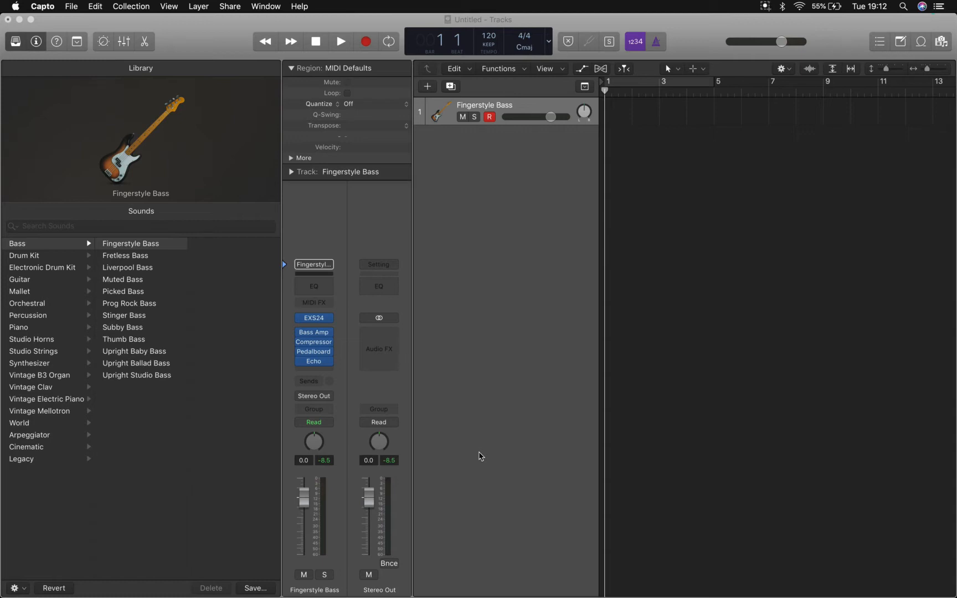
# Step: Bring the untitled project to the front and close the Musical Typing keyboard
pyautogui.click(215, 70)
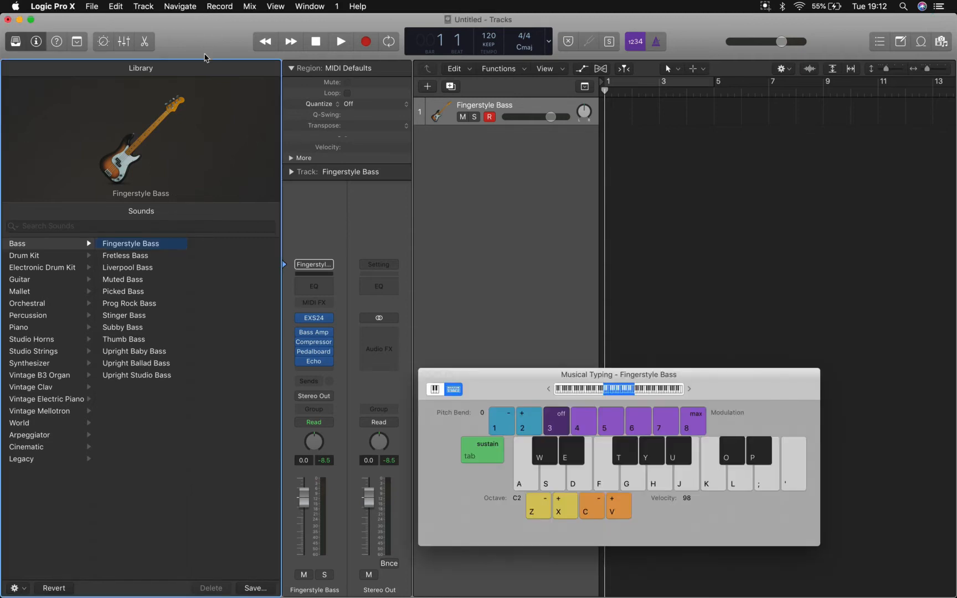
pyautogui.click(427, 375)
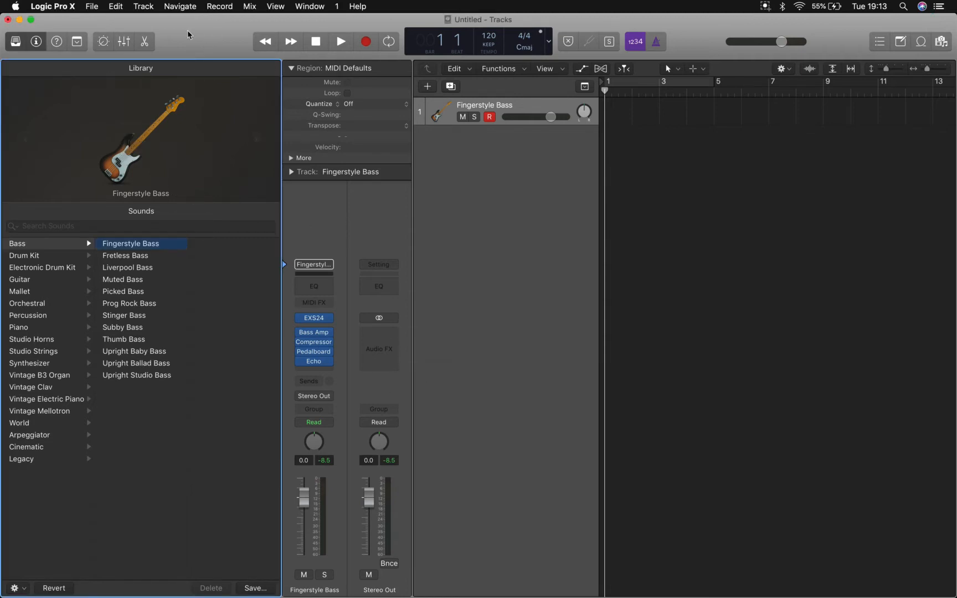
# Step: Check in the Advanced Tools preferences whether advanced tools and all additional options are enabled, and close the preferences
pyautogui.click(92, 7)
pyautogui.moveTo(69, 9)
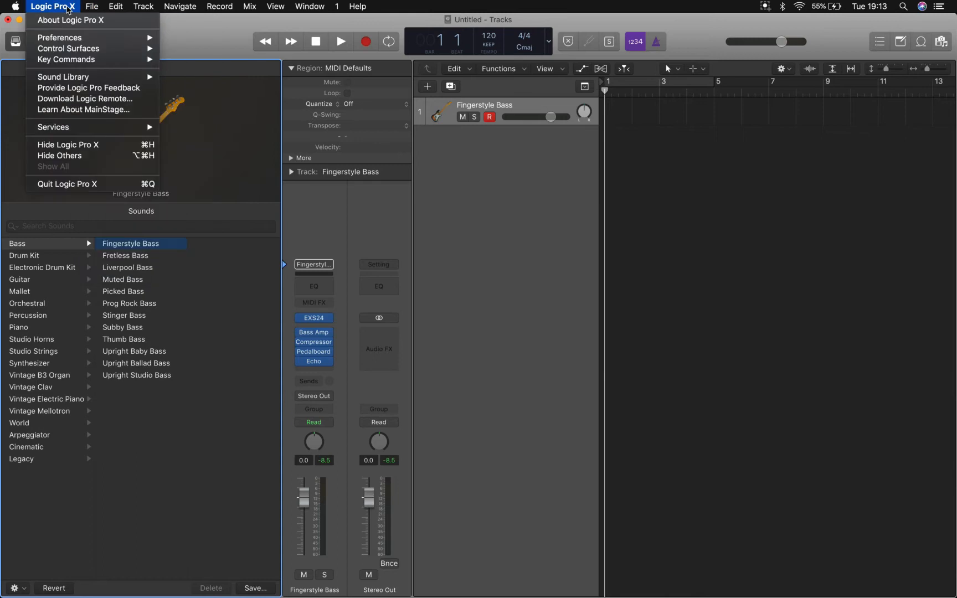
pyautogui.moveTo(83, 38)
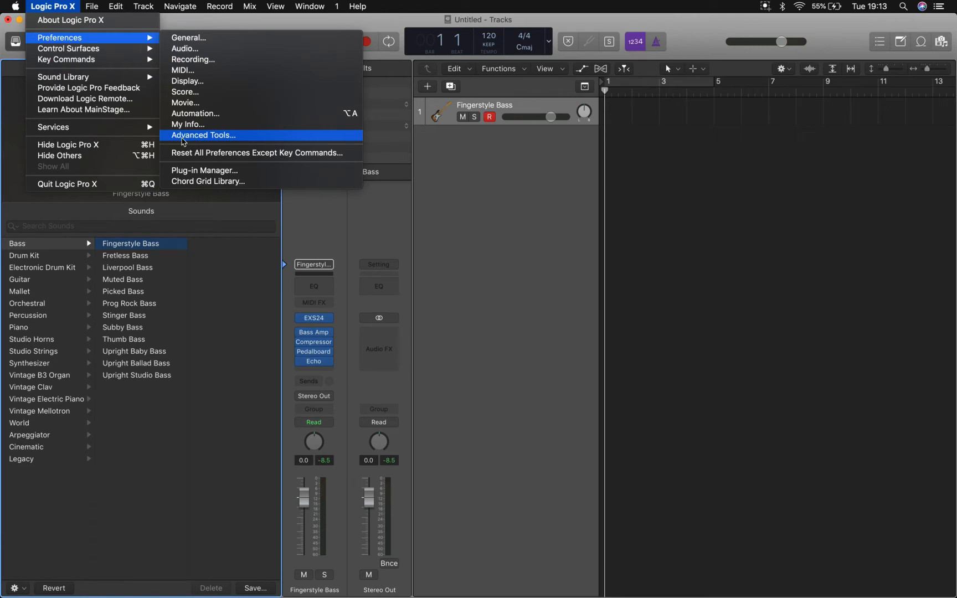
pyautogui.click(254, 139)
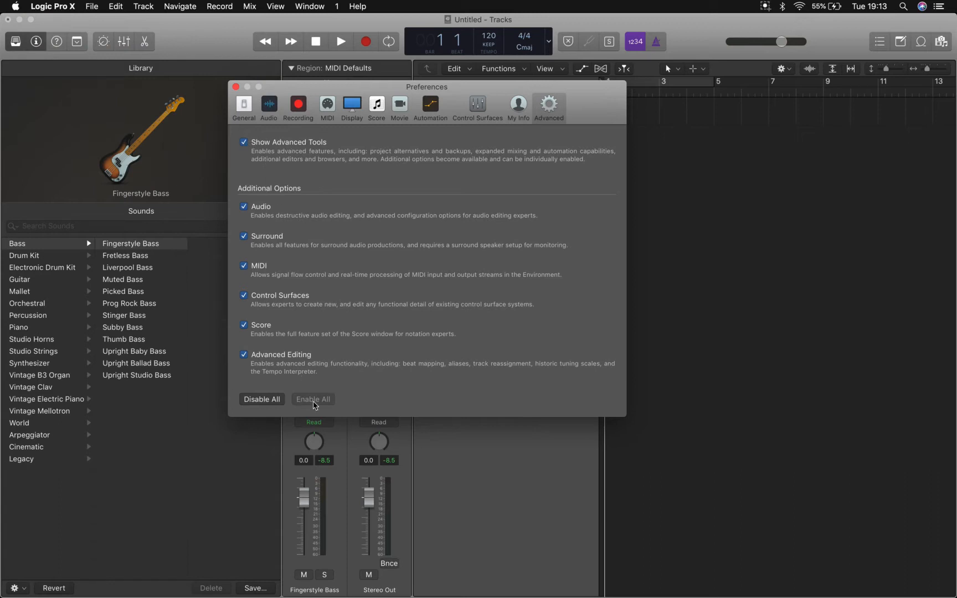
pyautogui.click(235, 87)
# Step: Open the Audio preferences for devices and review the available output devices
pyautogui.click(65, 6)
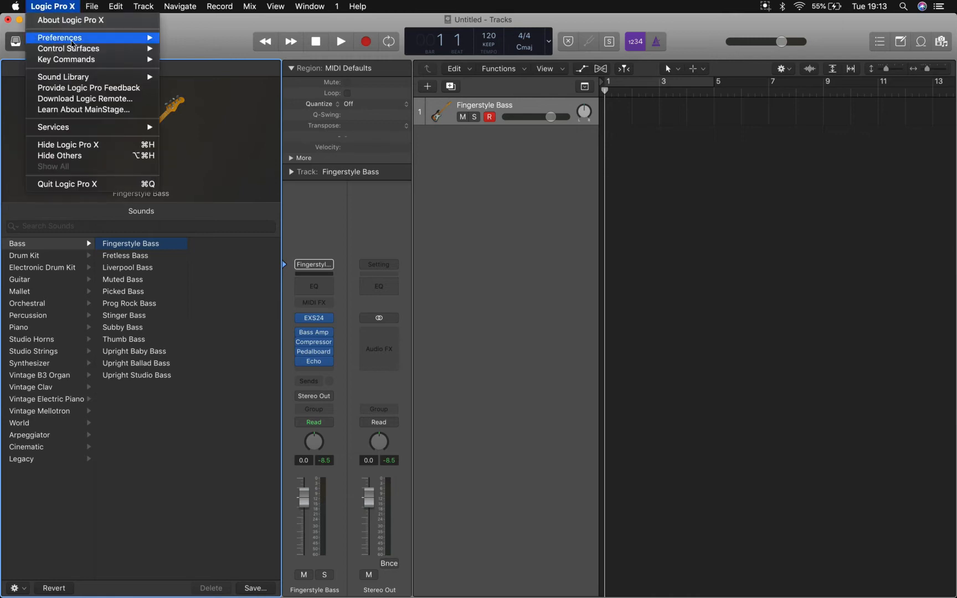
pyautogui.click(220, 49)
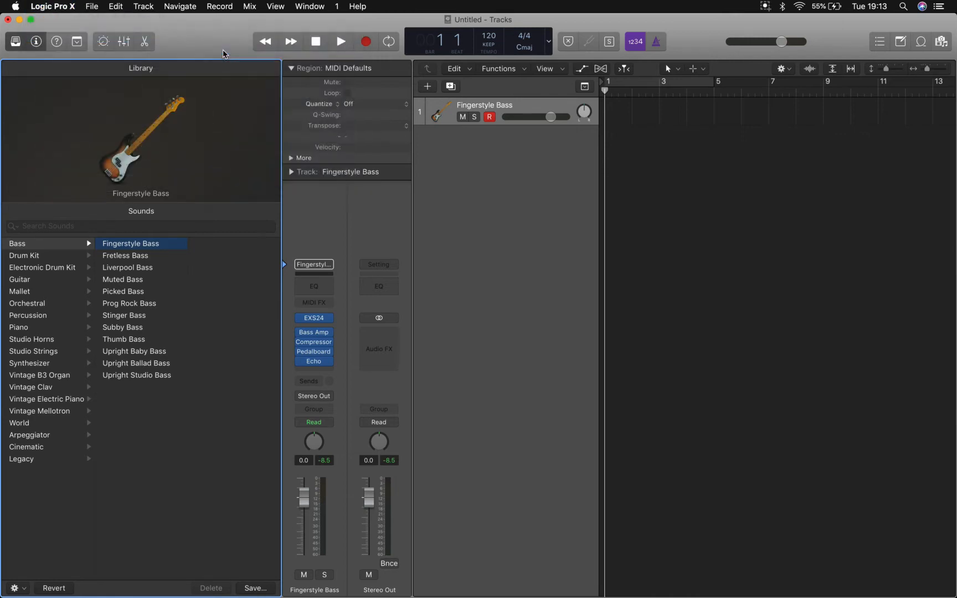
pyautogui.click(64, 6)
pyautogui.moveTo(60, 40)
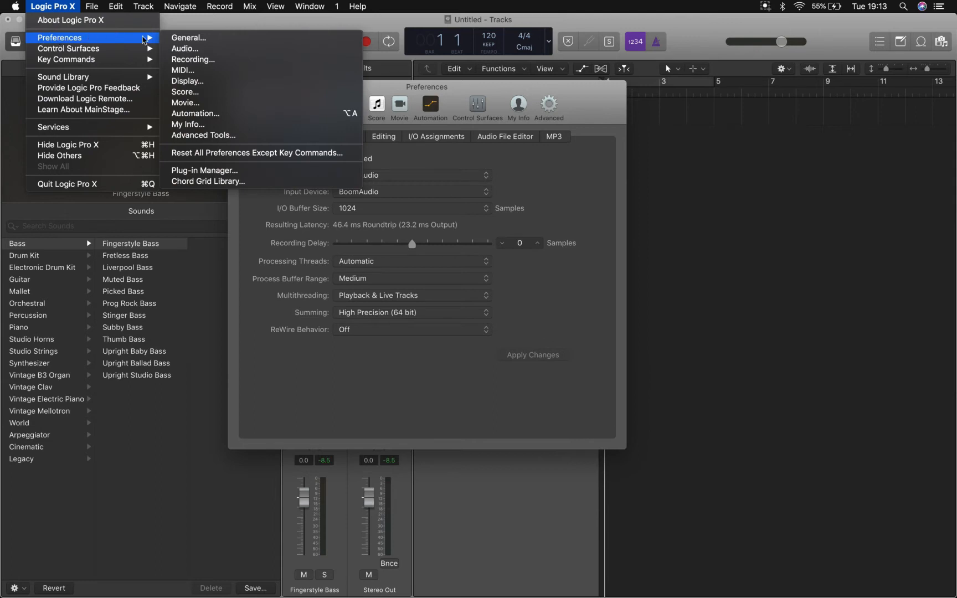
pyautogui.click(575, 202)
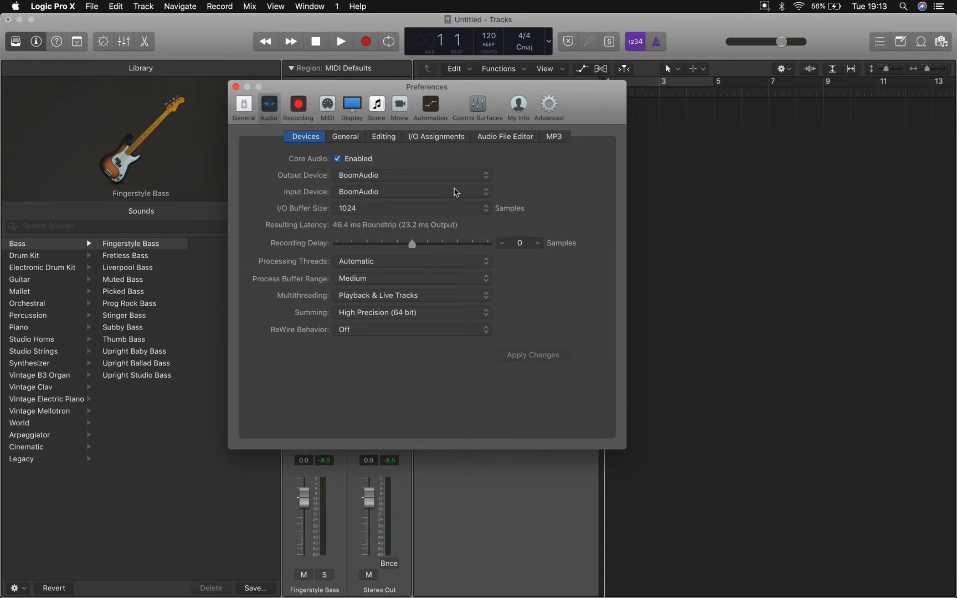
pyautogui.click(429, 177)
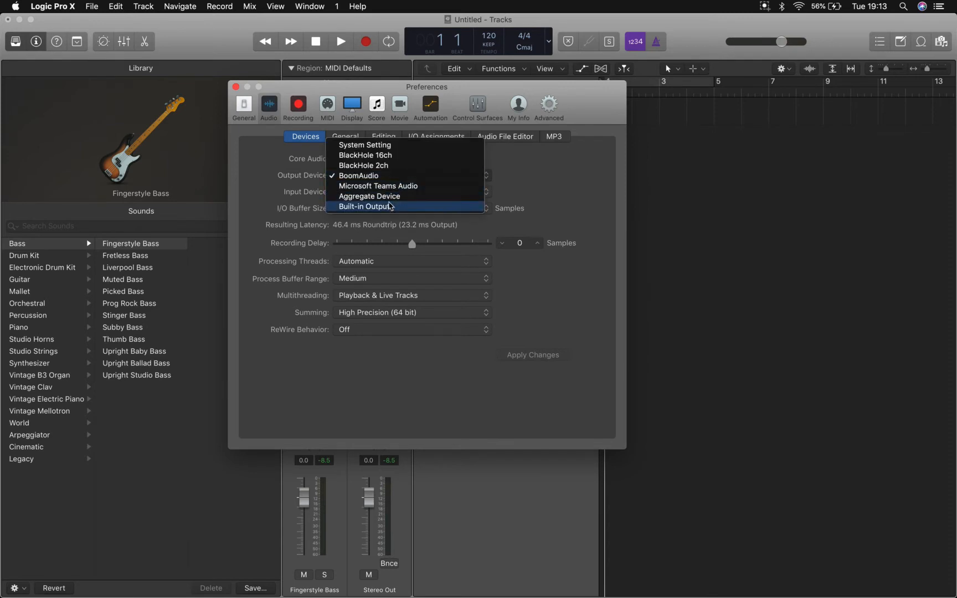
pyautogui.click(273, 198)
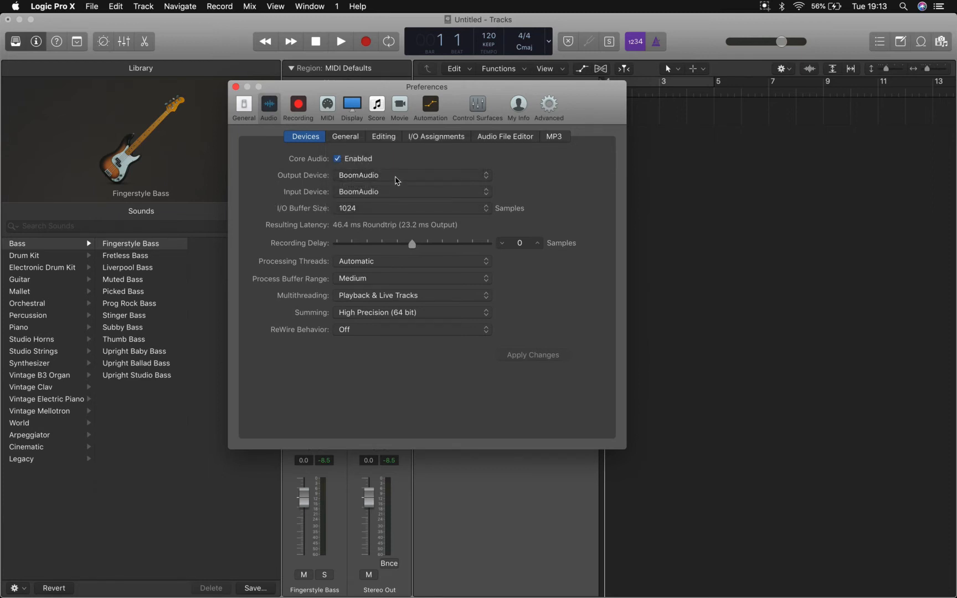
pyautogui.click(397, 180)
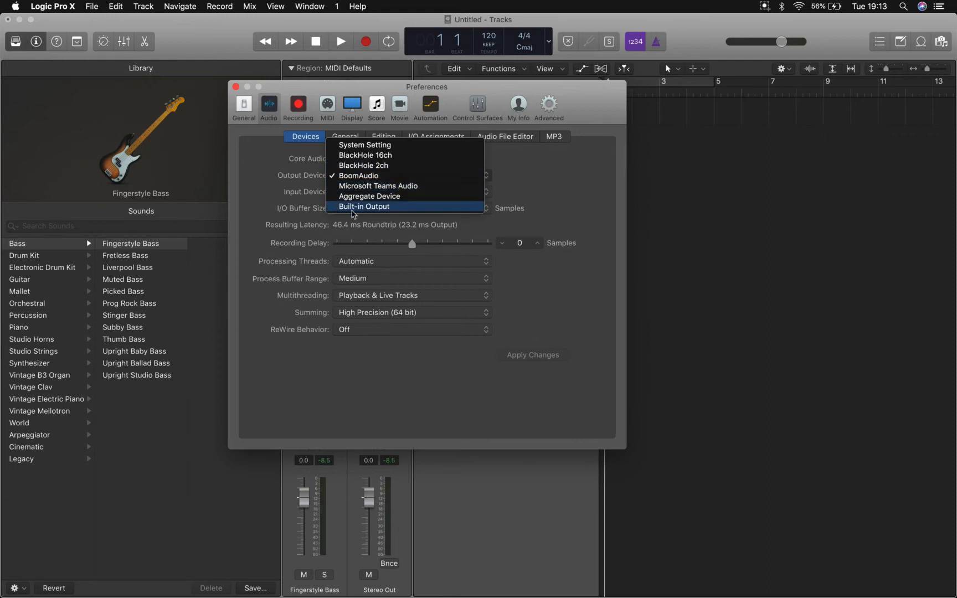
pyautogui.click(292, 194)
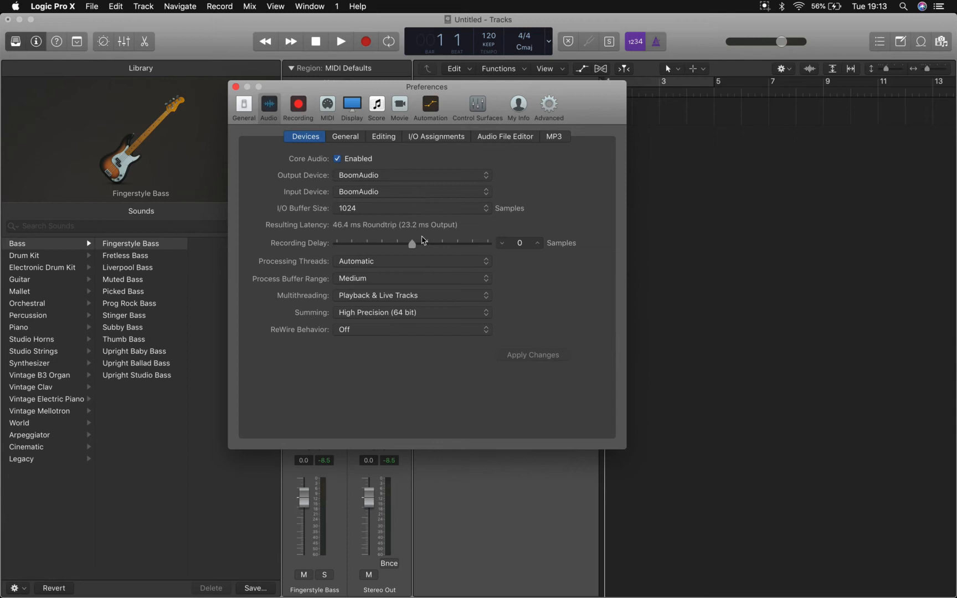
# Step: Review the available input devices, compare them with the output devices, and close the Audio preferences
pyautogui.click(419, 193)
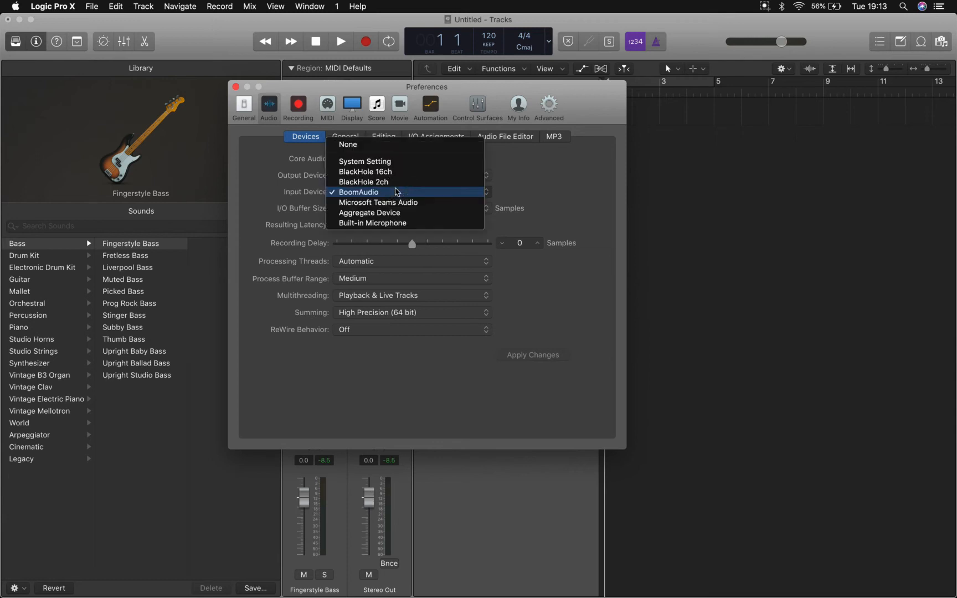
pyautogui.click(296, 189)
pyautogui.click(352, 193)
pyautogui.click(298, 187)
pyautogui.click(353, 177)
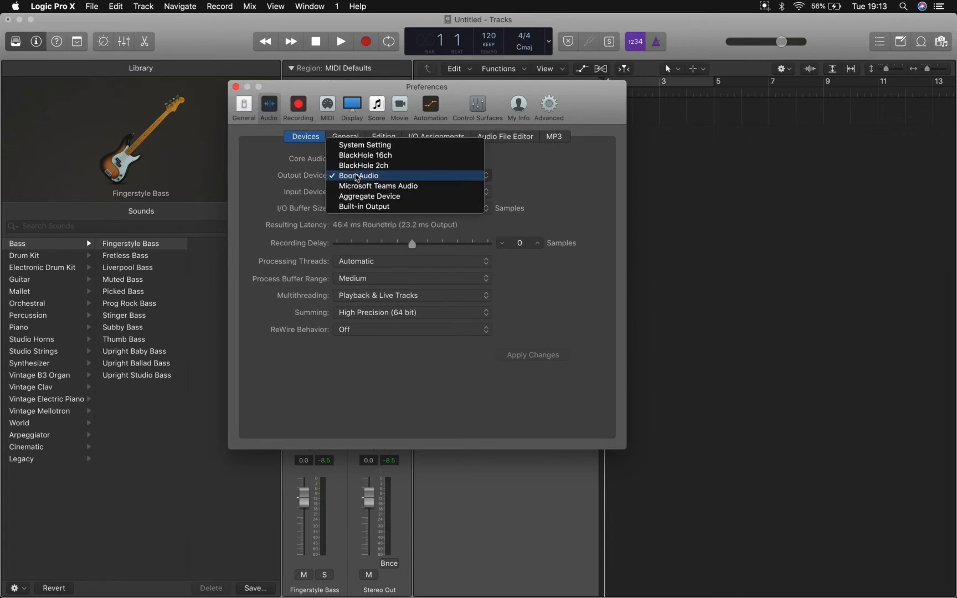
pyautogui.click(291, 158)
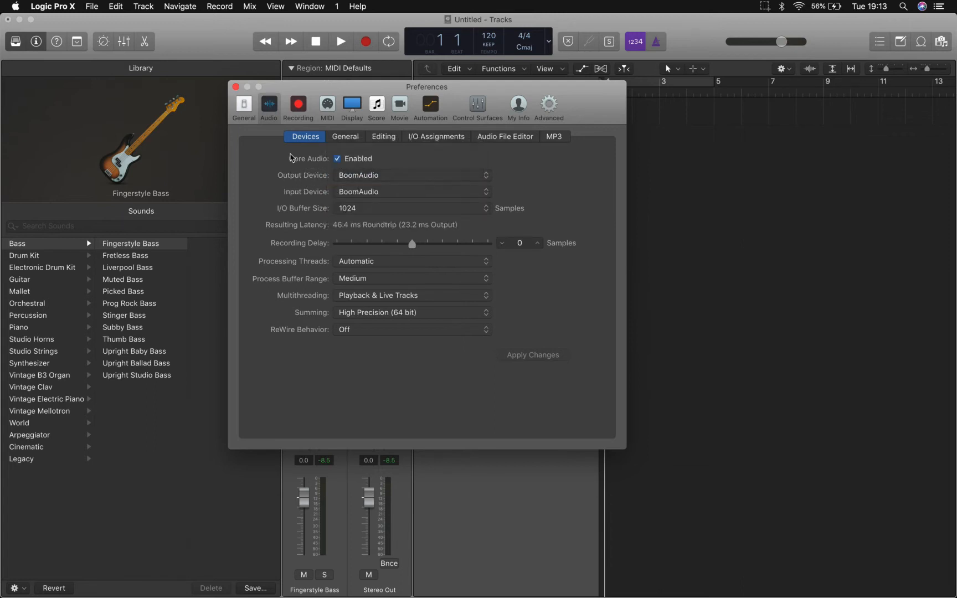
pyautogui.click(236, 87)
# Step: Switch to System Preferences, check which device is selected for sound output, and close the window
pyautogui.moveTo(467, 594)
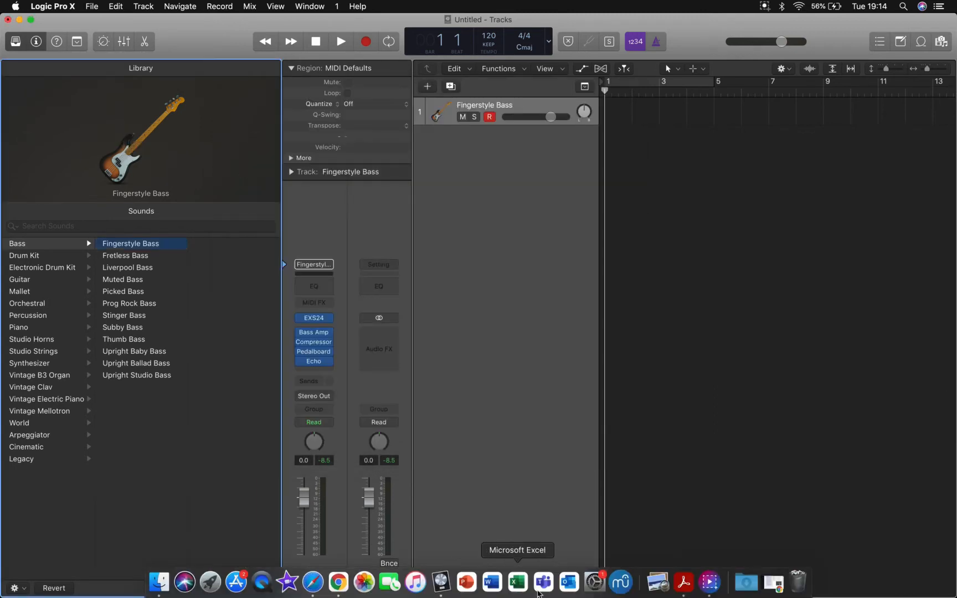
pyautogui.click(595, 581)
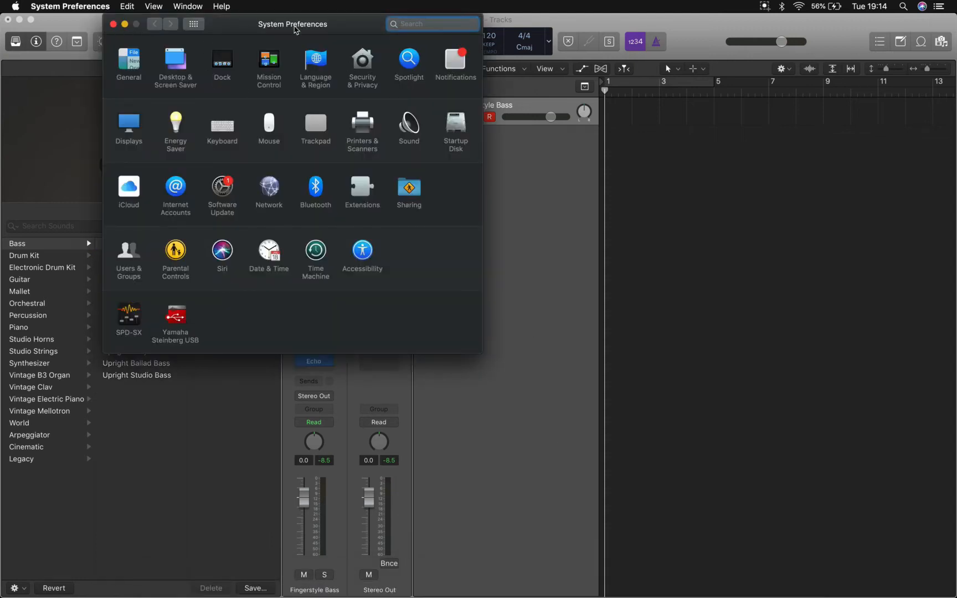
pyautogui.moveTo(650, 591)
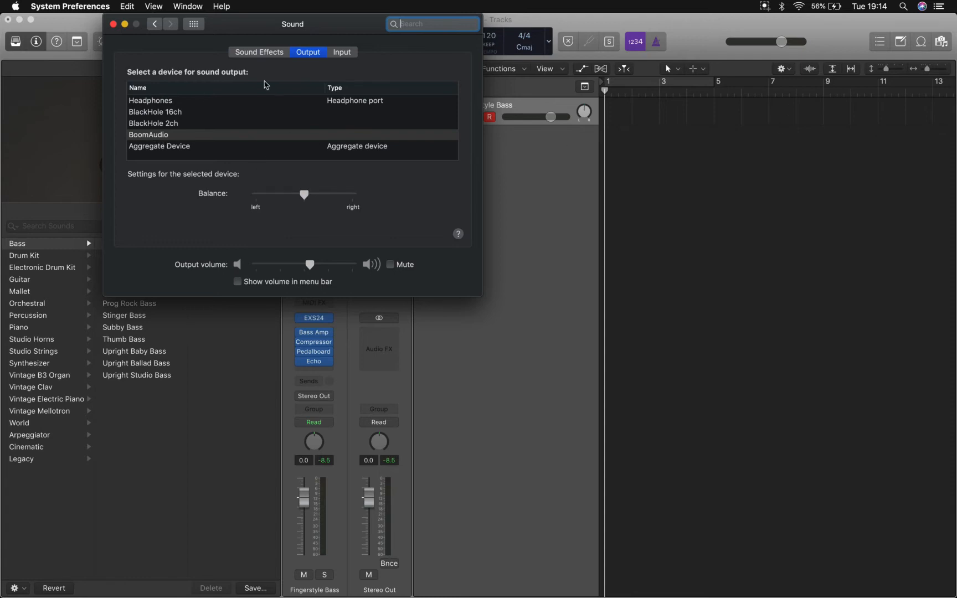
pyautogui.click(114, 24)
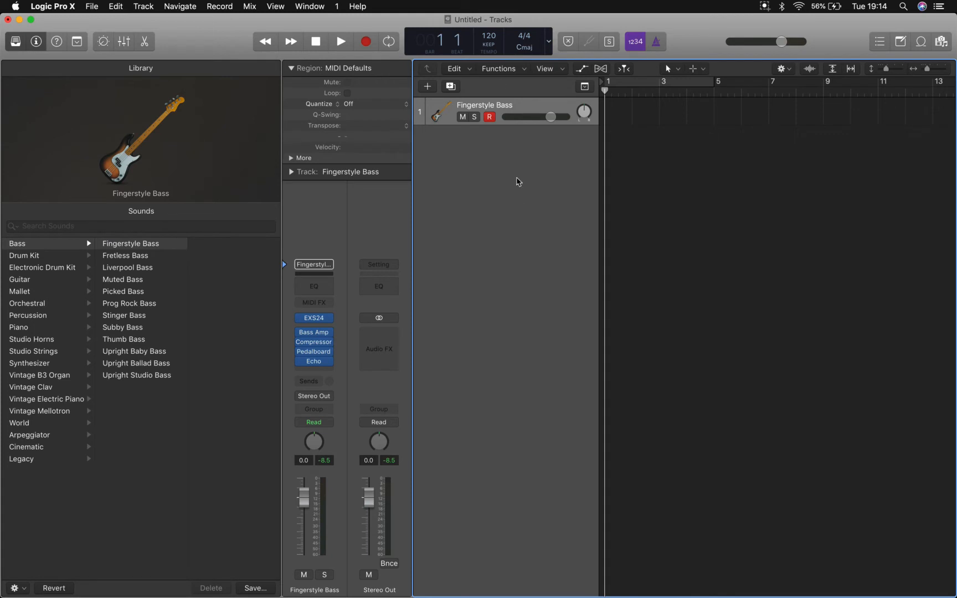
pyautogui.click(513, 172)
pyautogui.click(427, 89)
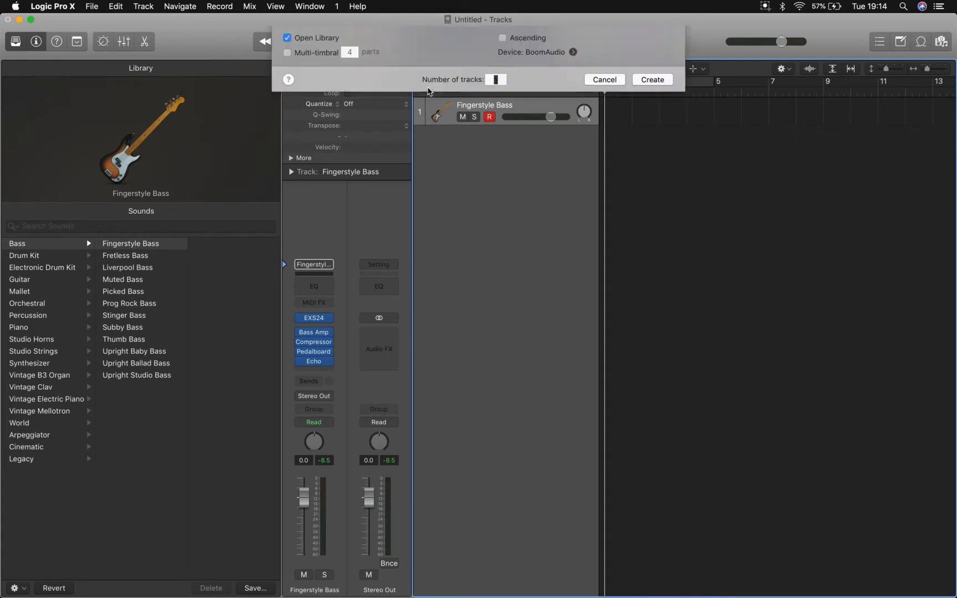
pyautogui.click(619, 203)
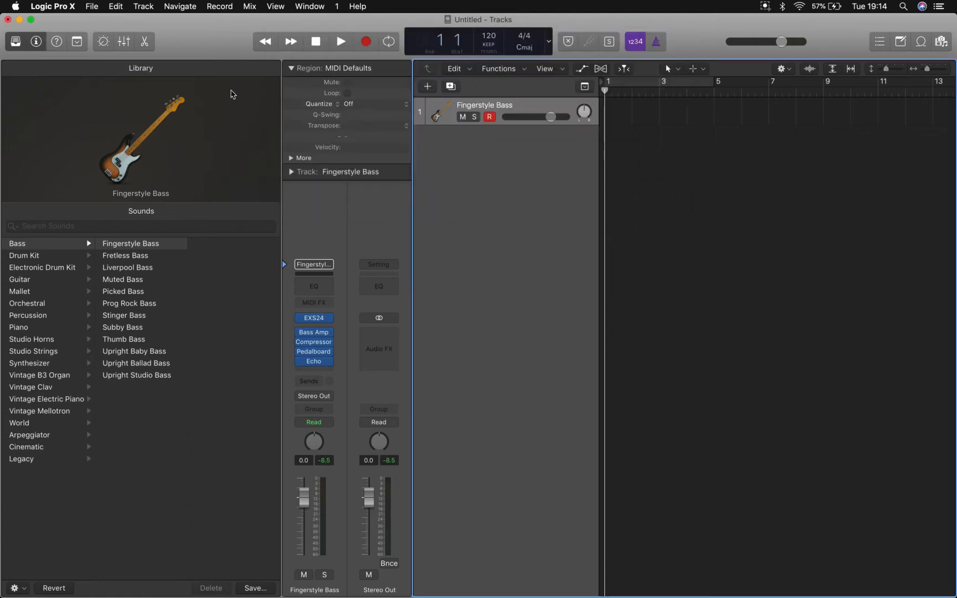
# Step: Add a new Drummer track and delete the Fingerstyle Bass track
pyautogui.click(141, 7)
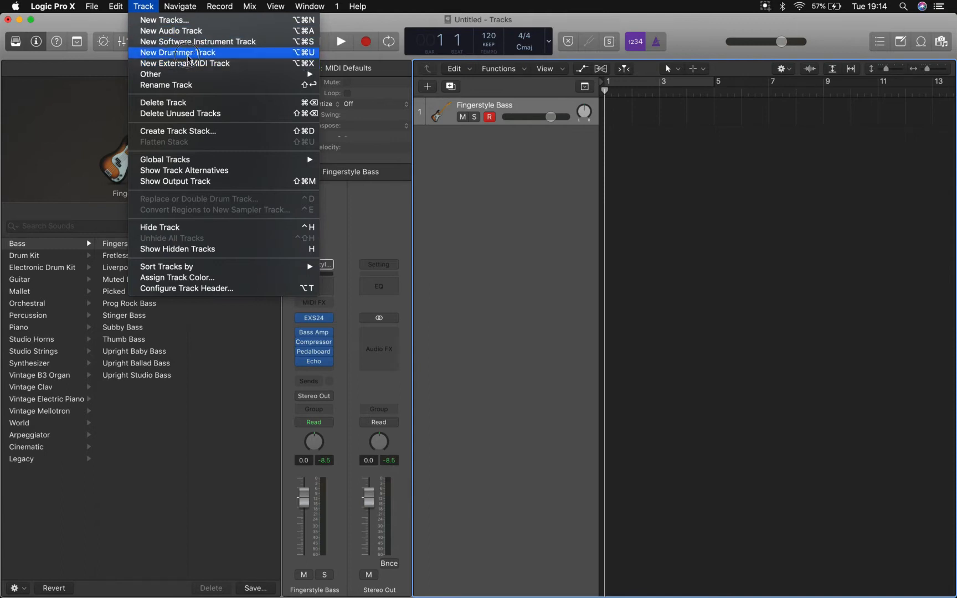
pyautogui.click(188, 57)
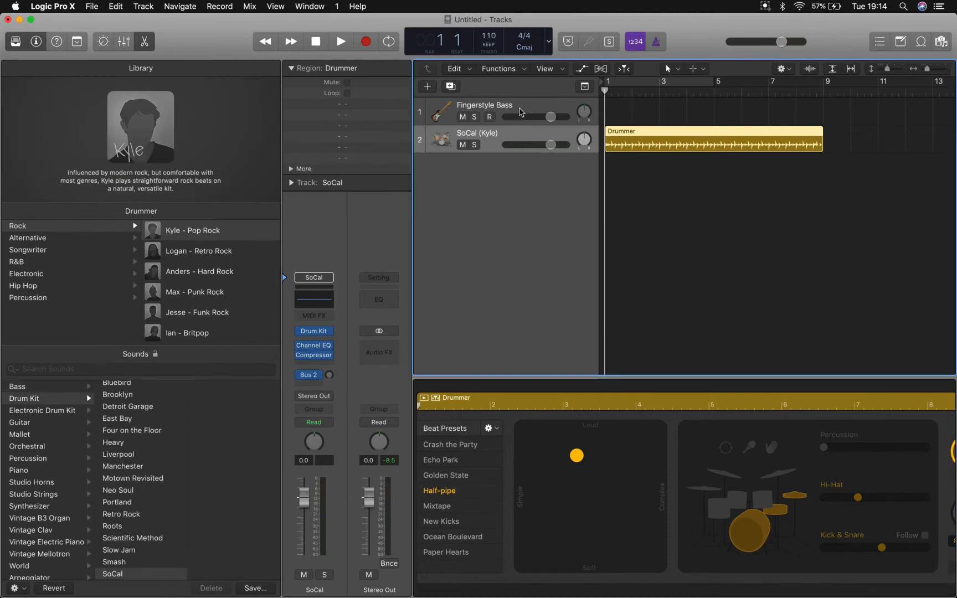
pyautogui.click(541, 111)
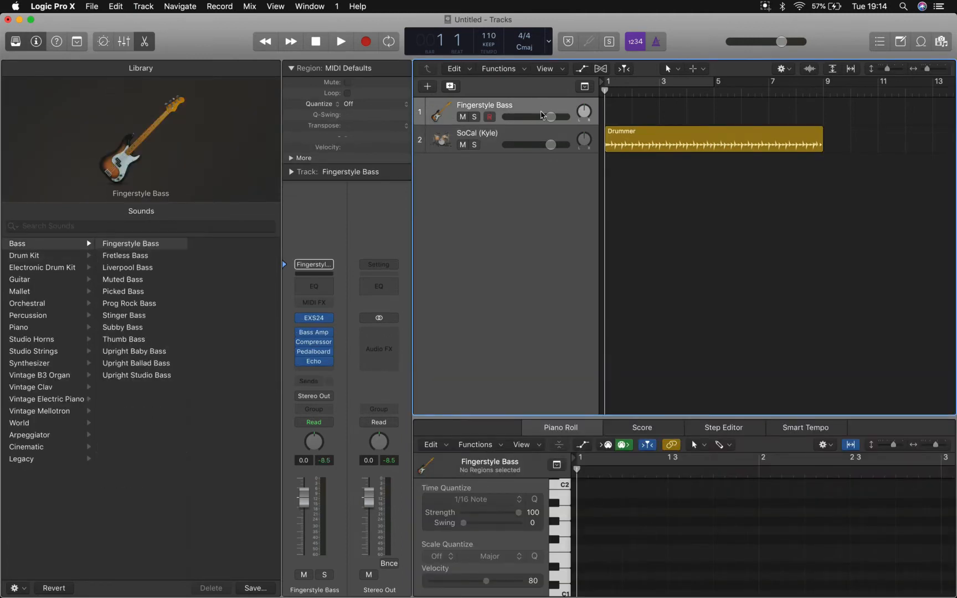
pyautogui.press('super+BackSpace')
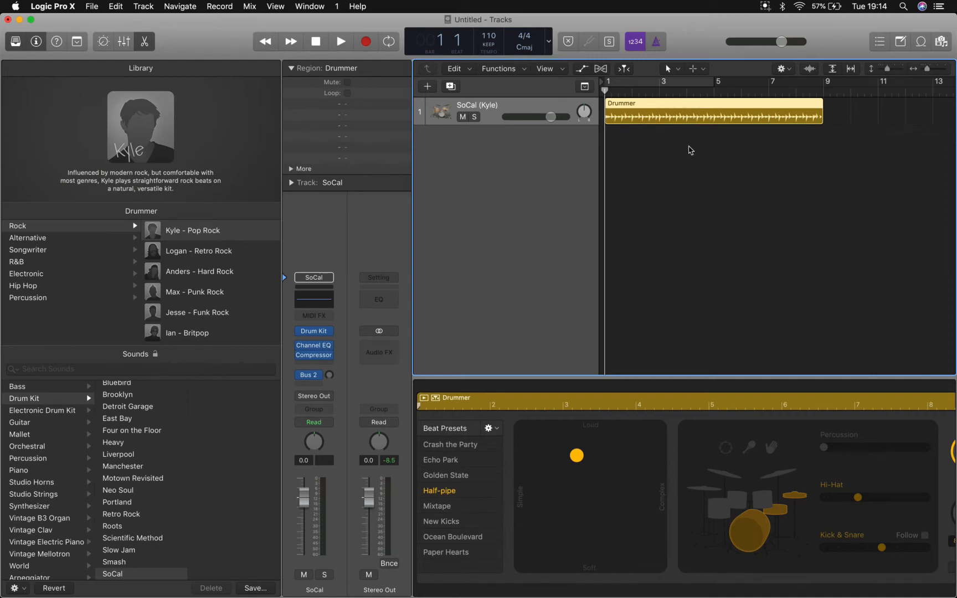
# Step: Lengthen the Drummer region on the SoCal track so it ends at bar 13
pyautogui.click(674, 162)
pyautogui.click(675, 118)
pyautogui.hscroll(1, 767, 128)
pyautogui.hscroll(-1, 767, 128)
pyautogui.click(819, 118)
pyautogui.click(820, 118)
pyautogui.moveTo(820, 119); pyautogui.dragTo(934, 137)
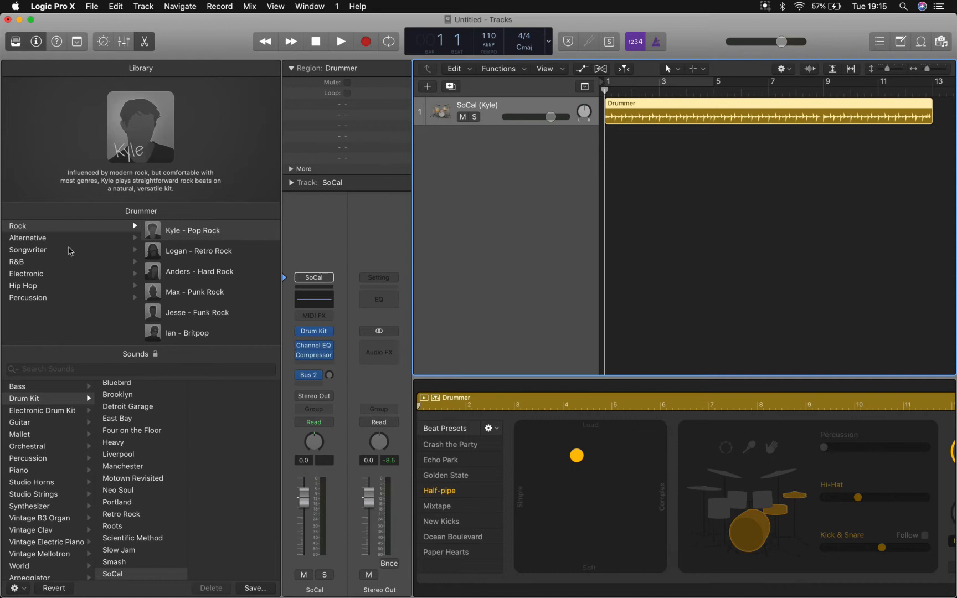
# Step: Browse the drummer genres and choose the Songwriter drummer Mason - Roots Songwriter for the track
pyautogui.click(43, 238)
pyautogui.click(34, 261)
pyautogui.click(44, 251)
pyautogui.click(48, 264)
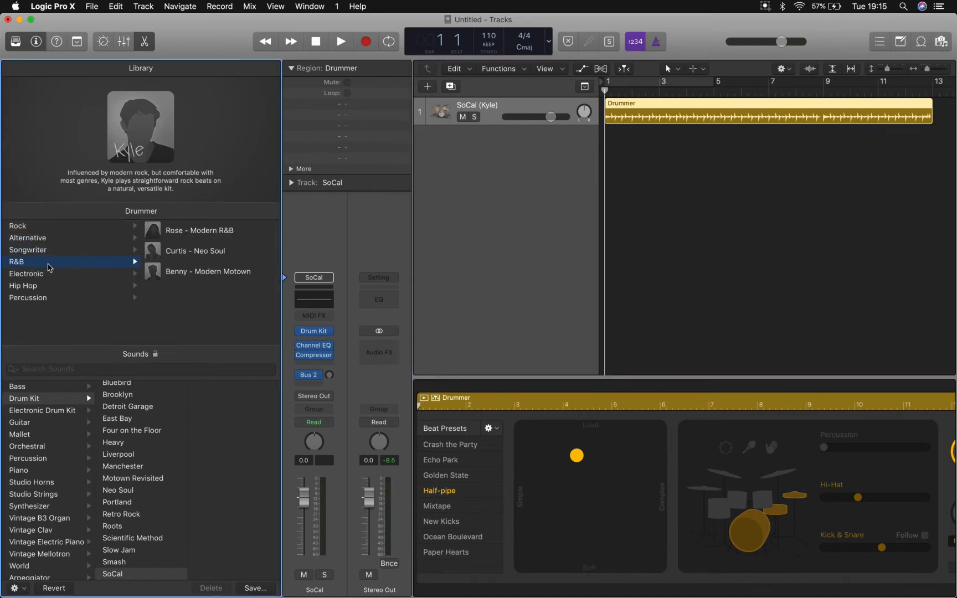
pyautogui.click(71, 250)
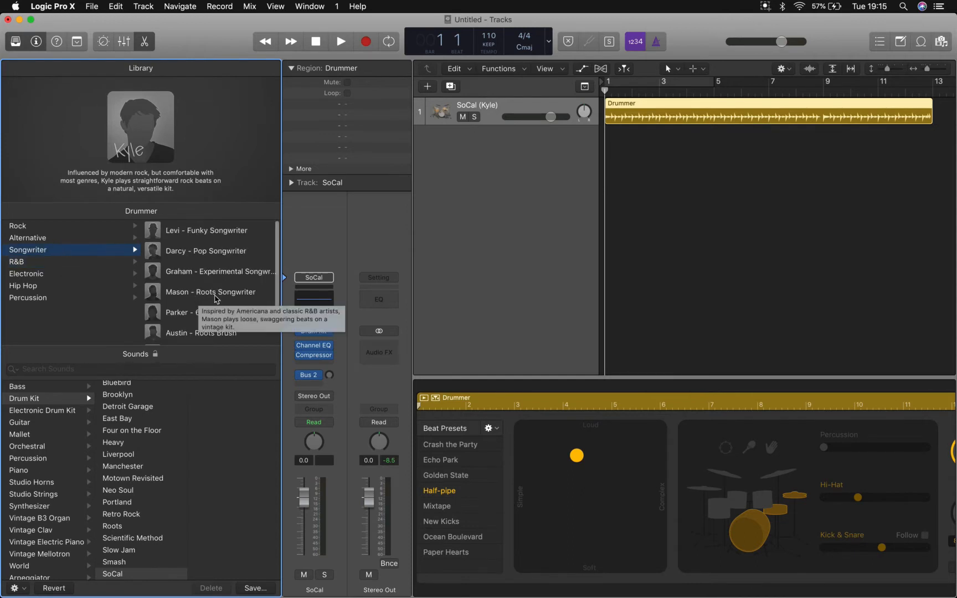
pyautogui.click(206, 297)
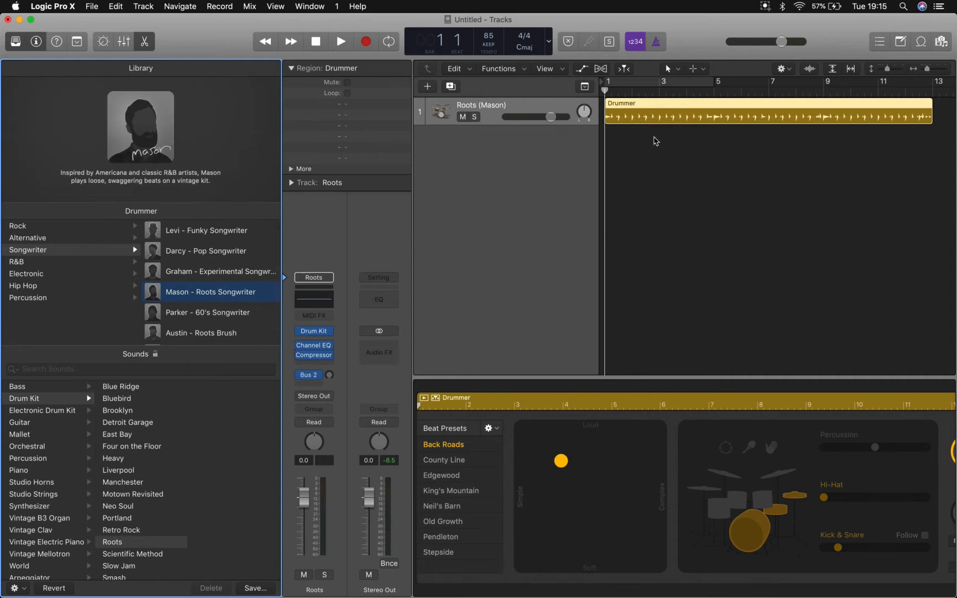
# Step: Play the drum region from the start, raising the system volume, and stop playback
pyautogui.press('space')
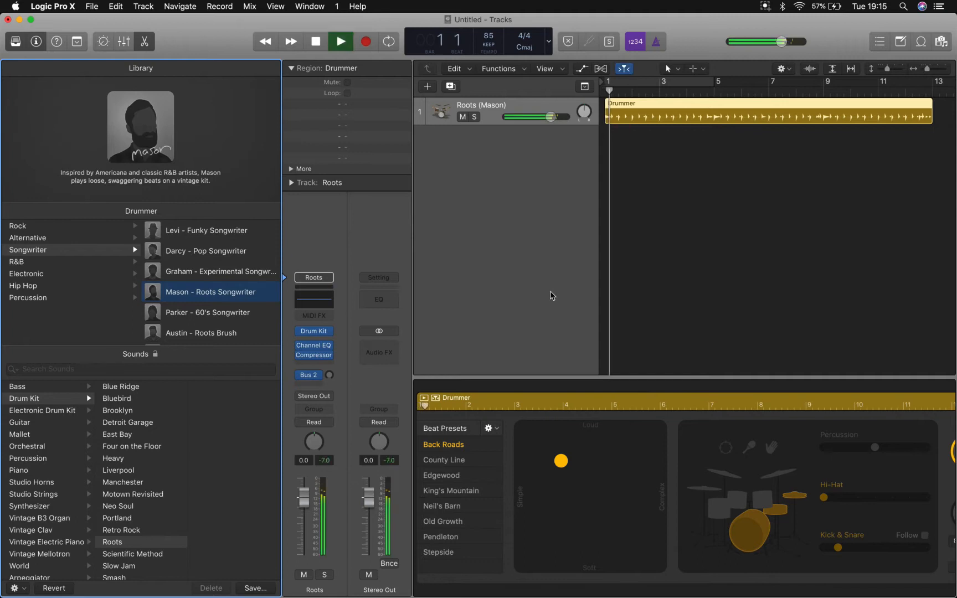
pyautogui.press('XF86AudioRaiseVolume')
pyautogui.press('space')
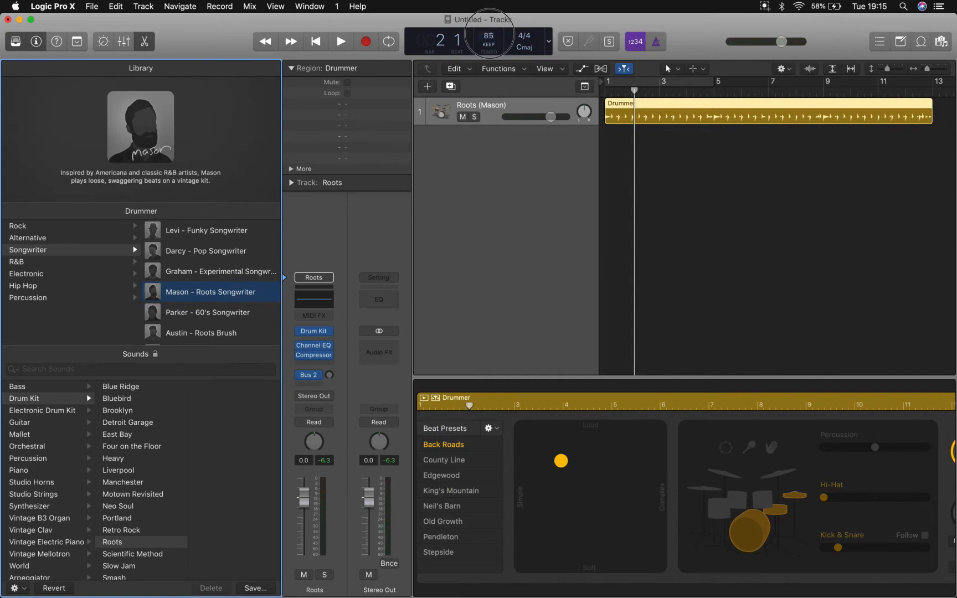
# Step: Set the project tempo to 110 and play a short part of the drum region to hear it
pyautogui.moveTo(492, 4); pyautogui.dragTo(486, 4)
pyautogui.press('space')
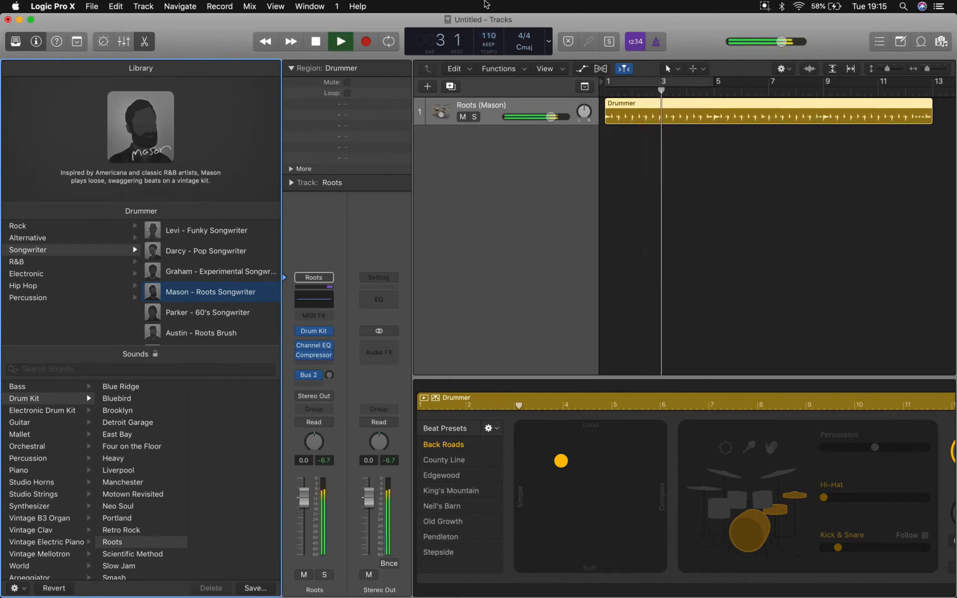
pyautogui.press('space')
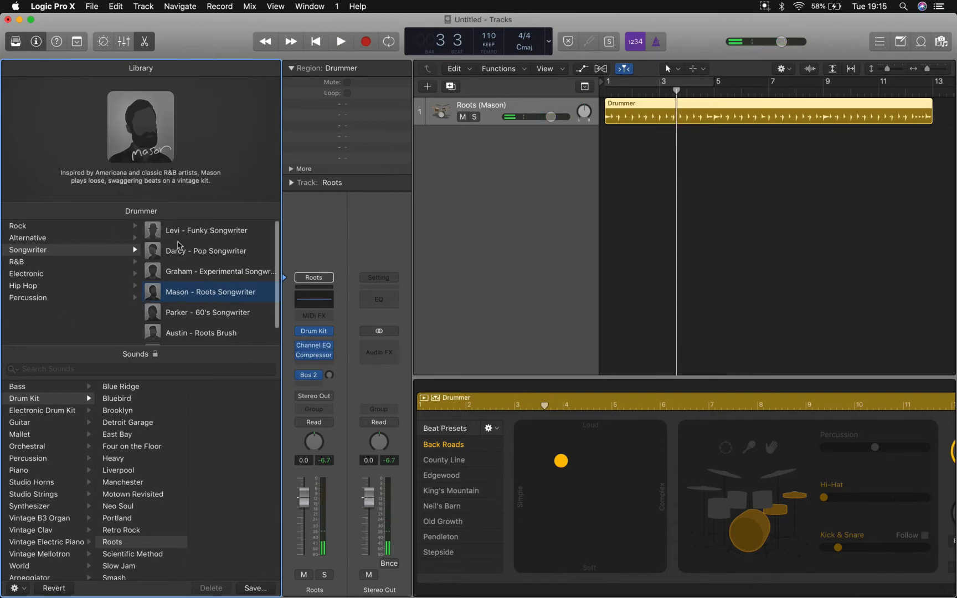
# Step: Hide the Library to make more room for the tracks area
pyautogui.click(18, 46)
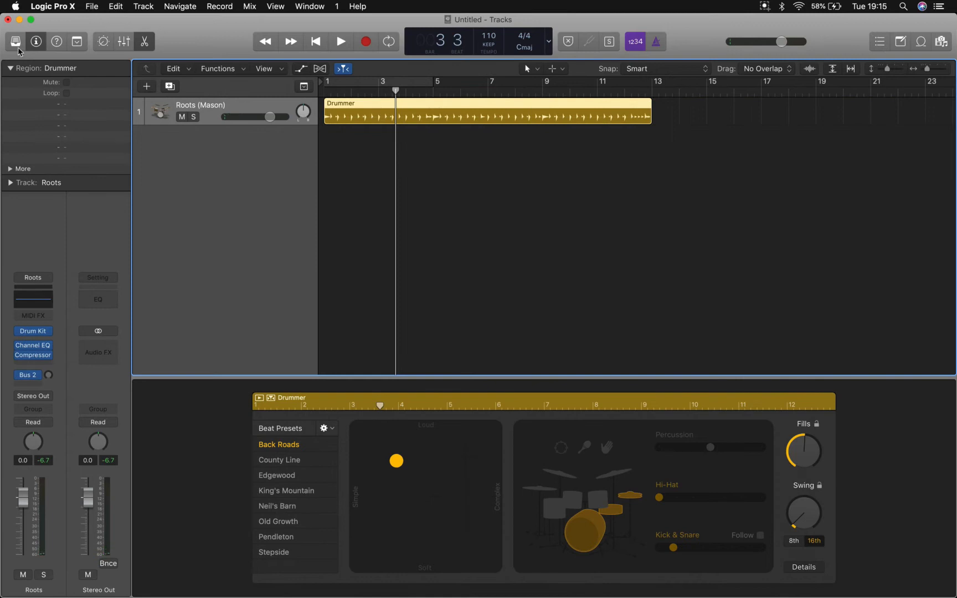
pyautogui.click(15, 42)
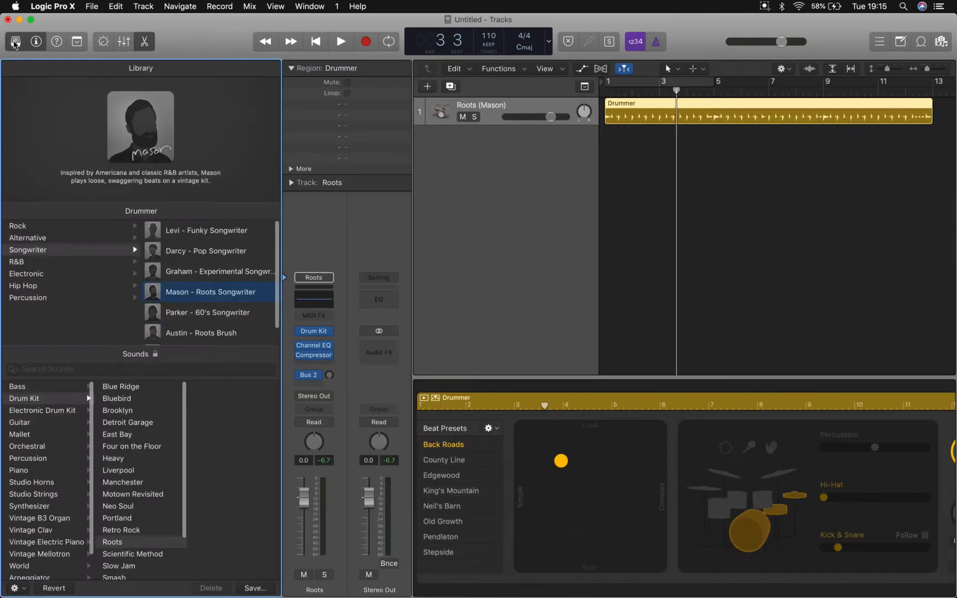
pyautogui.click(15, 41)
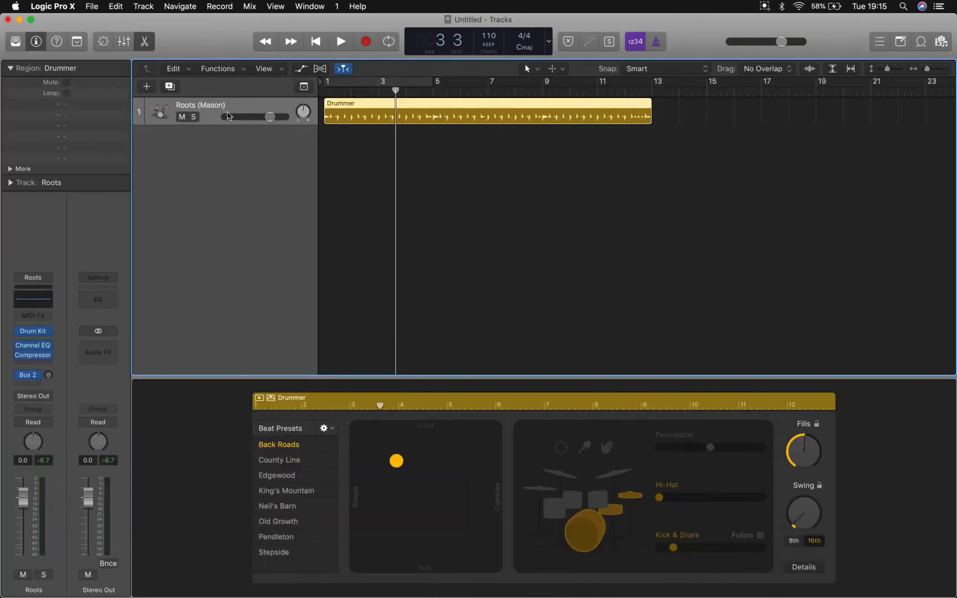
pyautogui.click(15, 42)
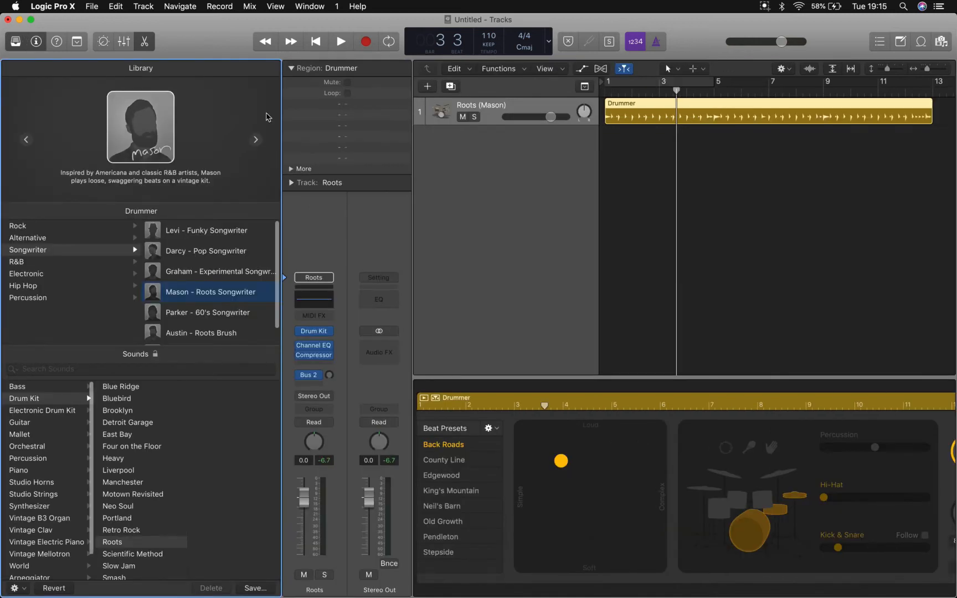
pyautogui.click(16, 42)
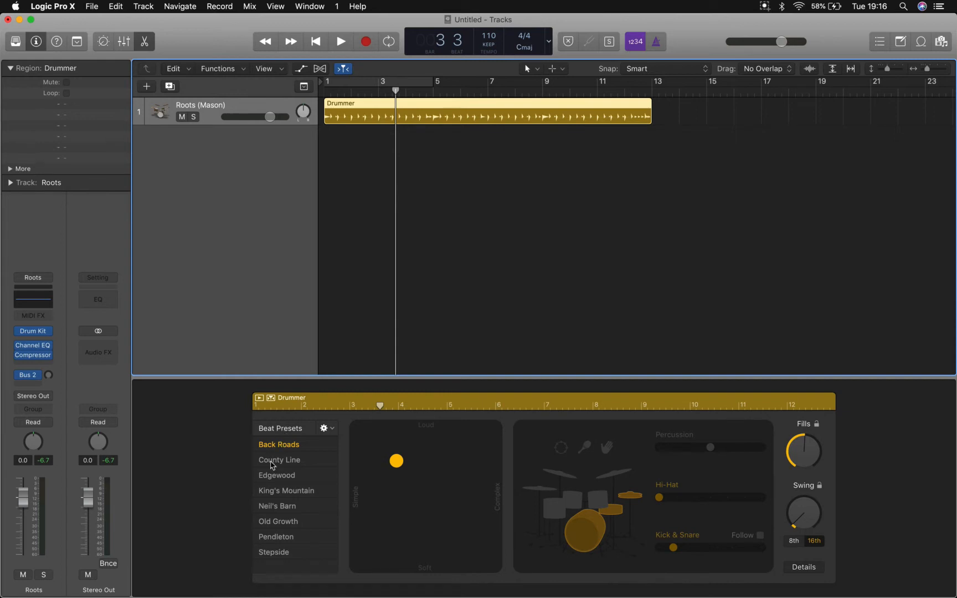
# Step: Audition the County Line beat preset during playback and switch the drummer region to Edgewood
pyautogui.click(273, 465)
pyautogui.press('space')
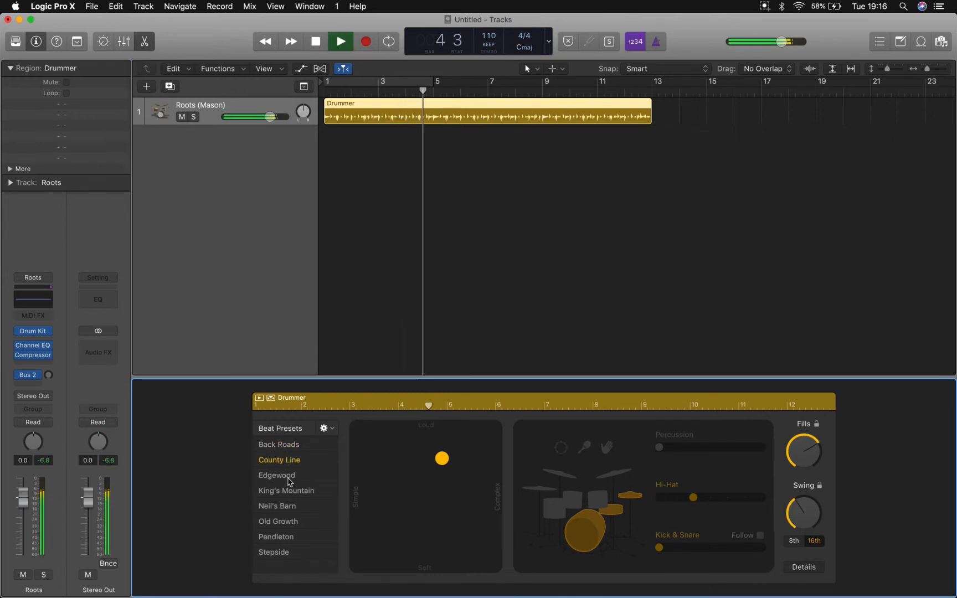
pyautogui.click(289, 478)
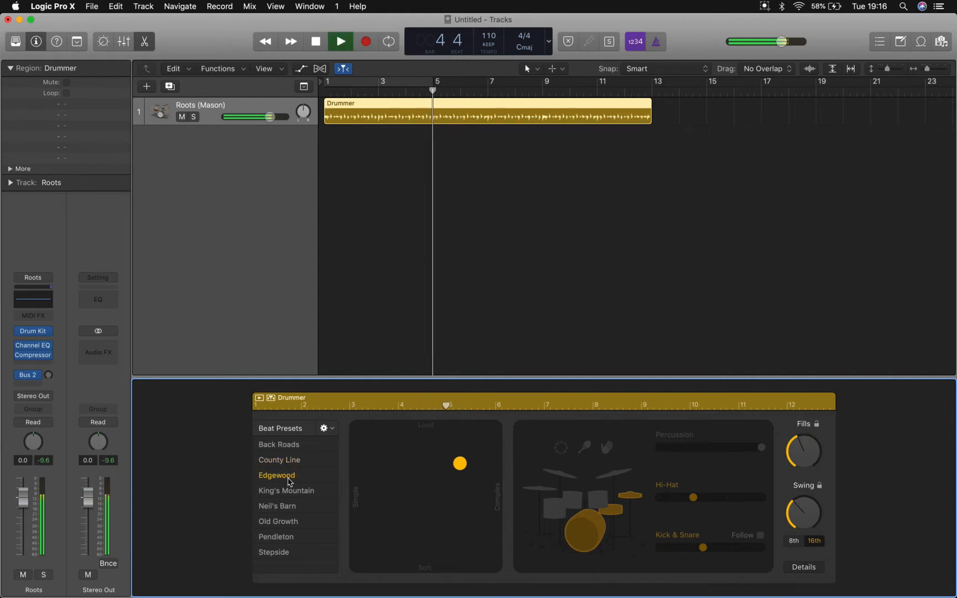
pyautogui.press('space')
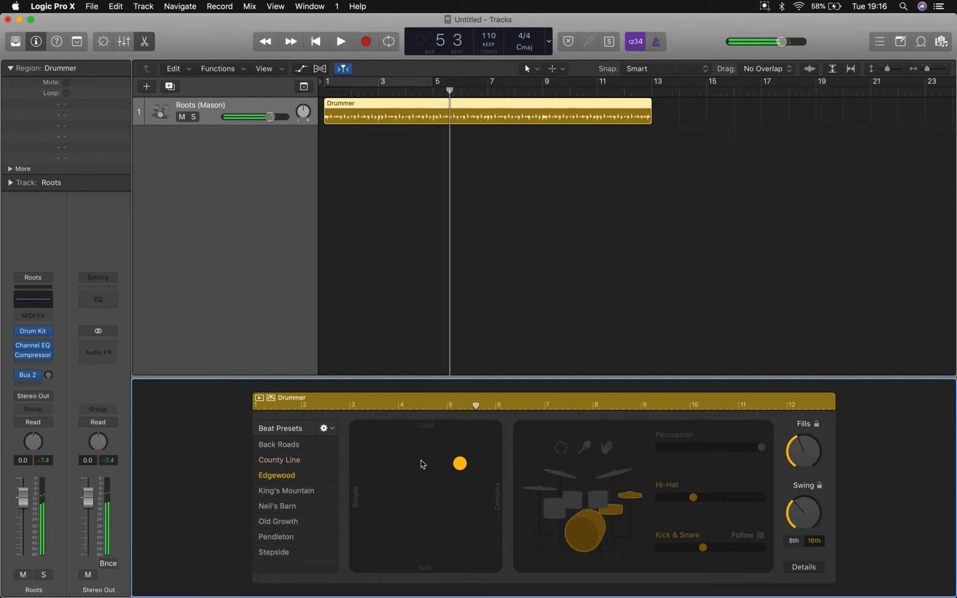
pyautogui.moveTo(453, 460)
pyautogui.mouseDown()
pyautogui.moveTo(352, 476)
pyautogui.moveTo(499, 501)
pyautogui.moveTo(442, 497)
pyautogui.moveTo(406, 590)
pyautogui.moveTo(420, 403)
pyautogui.moveTo(449, 531)
pyautogui.moveTo(404, 520)
pyautogui.moveTo(415, 455)
pyautogui.moveTo(428, 466)
pyautogui.moveTo(455, 466)
pyautogui.moveTo(453, 459)
pyautogui.mouseUp()
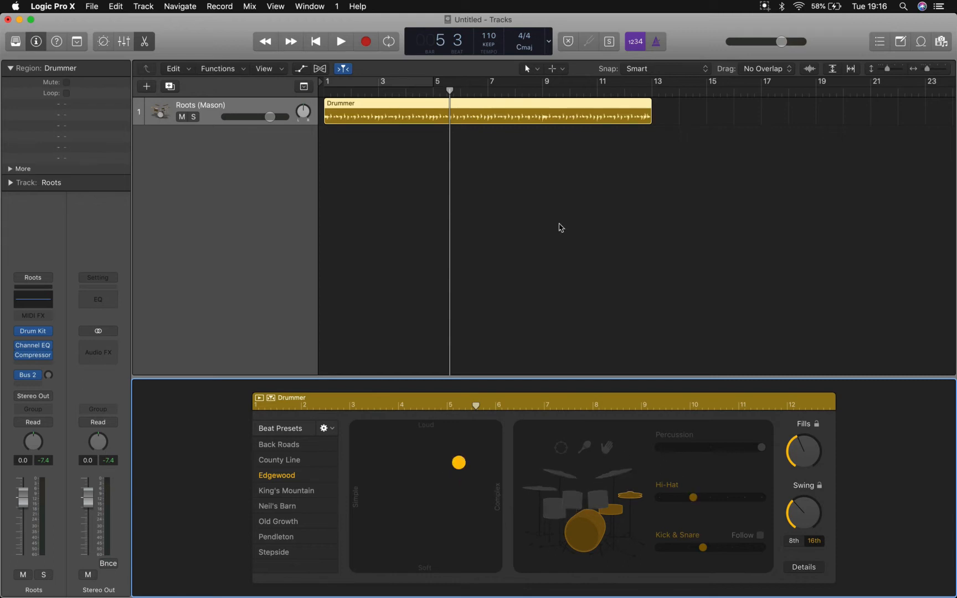
# Step: Try toms in place of the hi-hat while the region plays, auditioning toms pattern variations 3 and 2
pyautogui.press('space')
pyautogui.click(598, 501)
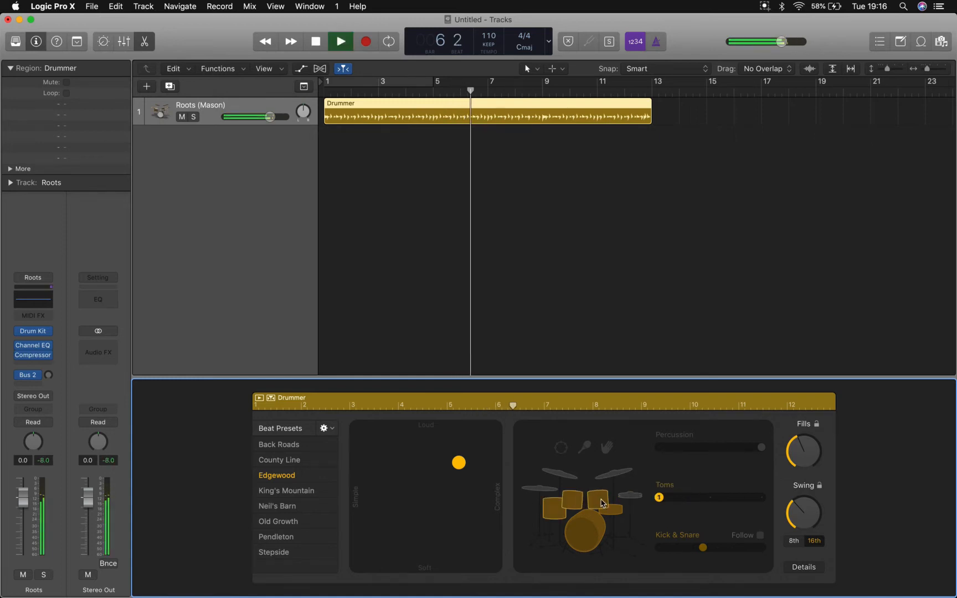
pyautogui.click(710, 498)
pyautogui.click(761, 498)
pyautogui.press('space')
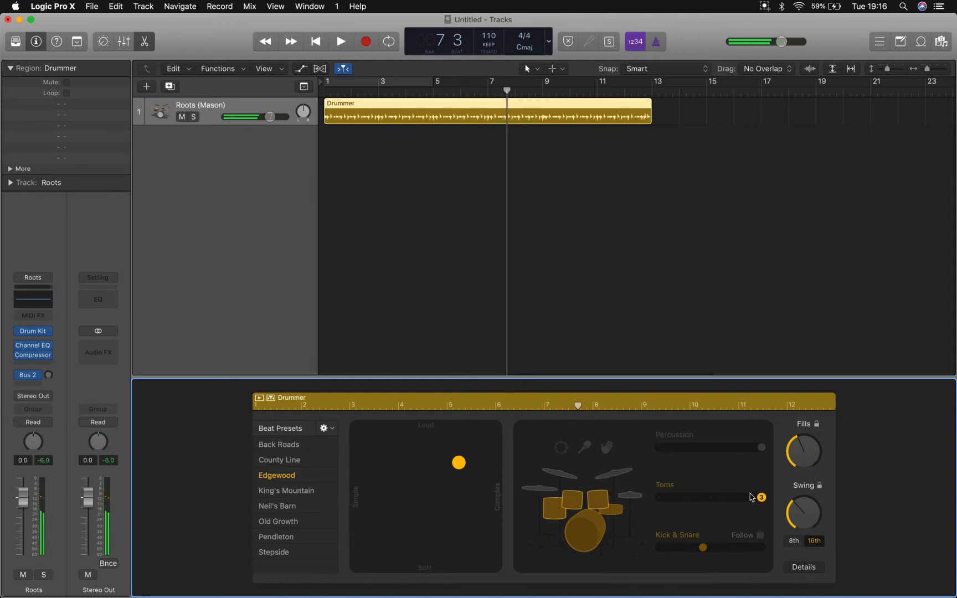
pyautogui.press('space')
pyautogui.click(711, 498)
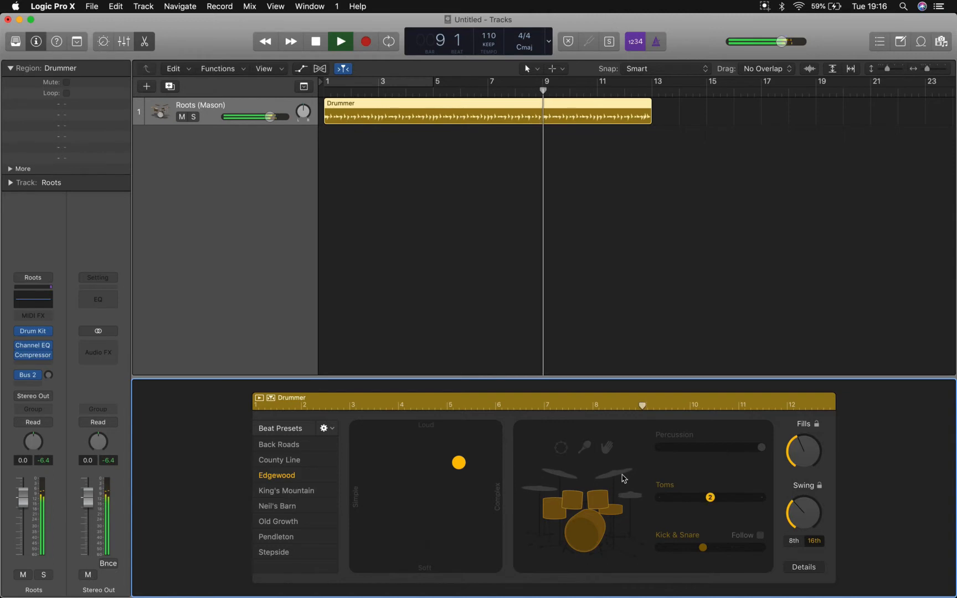
# Step: Replay the region from the start with cymbals as the main pattern, trying the tambourine on and off before stopping
pyautogui.press('Return')
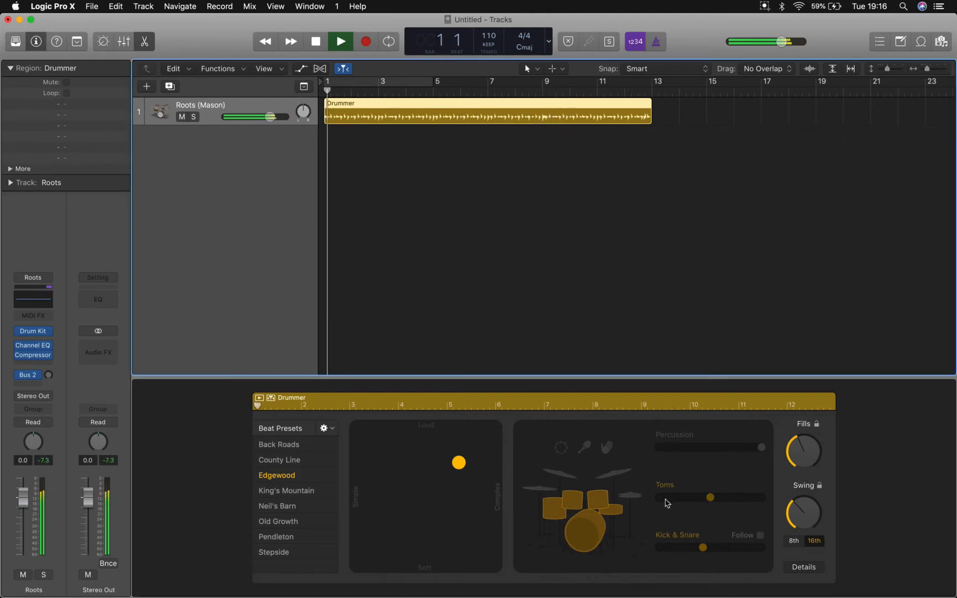
pyautogui.click(624, 476)
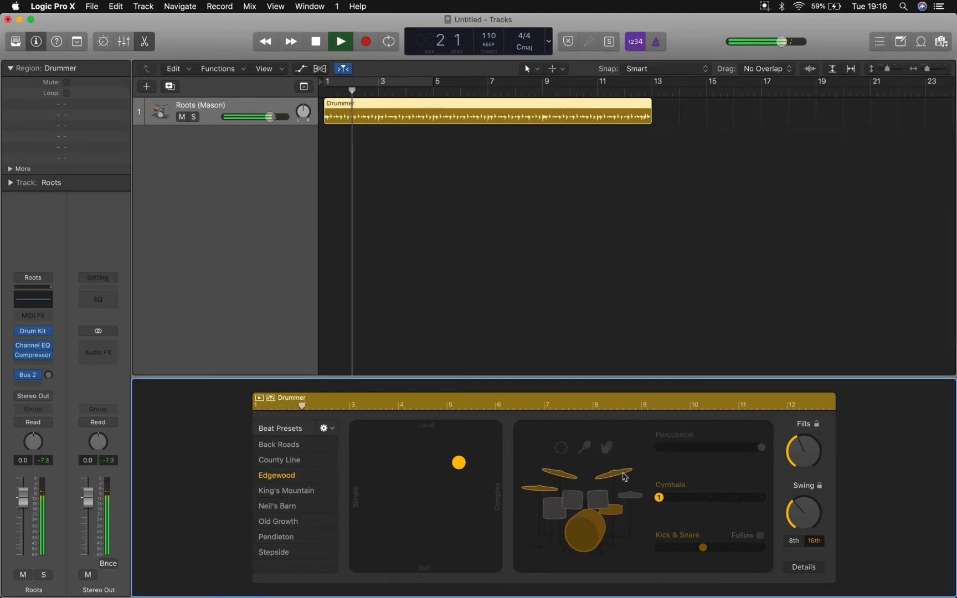
pyautogui.click(569, 453)
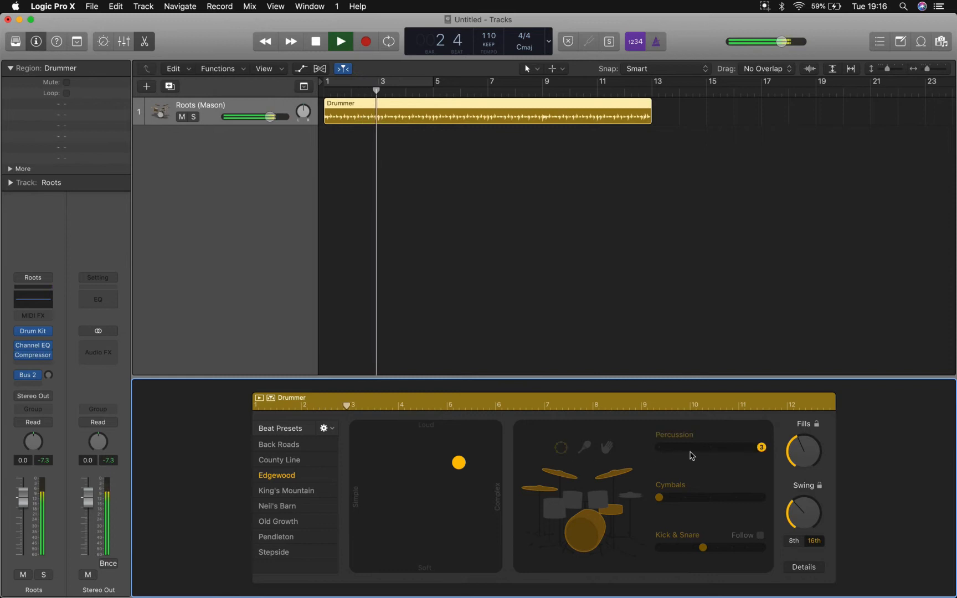
pyautogui.click(561, 448)
pyautogui.press('space')
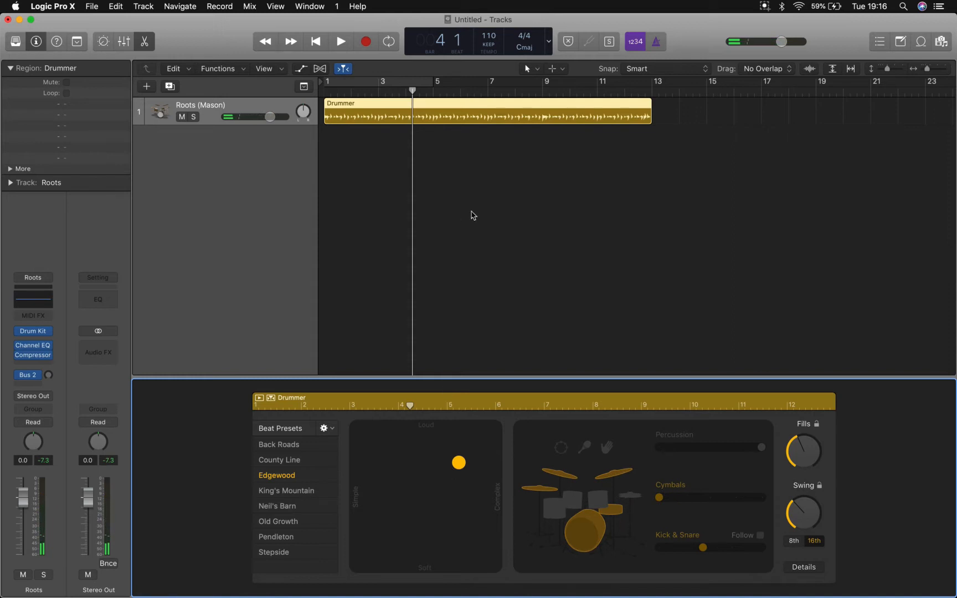
# Step: Shorten the drummer region to 8 bars and loop it out to about bar 16
pyautogui.click(597, 118)
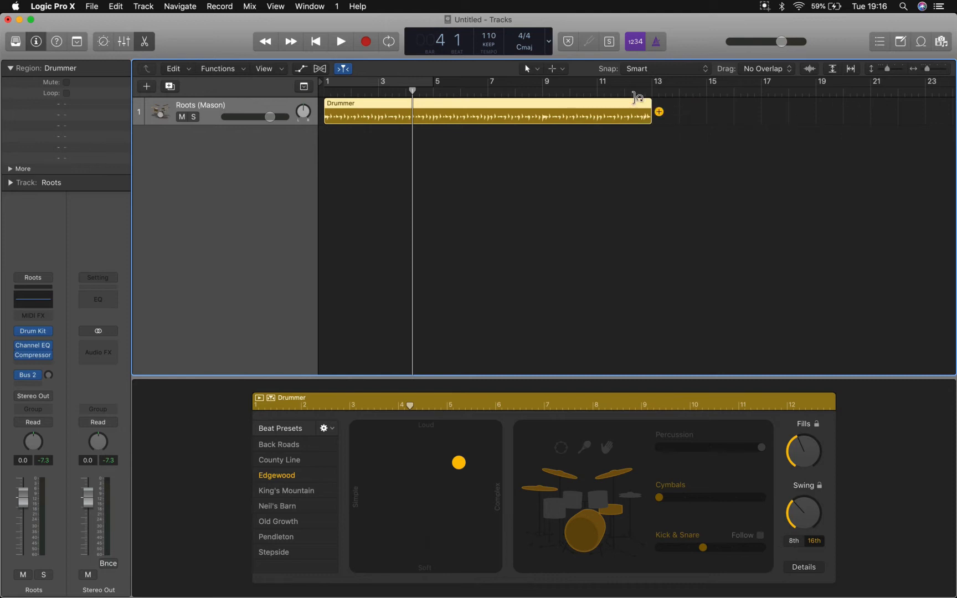
pyautogui.moveTo(651, 116); pyautogui.dragTo(541, 117)
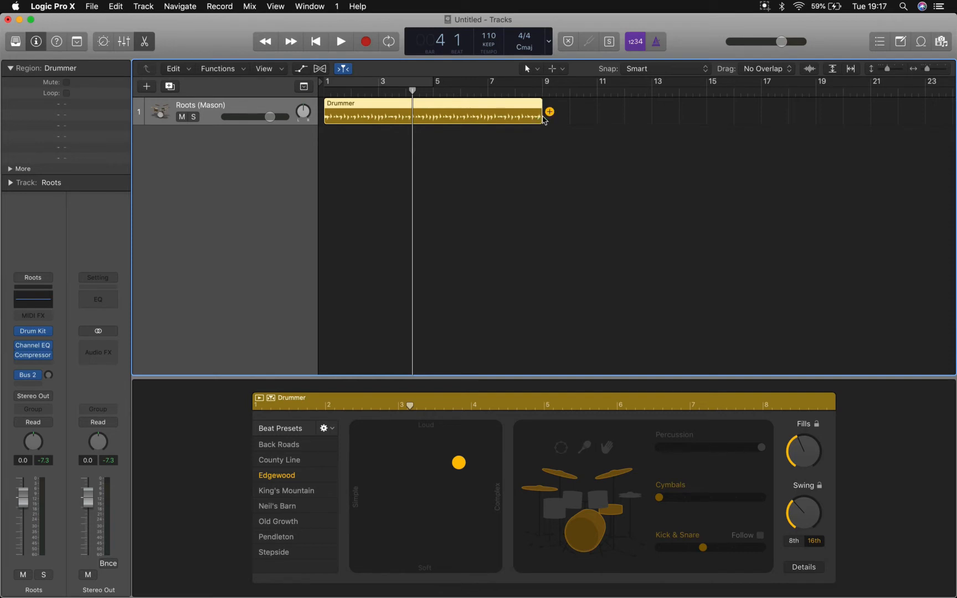
pyautogui.moveTo(540, 104); pyautogui.dragTo(737, 175)
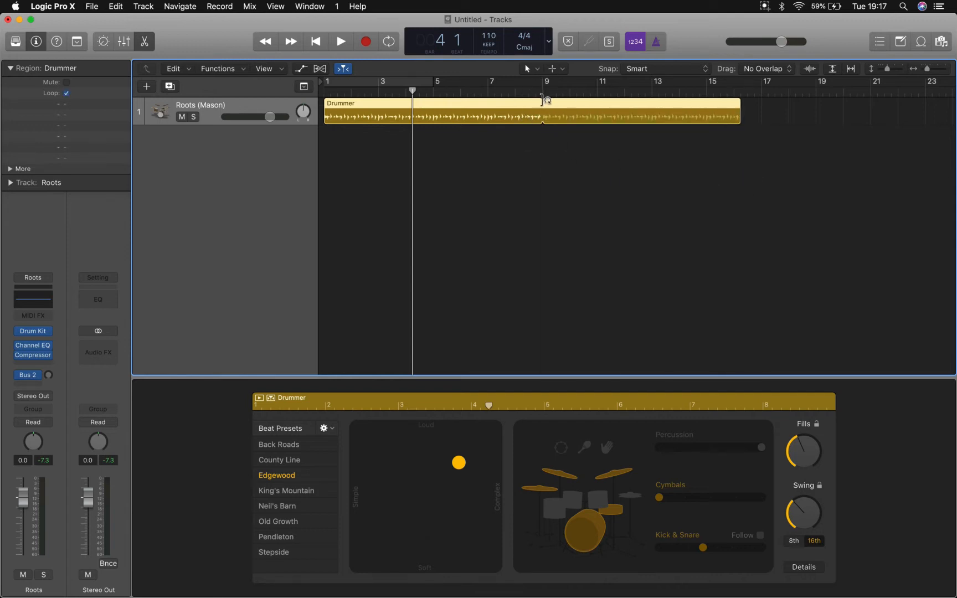
# Step: Remove the loop and set the drummer region's length back to 12 bars
pyautogui.moveTo(737, 99); pyautogui.dragTo(652, 129)
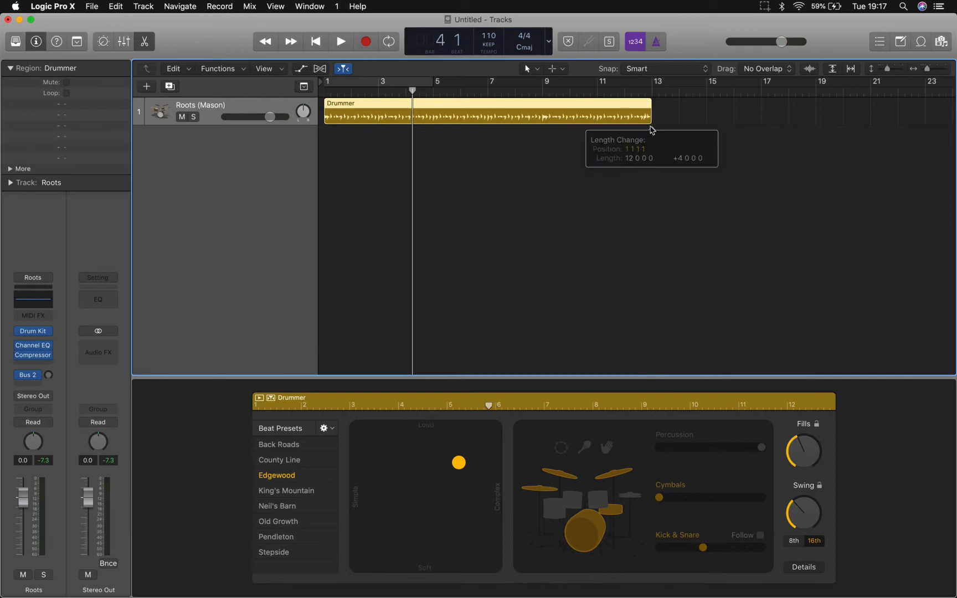
pyautogui.click(514, 171)
pyautogui.click(390, 119)
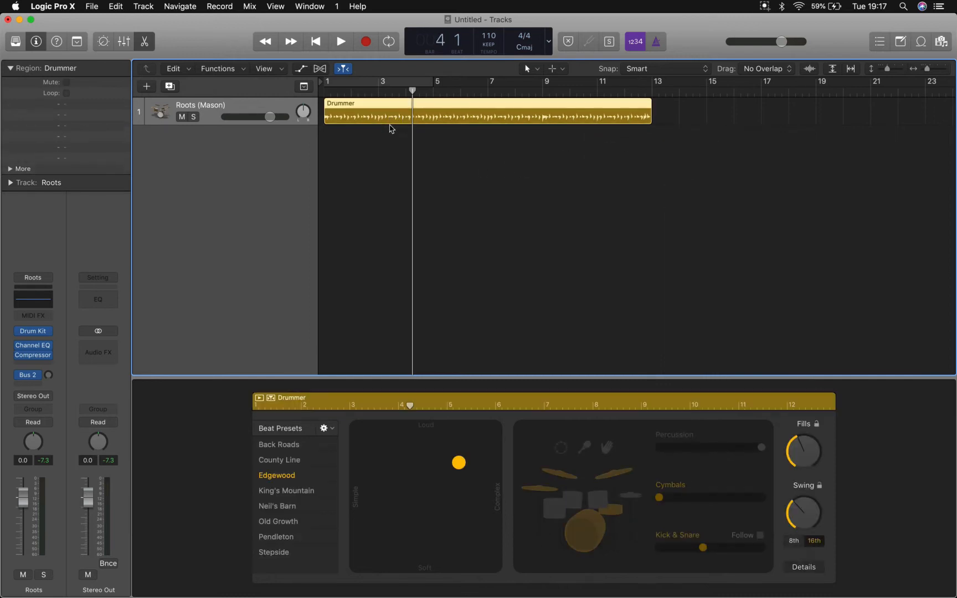
# Step: Switch the region's swing to 8th notes and play it from the start for a few bars
pyautogui.press('Return')
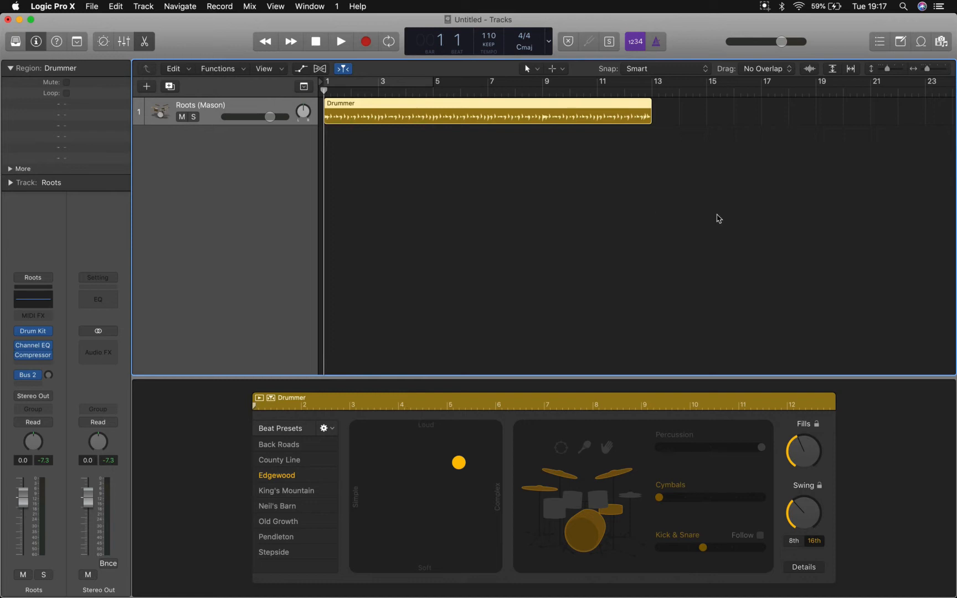
pyautogui.click(800, 447)
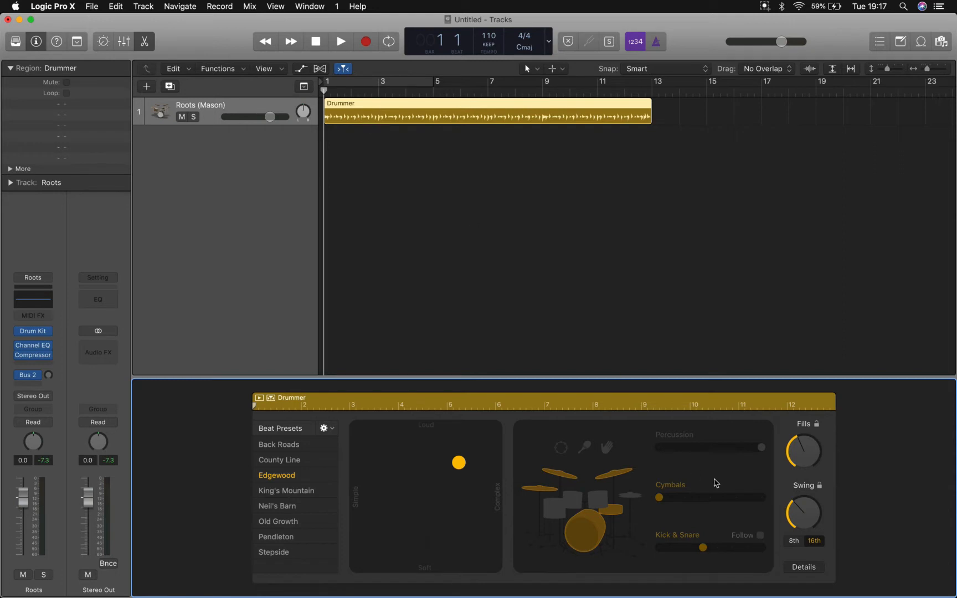
pyautogui.click(794, 541)
pyautogui.click(798, 523)
pyautogui.moveTo(798, 522)
pyautogui.mouseDown()
pyautogui.moveTo(803, 509)
pyautogui.moveTo(801, 518)
pyautogui.mouseUp()
pyautogui.press('space')
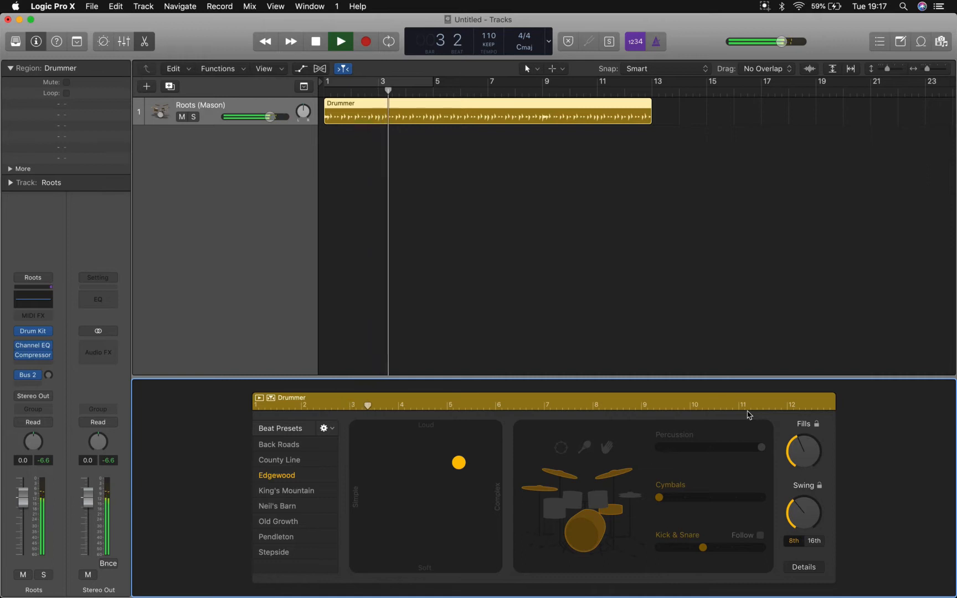
pyautogui.press('space')
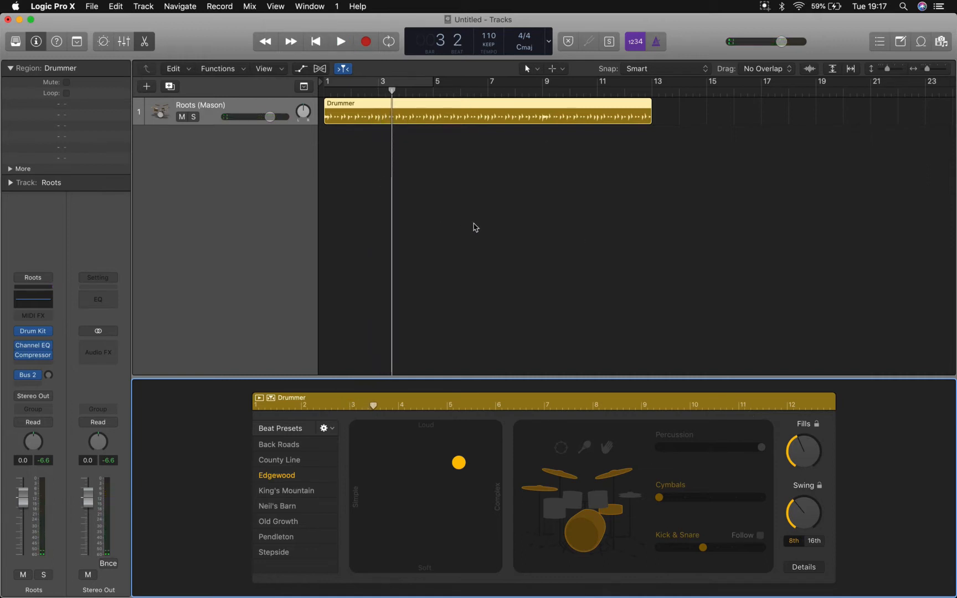
# Step: Add a second drummer region directly after the first and lengthen it to 12 bars
pyautogui.moveTo(656, 118)
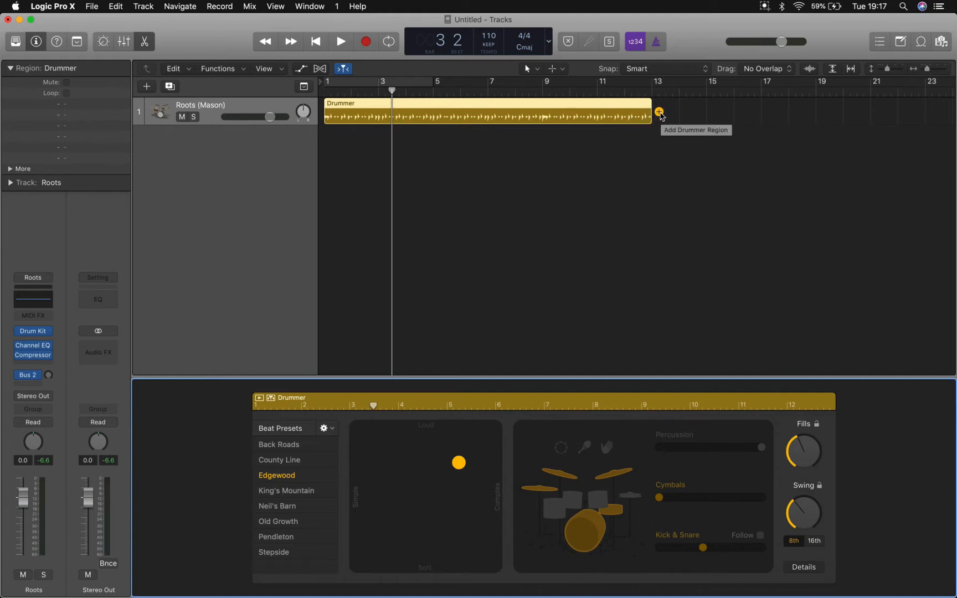
pyautogui.click(662, 116)
pyautogui.hscroll(5, 720, 149)
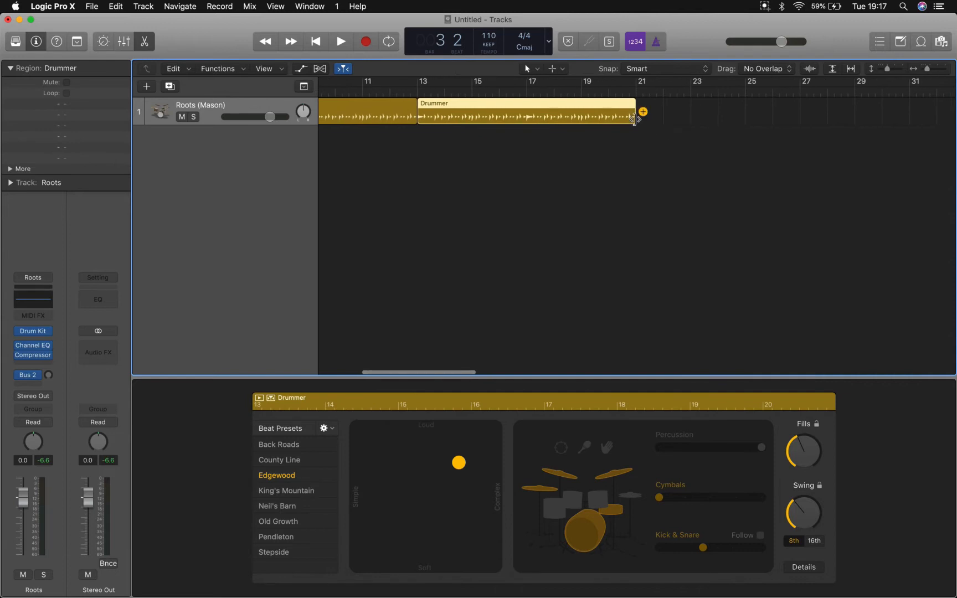
pyautogui.moveTo(635, 119); pyautogui.dragTo(731, 128)
pyautogui.hscroll(-10, 732, 131)
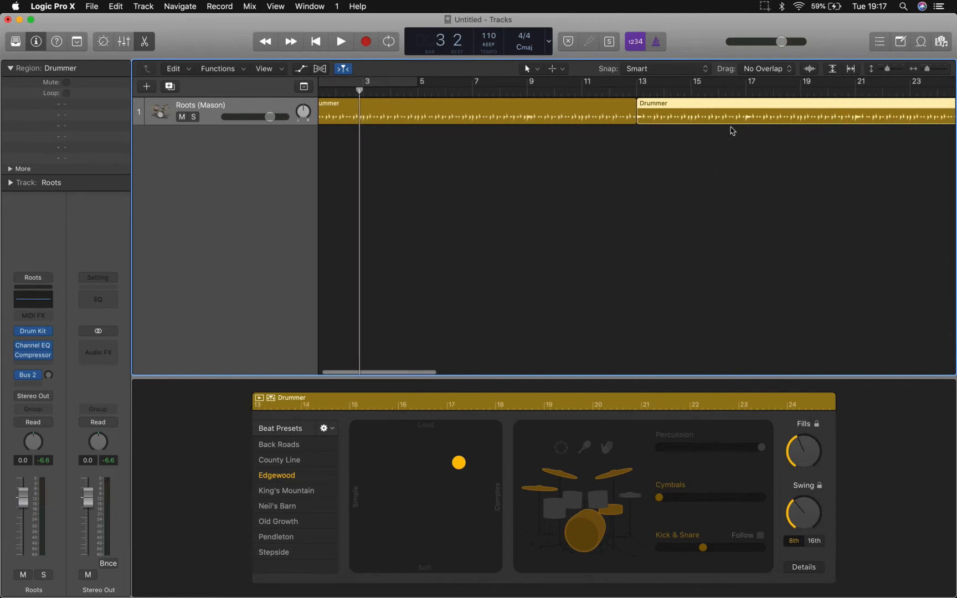
# Step: Switch the first drummer region's main pattern from cymbals to hi-hat
pyautogui.click(576, 175)
pyautogui.click(513, 103)
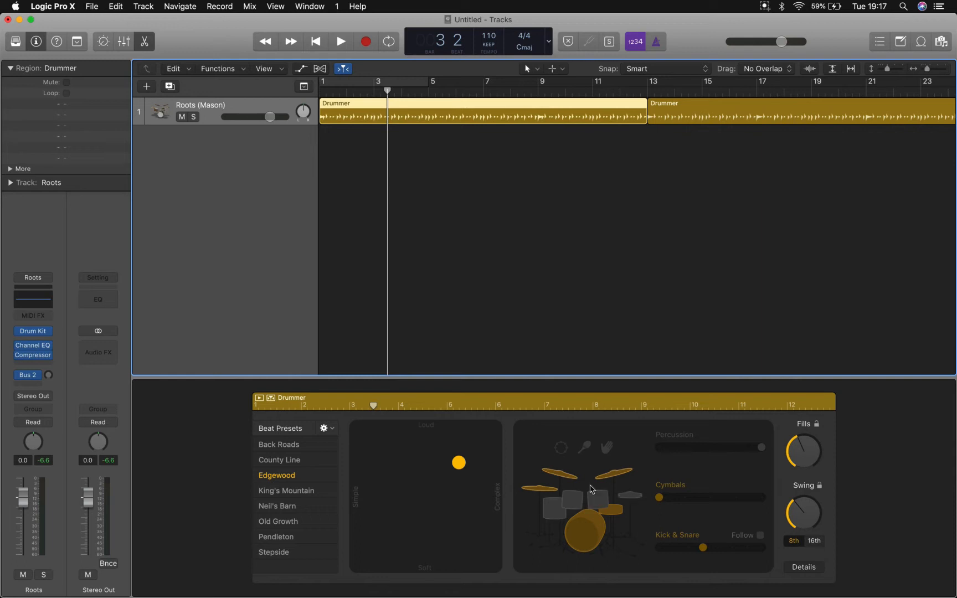
pyautogui.click(632, 494)
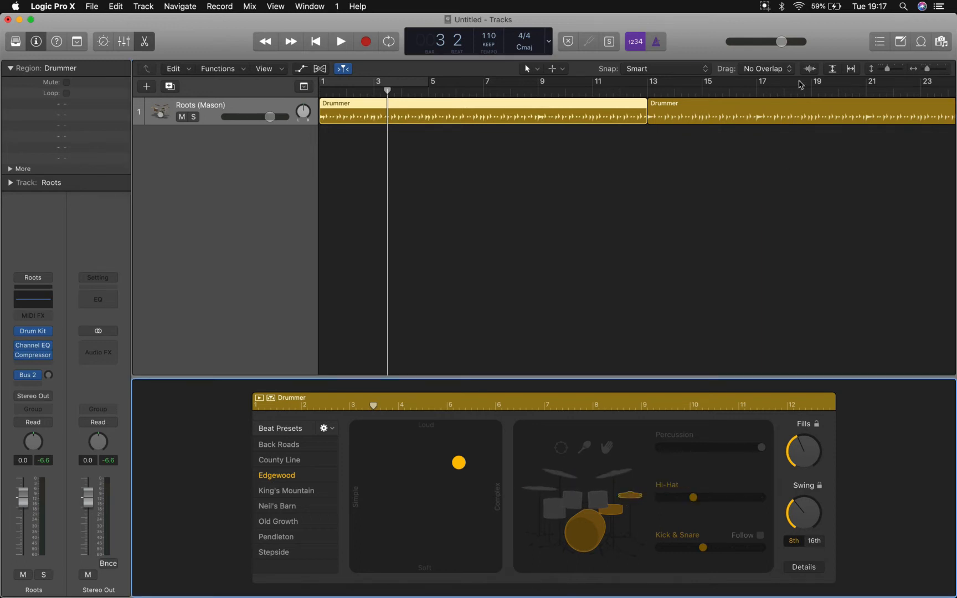
# Step: Play the transition into the second region with the Neil's Barn preset, and change that region's preset to Old Growth
pyautogui.click(751, 121)
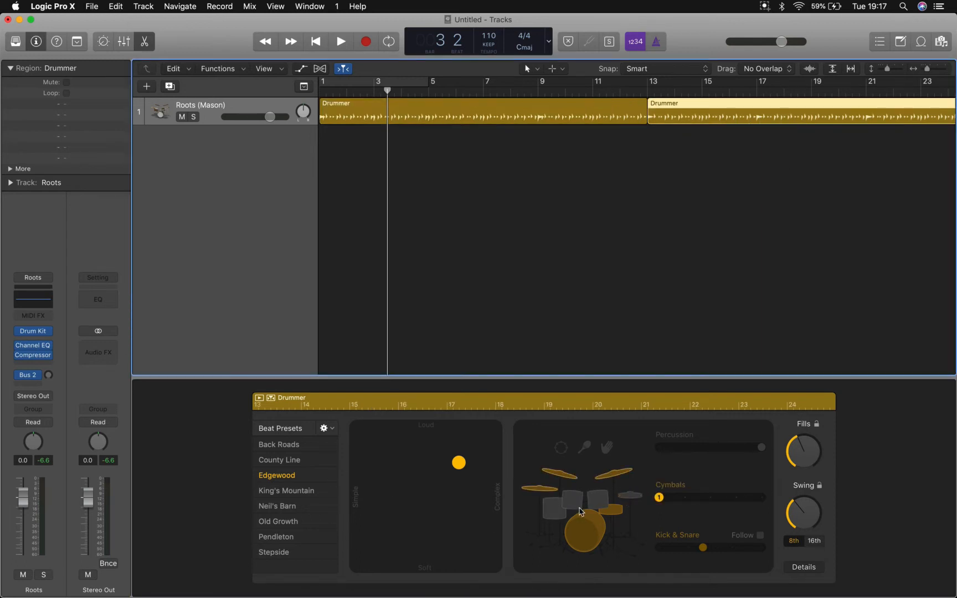
pyautogui.click(304, 506)
pyautogui.click(586, 92)
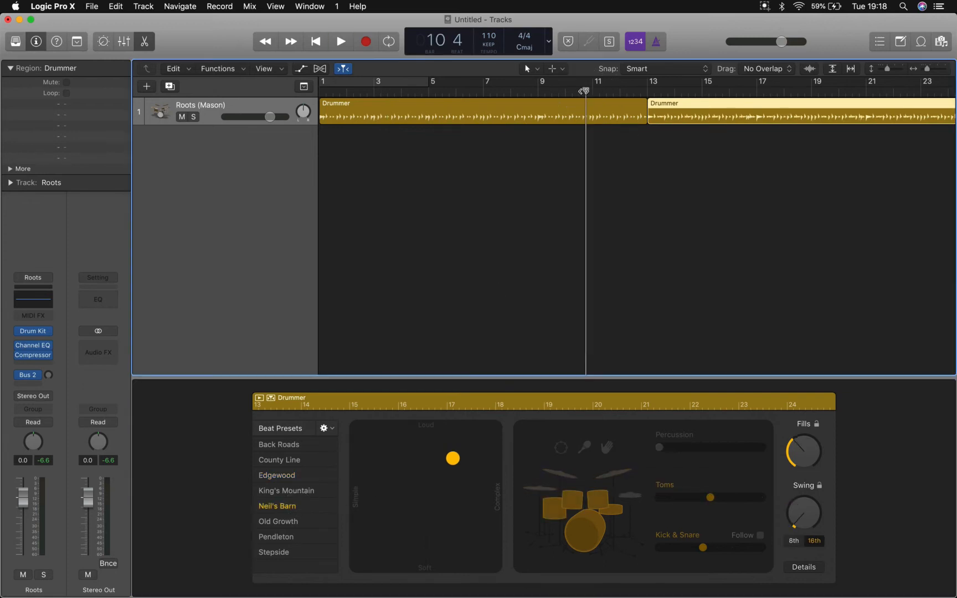
pyautogui.press('space')
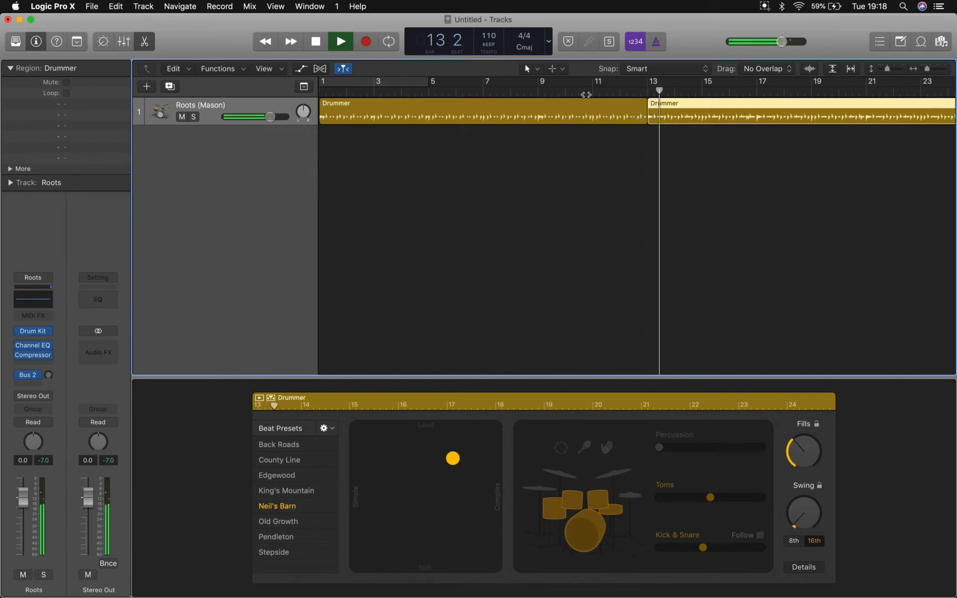
pyautogui.click(312, 522)
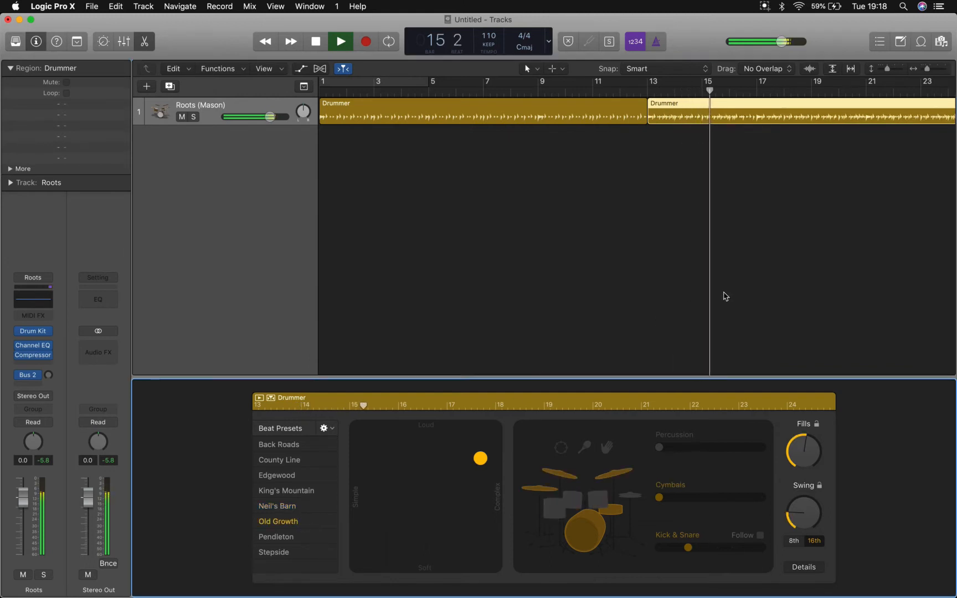
pyautogui.press('space')
# Step: Raise the amount of fills in the first drummer region and play it from bar 9
pyautogui.click(591, 105)
pyautogui.click(792, 406)
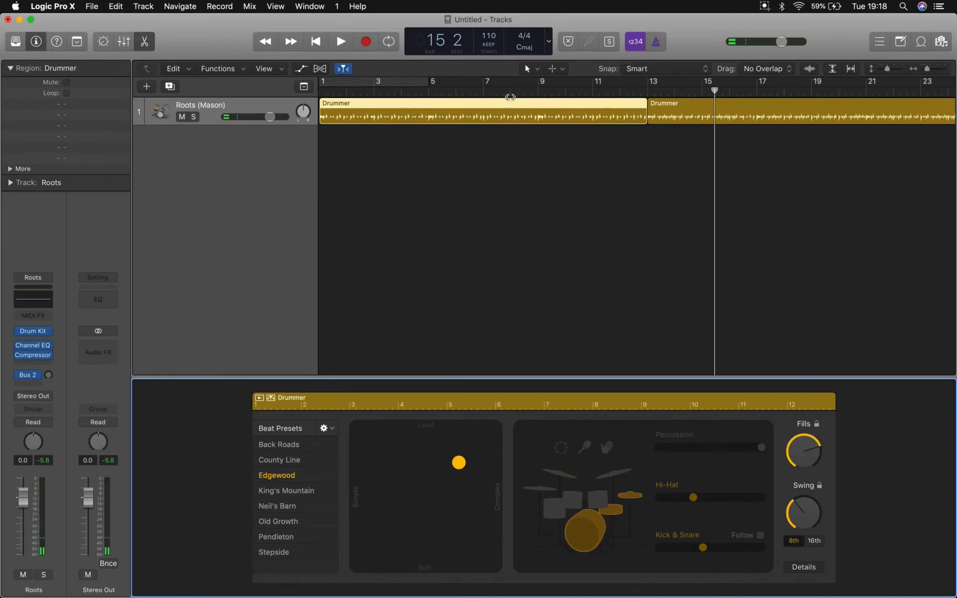
pyautogui.click(540, 93)
pyautogui.press('space')
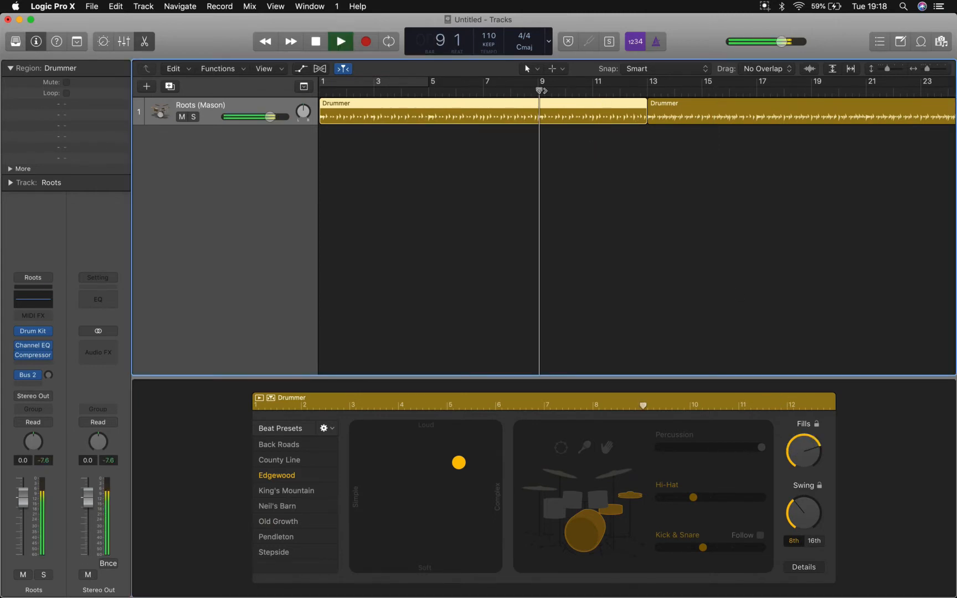
# Step: Play the end of the first drummer region from near bar 12, stop playback and deselect the region
pyautogui.click(614, 90)
pyautogui.press('space')
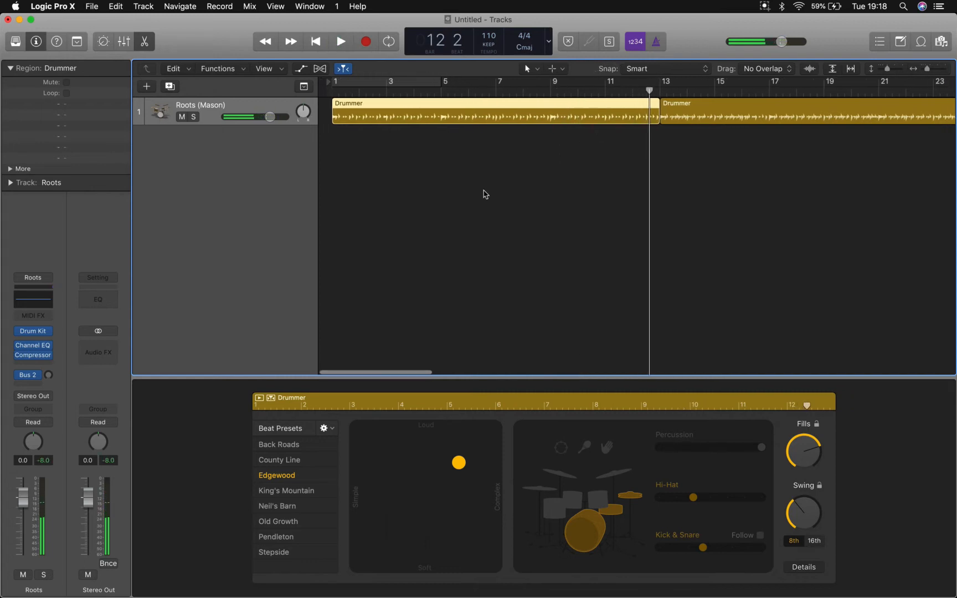
pyautogui.click(449, 203)
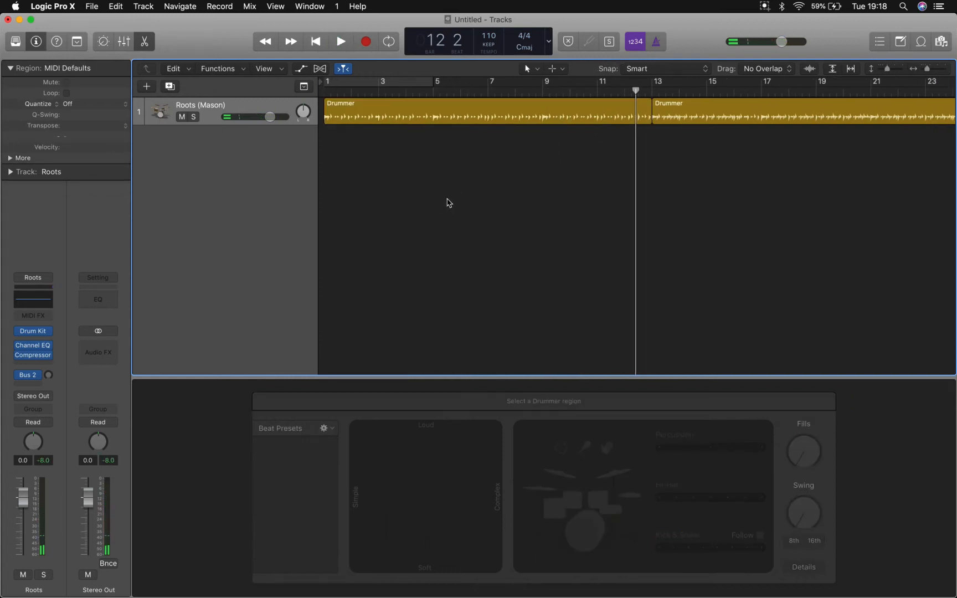
pyautogui.click(267, 109)
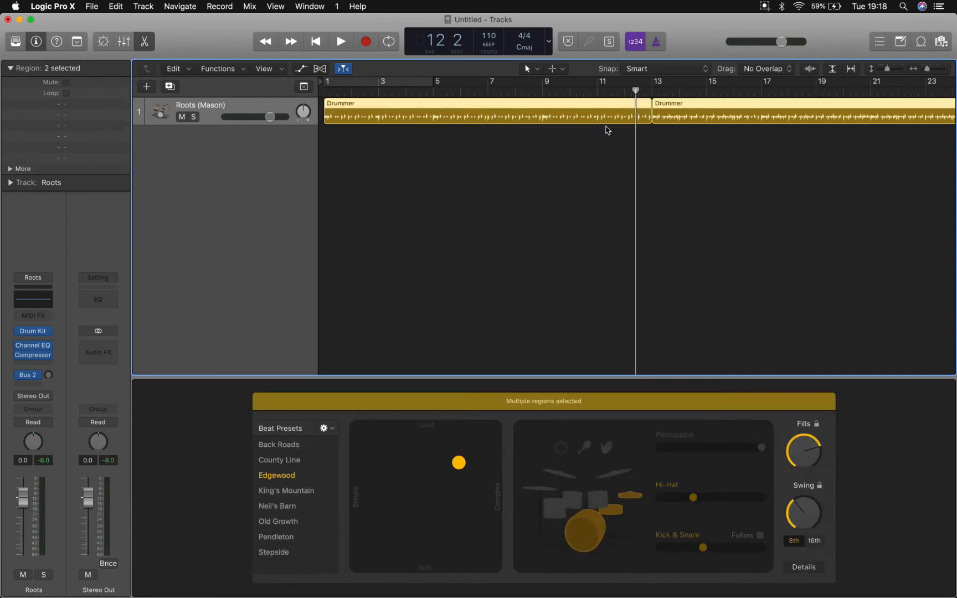
pyautogui.hscroll(10, 769, 177)
pyautogui.hscroll(-9, 829, 177)
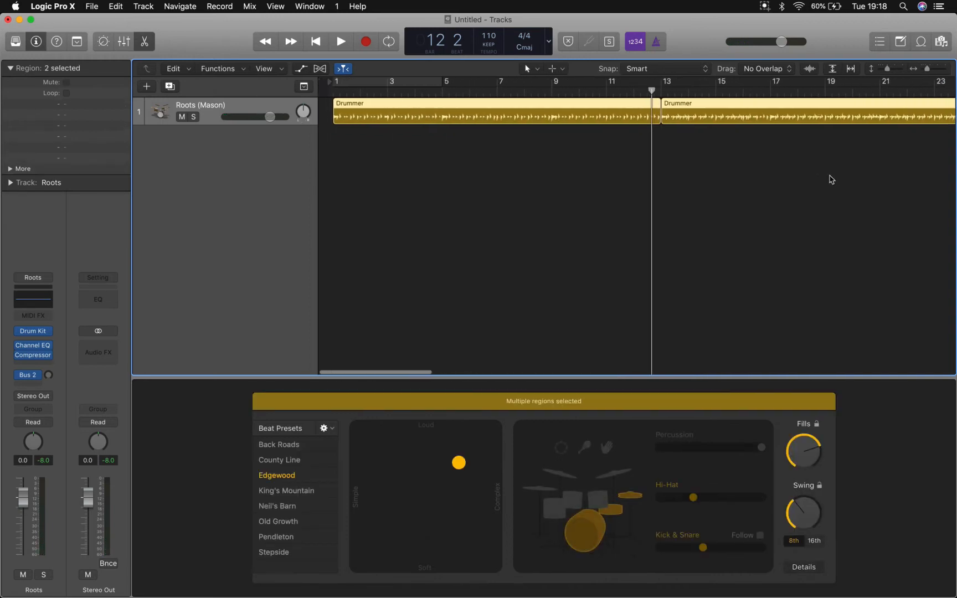
pyautogui.hscroll(-2, 830, 179)
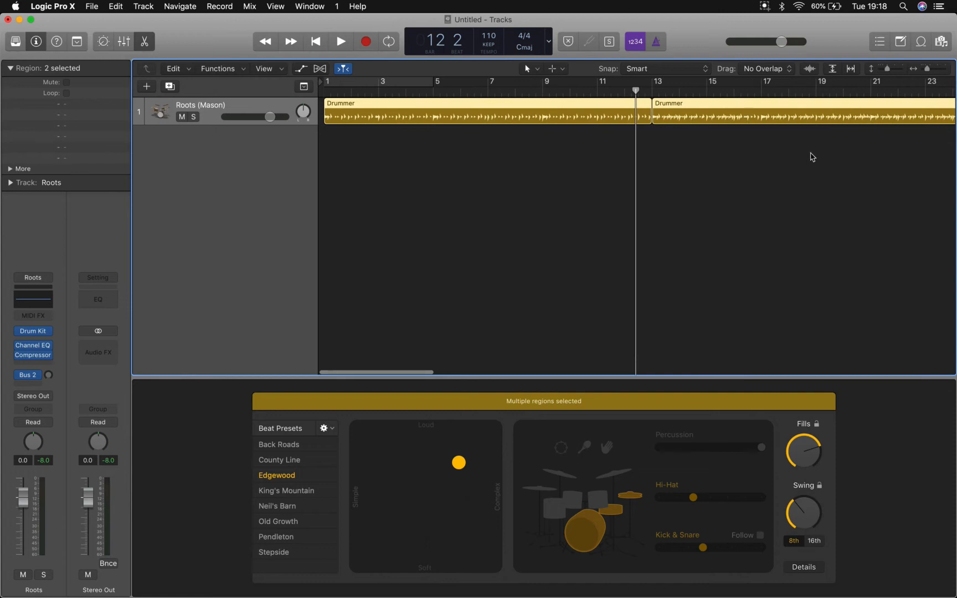
pyautogui.hscroll(3, 813, 157)
pyautogui.hscroll(-3, 812, 157)
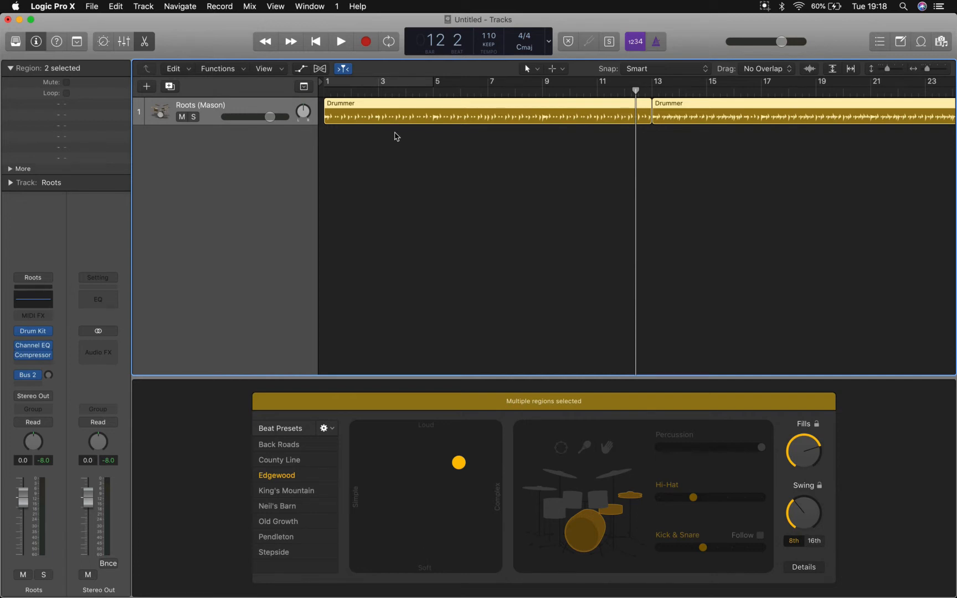
pyautogui.click(370, 164)
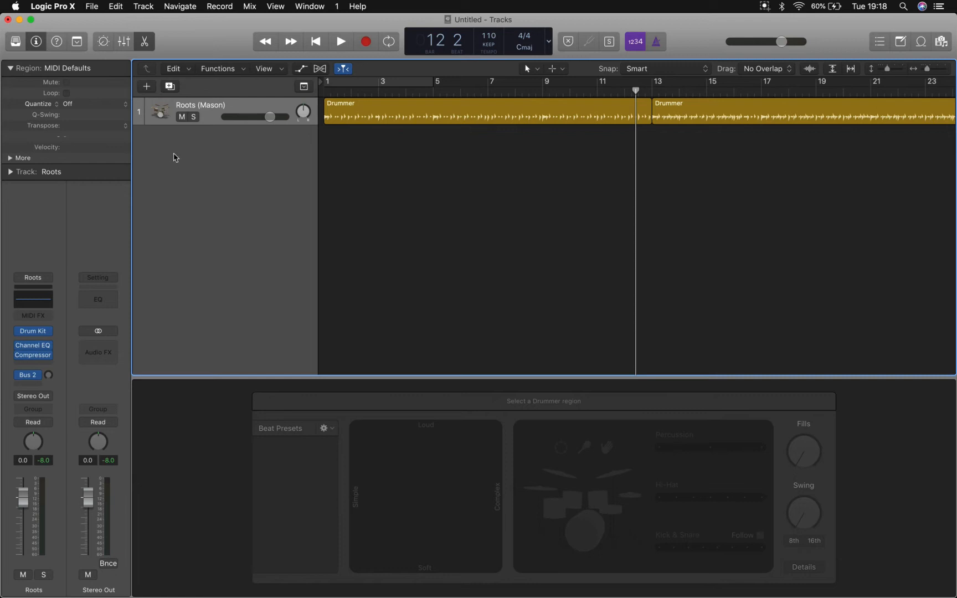
pyautogui.click(147, 87)
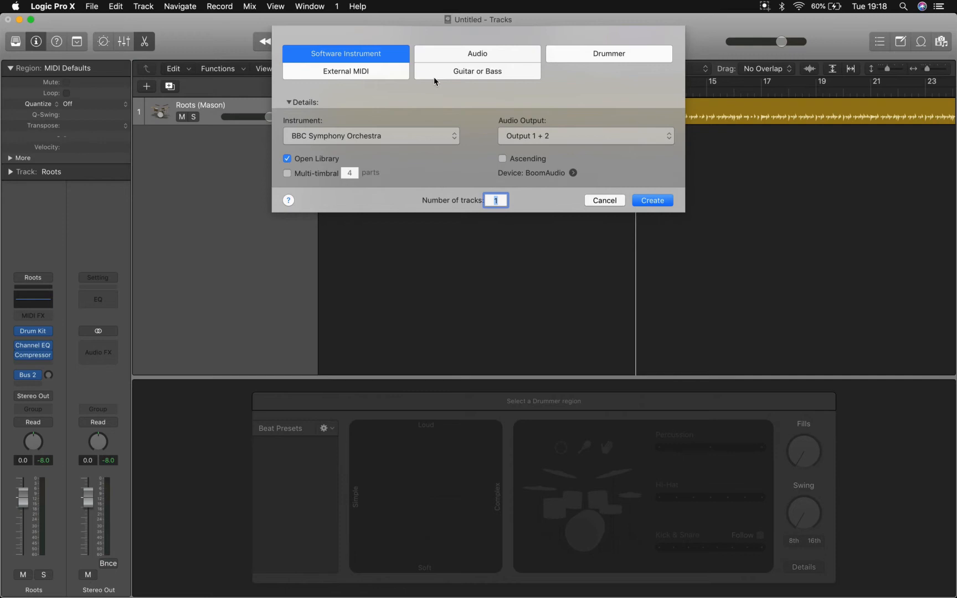
pyautogui.click(651, 200)
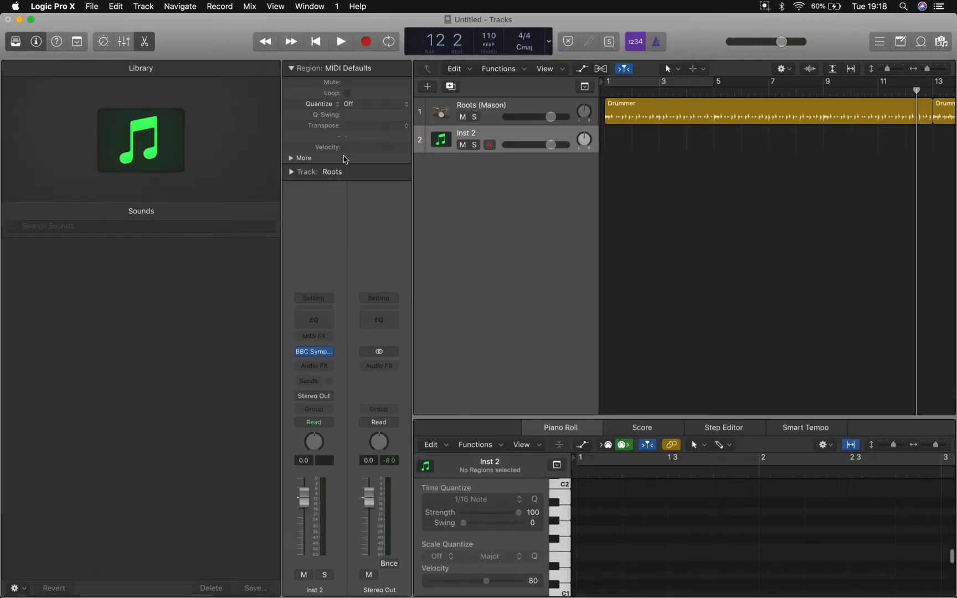
pyautogui.moveTo(329, 355)
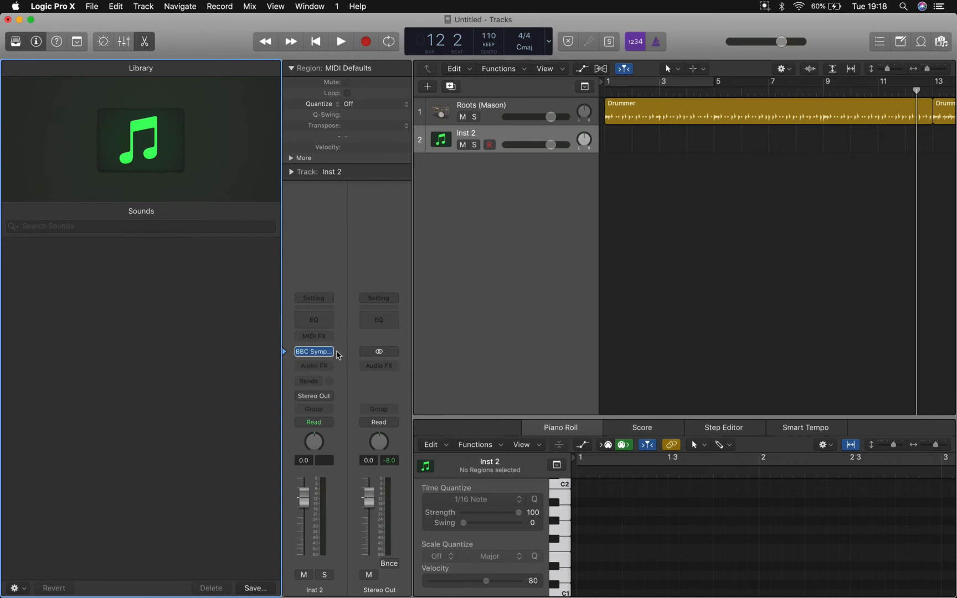
pyautogui.click(511, 141)
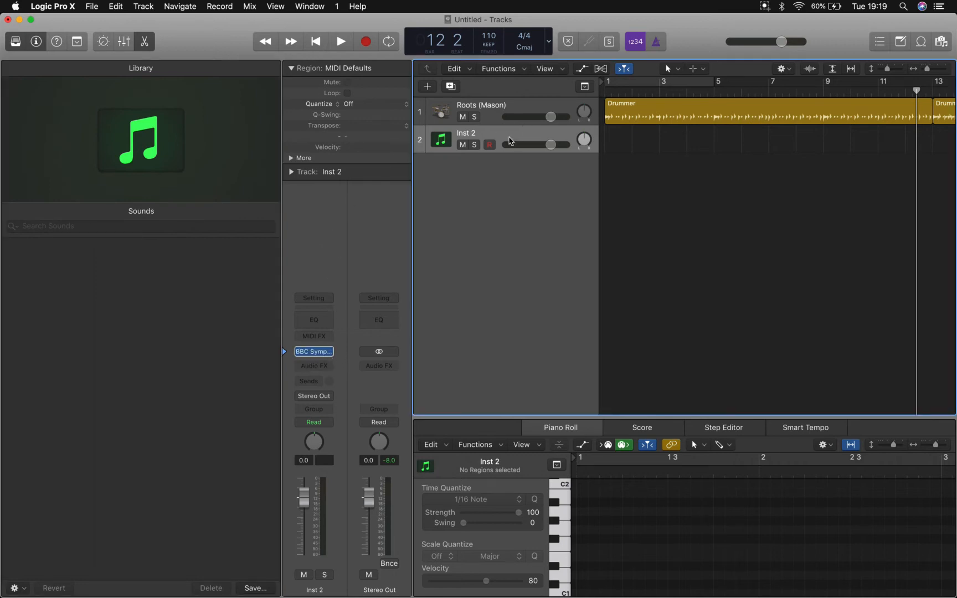
pyautogui.press('super+BackSpace')
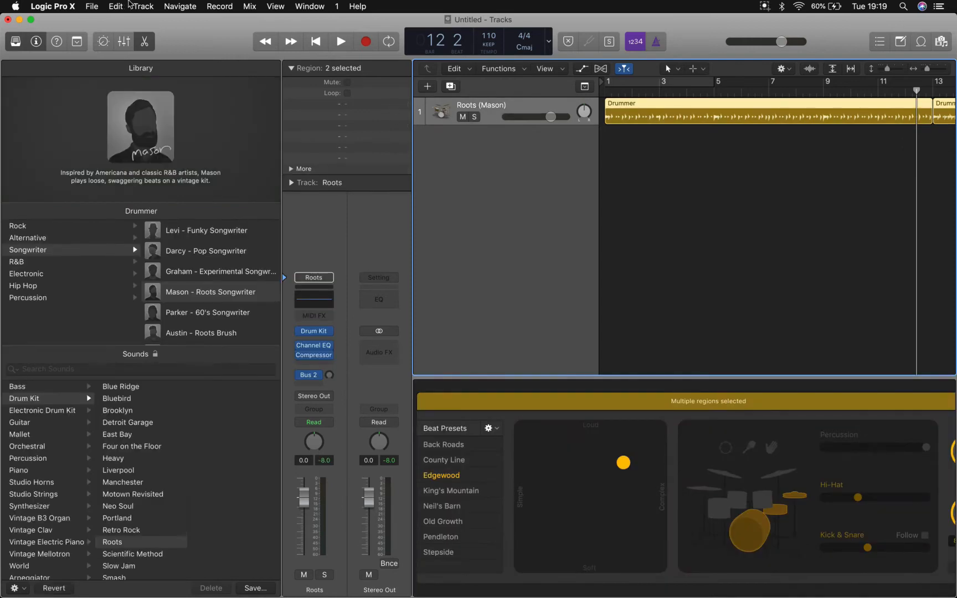
pyautogui.click(143, 6)
pyautogui.click(455, 174)
# Step: Add a software instrument track with the default patch and set its sound to Yamaha Grand Piano, closing the sound library
pyautogui.click(425, 86)
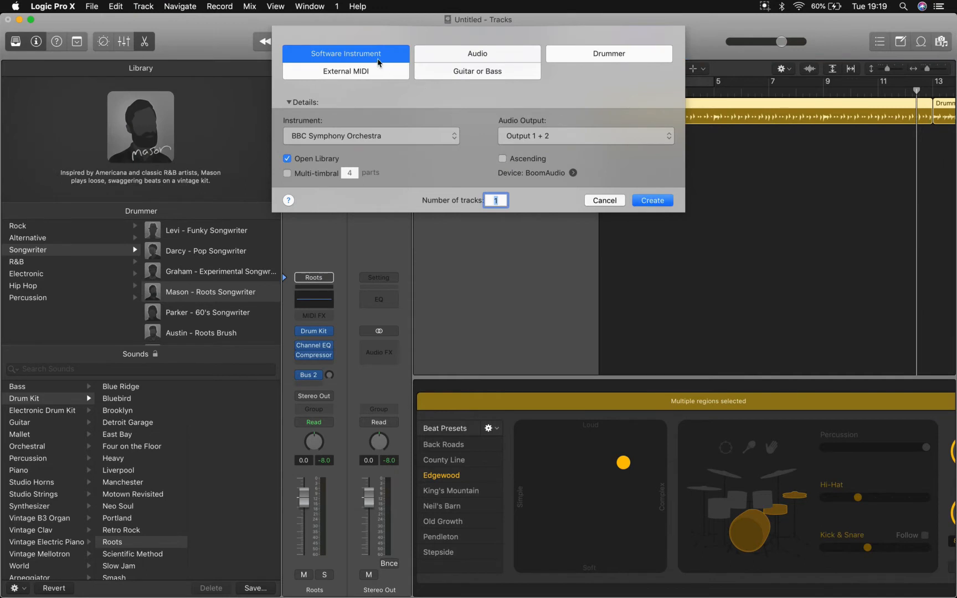
pyautogui.click(370, 142)
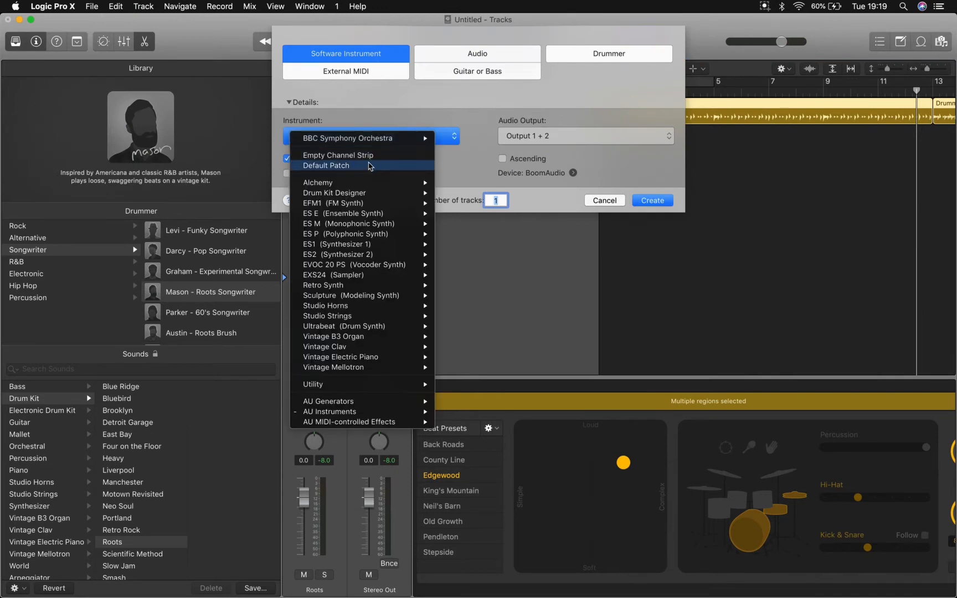
pyautogui.click(369, 165)
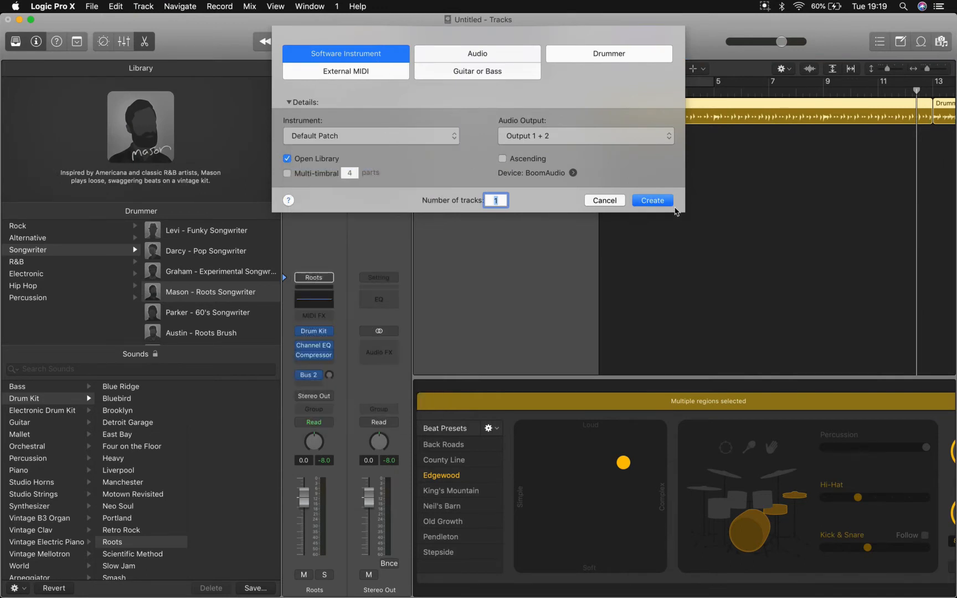
pyautogui.click(653, 201)
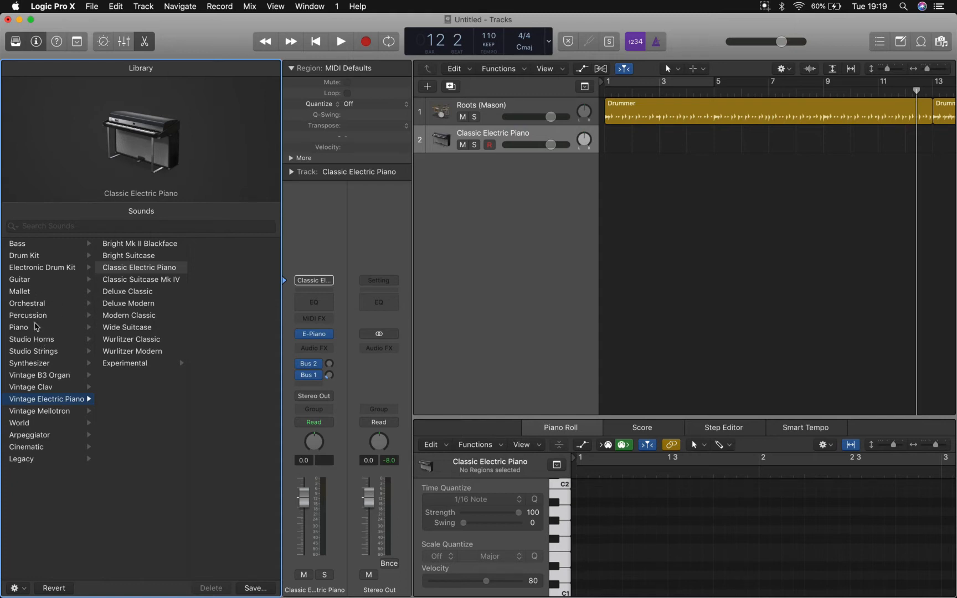
pyautogui.click(35, 328)
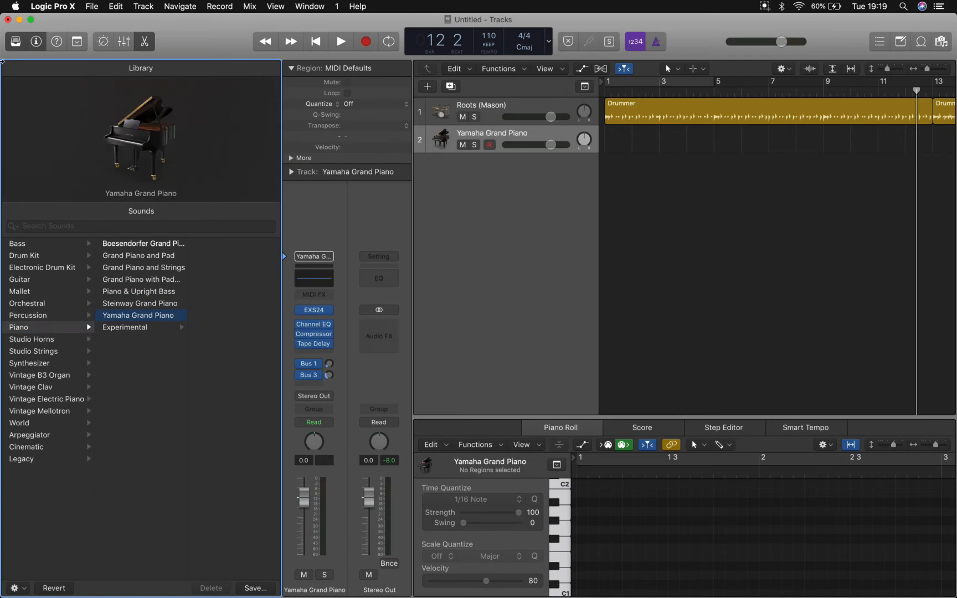
pyautogui.click(15, 42)
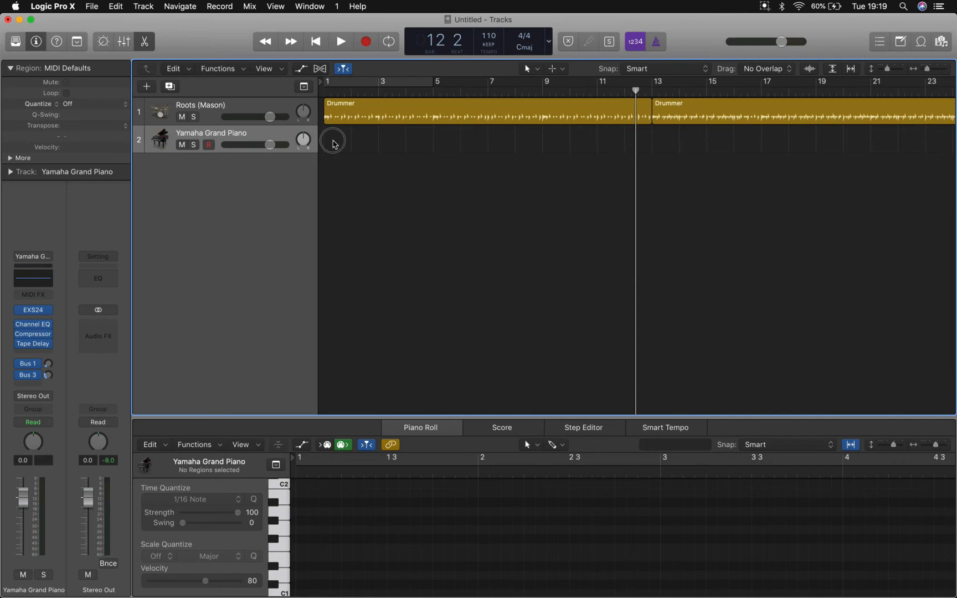
# Step: Create an empty MIDI region at bar 1 on the Yamaha Grand Piano track
pyautogui.rightClick(333, 141)
pyautogui.click(333, 141)
pyautogui.rightClick(339, 138)
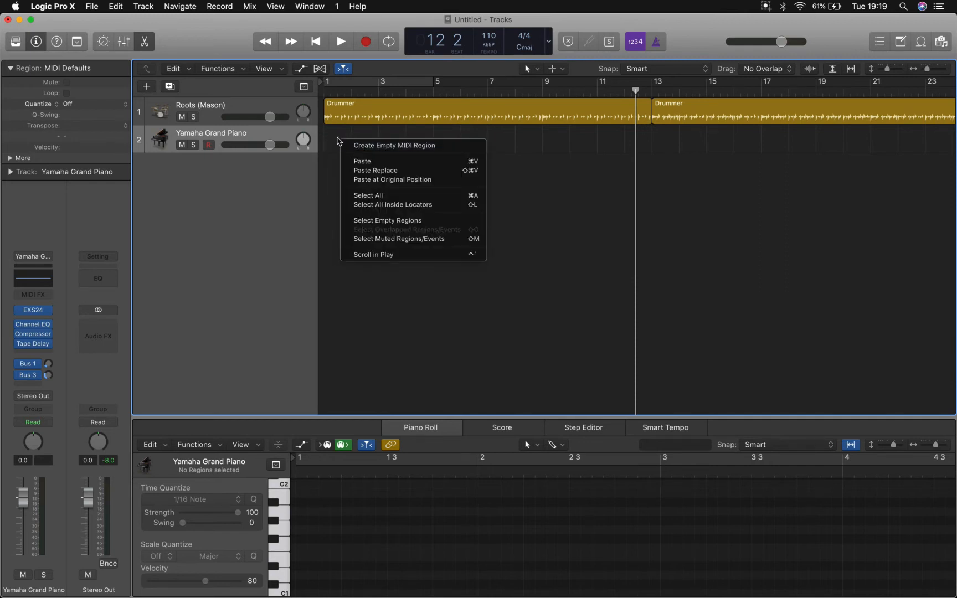
pyautogui.click(339, 142)
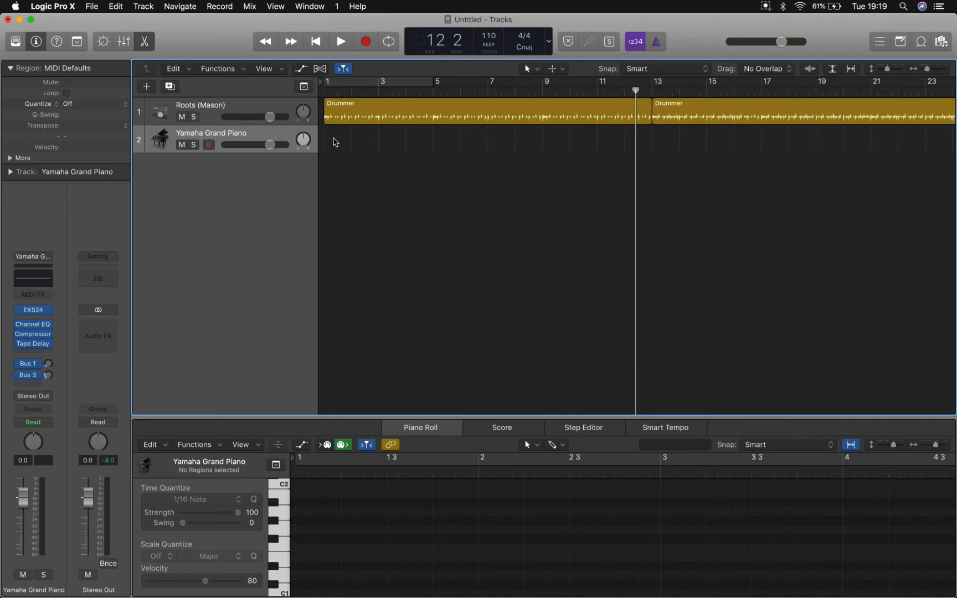
pyautogui.rightClick(335, 142)
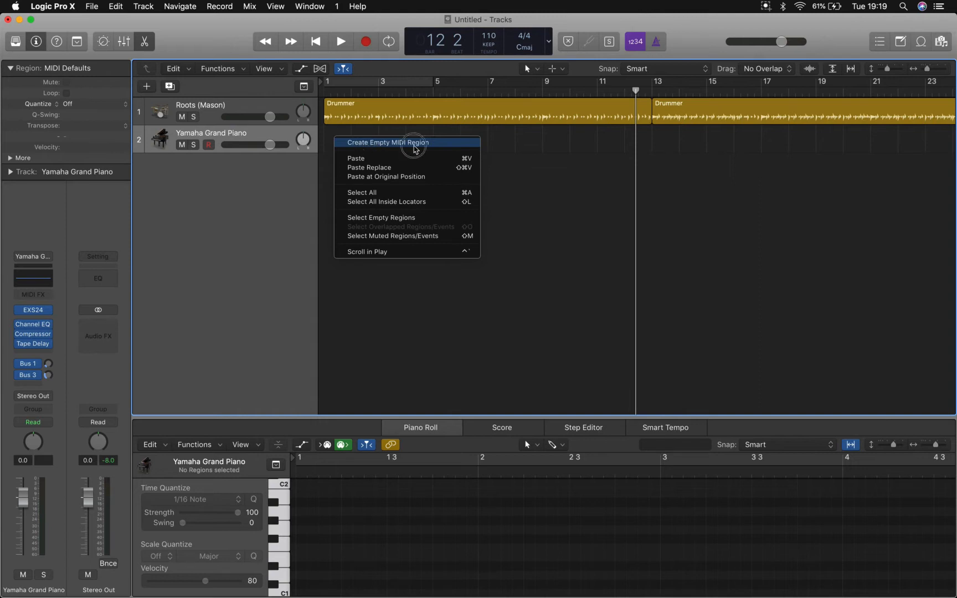
pyautogui.click(415, 144)
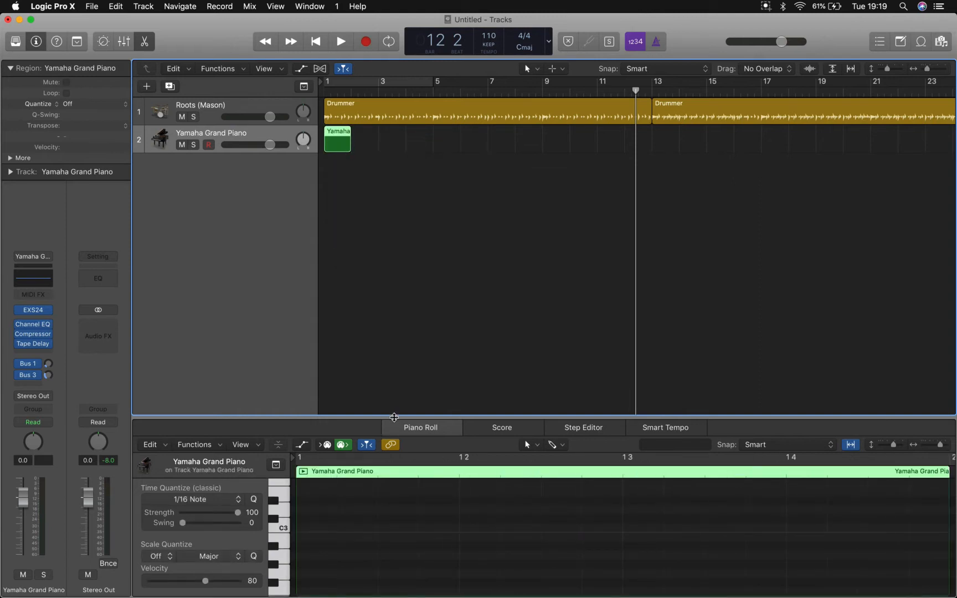
# Step: Enlarge the editor area and show the new piano region in the Piano Roll
pyautogui.moveTo(394, 417); pyautogui.dragTo(391, 287)
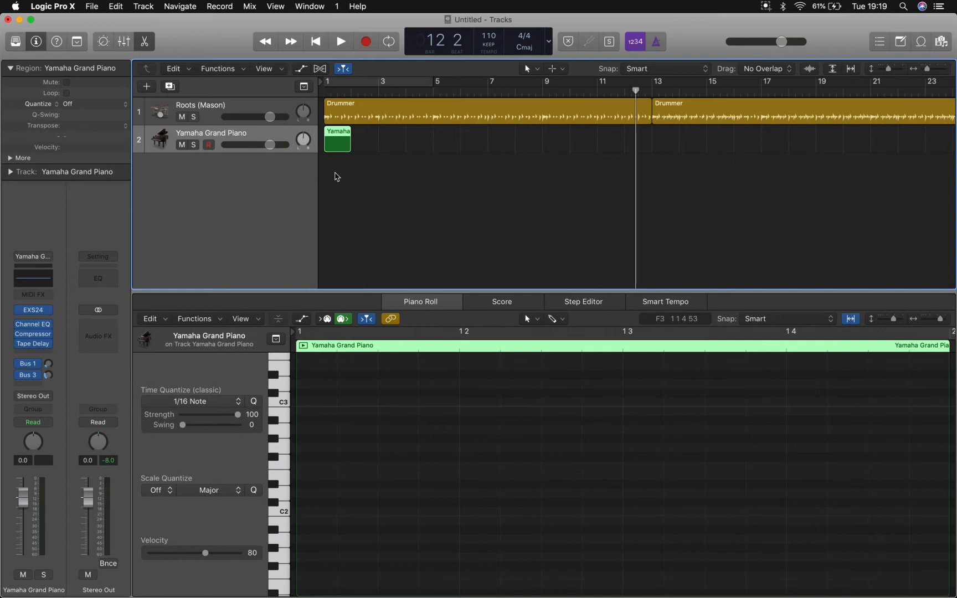
pyautogui.click(361, 188)
pyautogui.doubleClick(347, 150)
pyautogui.click(333, 139)
pyautogui.doubleClick(332, 140)
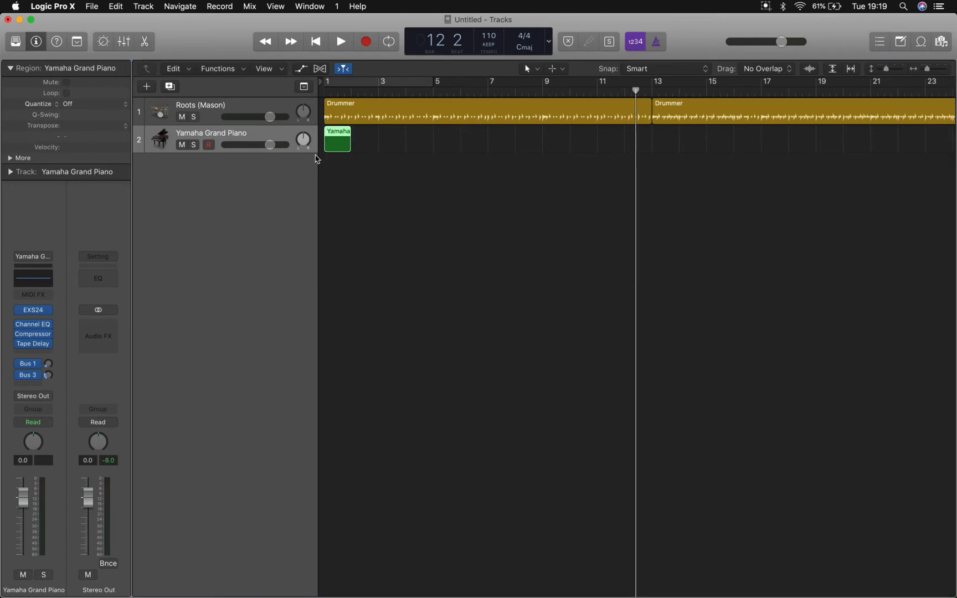
pyautogui.doubleClick(340, 141)
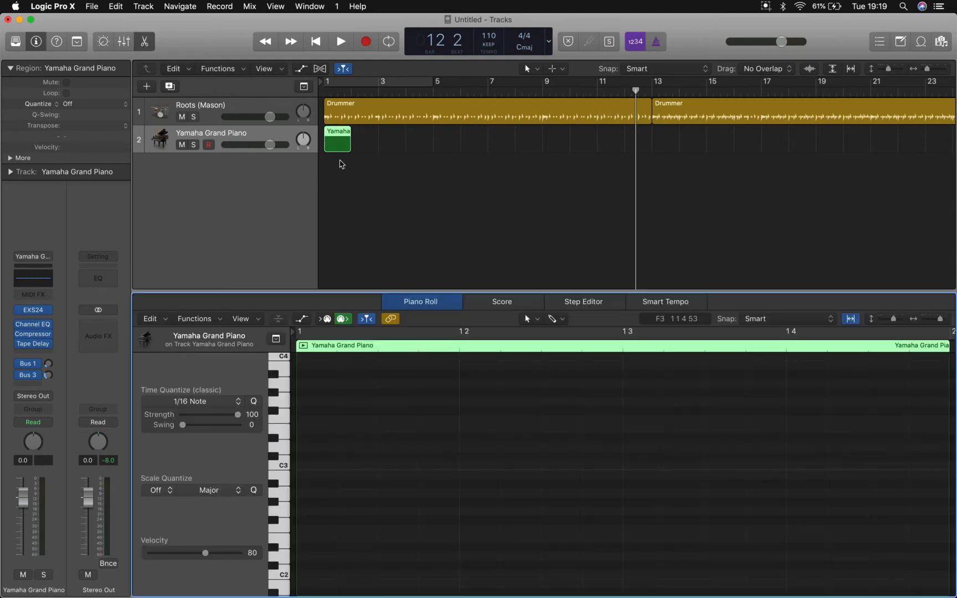
# Step: Switch to Safari to examine the 1950s page's twelve-bar chord chart for piano and guitar, and return to Logic Pro X
pyautogui.hotkey('ctrl', 'Up')
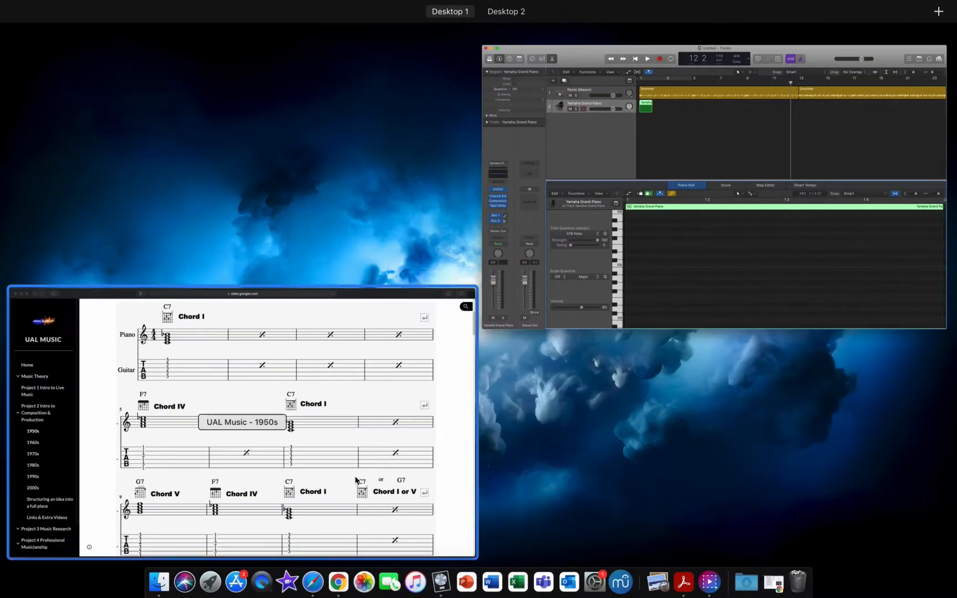
pyautogui.click(333, 481)
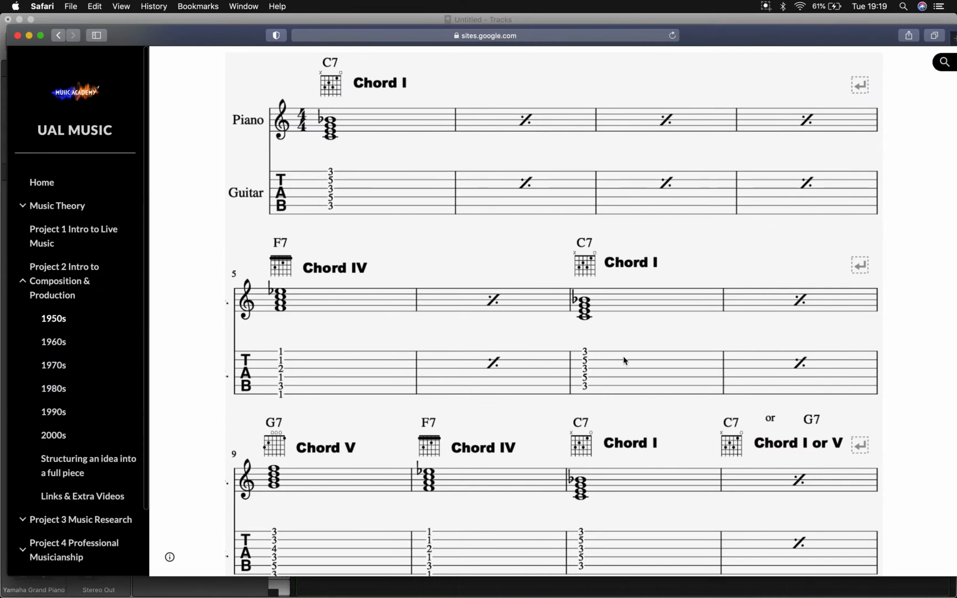
pyautogui.scroll(-3, 394, 353)
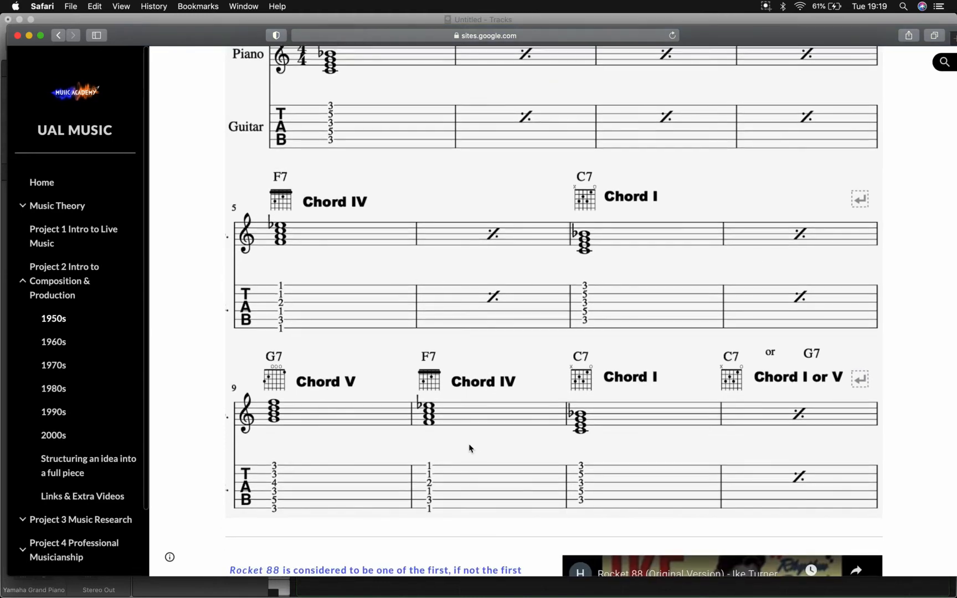
pyautogui.scroll(3, 458, 288)
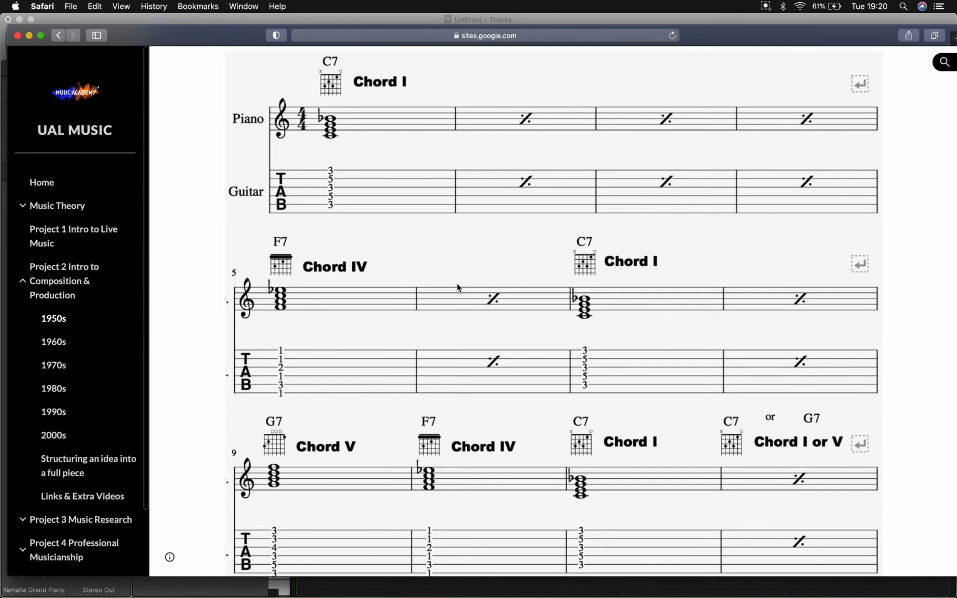
pyautogui.hotkey('ctrl', 'Up')
pyautogui.click(517, 199)
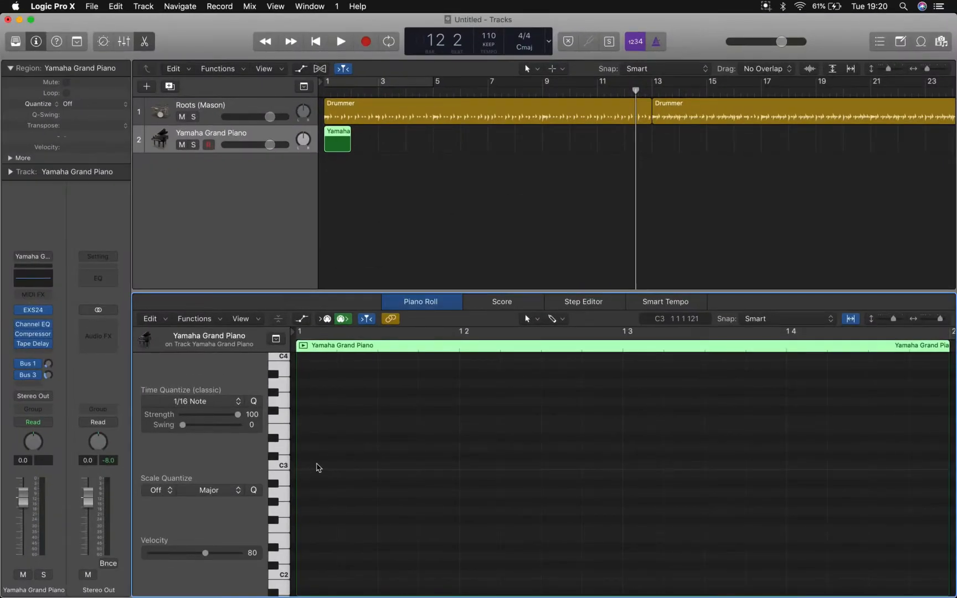
# Step: Create a C3 note at the start of the piano region and lengthen it to fill the whole bar
pyautogui.rightClick(317, 467)
pyautogui.press('Escape')
pyautogui.rightClick(319, 470)
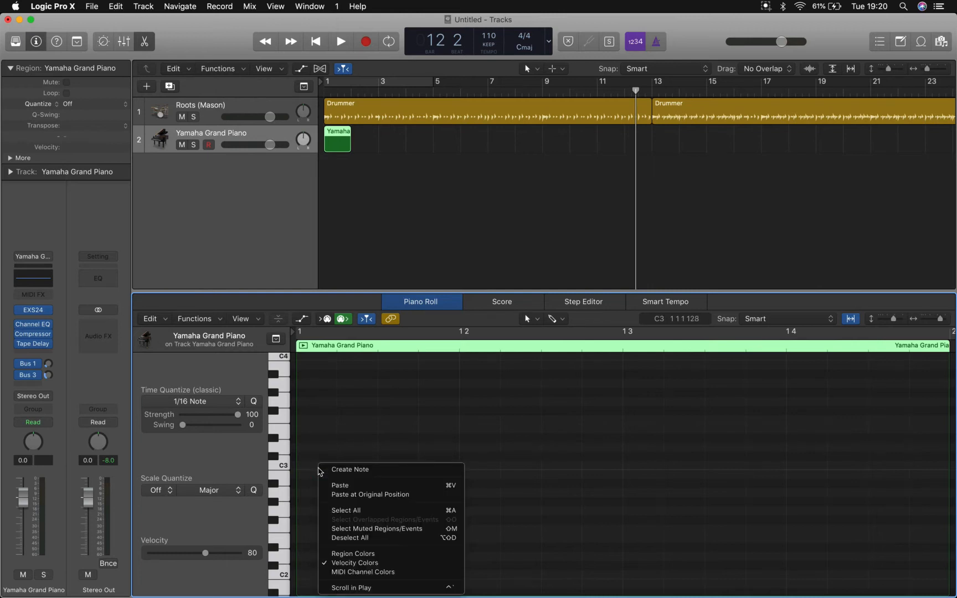
pyautogui.click(365, 472)
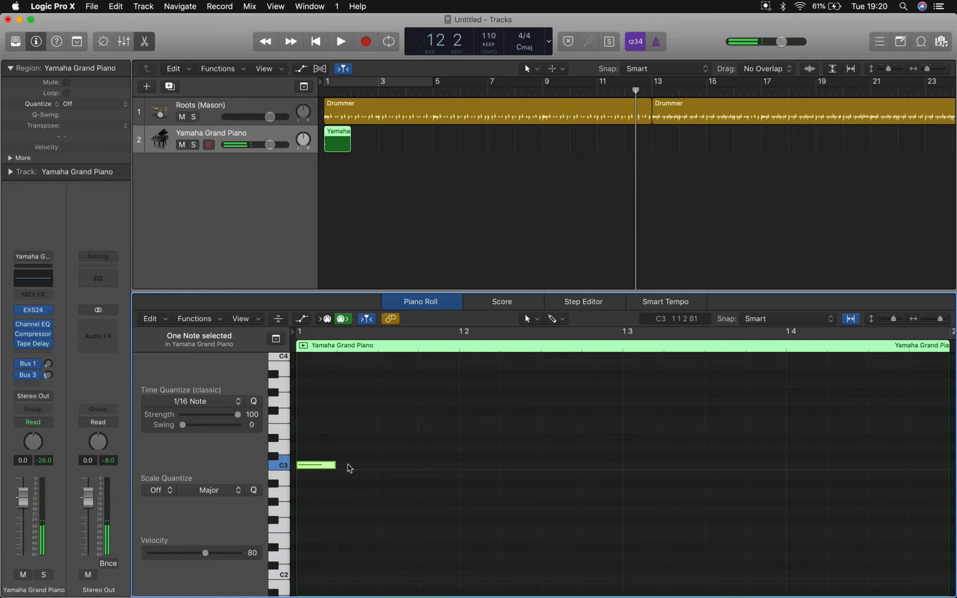
pyautogui.moveTo(336, 466); pyautogui.dragTo(896, 507)
pyautogui.hscroll(-3, 713, 508)
pyautogui.click(322, 200)
pyautogui.click(326, 141)
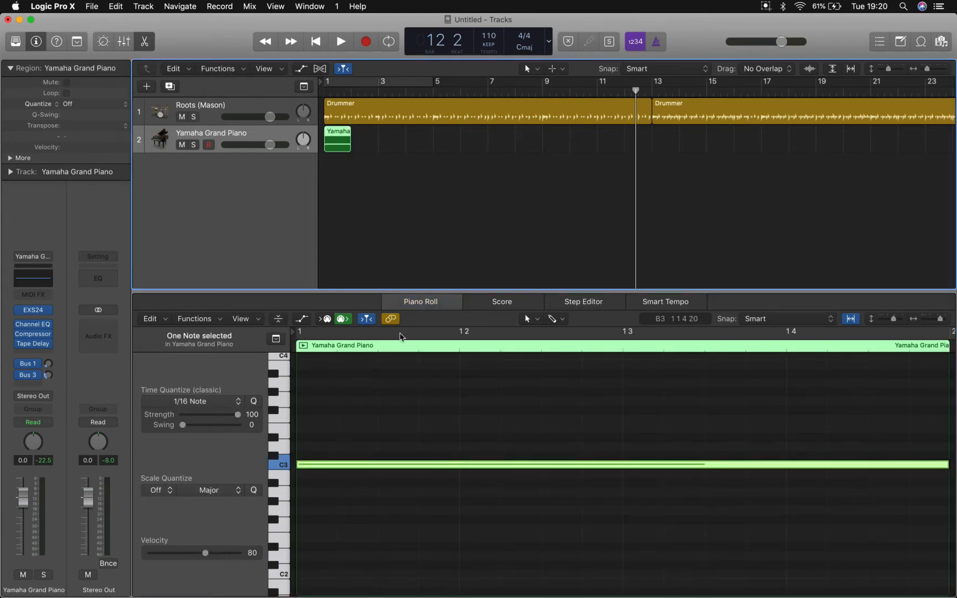
pyautogui.click(438, 494)
pyautogui.click(356, 464)
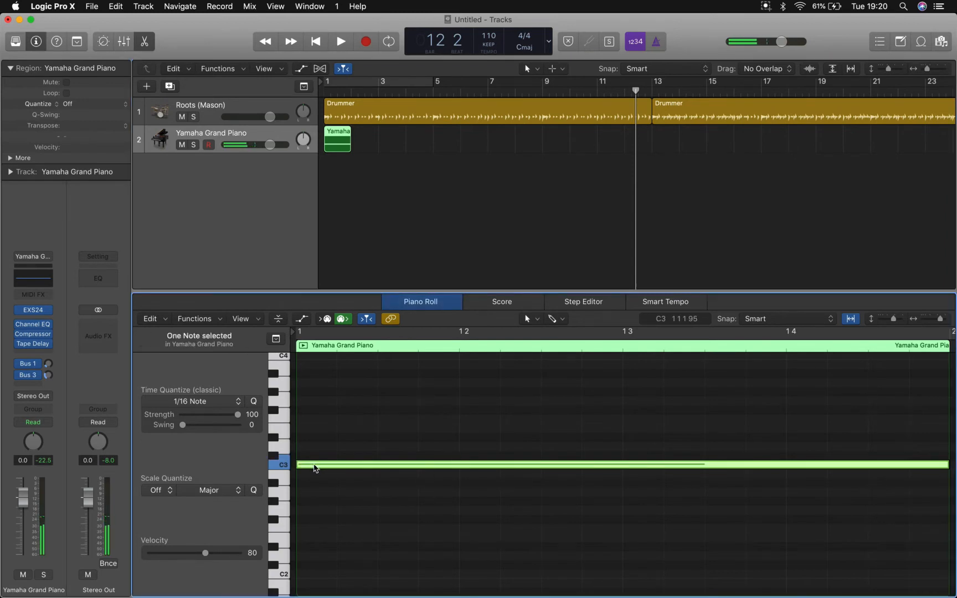
pyautogui.hscroll(4, 440, 474)
pyautogui.hscroll(-4, 543, 451)
pyautogui.scroll(1, 543, 452)
pyautogui.scroll(-4, 542, 452)
pyautogui.scroll(1, 543, 451)
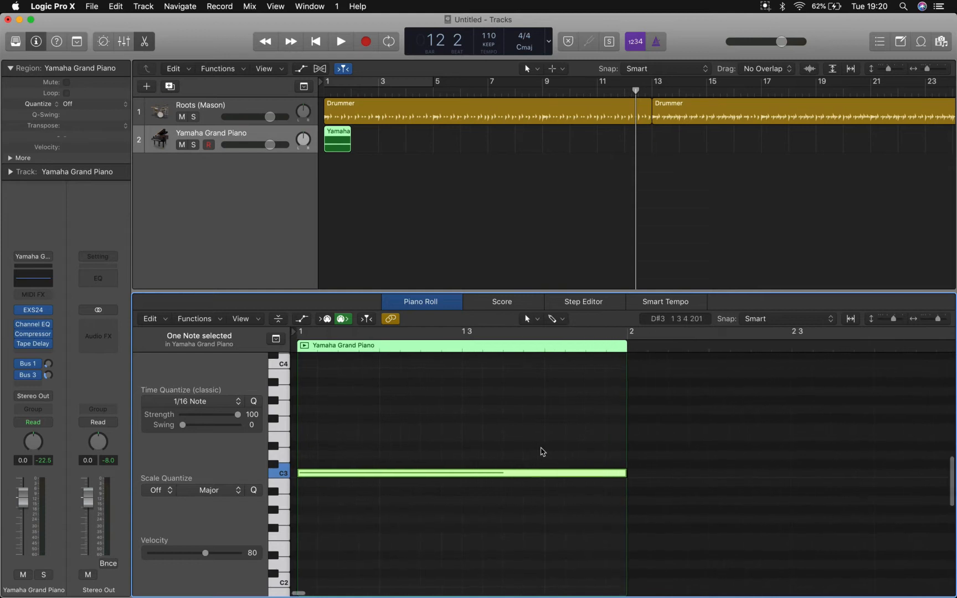
# Step: Consult the C7 chord in Safari's chart and build it in Logic Pro X's bar 1 region by copying C3 to E3, G3 and A#3
pyautogui.scroll(3, 418, 482)
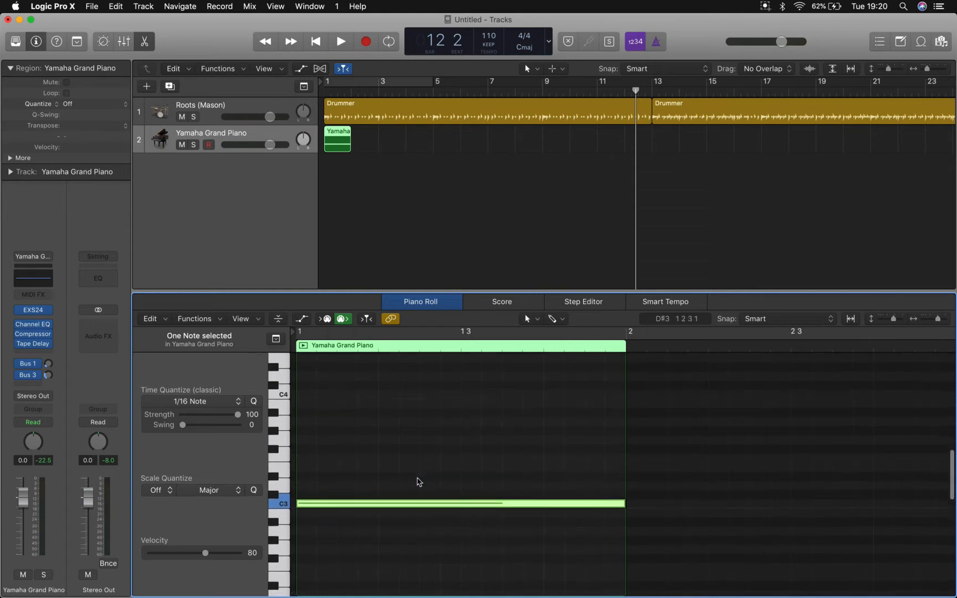
pyautogui.hotkey('ctrl', 'Up')
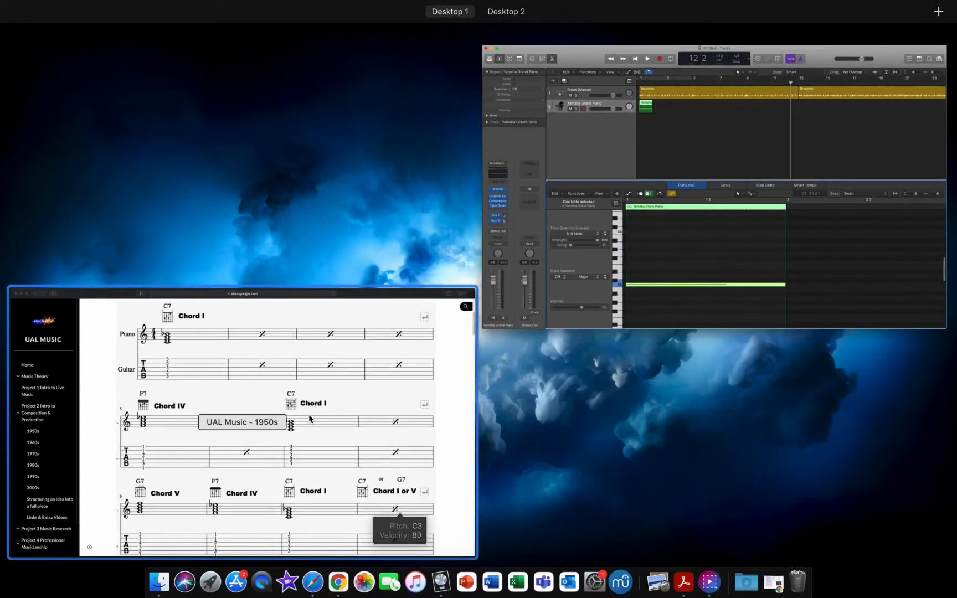
pyautogui.click(310, 418)
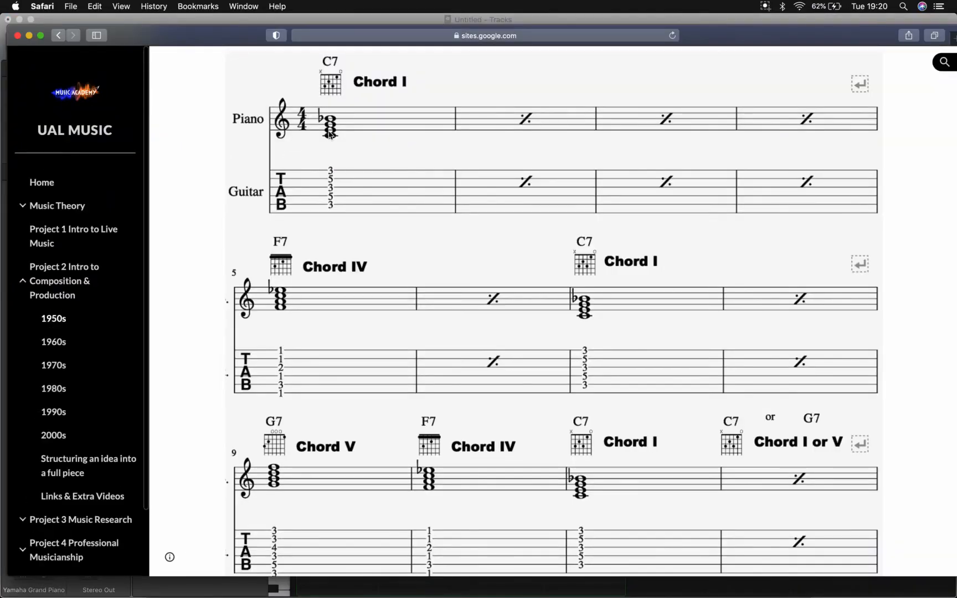
pyautogui.hotkey('ctrl', 'Up')
pyautogui.click(532, 285)
pyautogui.moveTo(458, 511); pyautogui.dragTo(451, 416)
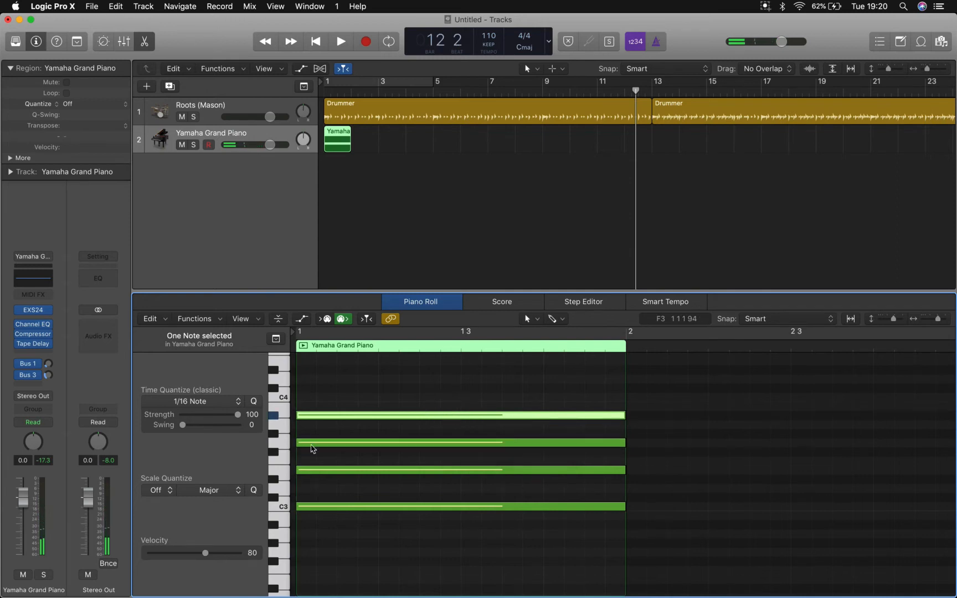
pyautogui.press('Delete')
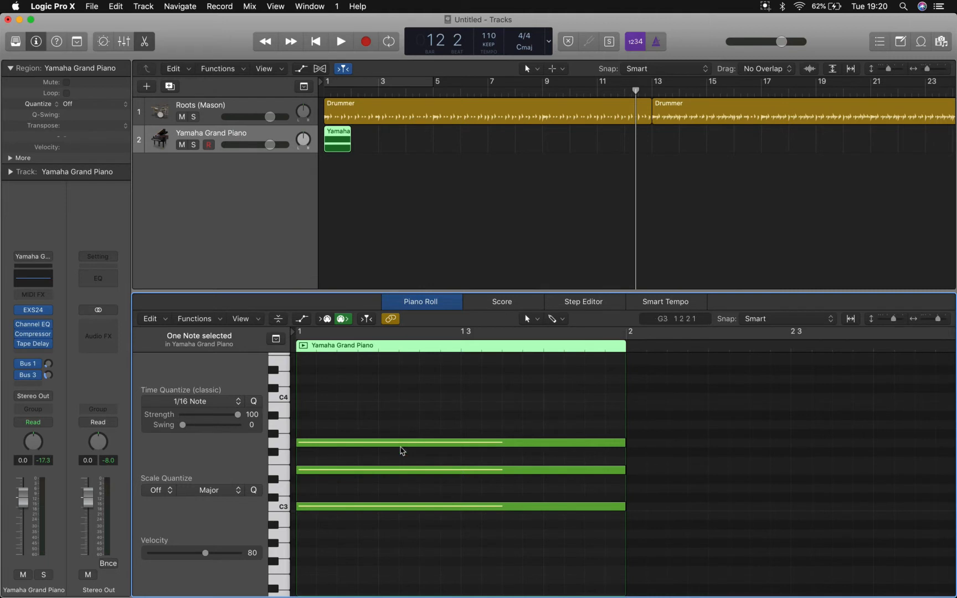
pyautogui.moveTo(396, 447); pyautogui.dragTo(397, 415)
pyautogui.click(359, 174)
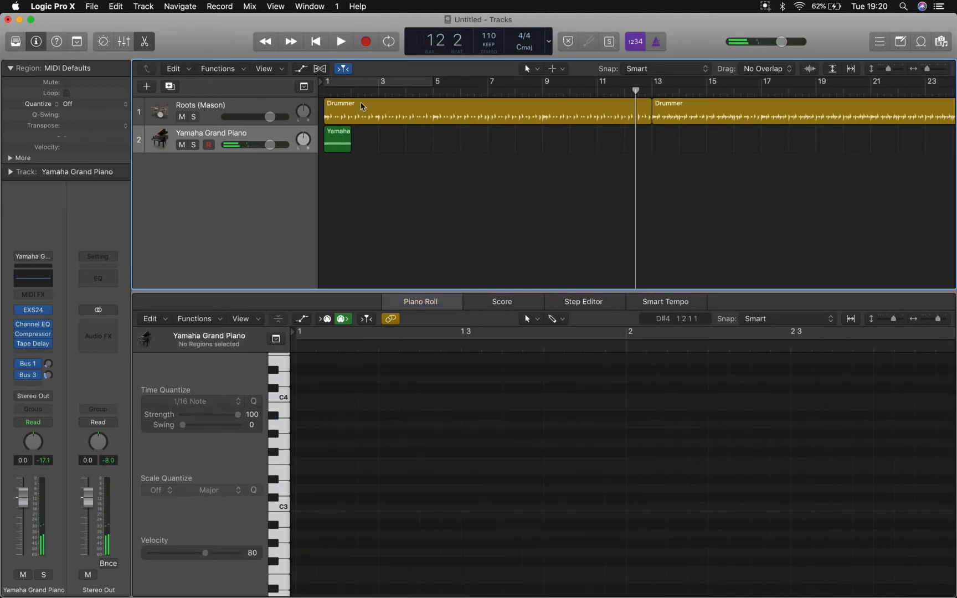
# Step: Check the repeated bars in Safari's chord chart and copy the C7 region from bar 1 to bars 2, 3 and 4 in Logic Pro X
pyautogui.hotkey('ctrl', 'Up')
pyautogui.click(416, 390)
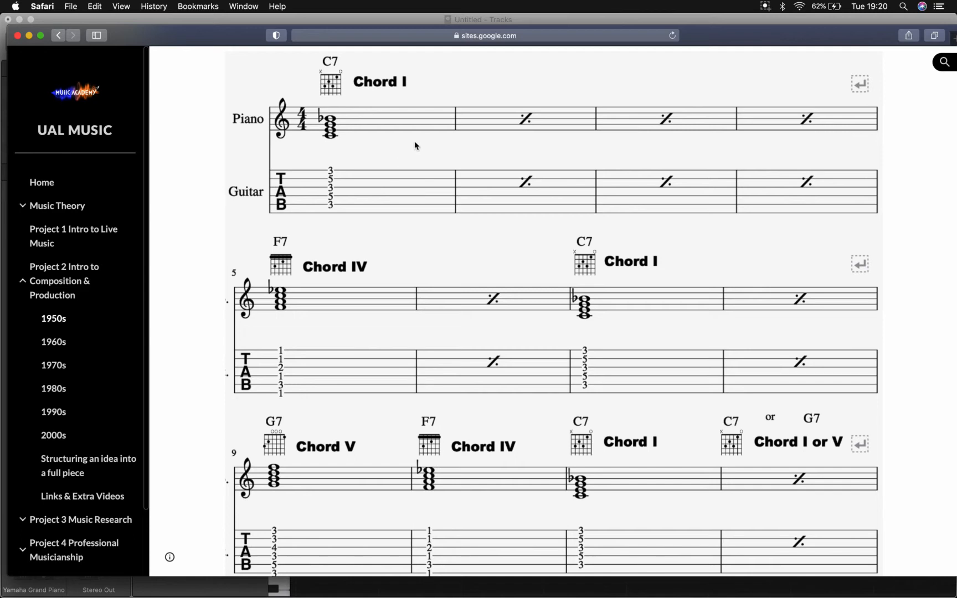
pyautogui.hotkey('ctrl', 'Up')
pyautogui.click(746, 157)
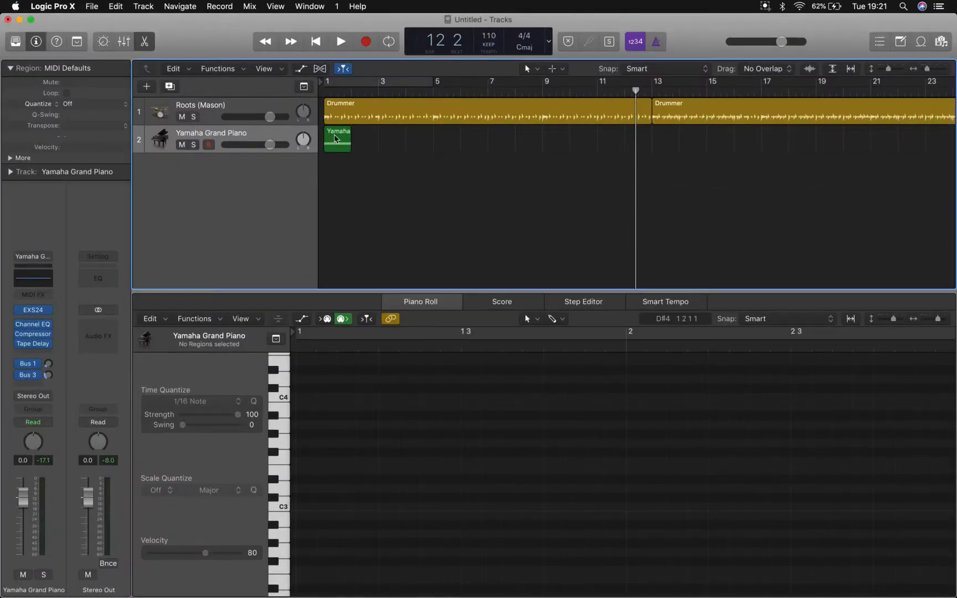
pyautogui.moveTo(335, 143); pyautogui.dragTo(387, 143)
pyautogui.moveTo(391, 143); pyautogui.dragTo(418, 146)
# Step: Try looping the bar 1 region through bar 4 and duplicating it at bar 5, and restore the separate one-bar copies
pyautogui.moveTo(441, 229); pyautogui.dragTo(433, 141)
pyautogui.press('Delete')
pyautogui.click(438, 206)
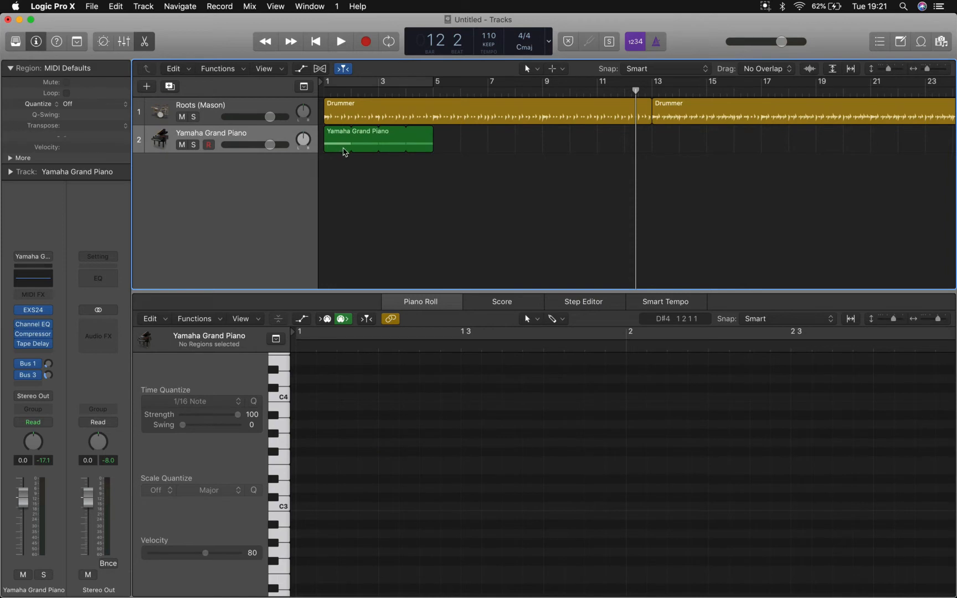
pyautogui.moveTo(339, 149); pyautogui.dragTo(448, 145)
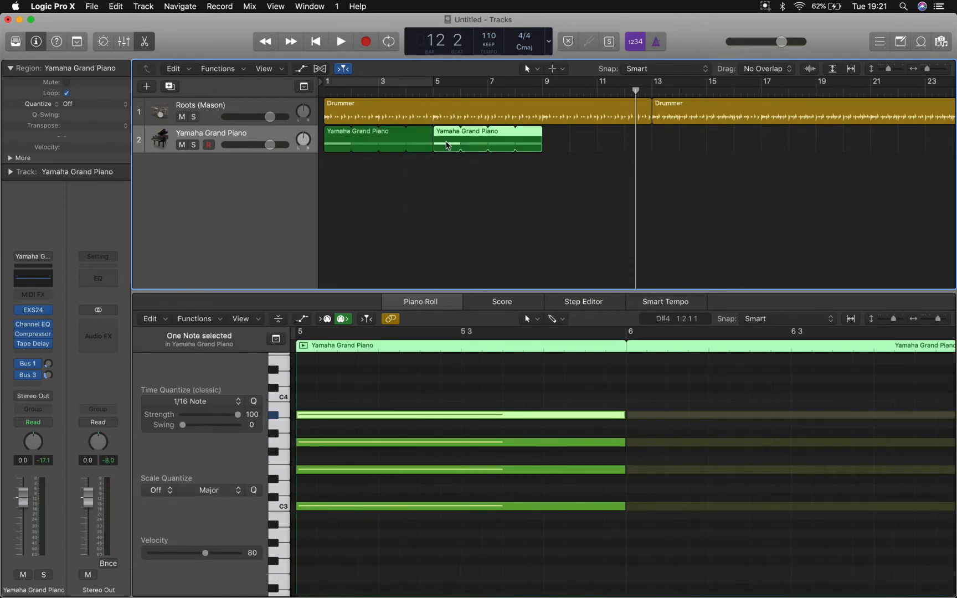
pyautogui.press('Delete')
pyautogui.moveTo(430, 132); pyautogui.dragTo(422, 159)
pyautogui.click(446, 200)
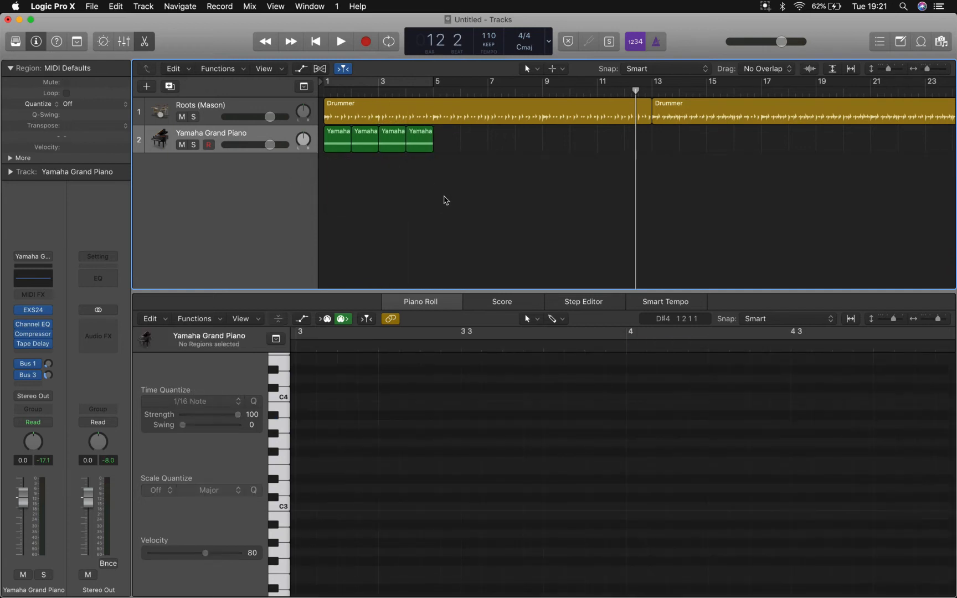
# Step: Check the bar 5 chord in Safari's chart and copy the C7 region from bar 4 to bar 5 in Logic Pro X
pyautogui.click(422, 149)
pyautogui.hotkey('ctrl', 'Up')
pyautogui.click(391, 379)
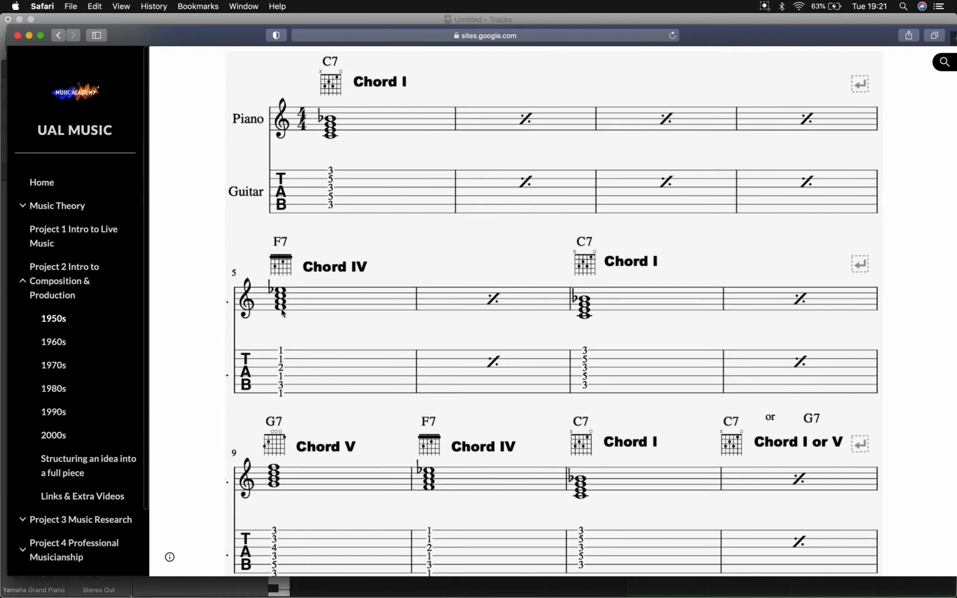
pyautogui.hotkey('ctrl', 'Up')
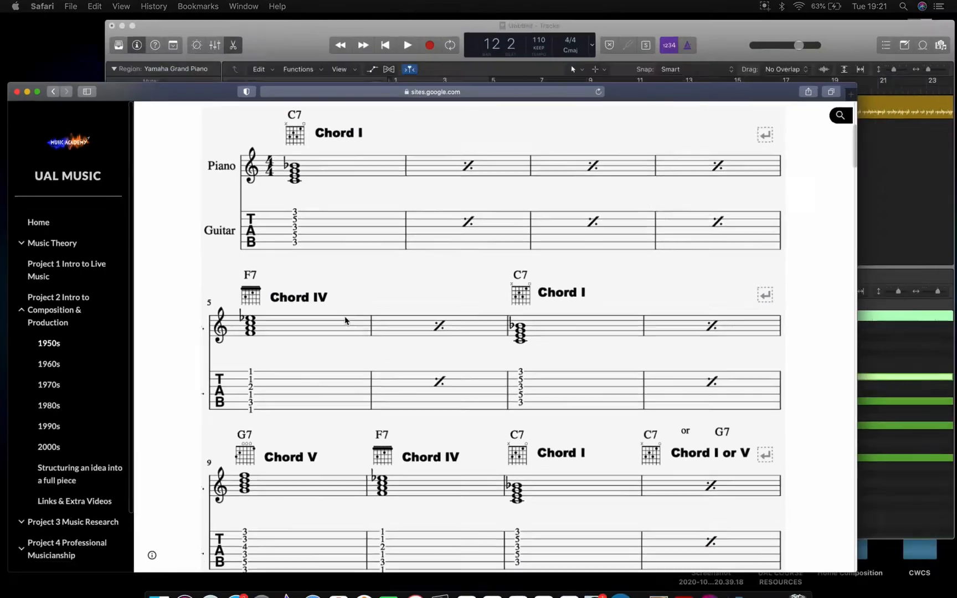
pyautogui.click(615, 160)
pyautogui.moveTo(423, 142); pyautogui.dragTo(450, 141)
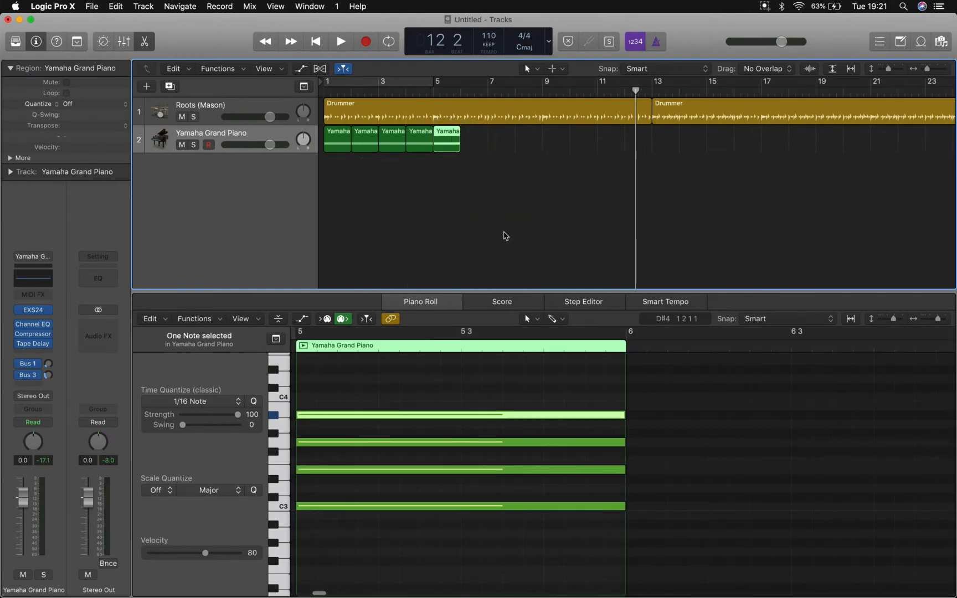
# Step: Recheck the F7 chord in Safari's chart and transpose all four notes of Logic Pro X's bar 5 region down to F7 with F2 as root
pyautogui.hotkey('ctrl', 'Up')
pyautogui.click(346, 316)
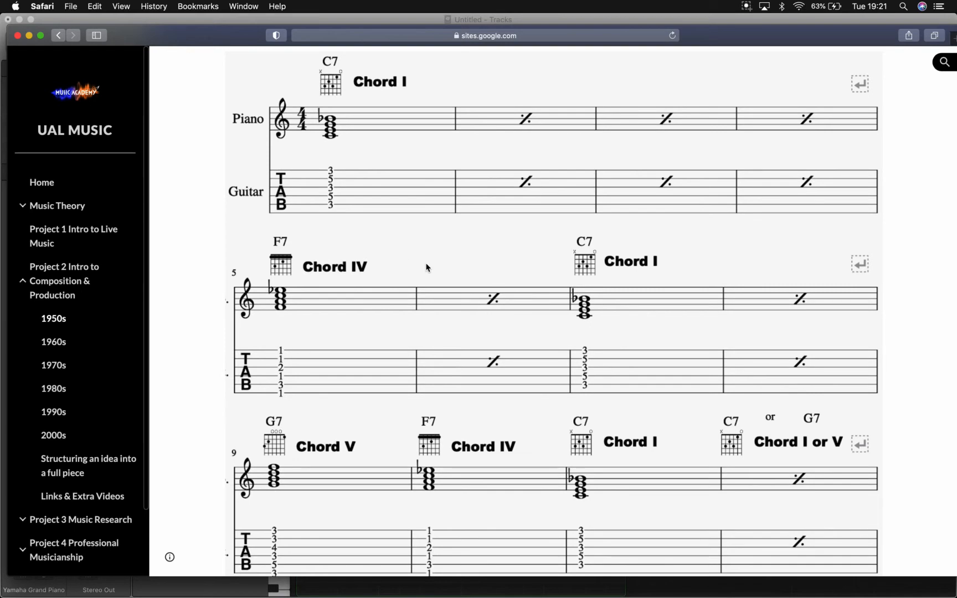
pyautogui.hotkey('ctrl', 'Up')
pyautogui.click(715, 183)
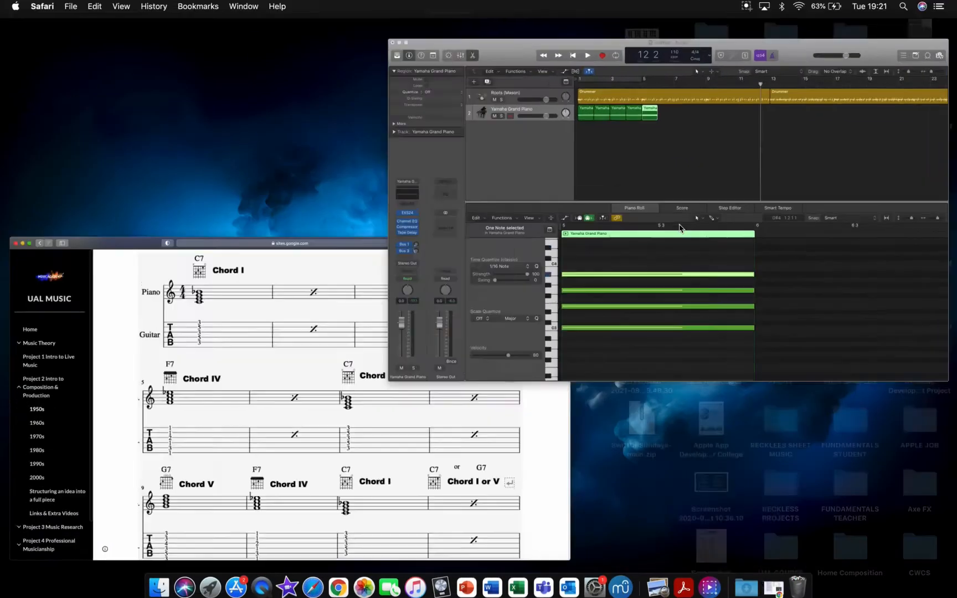
pyautogui.moveTo(417, 556); pyautogui.dragTo(384, 381)
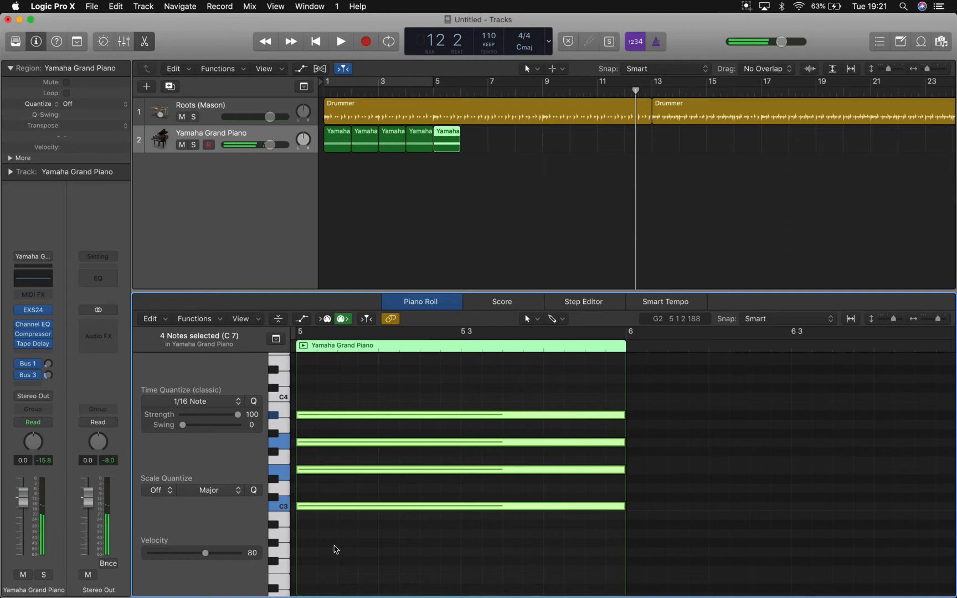
pyautogui.scroll(-3, 374, 541)
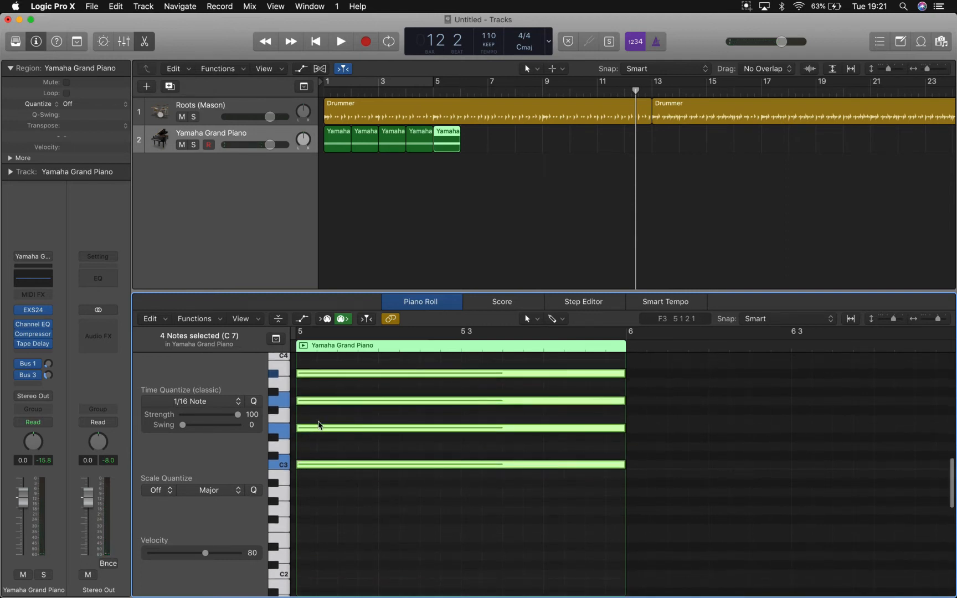
pyautogui.click(325, 449)
pyautogui.moveTo(371, 529); pyautogui.dragTo(335, 340)
pyautogui.scroll(-4, 370, 541)
pyautogui.moveTo(319, 450); pyautogui.dragTo(314, 519)
# Step: Play the piece briefly from bar 5 and audition the F7 chord's individual notes in the Piano Roll
pyautogui.click(434, 94)
pyautogui.press('space')
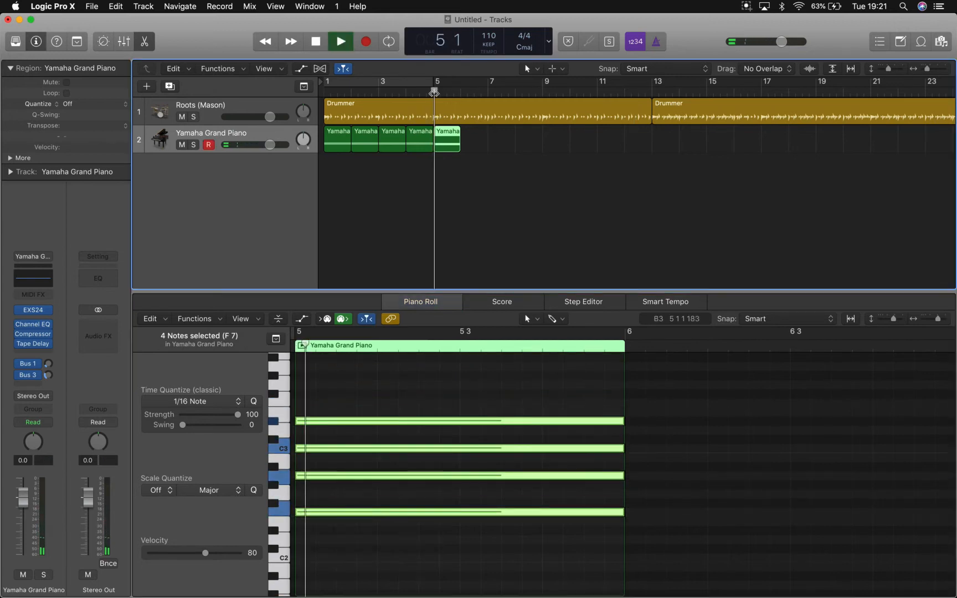
pyautogui.press('space')
pyautogui.click(337, 422)
pyautogui.click(344, 533)
pyautogui.click(336, 514)
pyautogui.click(331, 477)
pyautogui.click(327, 444)
pyautogui.click(327, 448)
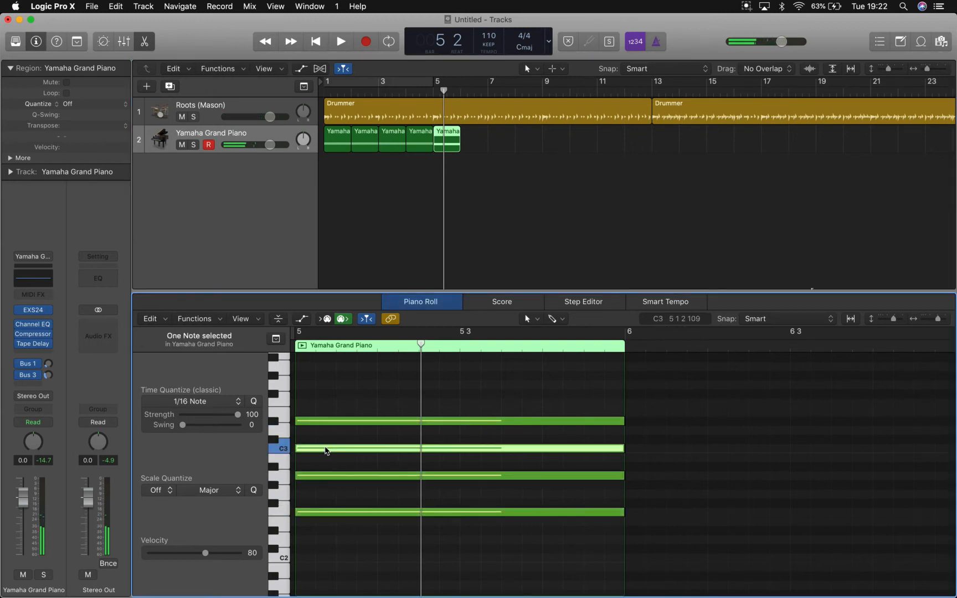
pyautogui.click(325, 422)
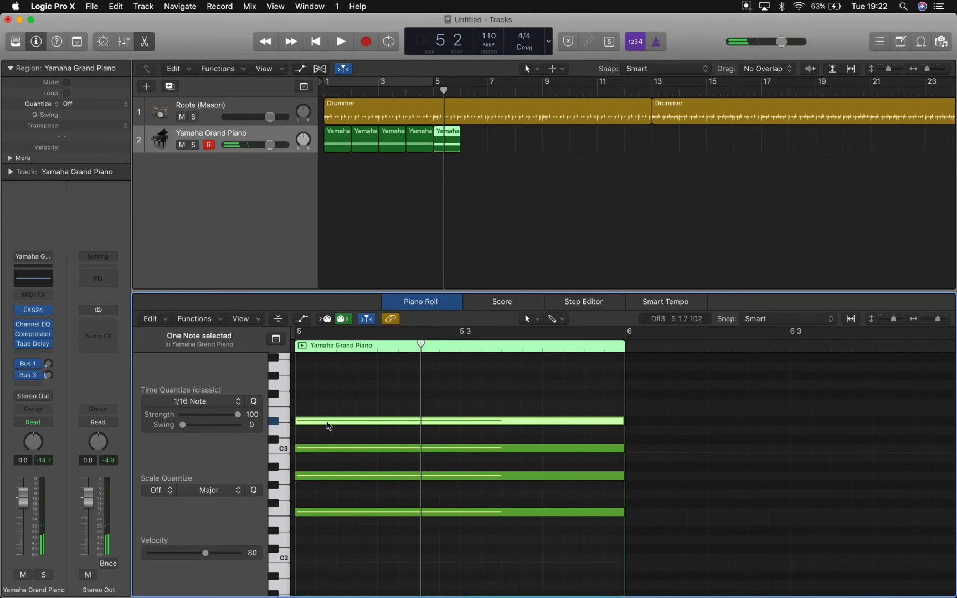
pyautogui.click(380, 423)
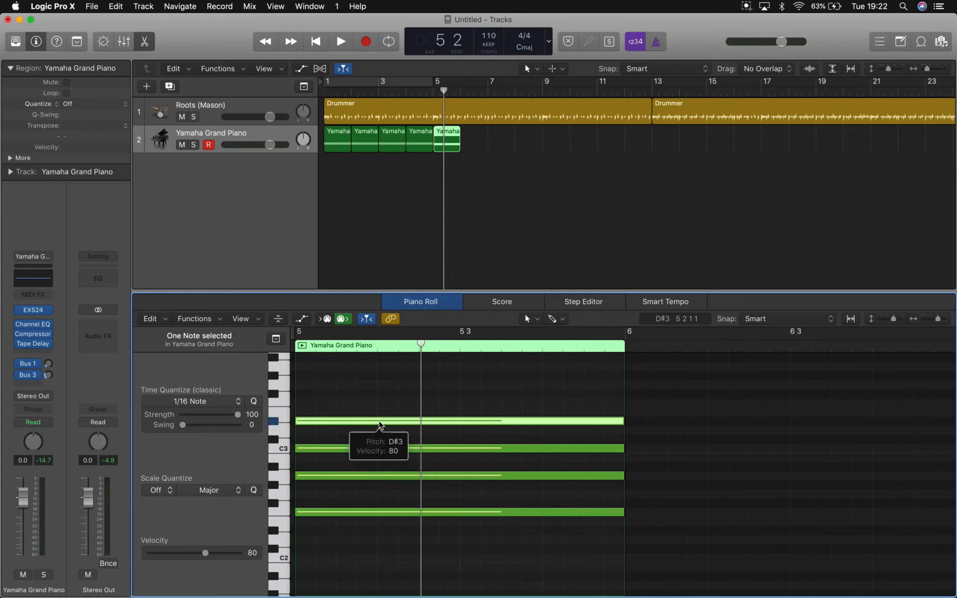
pyautogui.click(379, 423)
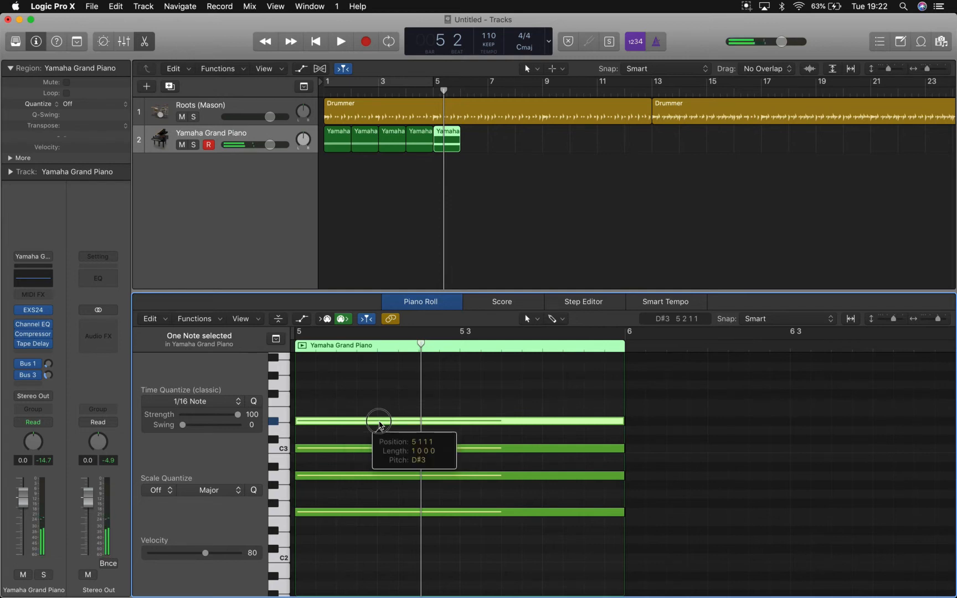
# Step: Copy the F7 region from bar 5 to bar 6 and the C7 region to bars 7 and 8
pyautogui.click(369, 404)
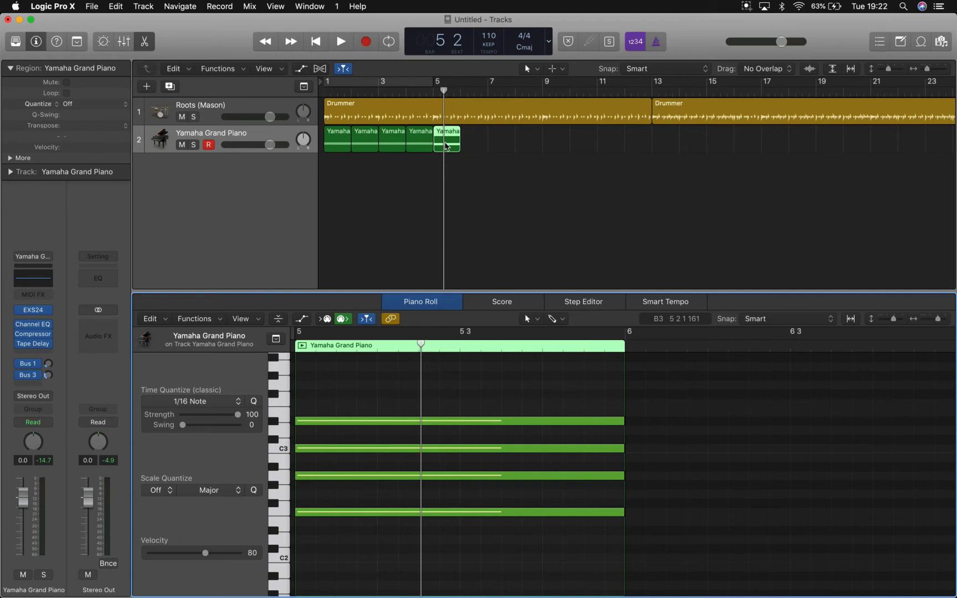
pyautogui.moveTo(445, 143); pyautogui.dragTo(471, 143)
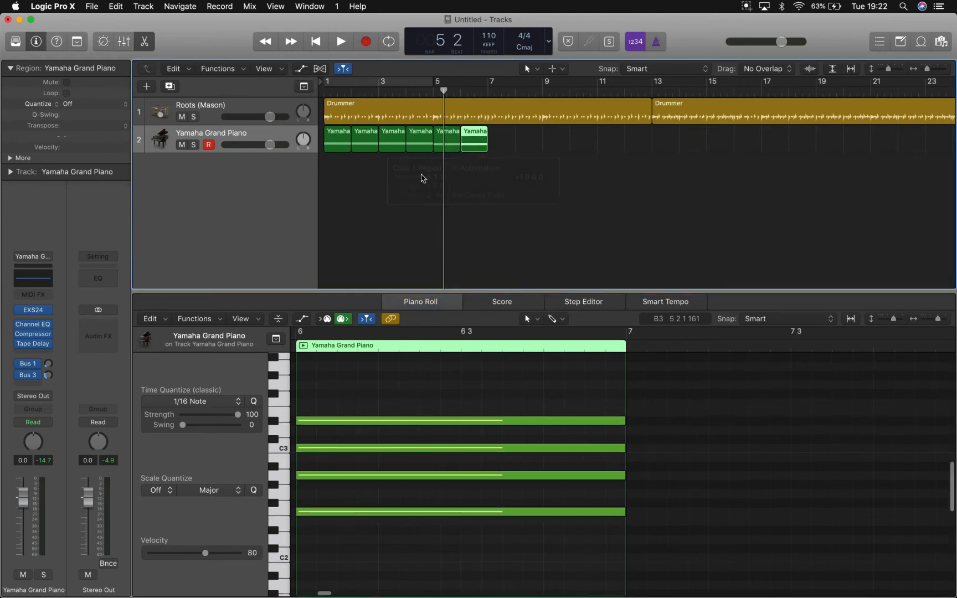
pyautogui.moveTo(338, 141); pyautogui.dragTo(530, 144)
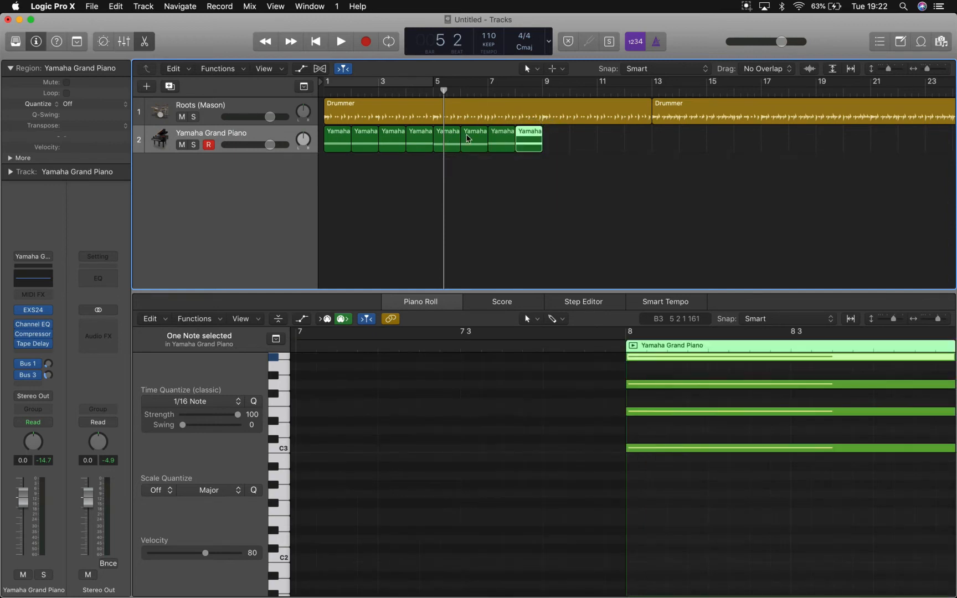
# Step: Check bar 9 in Safari's chart, copy the F7 region to bar 9 in Logic Pro X and transpose its notes up two semitones to G7
pyautogui.hotkey('ctrl', 'Up')
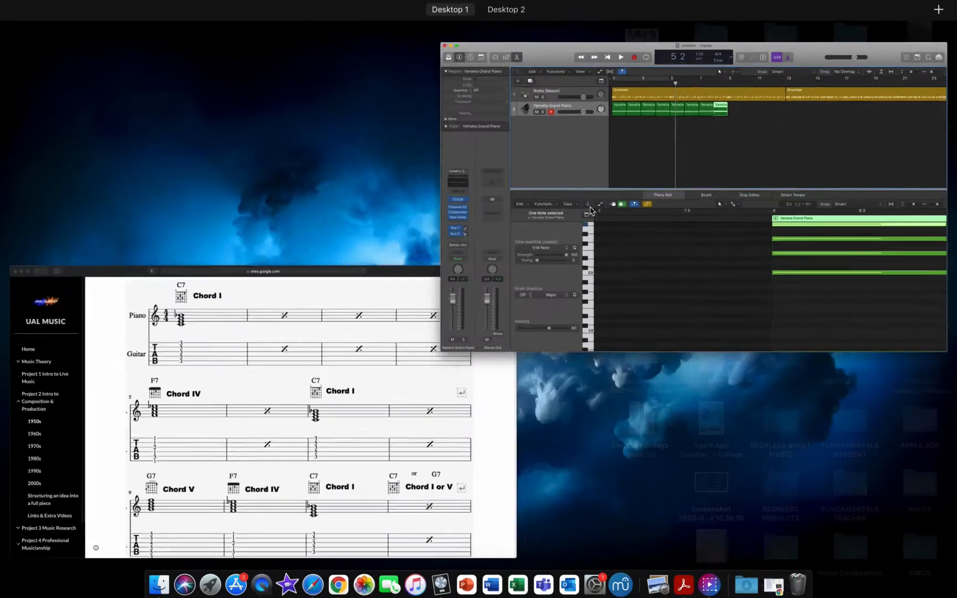
pyautogui.click(396, 438)
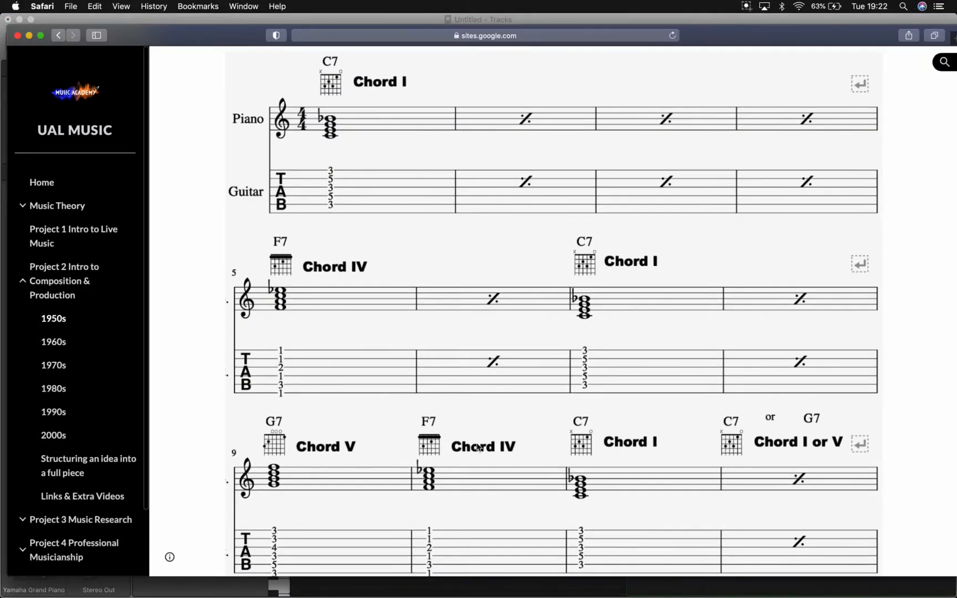
pyautogui.hotkey('ctrl', 'Up')
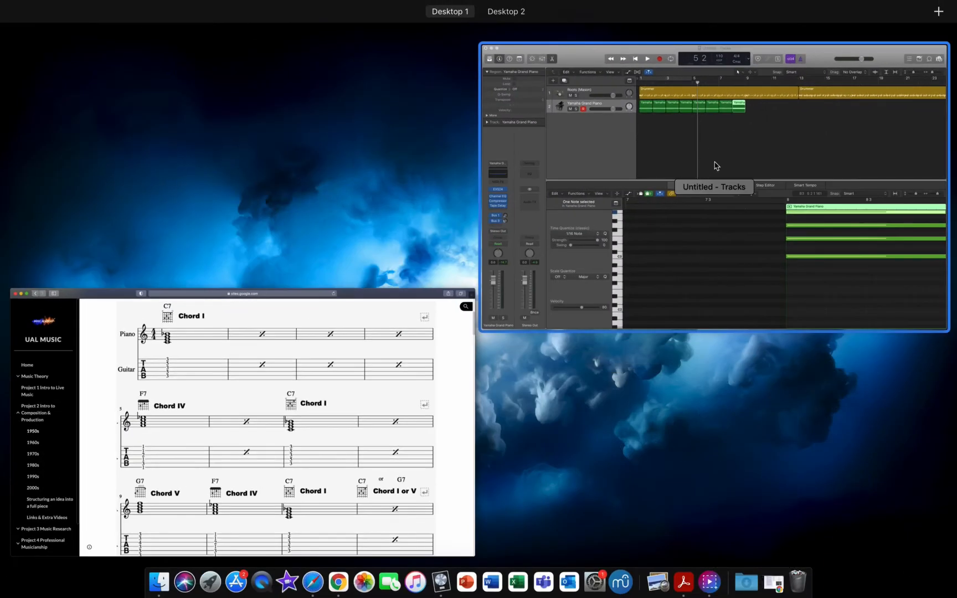
pyautogui.click(716, 165)
pyautogui.moveTo(445, 144); pyautogui.dragTo(561, 148)
pyautogui.moveTo(434, 576); pyautogui.dragTo(391, 409)
pyautogui.click(318, 512)
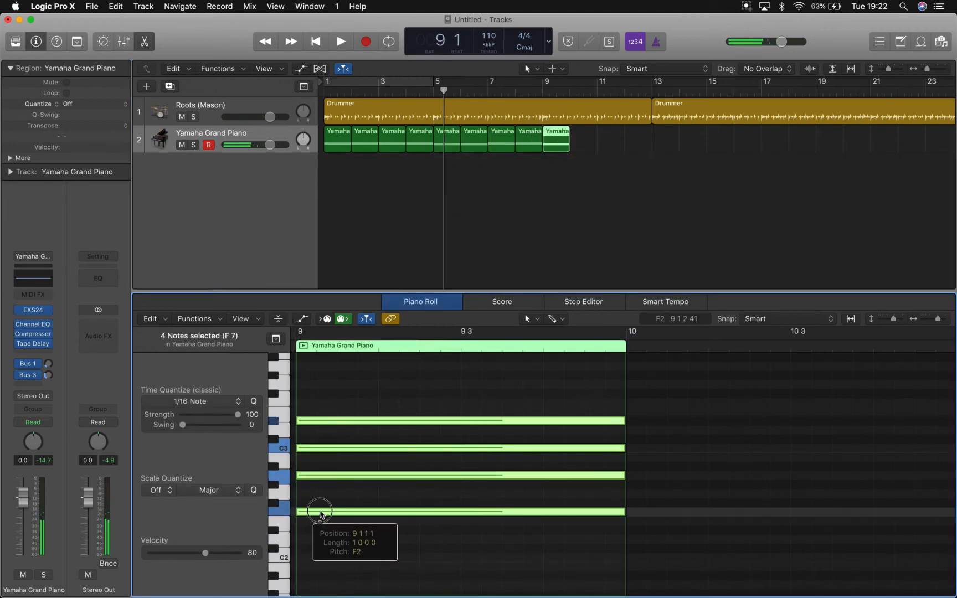
pyautogui.moveTo(320, 512); pyautogui.dragTo(320, 494)
pyautogui.click(331, 515)
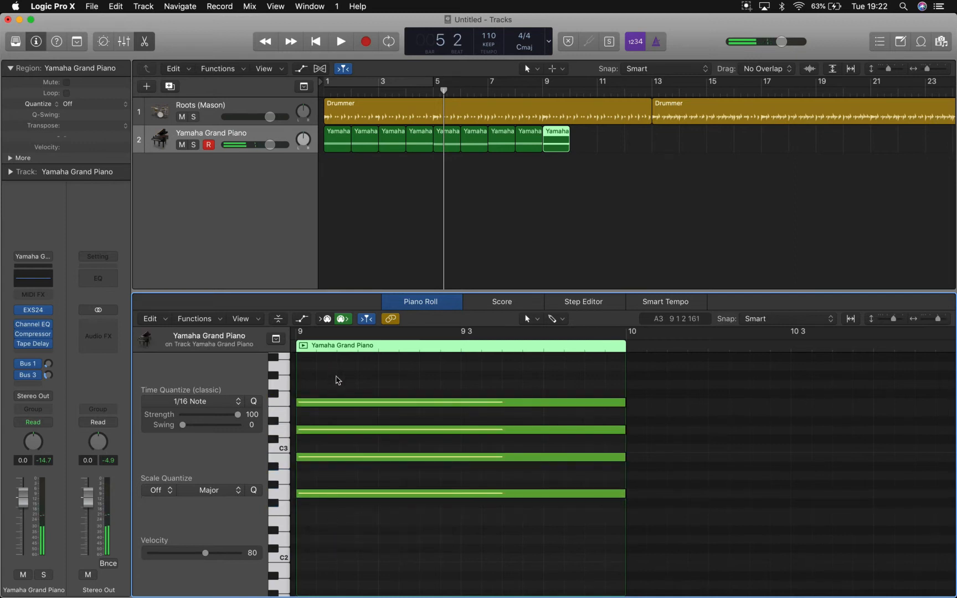
pyautogui.click(576, 207)
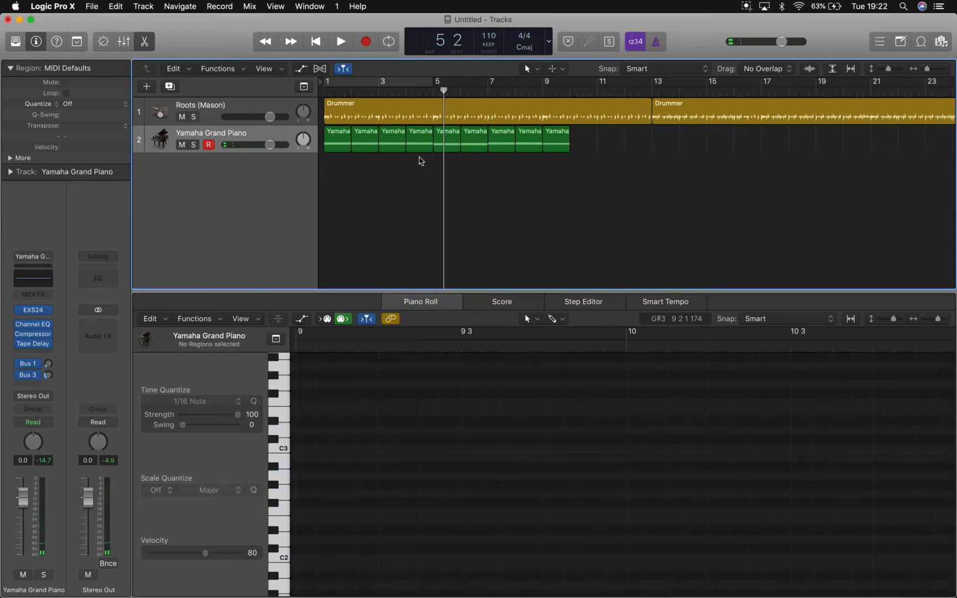
# Step: Copy the F7 region from bar 5 to bar 10 and the C7 region to bars 11 and 12
pyautogui.moveTo(445, 143); pyautogui.dragTo(581, 147)
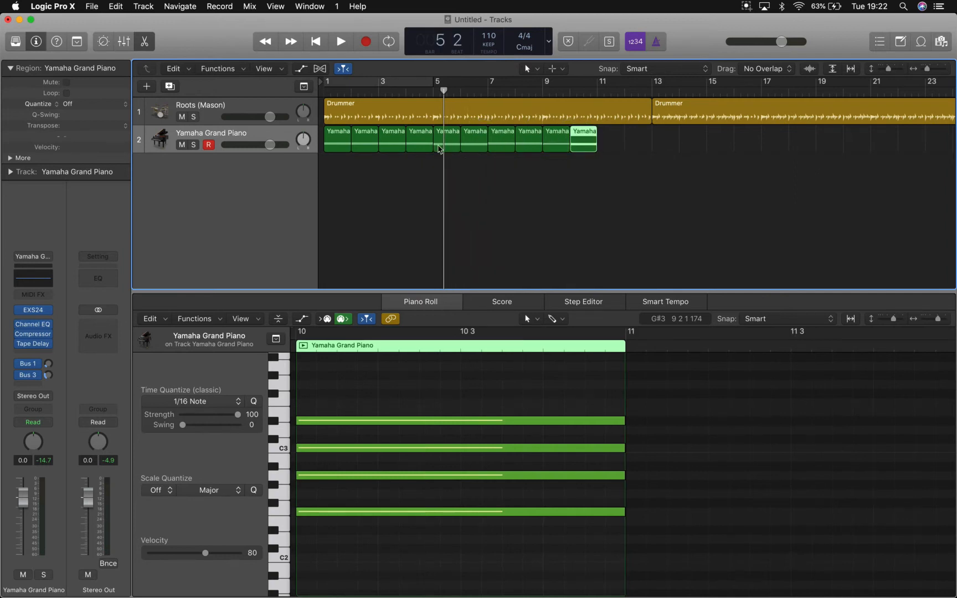
pyautogui.moveTo(328, 166); pyautogui.dragTo(614, 159)
pyautogui.click(627, 198)
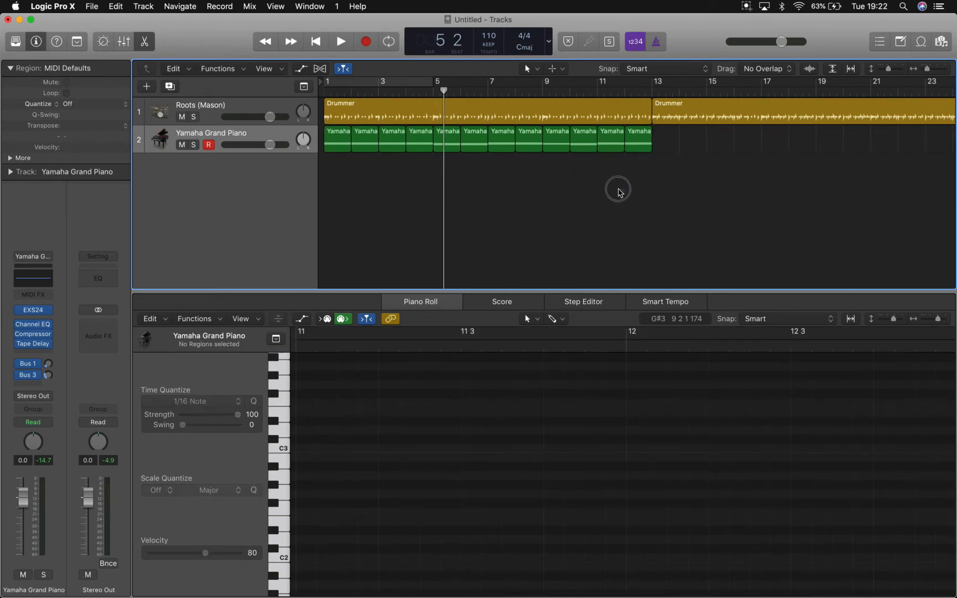
# Step: Show all twelve piano regions together in the Piano Roll and raise the two lowest notes of the F7 chords in bars 5 and 6 by an octave
pyautogui.moveTo(643, 183); pyautogui.dragTo(339, 150)
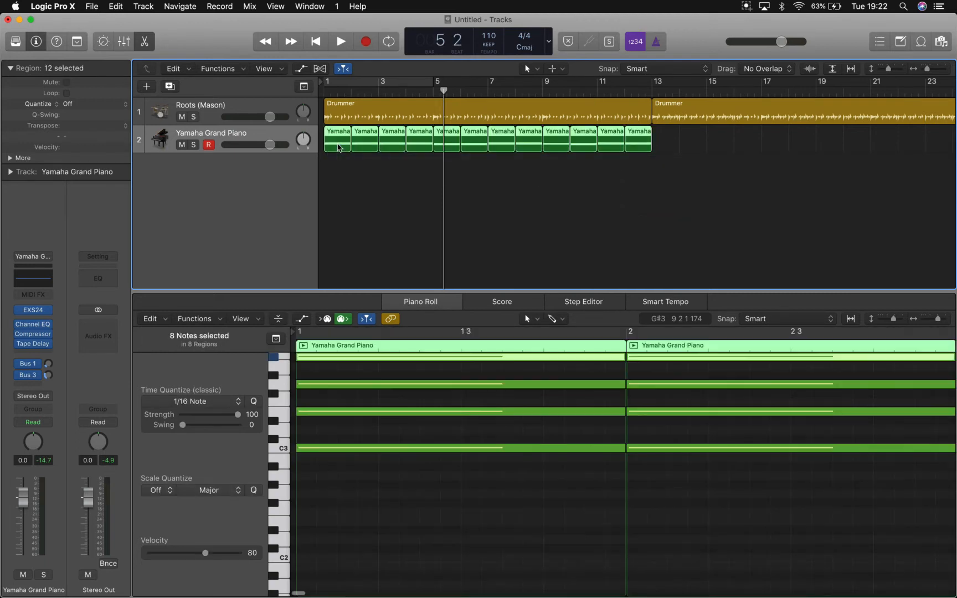
pyautogui.click(494, 437)
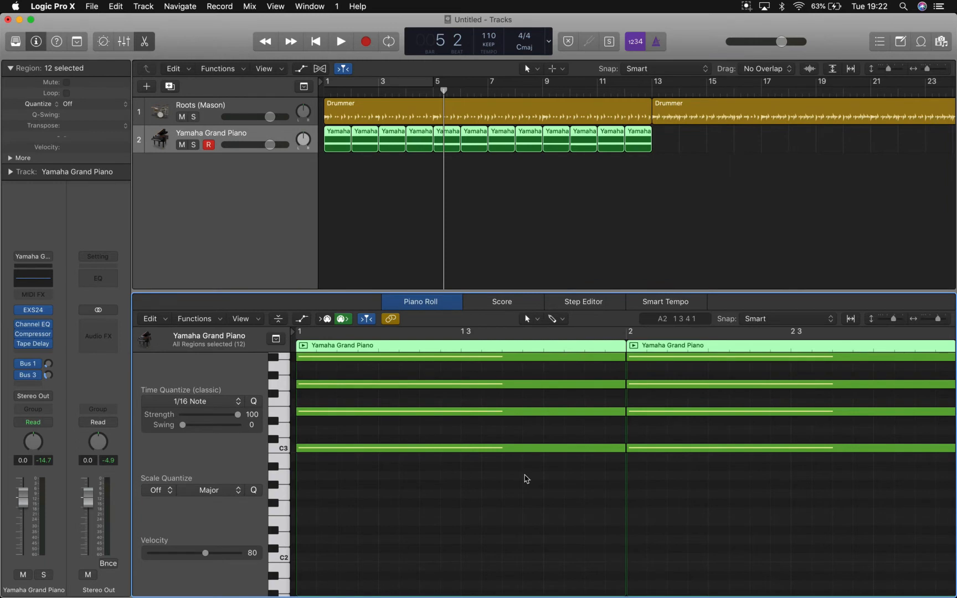
pyautogui.press('z')
pyautogui.press('super+Right')
pyautogui.hscroll(-2, 525, 479)
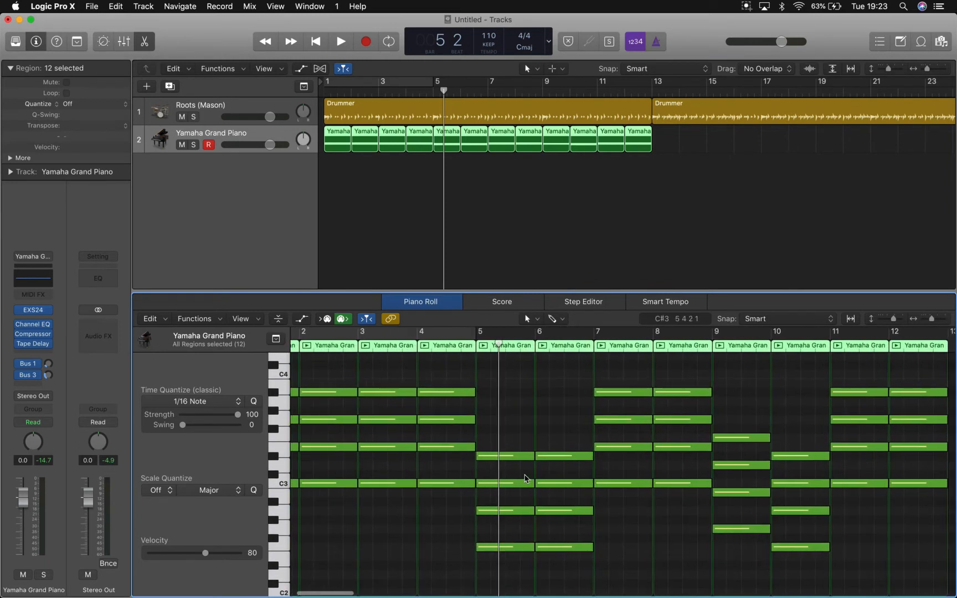
pyautogui.press('super+Left')
pyautogui.hscroll(-2, 526, 479)
pyautogui.click(546, 437)
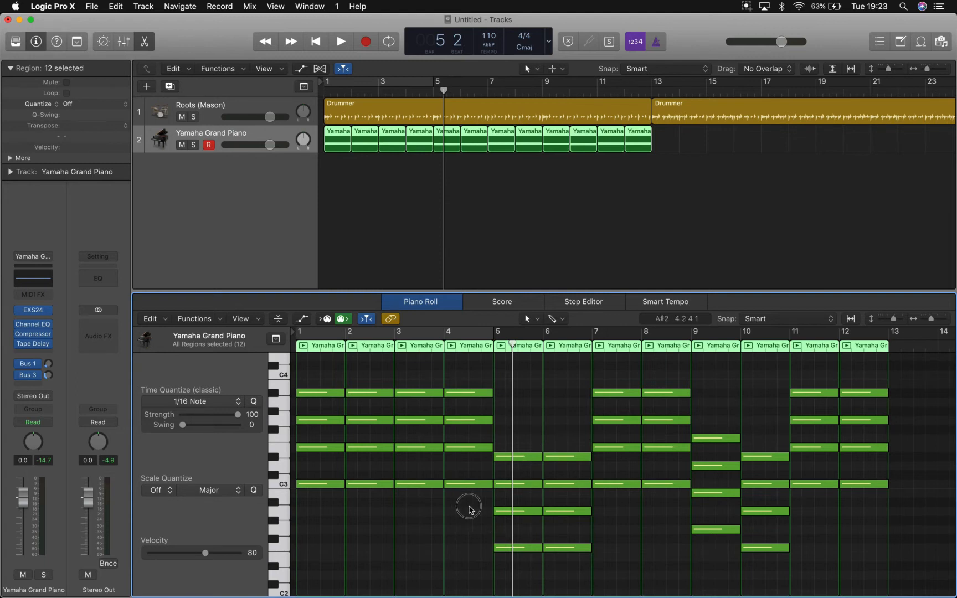
pyautogui.moveTo(466, 506); pyautogui.dragTo(616, 573)
pyautogui.moveTo(517, 547); pyautogui.dragTo(510, 442)
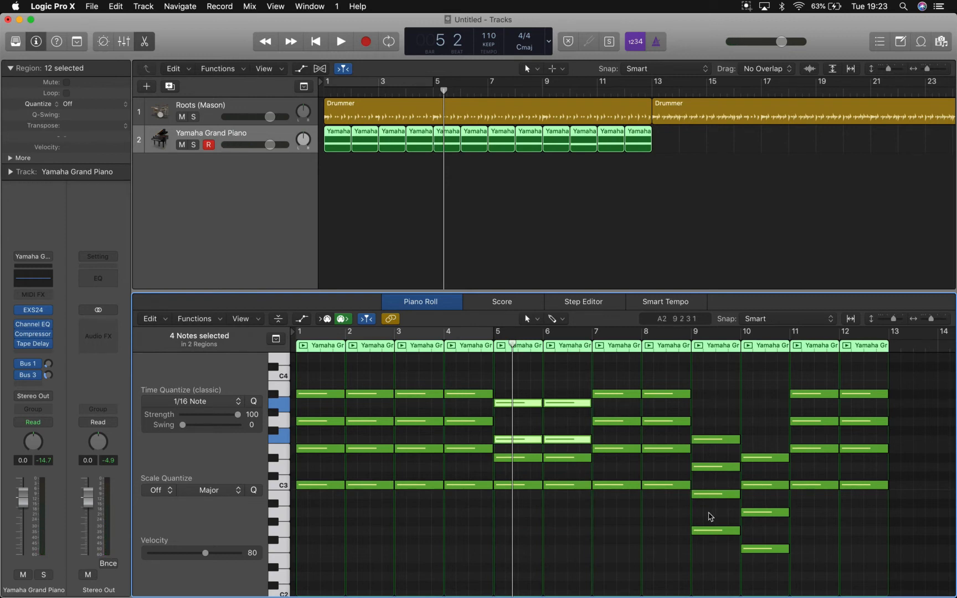
# Step: Raise the lowest notes of the G7 chord in bar 9 and the F7 chord in bar 10 by an octave, and play the passage
pyautogui.click(679, 519)
pyautogui.moveTo(806, 575); pyautogui.dragTo(714, 427)
pyautogui.doubleClick(679, 349)
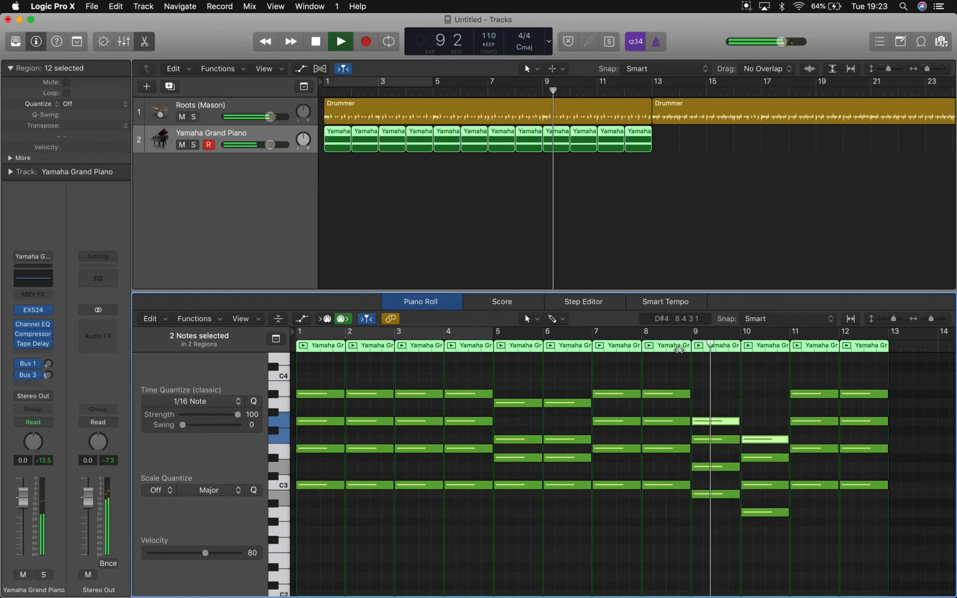
pyautogui.press('space')
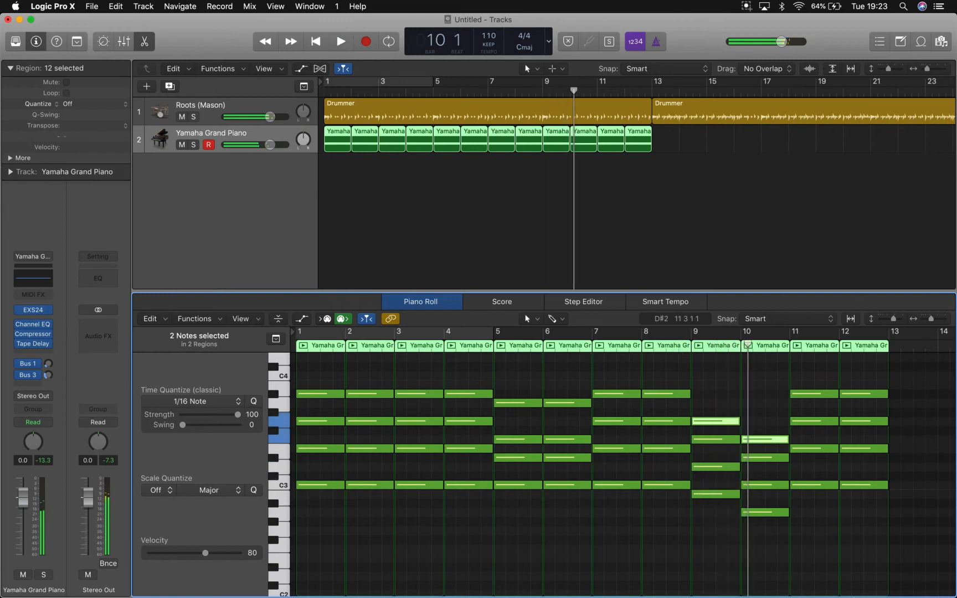
# Step: Raise the A2 note in bar 10 an octave to A3 and play back bars 9 and 10
pyautogui.click(804, 543)
pyautogui.click(762, 513)
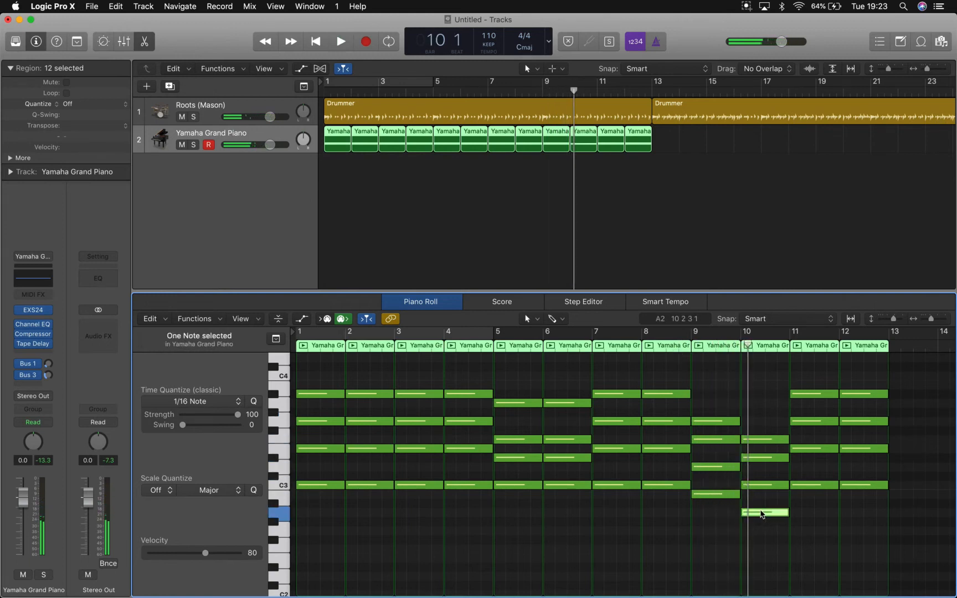
pyautogui.moveTo(762, 513); pyautogui.dragTo(760, 403)
pyautogui.click(667, 344)
pyautogui.press('space')
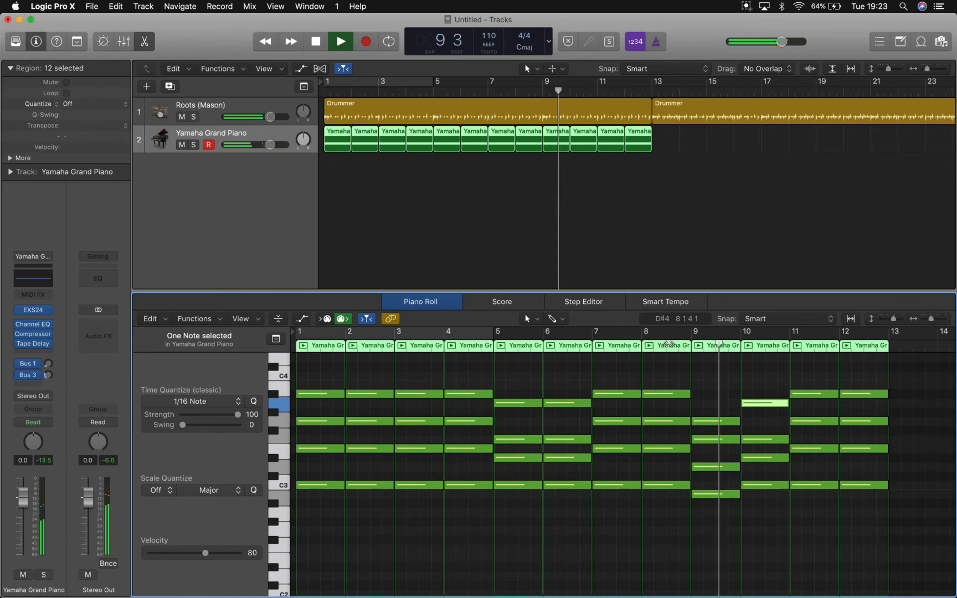
pyautogui.press('space')
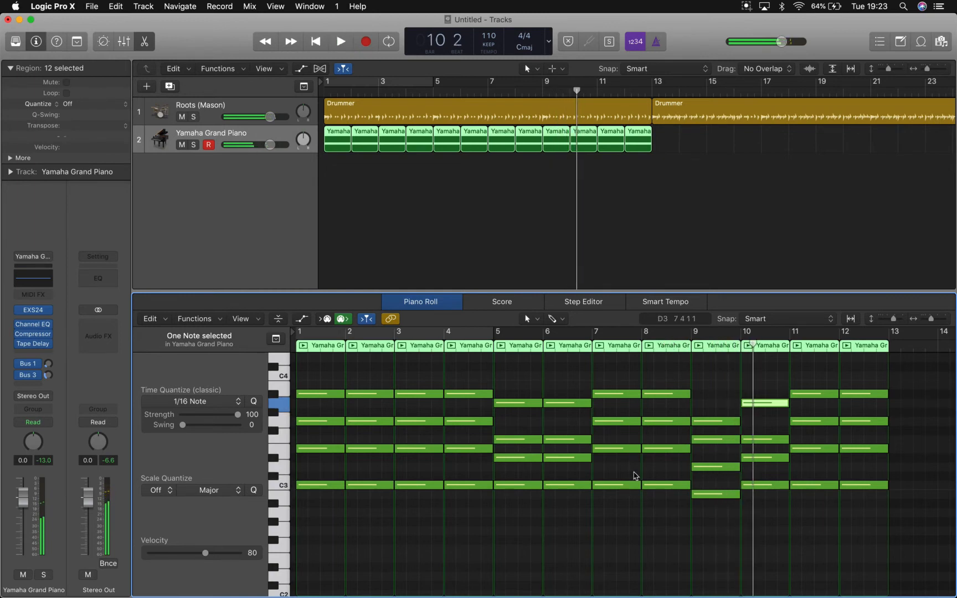
# Step: Audition each note of the revoiced F7 chord in bar 5, from C3 up to A3
pyautogui.click(520, 484)
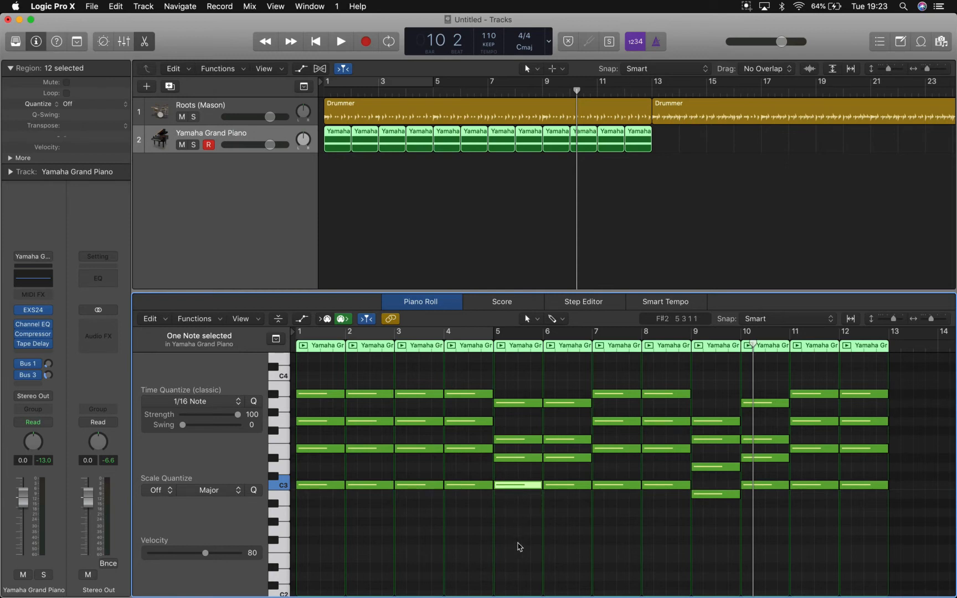
pyautogui.click(520, 457)
pyautogui.click(518, 439)
pyautogui.click(519, 403)
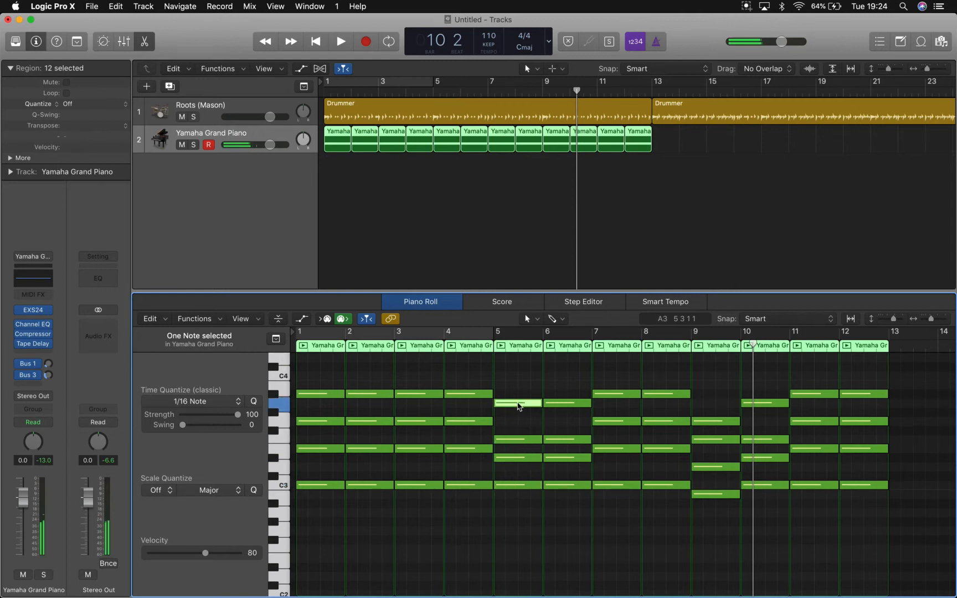
pyautogui.click(530, 507)
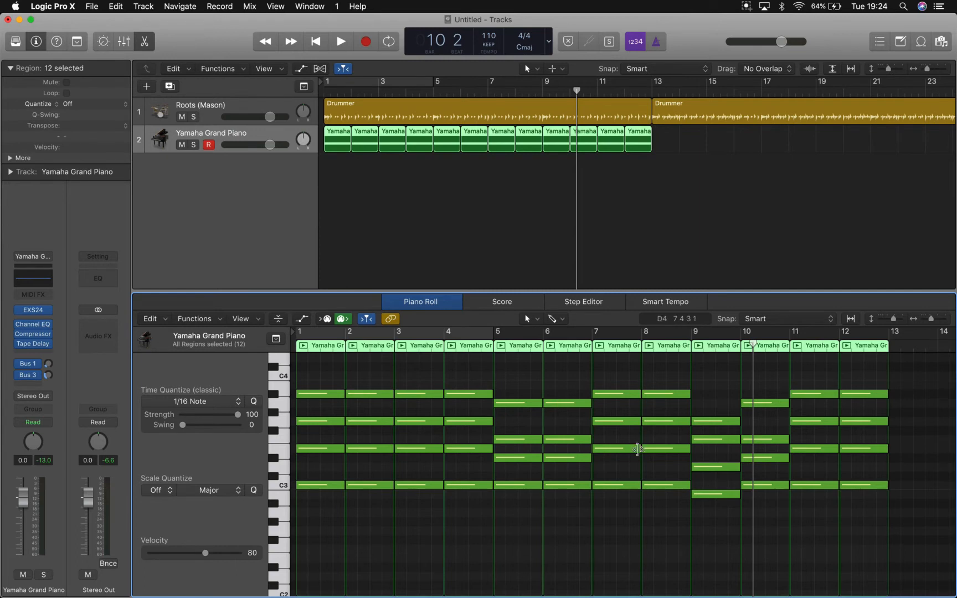
# Step: Close the Piano Roll and add a new software instrument track using the Upright Studio Bass sound from the Library
pyautogui.click(497, 206)
pyautogui.click(427, 311)
pyautogui.click(423, 307)
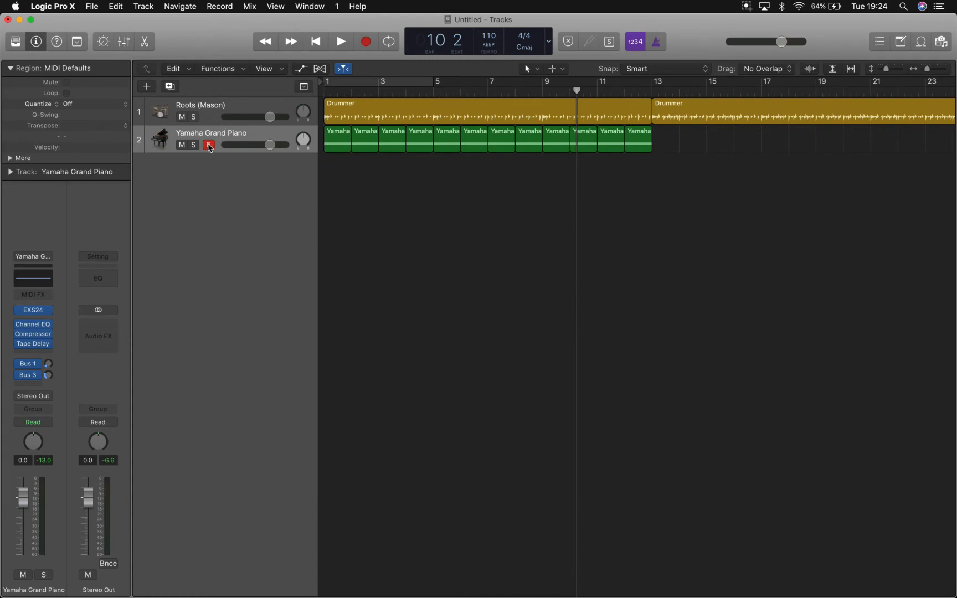
pyautogui.click(148, 87)
pyautogui.click(652, 201)
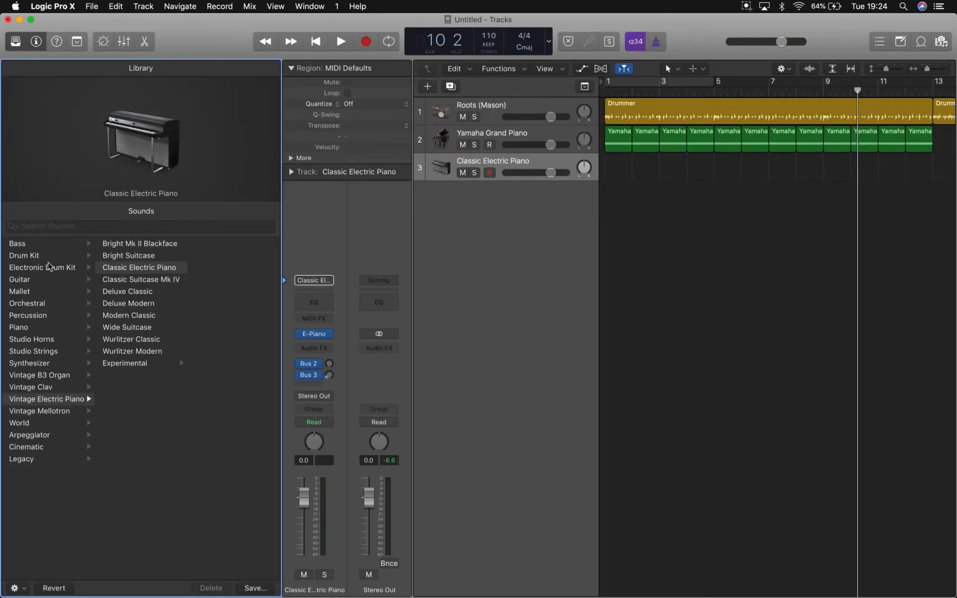
pyautogui.click(39, 246)
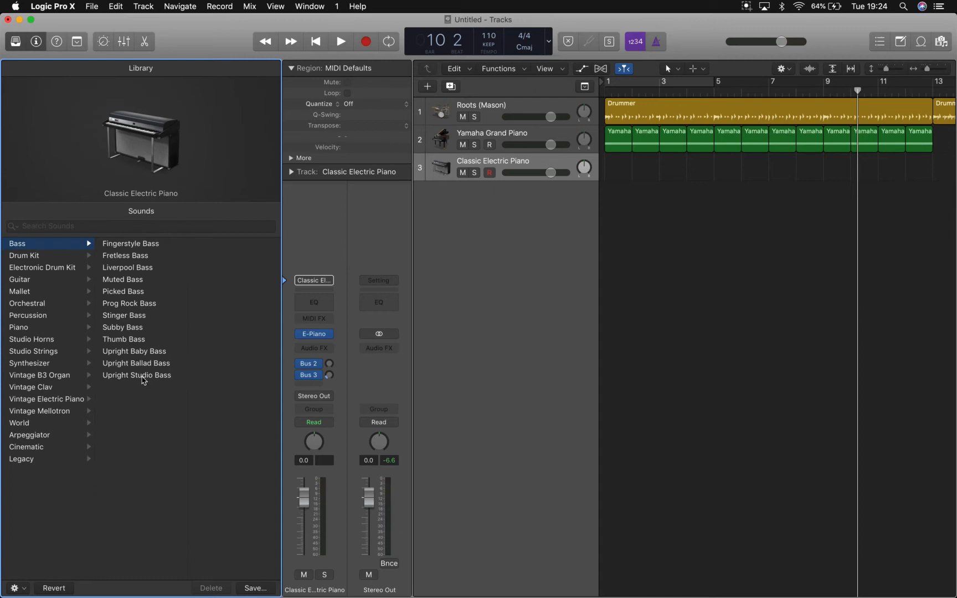
pyautogui.click(139, 376)
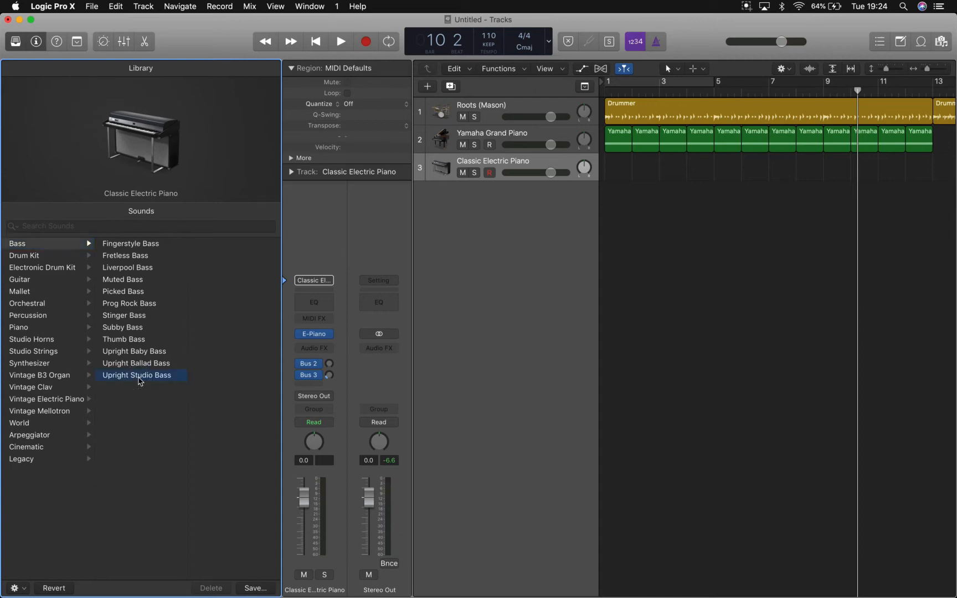
pyautogui.click(16, 44)
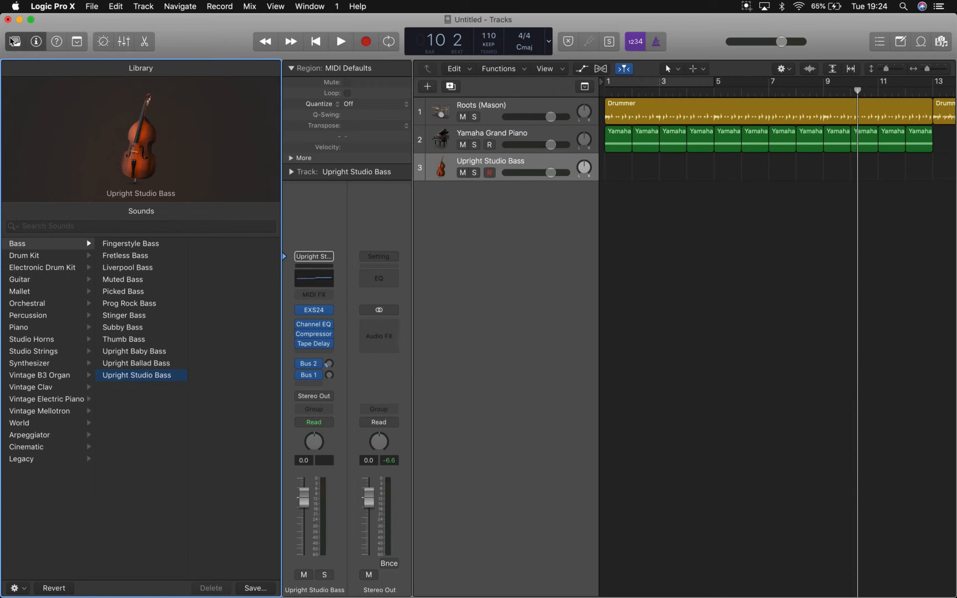
pyautogui.click(14, 42)
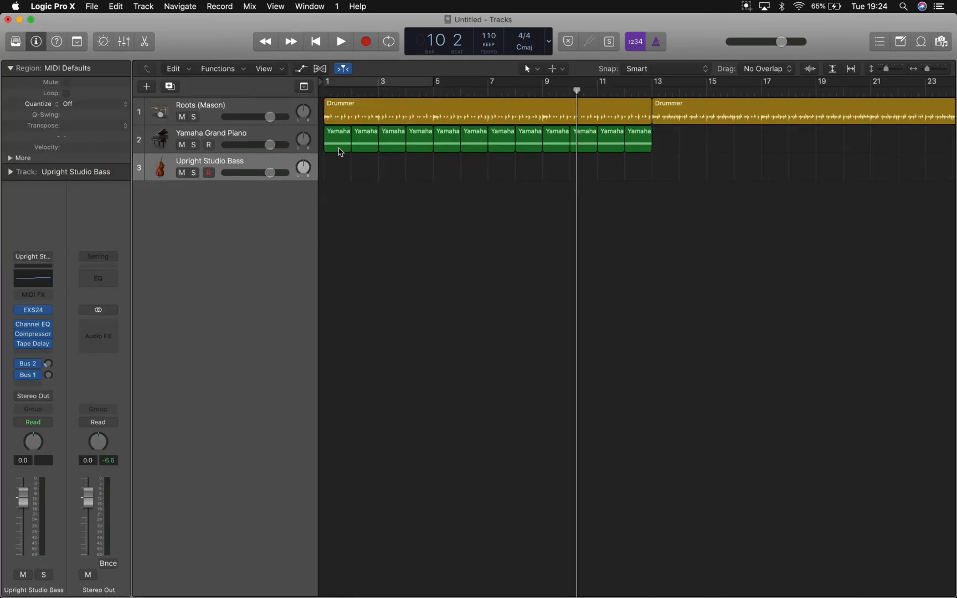
# Step: Copy the bar 1 piano region onto the Upright Studio Bass track and open the copy in the Piano Roll
pyautogui.moveTo(339, 148); pyautogui.dragTo(339, 161)
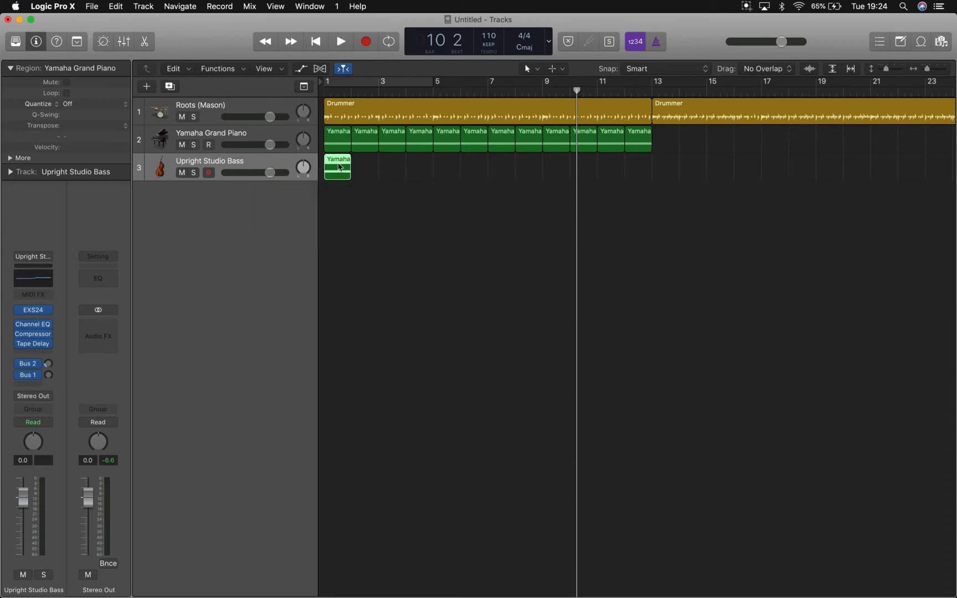
pyautogui.doubleClick(338, 167)
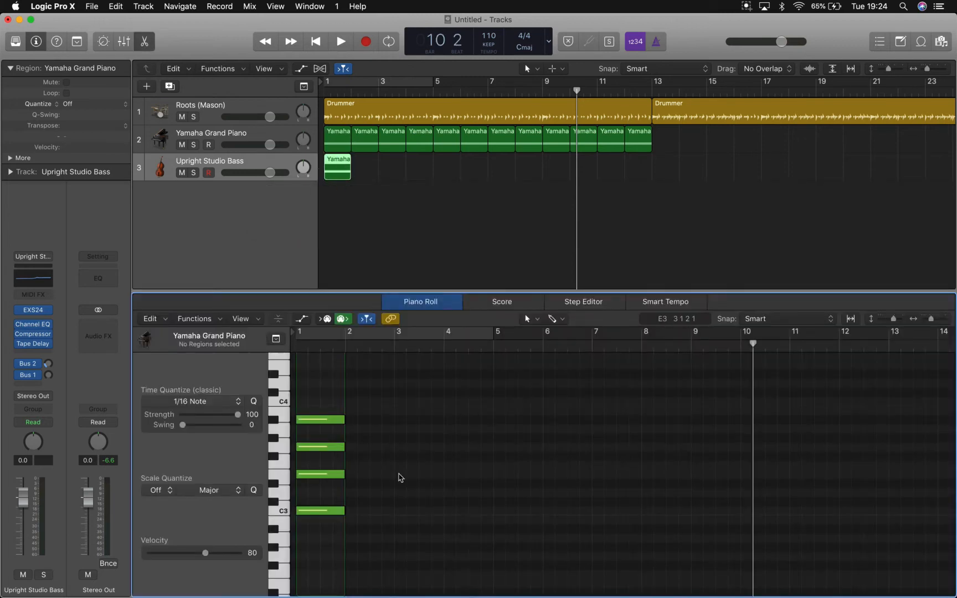
pyautogui.scroll(5, 401, 477)
pyautogui.hscroll(-12, 401, 477)
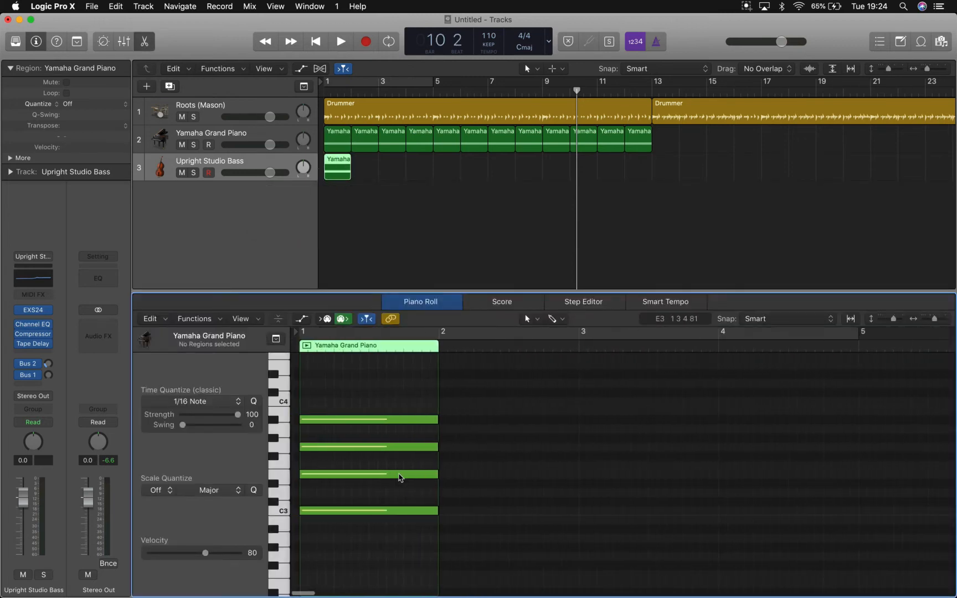
pyautogui.scroll(5, 402, 477)
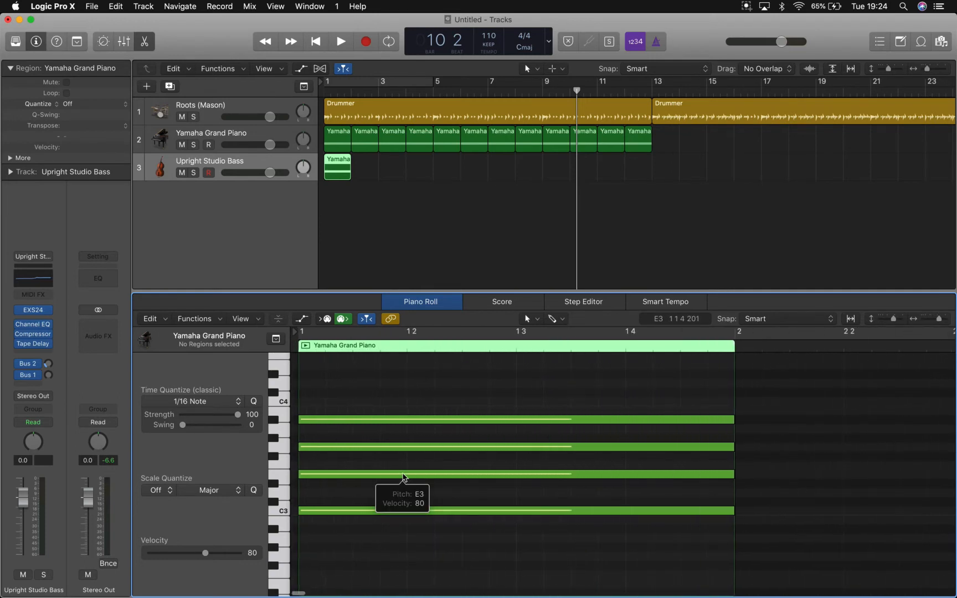
# Step: Examine the basic blues walking bass notation on the 1950s page in Safari and return to Logic Pro X
pyautogui.hotkey('ctrl', 'Up')
pyautogui.click(387, 408)
pyautogui.scroll(-15, 344, 419)
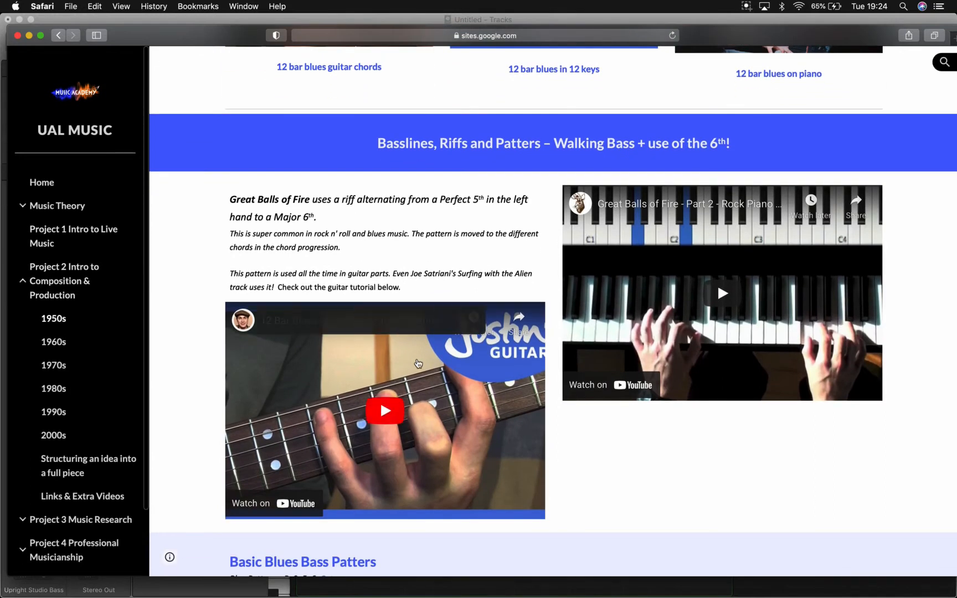
pyautogui.scroll(-10, 418, 364)
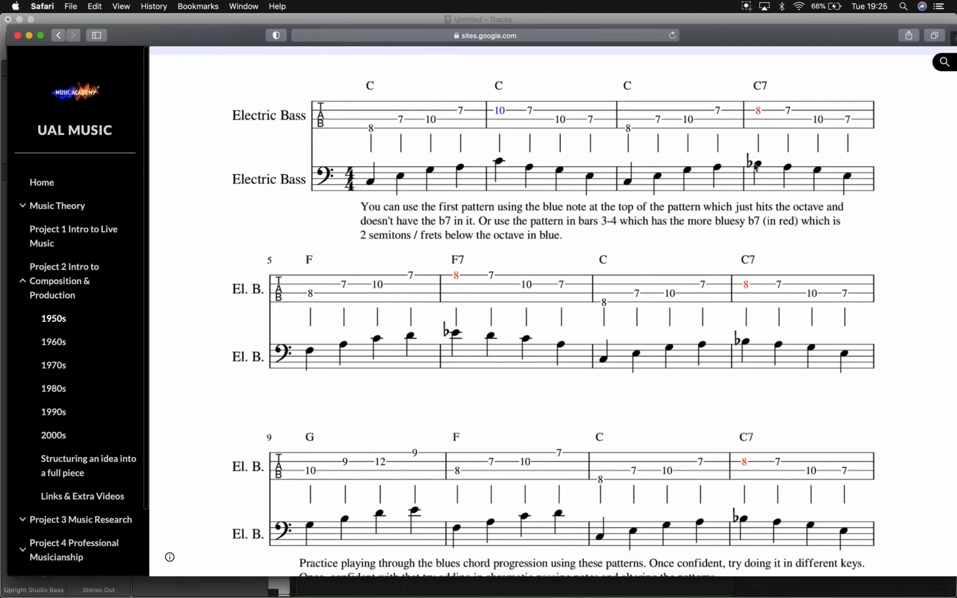
pyautogui.hotkey('ctrl', 'Up')
pyautogui.click(713, 197)
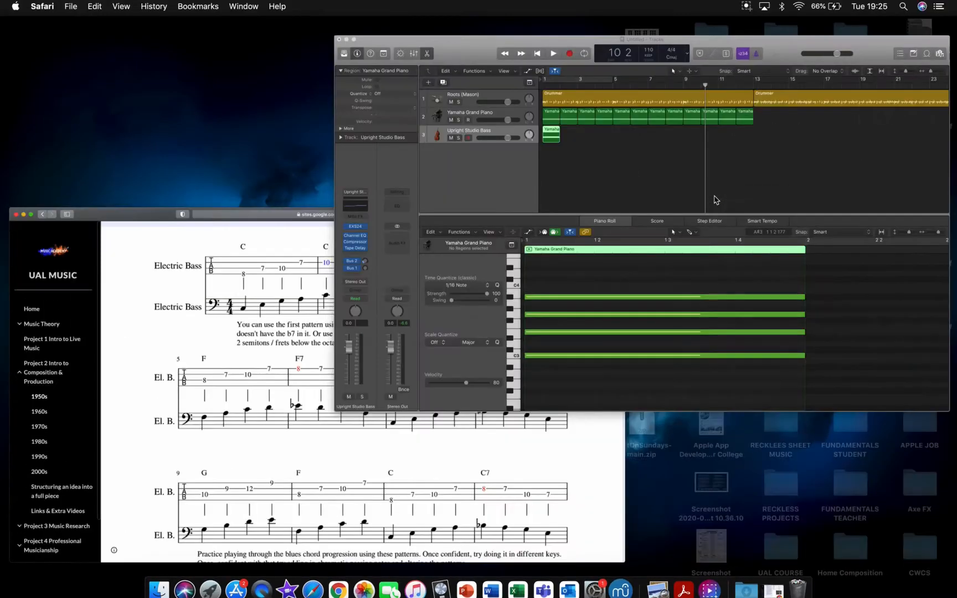
# Step: Audition the C3, E3 and G3 notes in the bass region and duplicate the top A#3 note one semitone down to A3
pyautogui.click(342, 510)
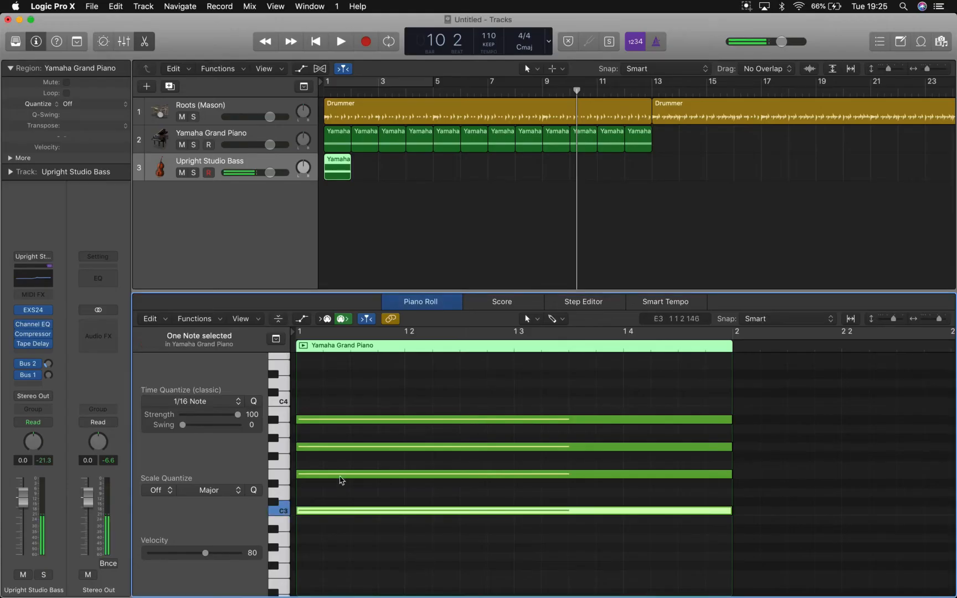
pyautogui.click(337, 475)
pyautogui.click(329, 447)
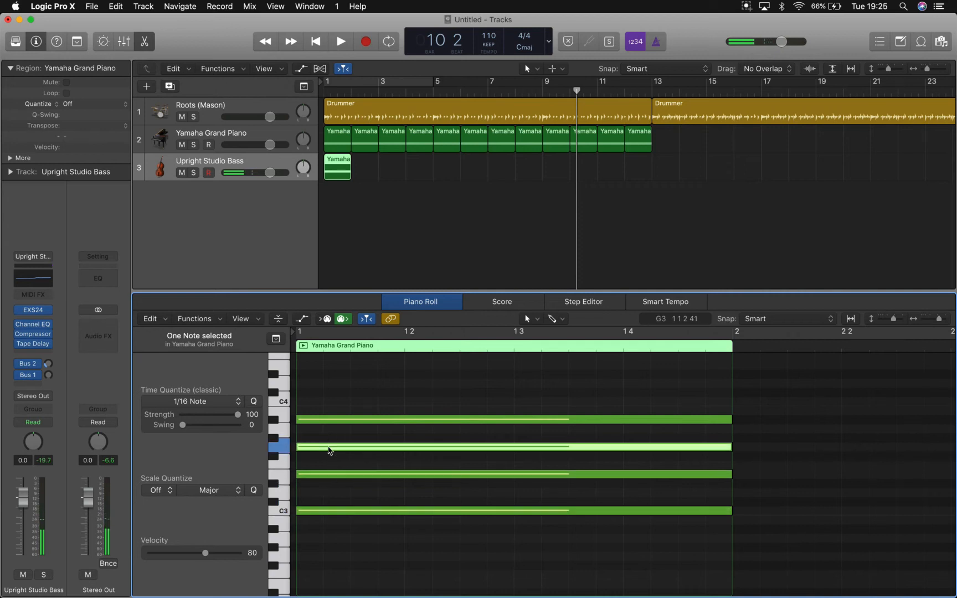
pyautogui.moveTo(332, 420)
pyautogui.mouseDown()
pyautogui.moveTo(333, 430)
pyautogui.moveTo(332, 421)
pyautogui.mouseUp()
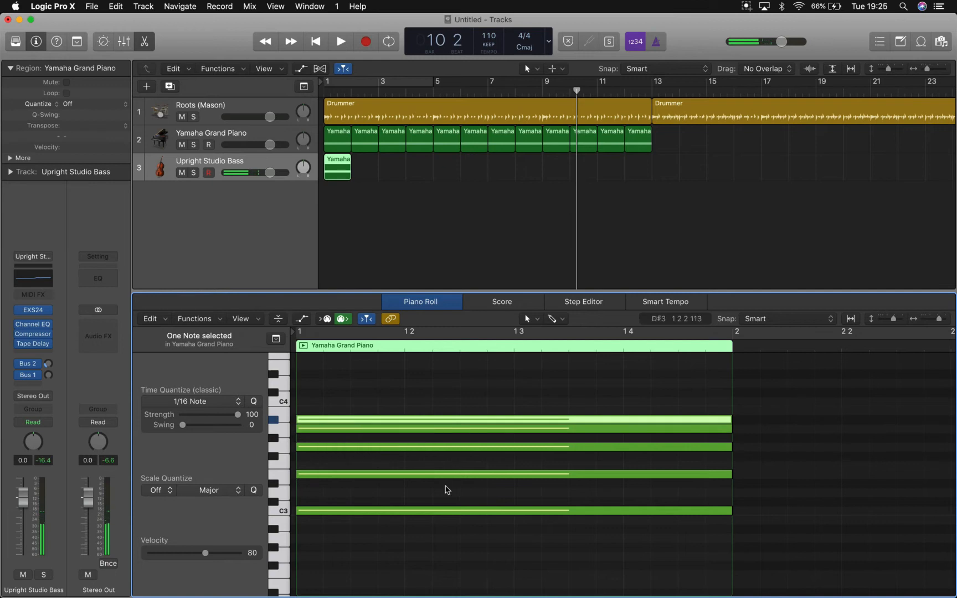
# Step: Shorten all five bass notes to one beat and place E3, G3 and A3 on beats 2, 3 and 4 of bar 1
pyautogui.moveTo(643, 556); pyautogui.dragTo(601, 410)
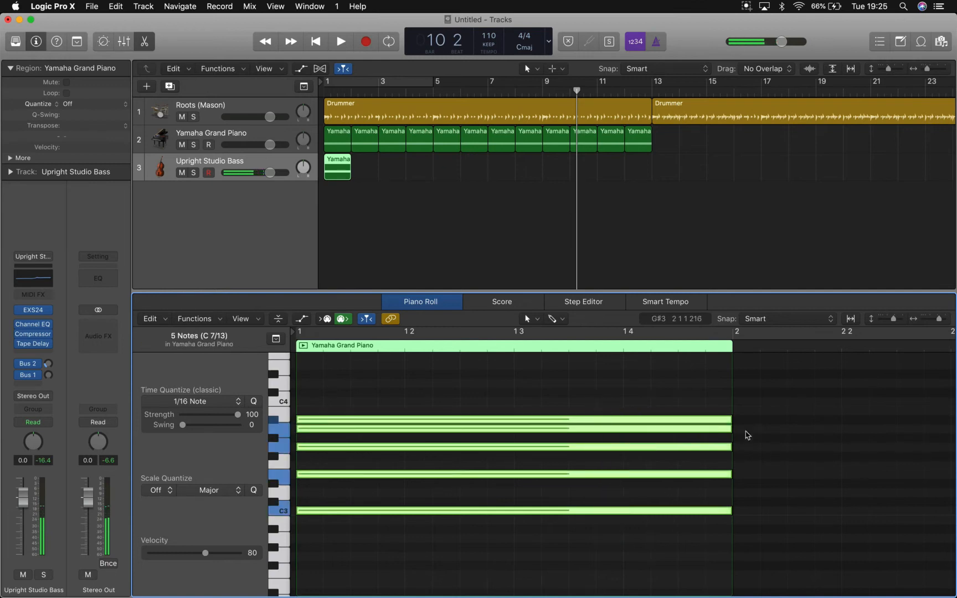
pyautogui.moveTo(728, 419); pyautogui.dragTo(404, 418)
pyautogui.click(451, 419)
pyautogui.moveTo(338, 474); pyautogui.dragTo(450, 474)
pyautogui.moveTo(353, 448); pyautogui.dragTo(569, 451)
pyautogui.moveTo(357, 429); pyautogui.dragTo(686, 431)
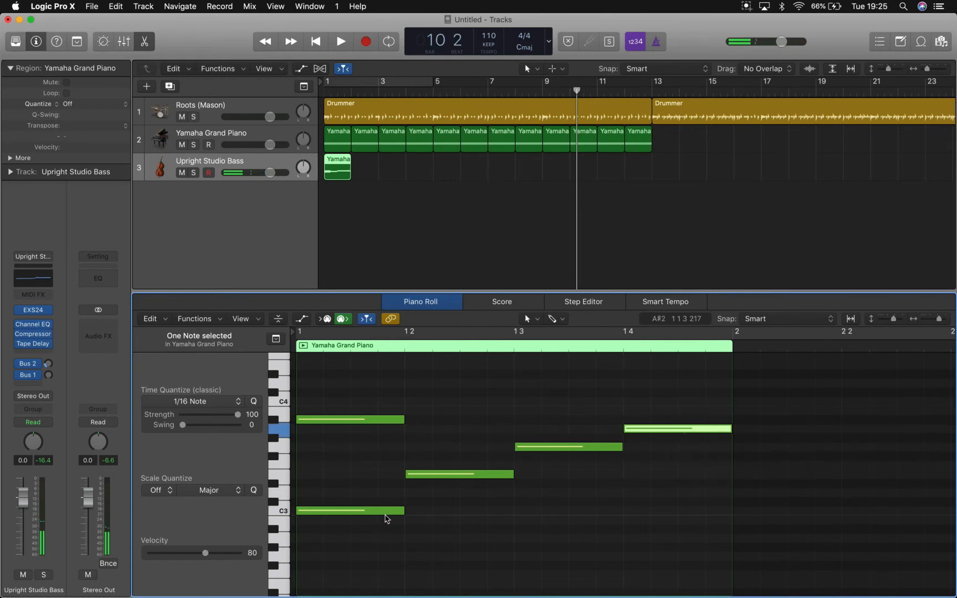
# Step: Select all five bass notes in bar 1 and shorten them to half a beat each
pyautogui.moveTo(392, 544); pyautogui.dragTo(671, 371)
pyautogui.moveTo(513, 474); pyautogui.dragTo(457, 480)
pyautogui.click(442, 483)
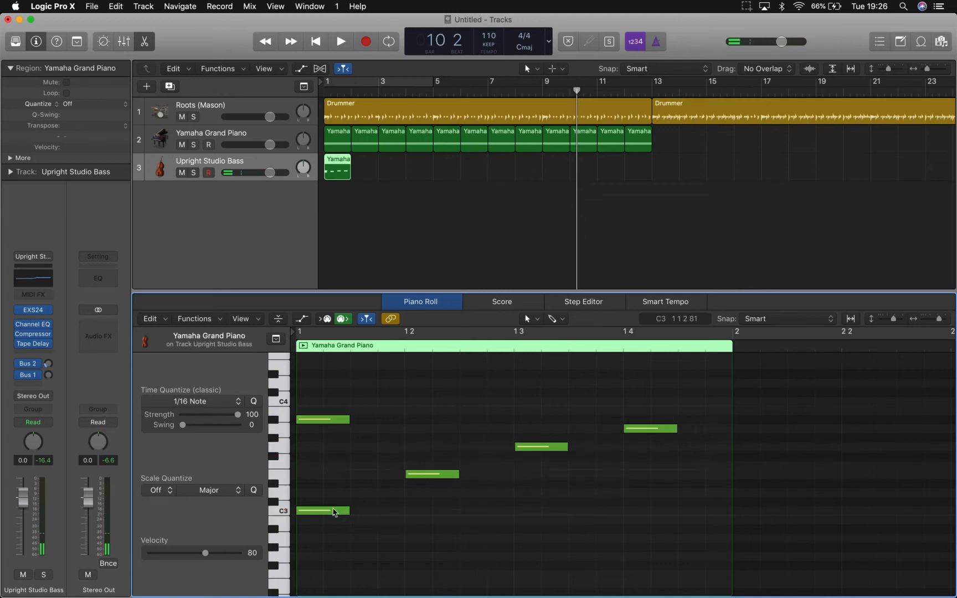
# Step: Line up E3, G3, A3 and A#3 on successive half beats after C3, with A#3 landing on beat 3, and audition C3
pyautogui.click(425, 474)
pyautogui.moveTo(425, 473); pyautogui.dragTo(370, 474)
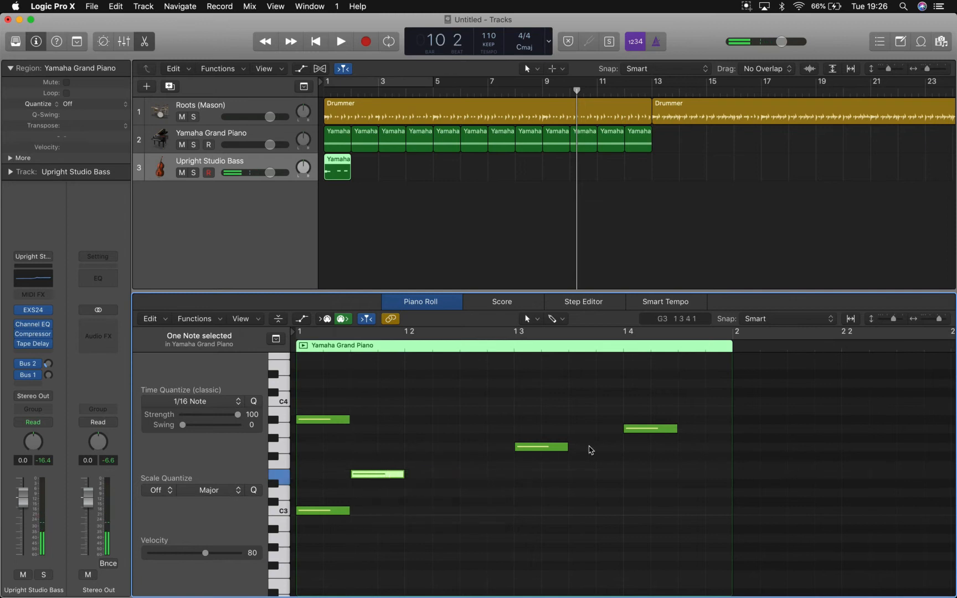
pyautogui.click(536, 448)
pyautogui.moveTo(536, 448); pyautogui.dragTo(427, 446)
pyautogui.moveTo(641, 429); pyautogui.dragTo(473, 434)
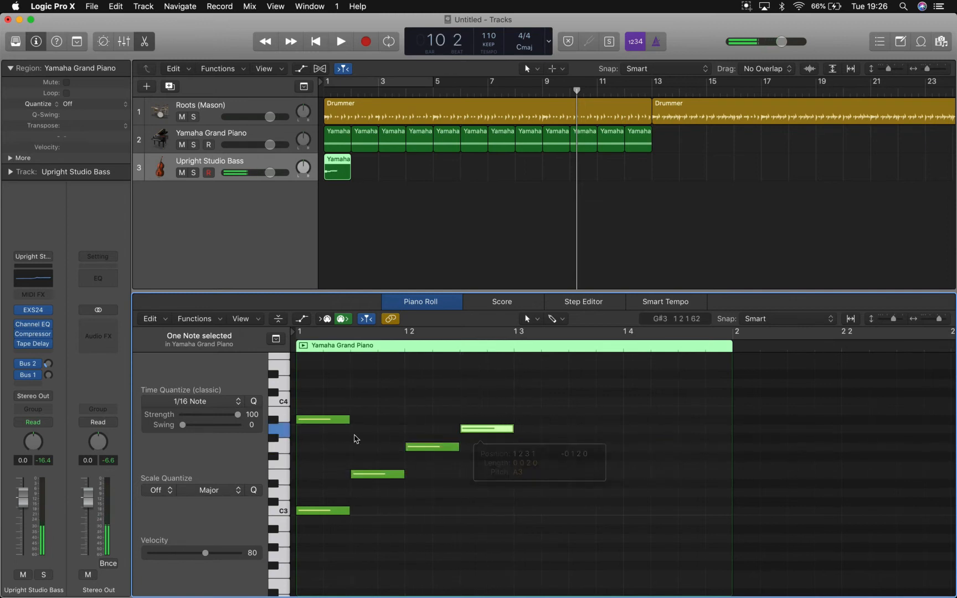
pyautogui.moveTo(323, 422); pyautogui.dragTo(513, 413)
pyautogui.moveTo(541, 417); pyautogui.dragTo(547, 425)
pyautogui.click(331, 514)
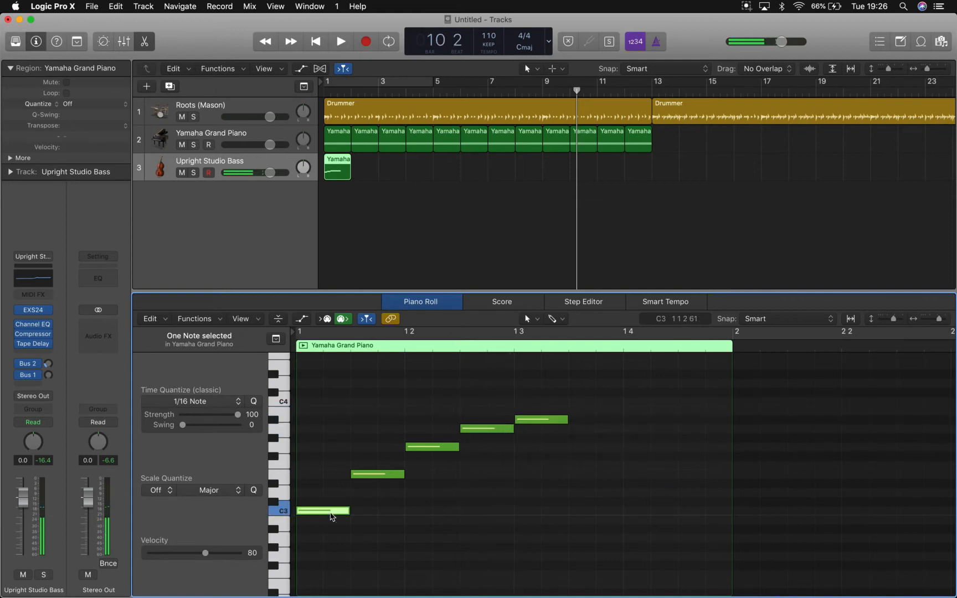
# Step: Audition the ascending bass notes one by one from C3 up to A#3
pyautogui.press('Right')
pyautogui.press('Right')
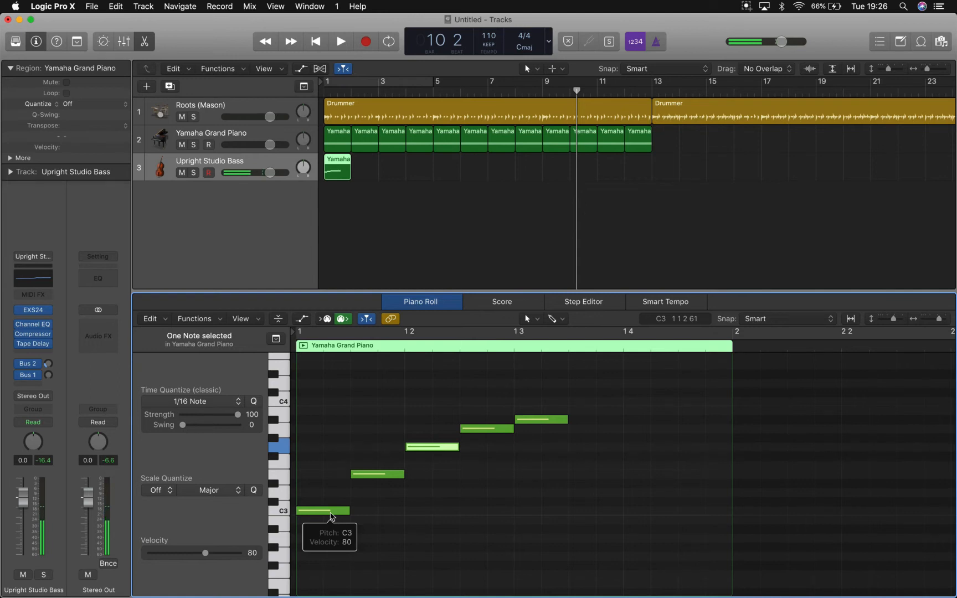
pyautogui.press('Right')
pyautogui.press('Right')
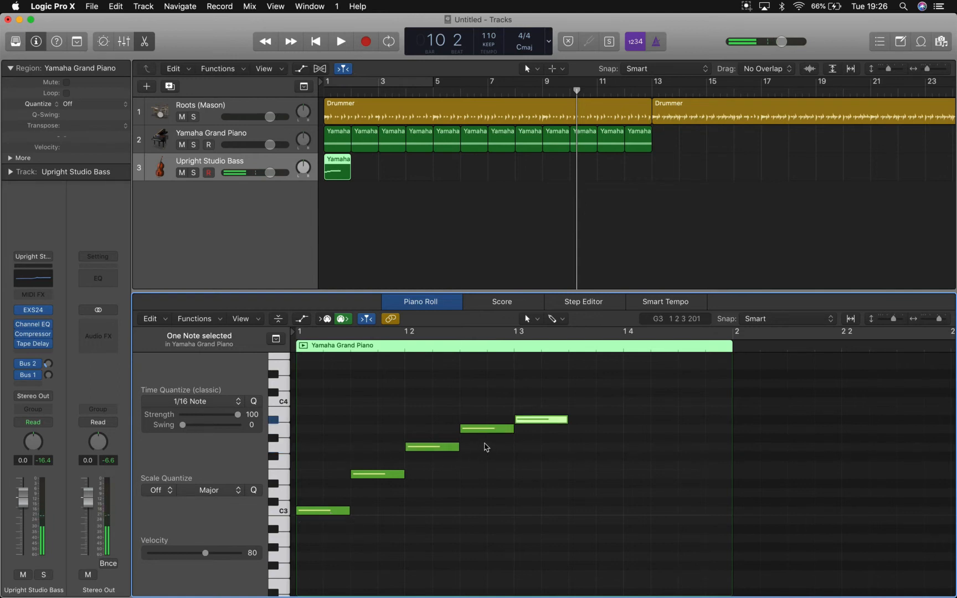
# Step: Copy A3, G3 and E3 in descending order onto the last three half beats of bar 1 and play back the bar
pyautogui.moveTo(486, 429); pyautogui.dragTo(653, 451)
pyautogui.moveTo(652, 448); pyautogui.dragTo(705, 480)
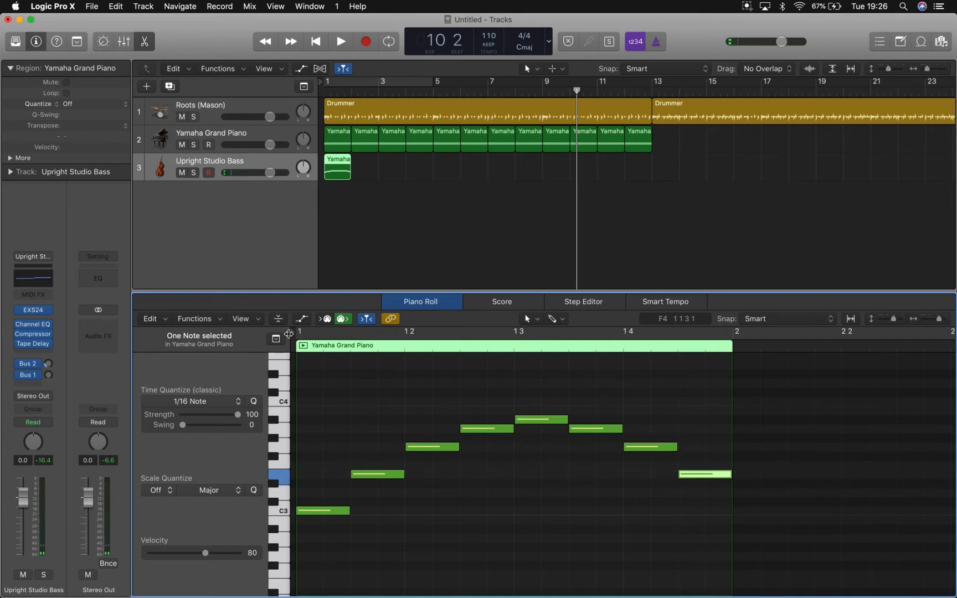
pyautogui.press('Return')
pyautogui.press('space')
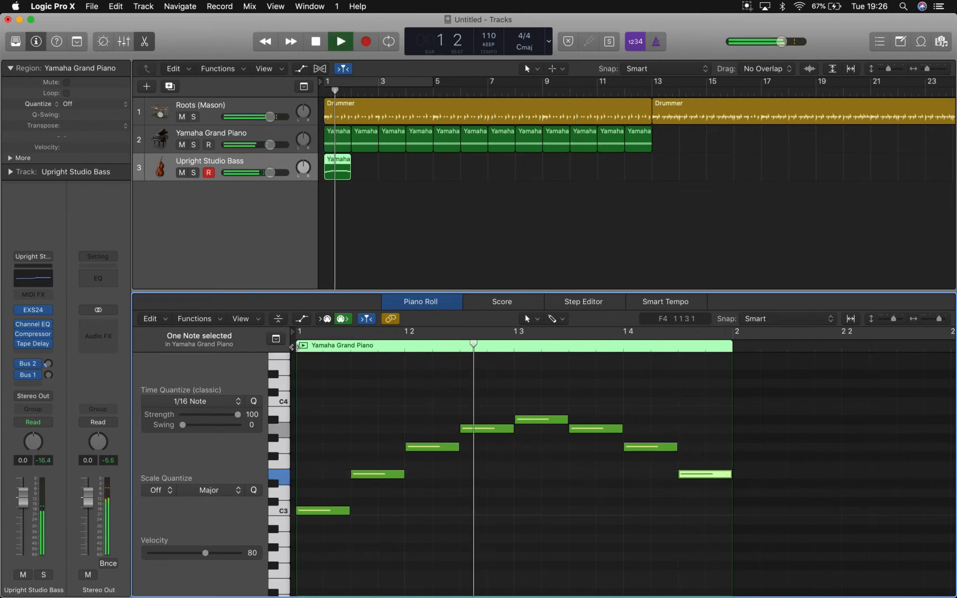
pyautogui.press('space')
# Step: Select all eight bass notes and transpose them down one octave so the line starts on C2
pyautogui.click(334, 387)
pyautogui.moveTo(332, 385); pyautogui.dragTo(775, 594)
pyautogui.scroll(5, 598, 535)
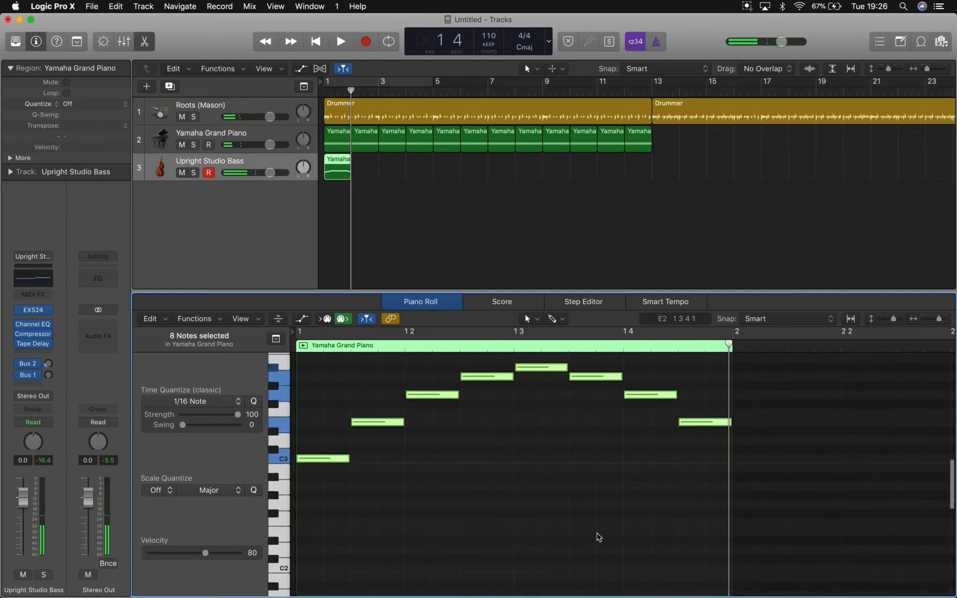
pyautogui.moveTo(326, 464); pyautogui.dragTo(326, 571)
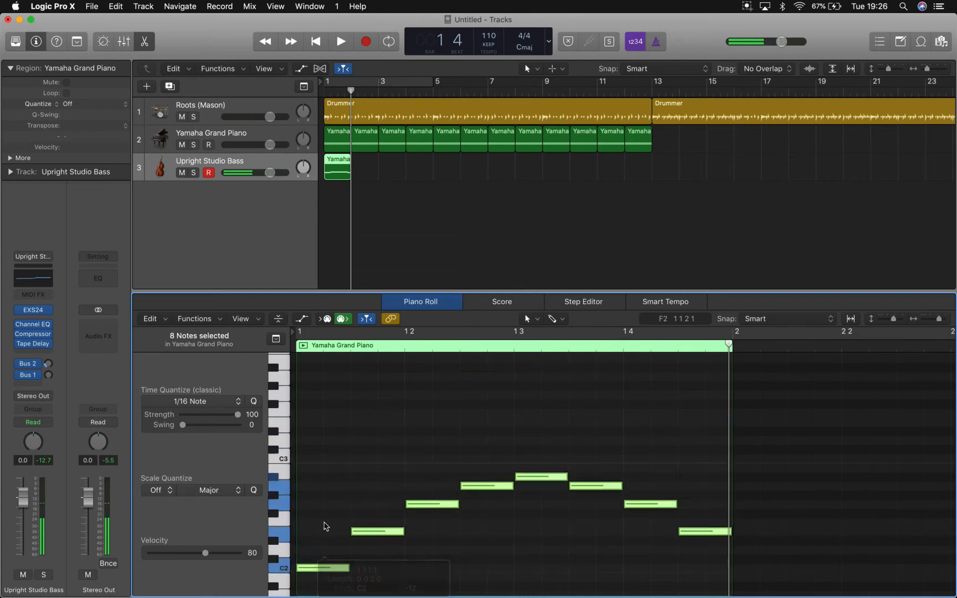
pyautogui.scroll(-3, 325, 523)
pyautogui.click(394, 535)
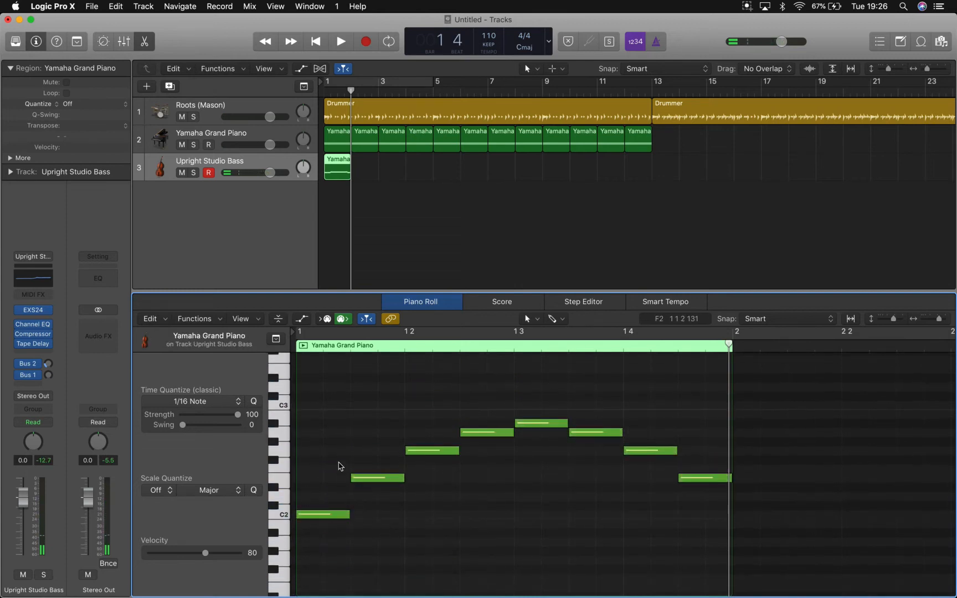
# Step: Set the time quantize of all eight bass notes to 1/8 Swing A
pyautogui.moveTo(319, 389); pyautogui.dragTo(718, 539)
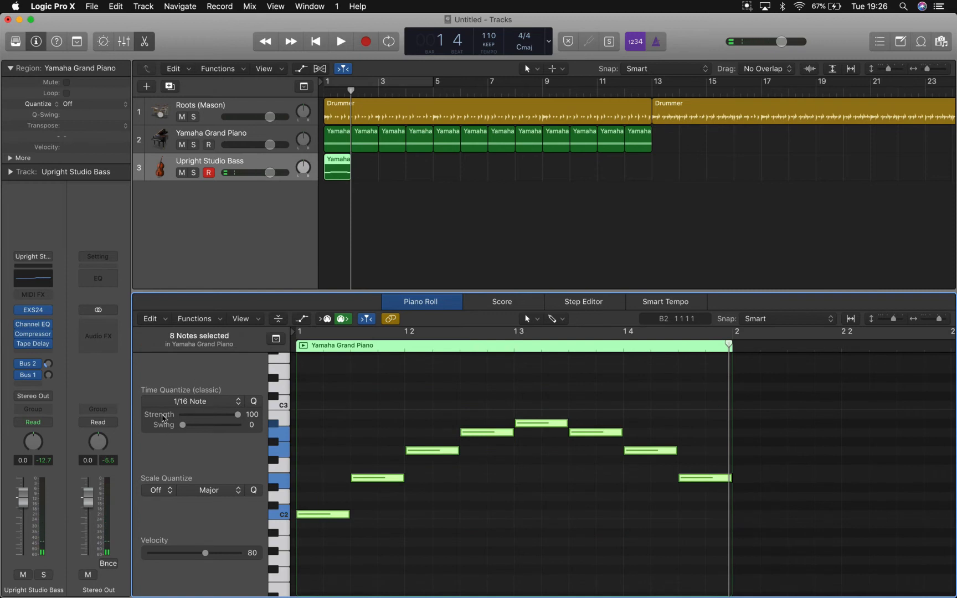
pyautogui.click(213, 407)
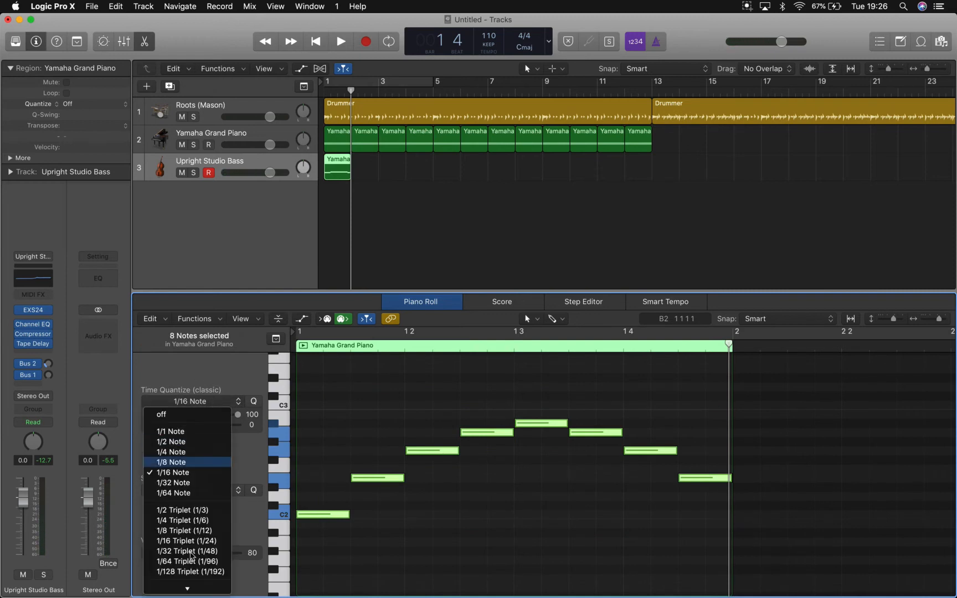
pyautogui.scroll(-4, 186, 535)
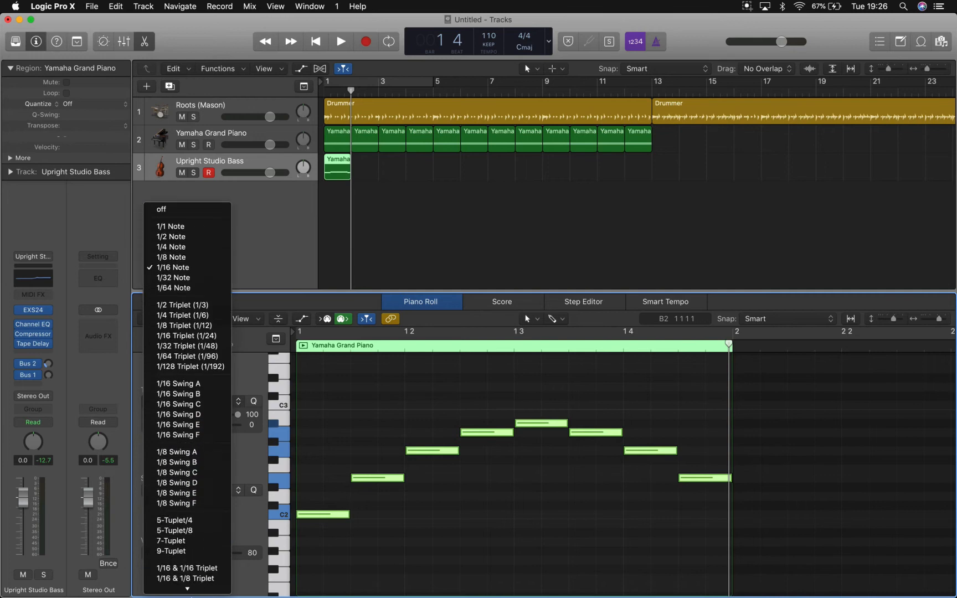
pyautogui.click(190, 452)
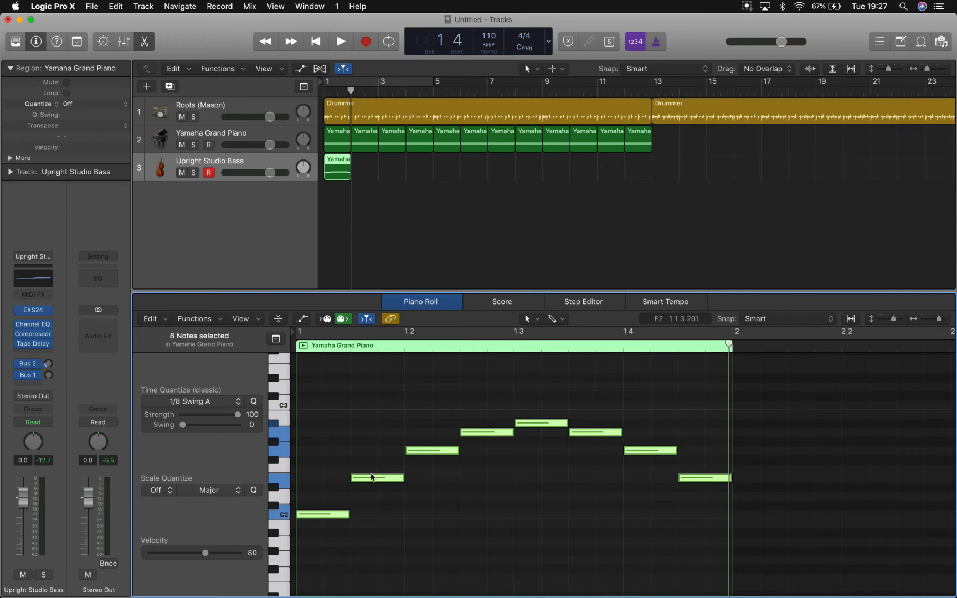
# Step: Audition the off-beat bass notes E2, A2, the second A2 and the final E2
pyautogui.click(381, 502)
pyautogui.click(380, 478)
pyautogui.click(489, 433)
pyautogui.click(607, 432)
pyautogui.click(690, 478)
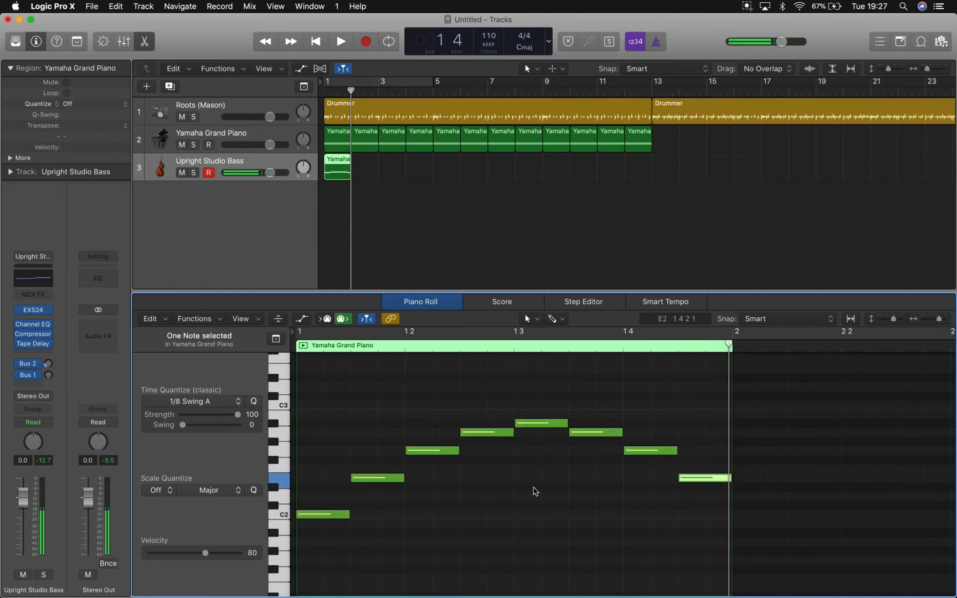
# Step: Set the quantize swing of all eight bass notes to 60 and play back bar 1
pyautogui.moveTo(325, 388); pyautogui.dragTo(740, 558)
pyautogui.moveTo(183, 427); pyautogui.dragTo(216, 435)
pyautogui.click(323, 94)
pyautogui.press('space')
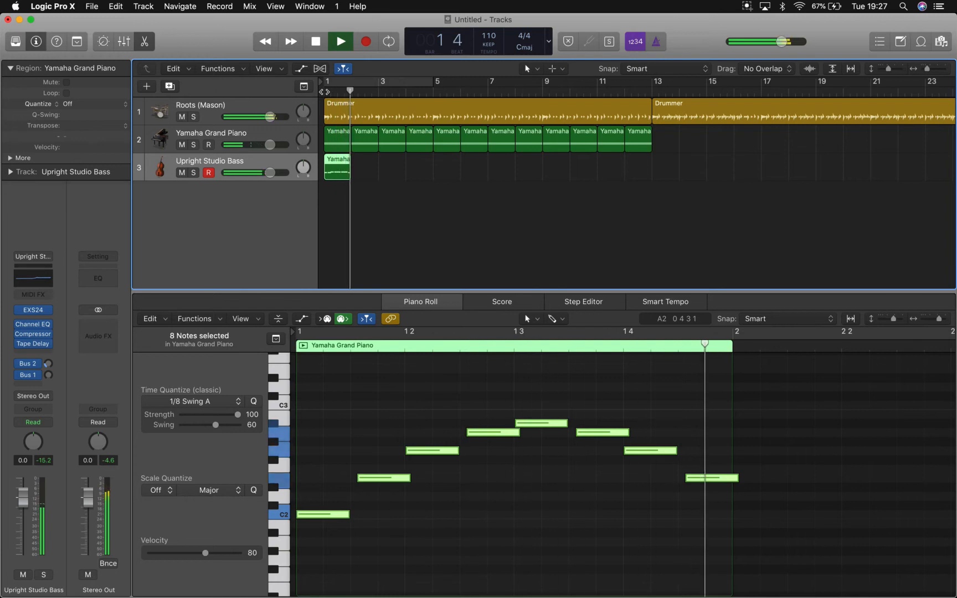
pyautogui.press('space')
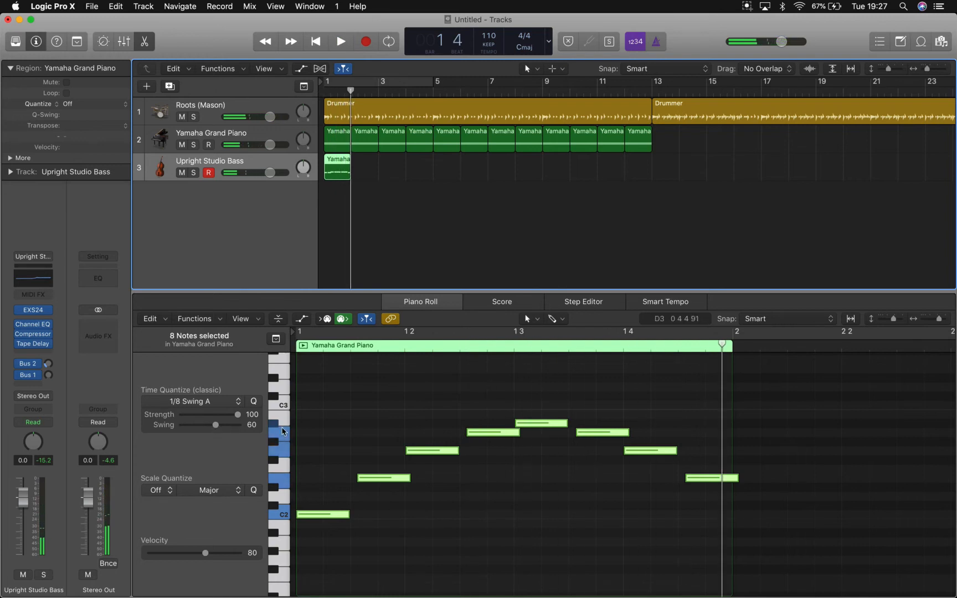
pyautogui.click(351, 424)
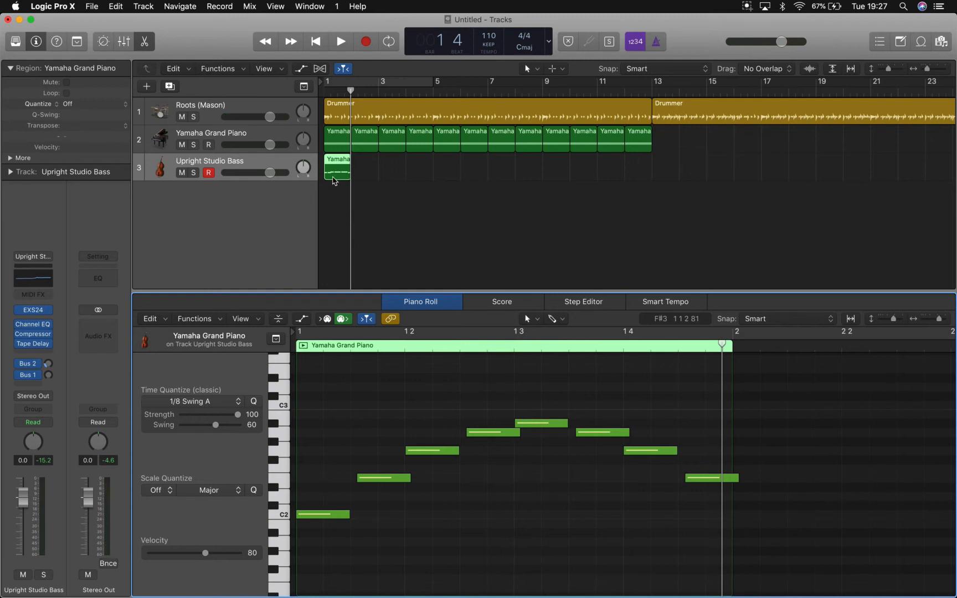
# Step: Copy the bass region through bars 2 to 5 and transpose the bar 5 notes down to start on F1
pyautogui.moveTo(331, 171); pyautogui.dragTo(454, 176)
pyautogui.moveTo(311, 386); pyautogui.dragTo(743, 575)
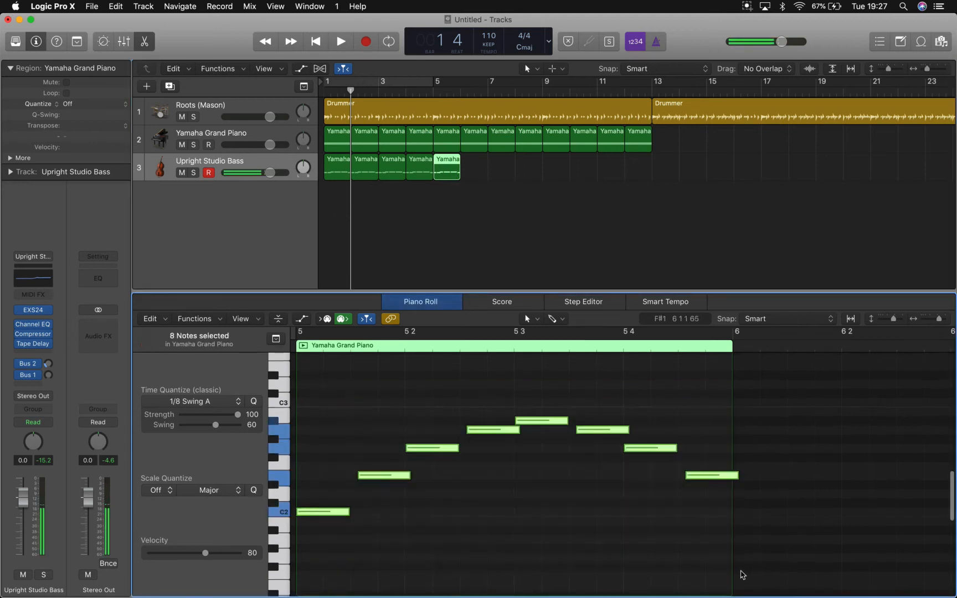
pyautogui.scroll(-5, 361, 477)
pyautogui.moveTo(316, 425); pyautogui.dragTo(315, 490)
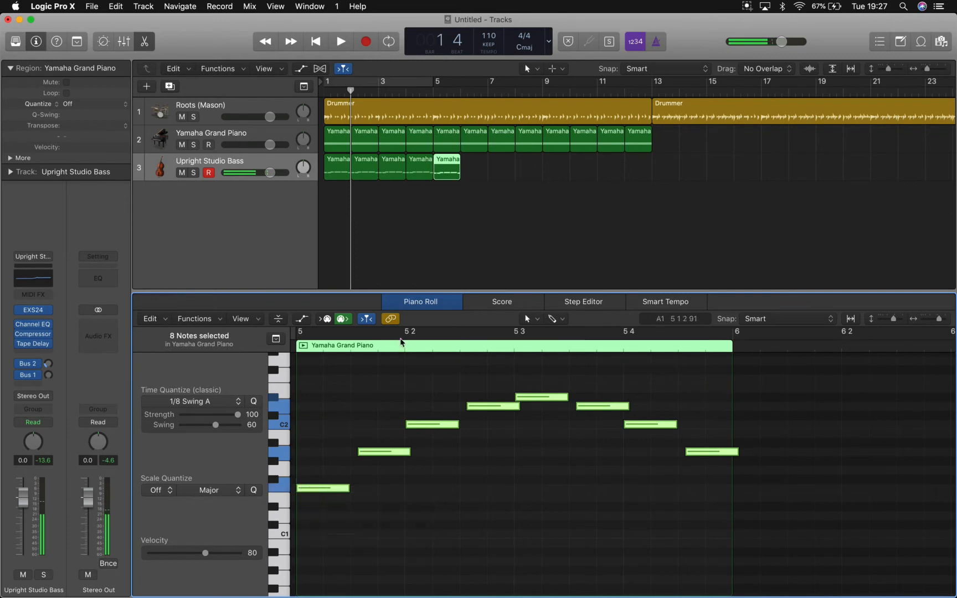
# Step: Fill bars 6 to 9 with bass region copies and transpose the bar 9 notes up two semitones to start on G1
pyautogui.moveTo(448, 168); pyautogui.dragTo(525, 171)
pyautogui.moveTo(445, 173); pyautogui.dragTo(557, 172)
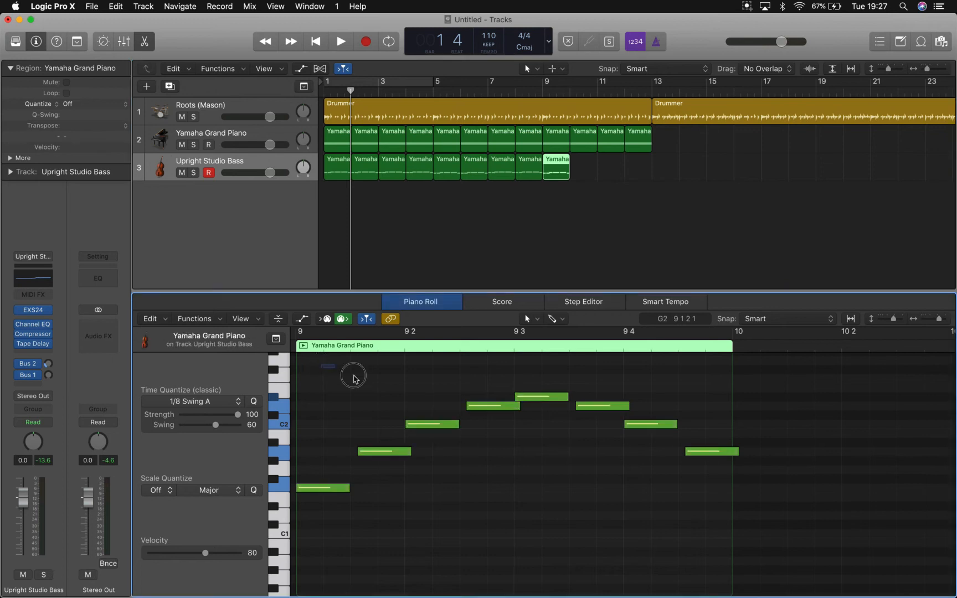
pyautogui.scroll(-3, 353, 376)
pyautogui.moveTo(320, 454); pyautogui.dragTo(322, 439)
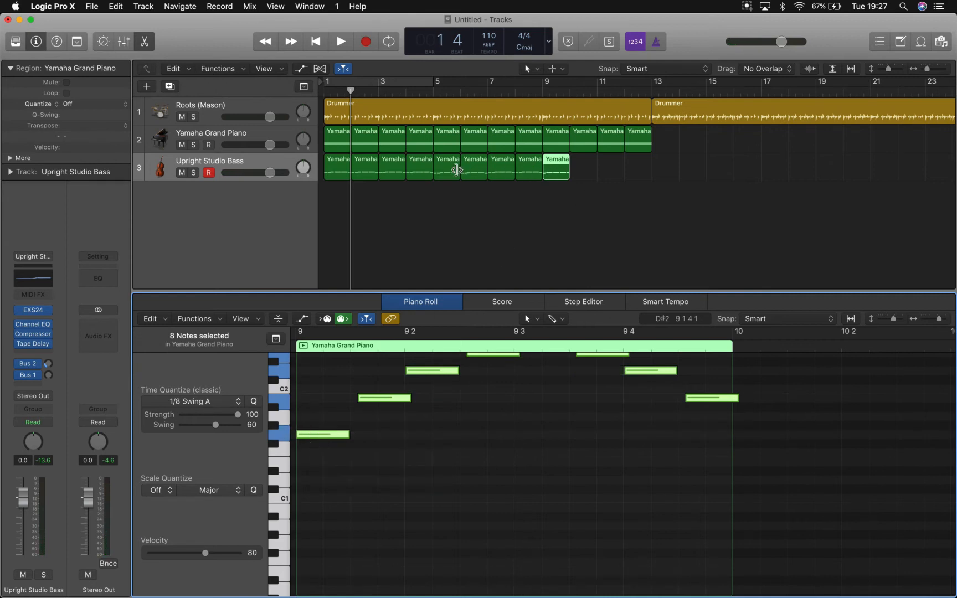
# Step: Copy the F bass region to bar 10 and two C regions to bars 11 and 12, then play from bars 1, 5 and 9
pyautogui.moveTo(448, 173); pyautogui.dragTo(585, 172)
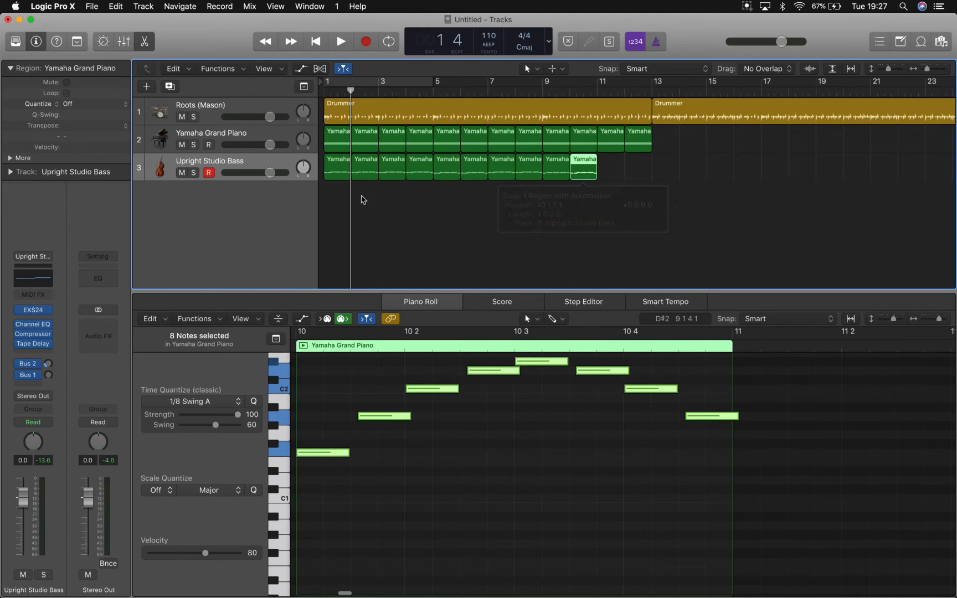
pyautogui.moveTo(368, 193); pyautogui.dragTo(609, 167)
pyautogui.press('space')
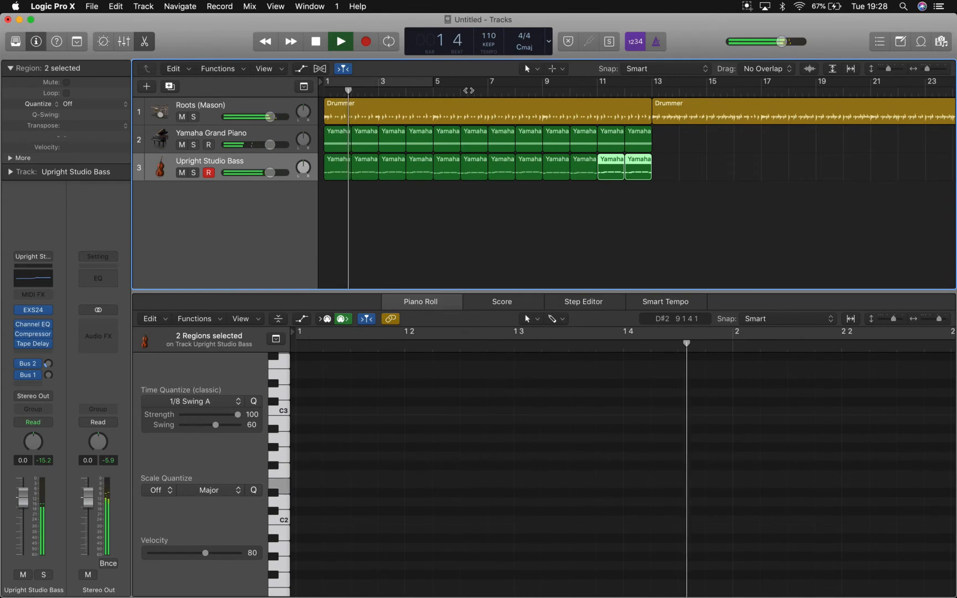
pyautogui.click(436, 91)
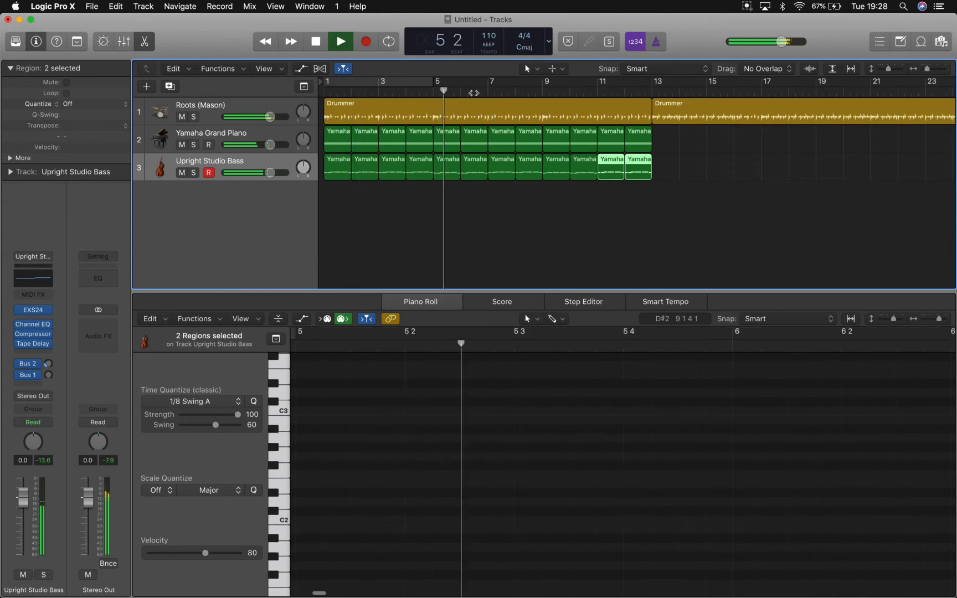
pyautogui.click(540, 92)
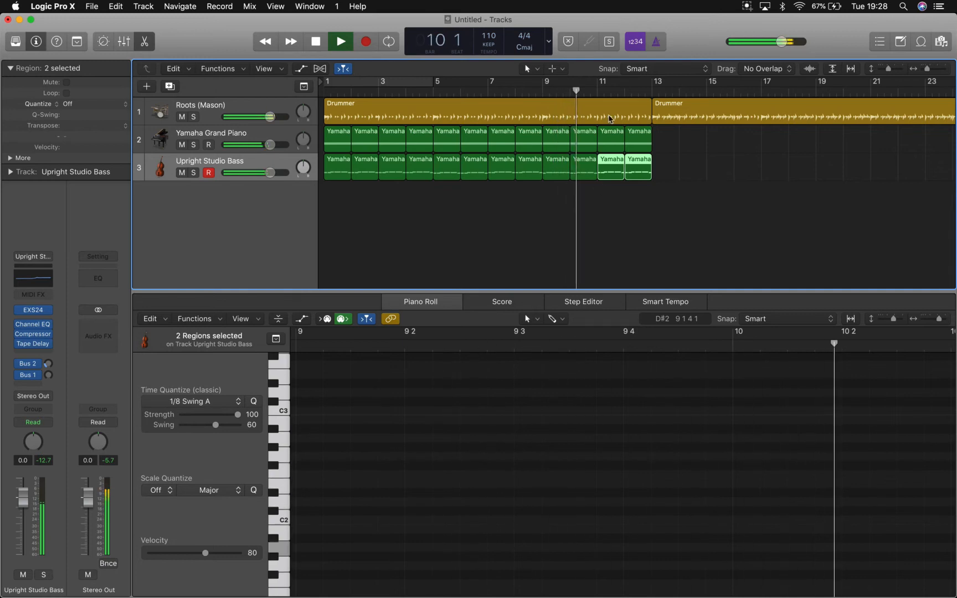
pyautogui.press('space')
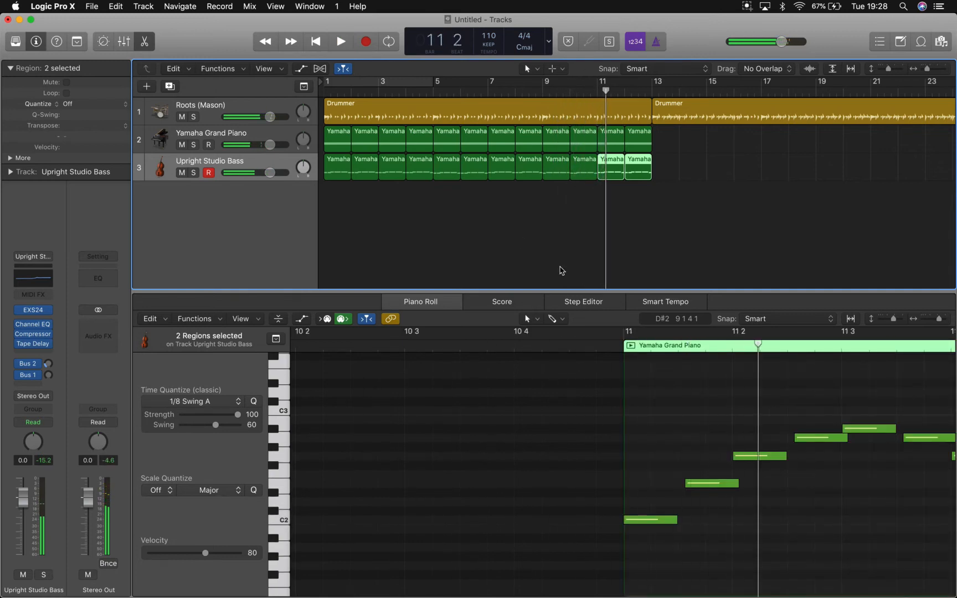
pyautogui.click(505, 251)
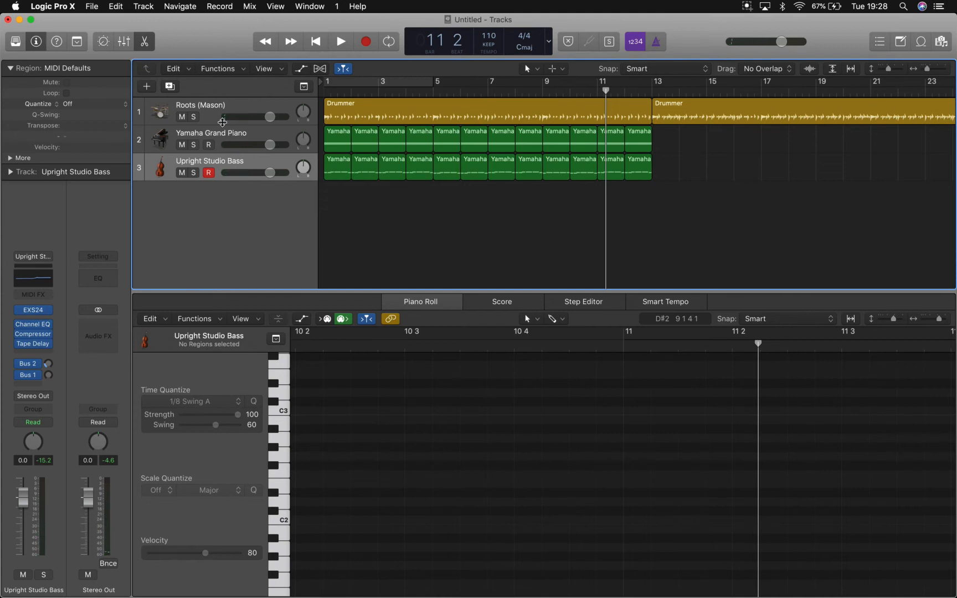
# Step: Create one software instrument track and load the Steel String Acoustic guitar patch, then hide the Library
pyautogui.click(226, 70)
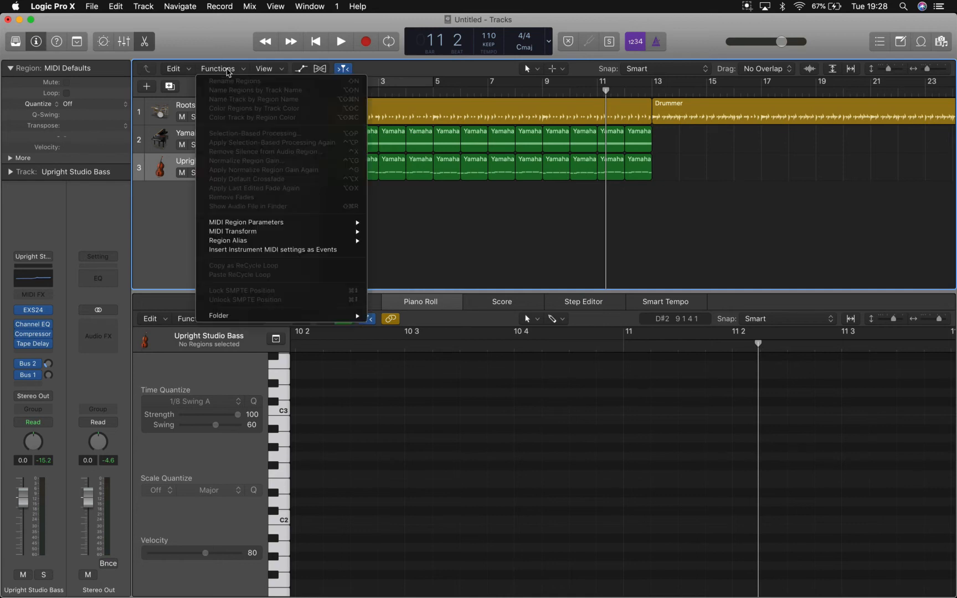
pyautogui.click(169, 213)
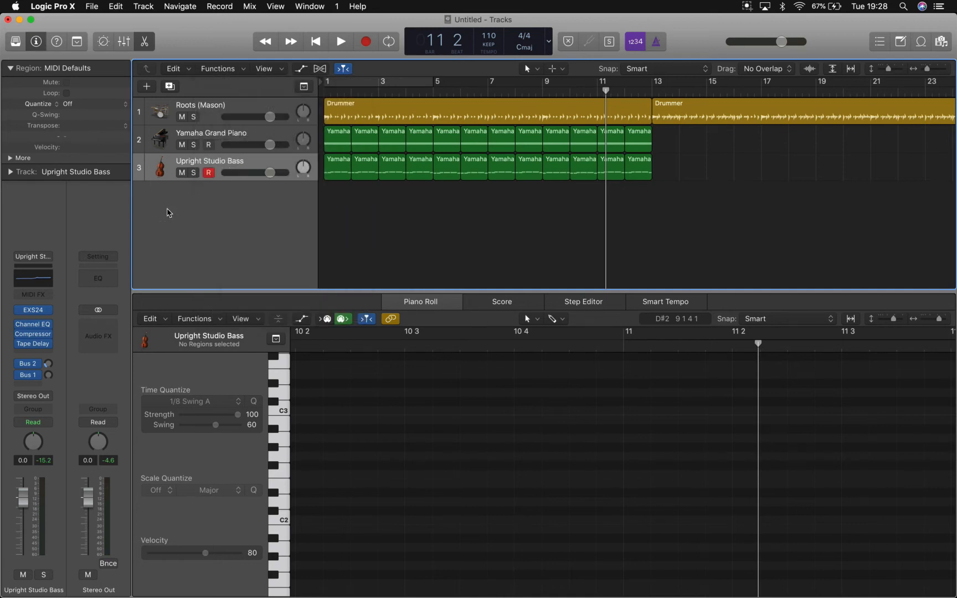
pyautogui.click(147, 86)
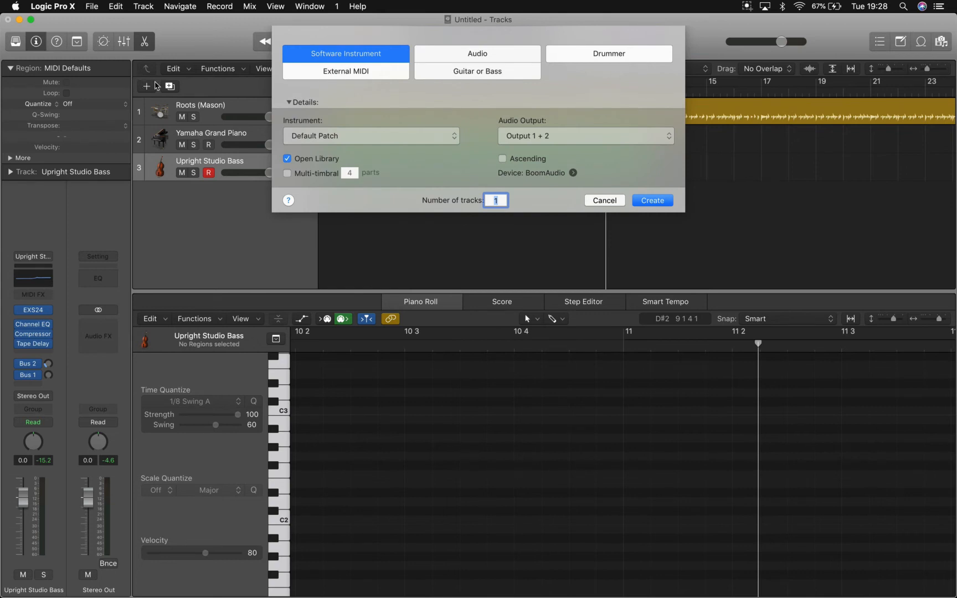
pyautogui.click(651, 200)
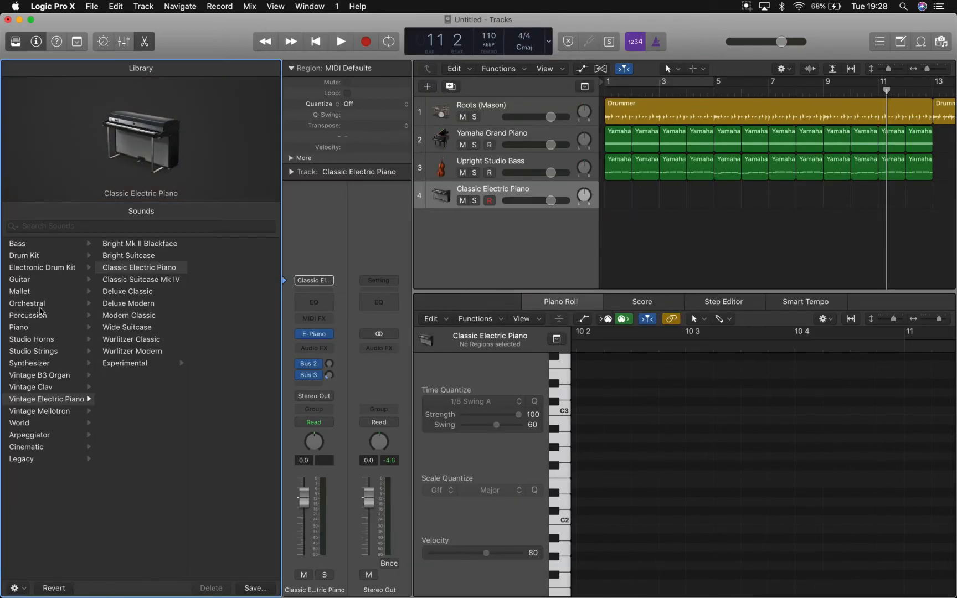
pyautogui.click(47, 280)
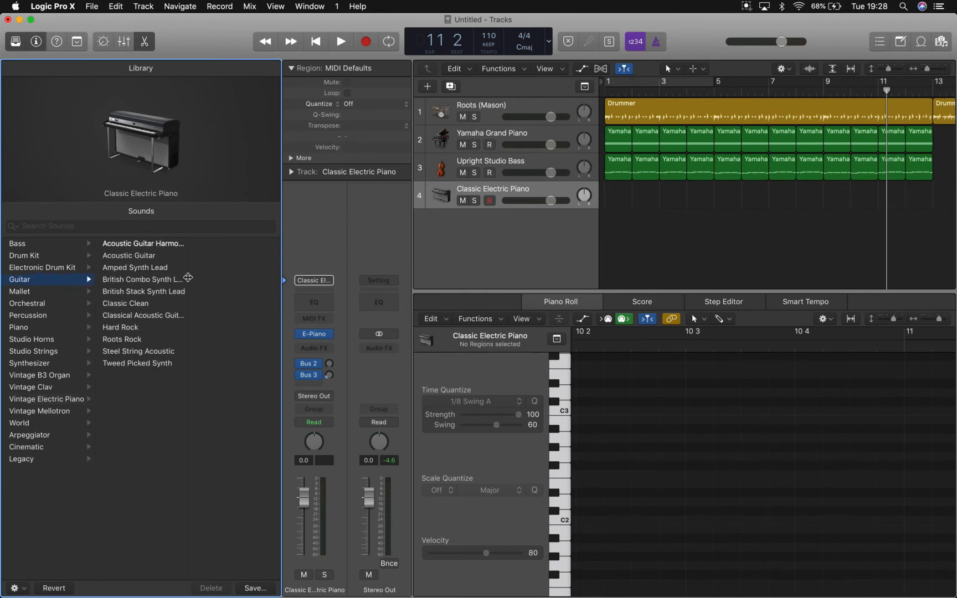
pyautogui.click(136, 353)
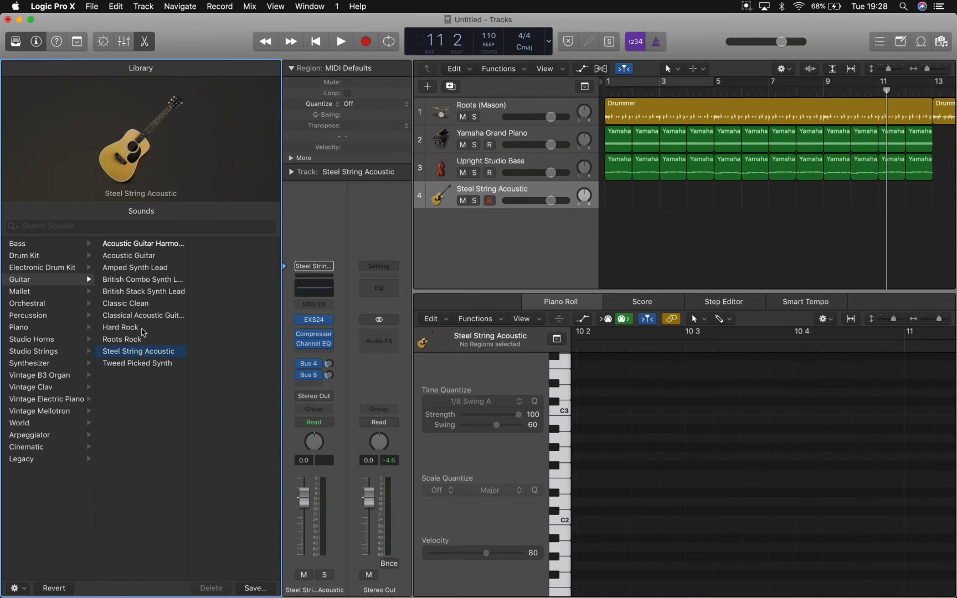
pyautogui.click(15, 41)
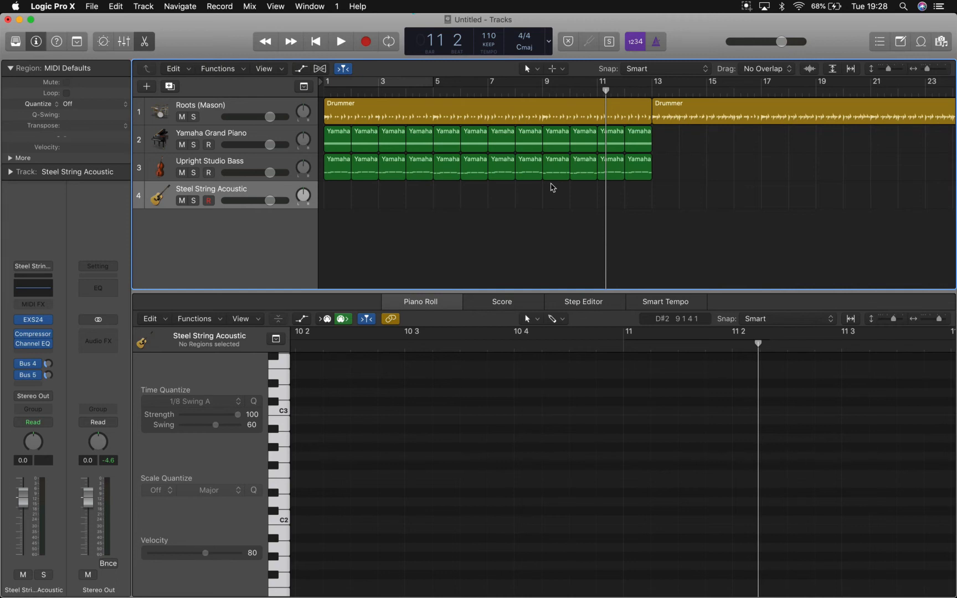
# Step: Open Musical Typing, move it clear of the tracks, and try out C–G and C–A intervals on the acoustic guitar
pyautogui.press('super+k')
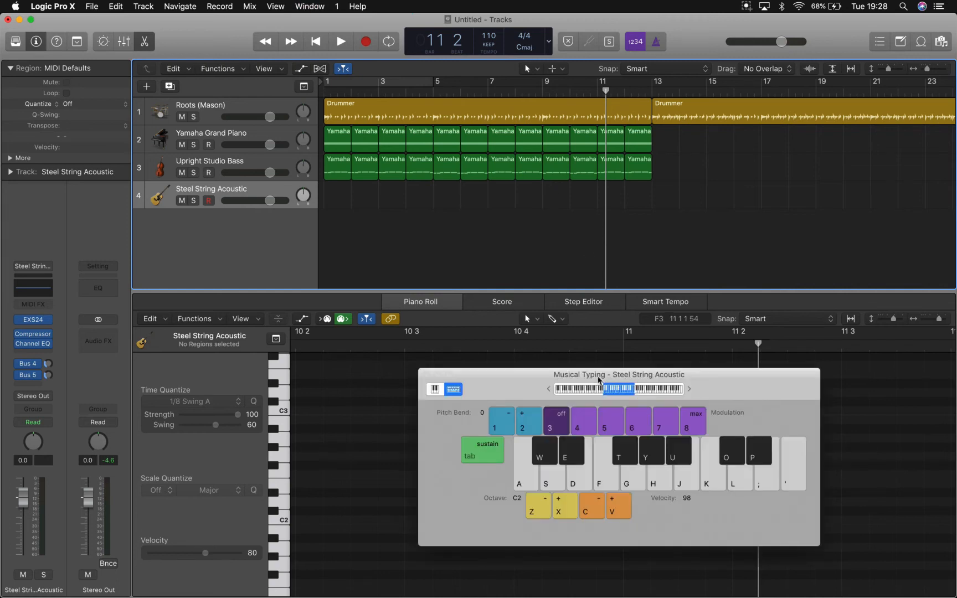
pyautogui.moveTo(519, 387); pyautogui.dragTo(399, 316)
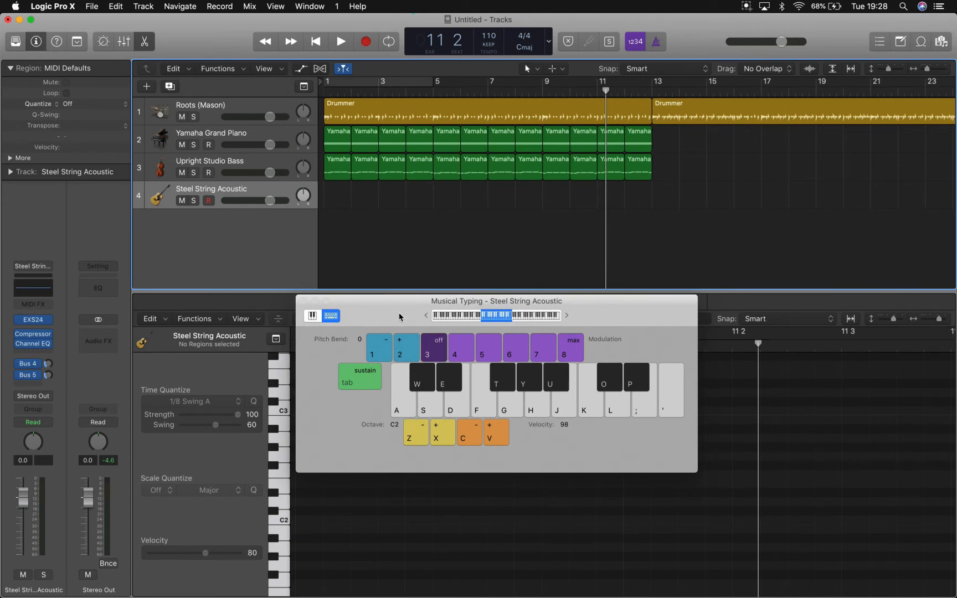
pyautogui.hotkey('a', 'g')
pyautogui.hotkey('a', 'h')
pyautogui.hotkey('a', 'h')
pyautogui.hotkey('a', 'g')
pyautogui.hotkey('a', 'h')
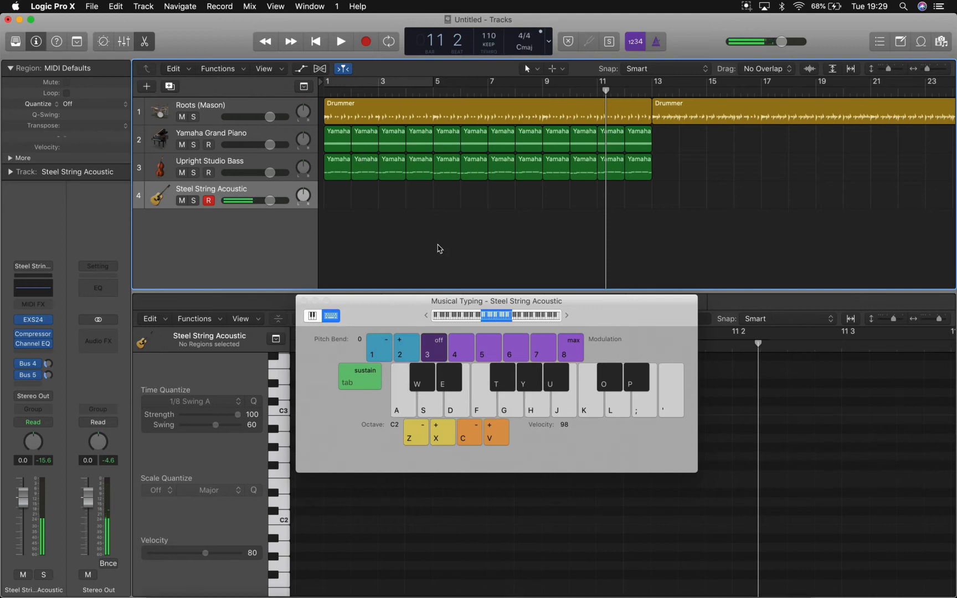
# Step: Switch to Safari, review the Great Balls of Fire riff section on the perfect 5th and major 6th, then return to Logic Pro X
pyautogui.hotkey('ctrl', 'Up')
pyautogui.click(357, 372)
pyautogui.scroll(10, 356, 372)
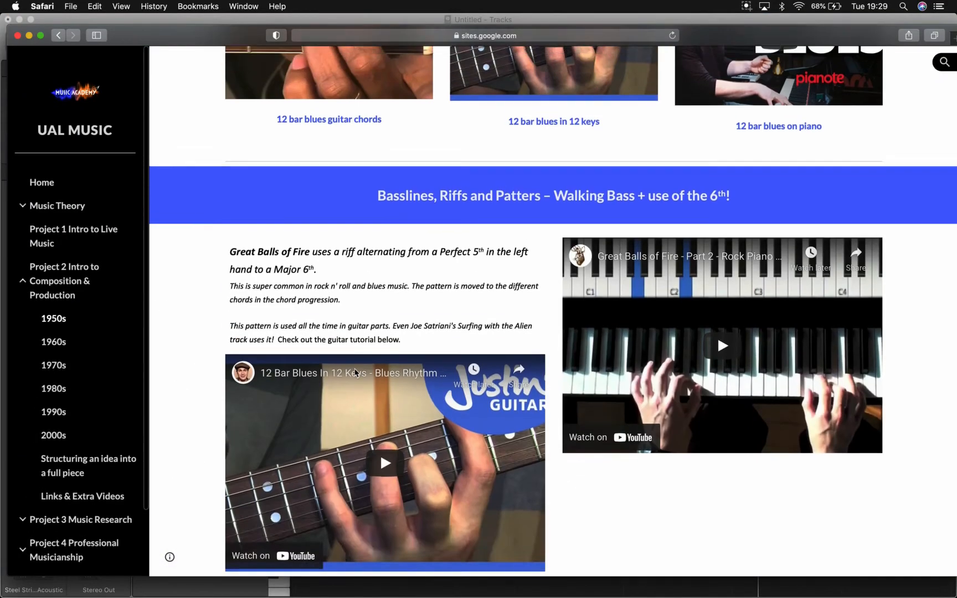
pyautogui.scroll(8, 355, 373)
pyautogui.scroll(-8, 356, 373)
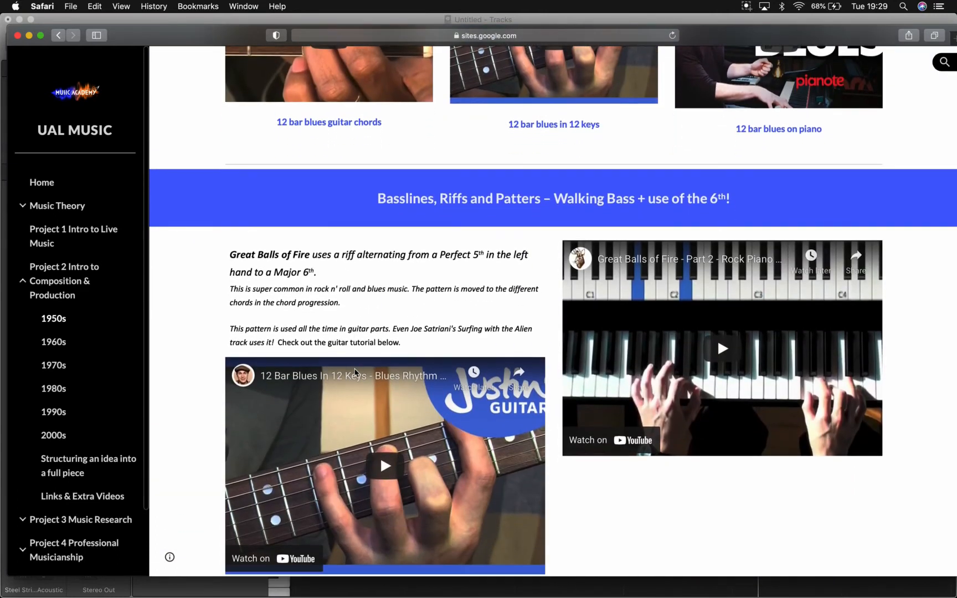
pyautogui.scroll(-3, 355, 373)
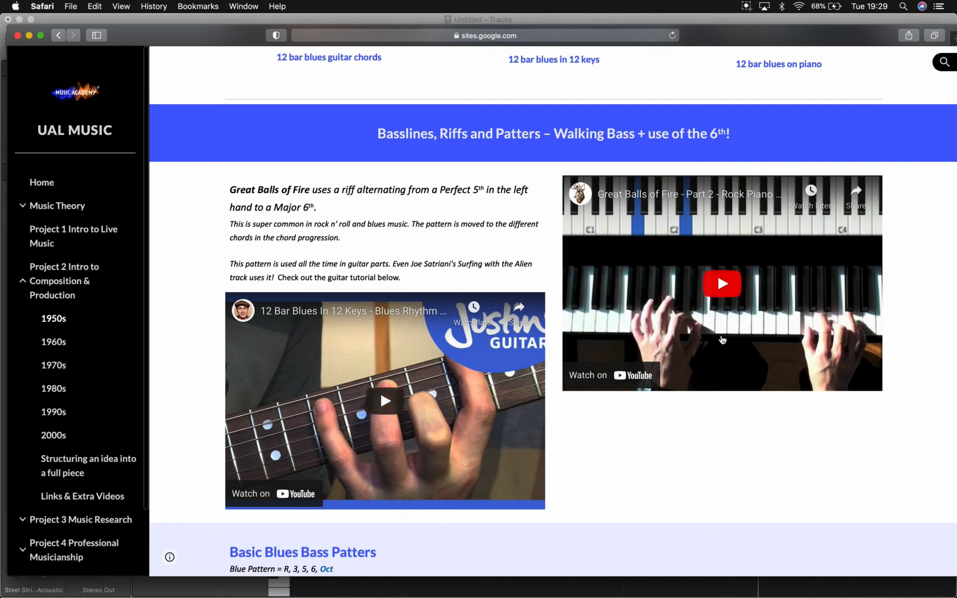
pyautogui.scroll(-1, 643, 317)
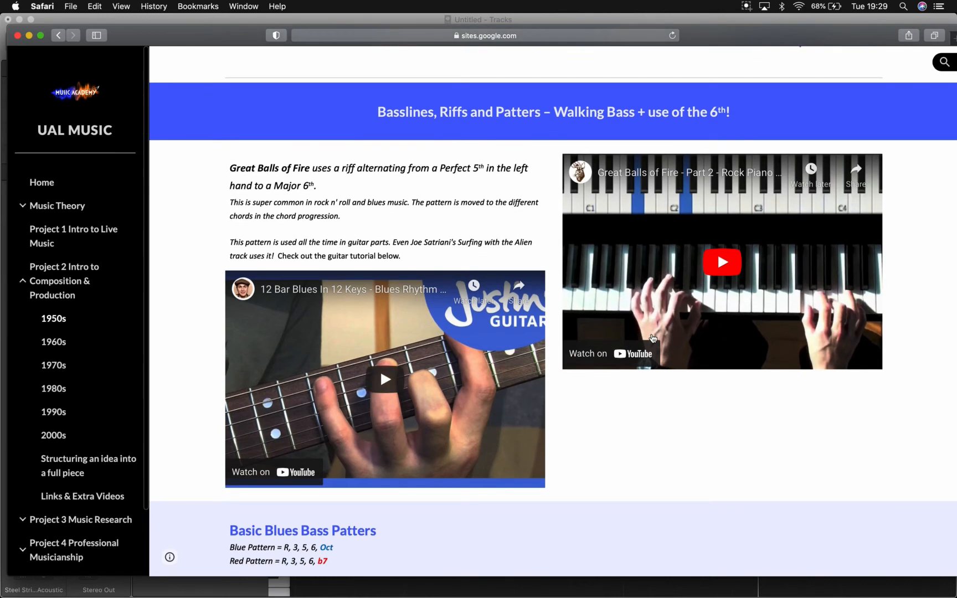
pyautogui.hotkey('ctrl', 'Up')
pyautogui.click(706, 236)
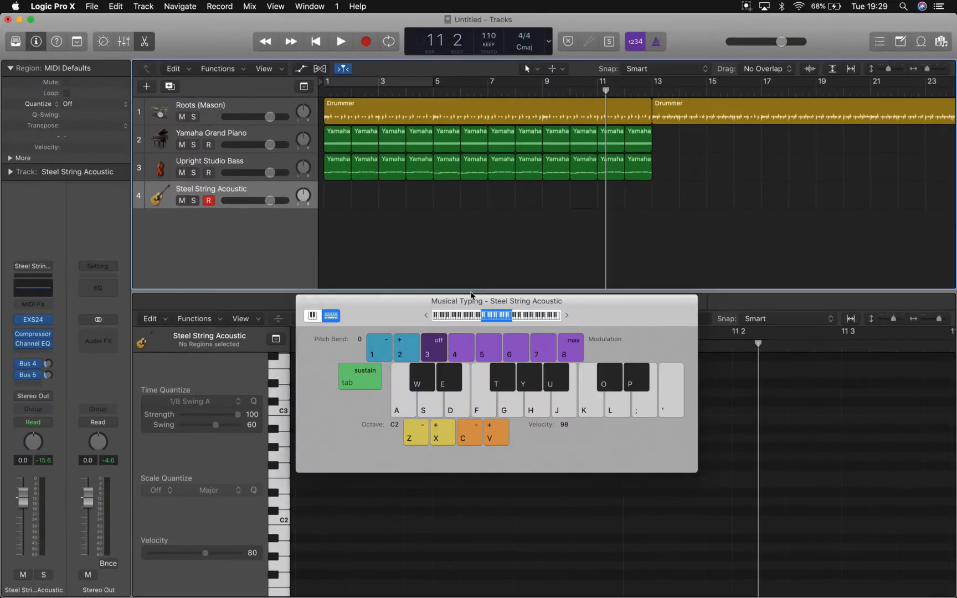
pyautogui.click(313, 316)
pyautogui.moveTo(343, 317); pyautogui.dragTo(111, 188)
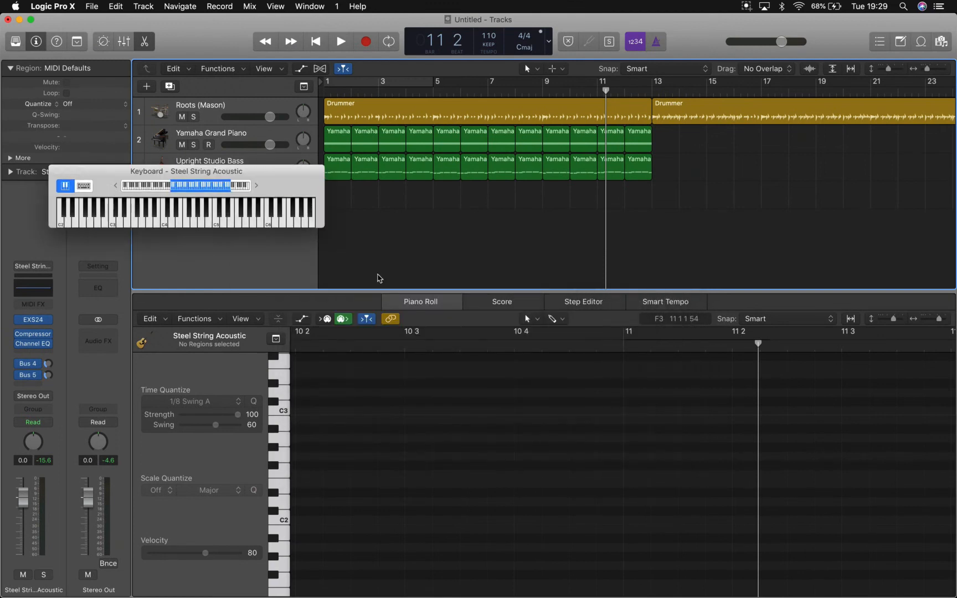
pyautogui.moveTo(322, 229); pyautogui.dragTo(770, 441)
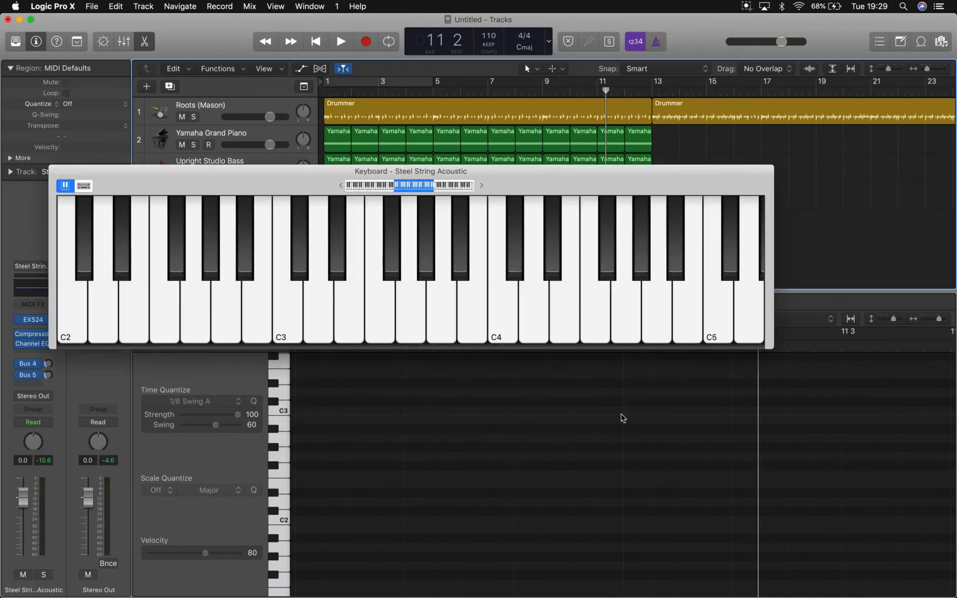
pyautogui.press('super+Down')
pyautogui.press('a')
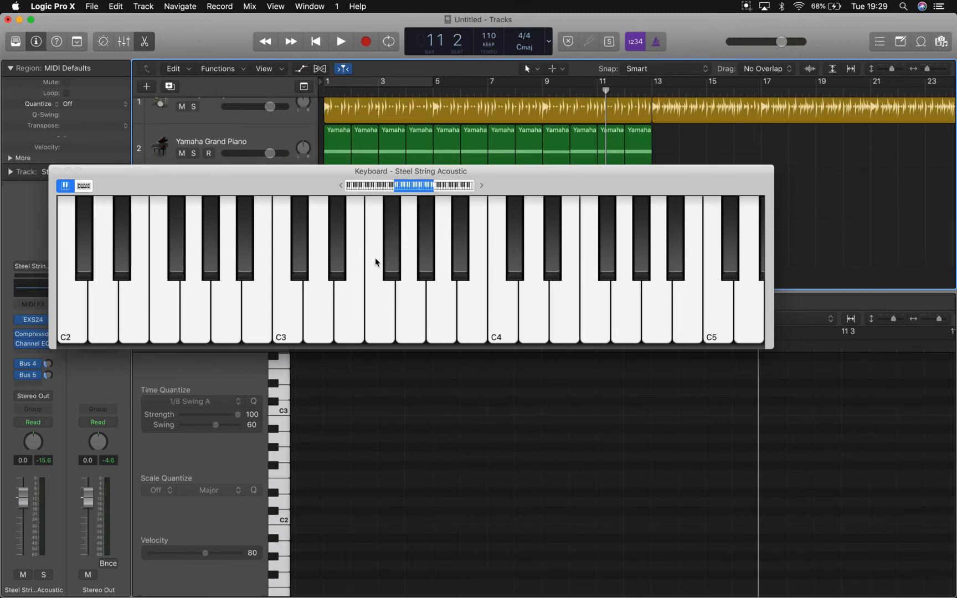
pyautogui.moveTo(298, 186); pyautogui.dragTo(357, 251)
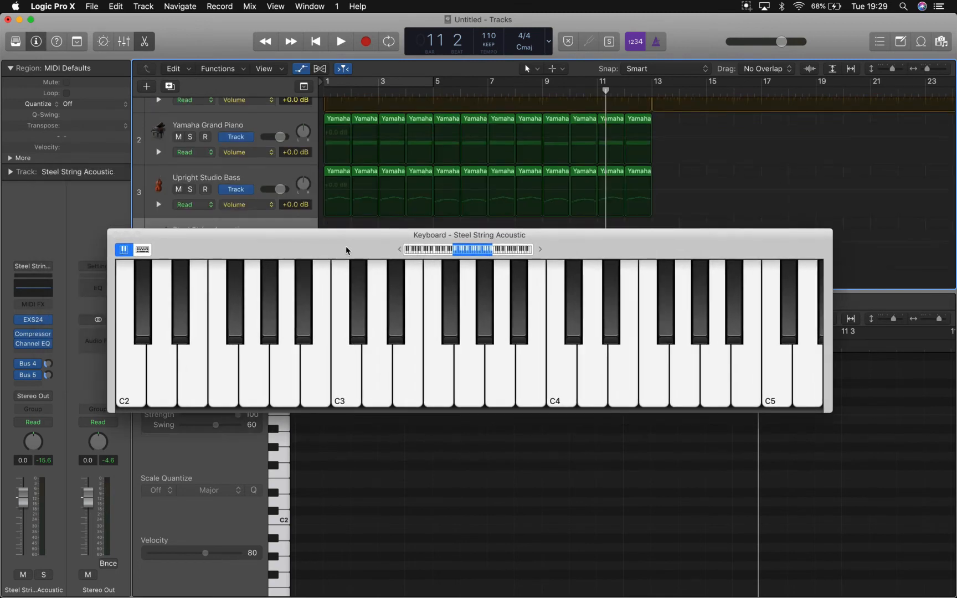
pyautogui.click(142, 249)
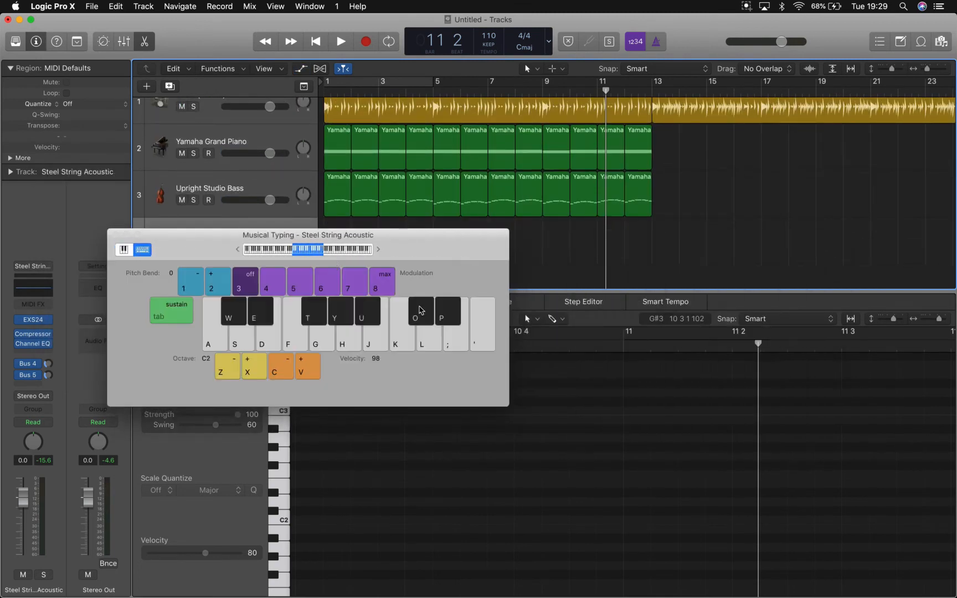
# Step: Rehearse the riff alternating C–G and C–A intervals on the acoustic guitar with Musical Typing
pyautogui.press('a')
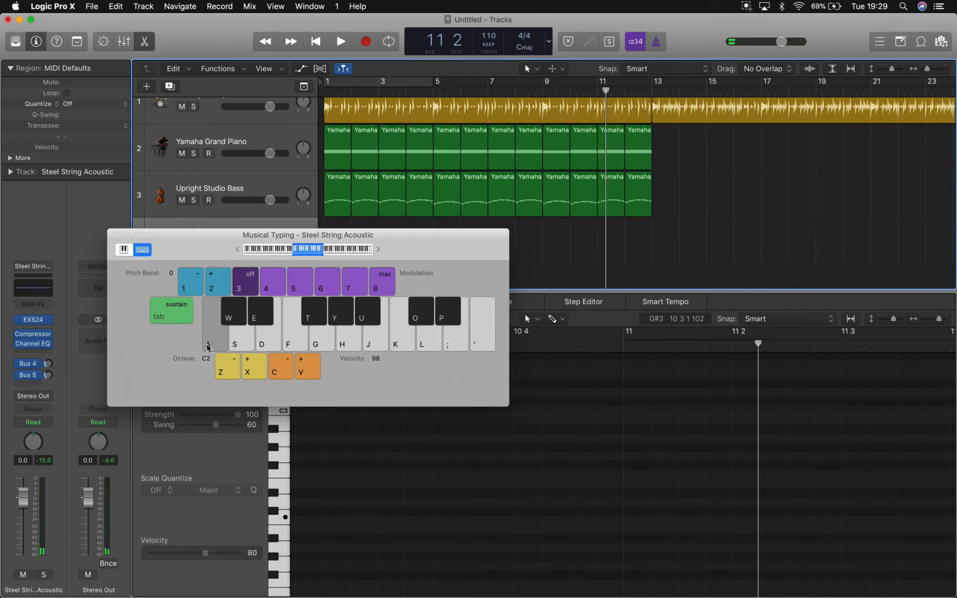
pyautogui.press('g')
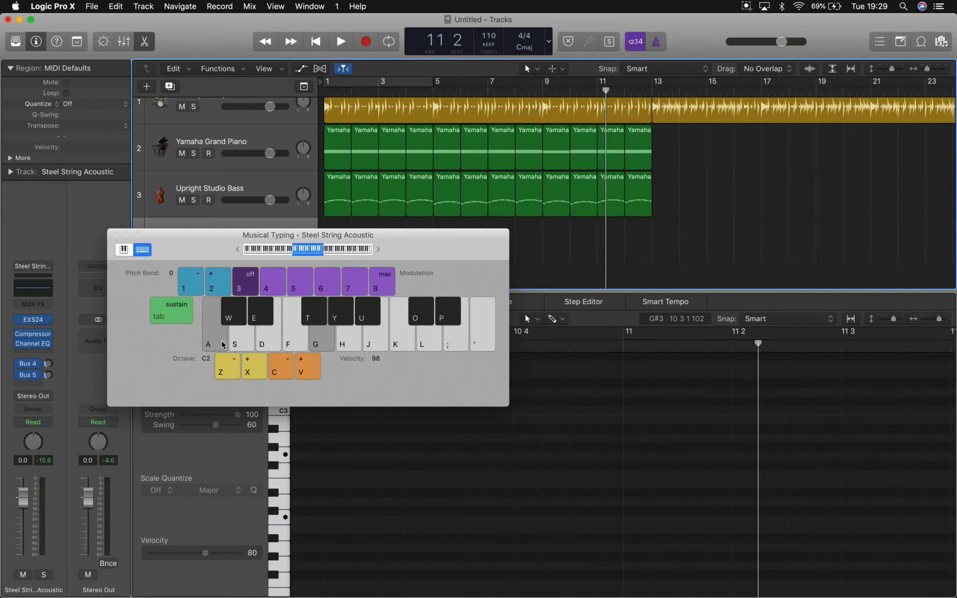
pyautogui.press('a')
pyautogui.press('g')
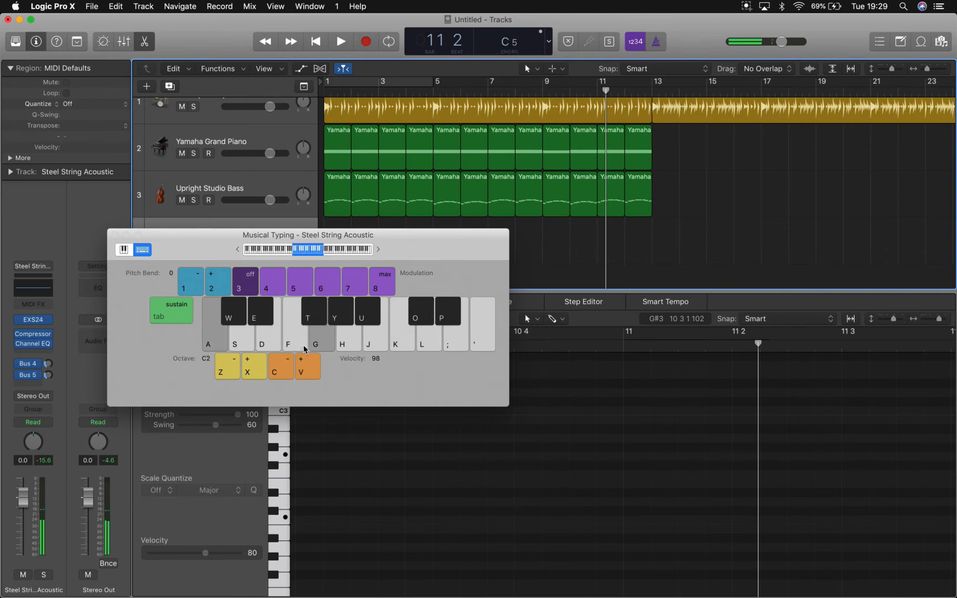
pyautogui.press('a')
pyautogui.press('h')
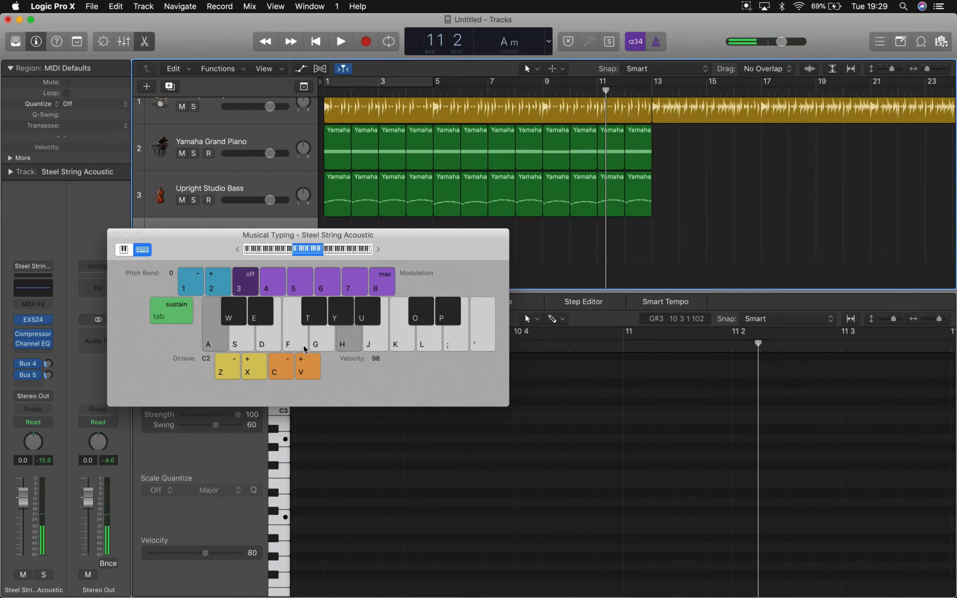
pyautogui.press('h')
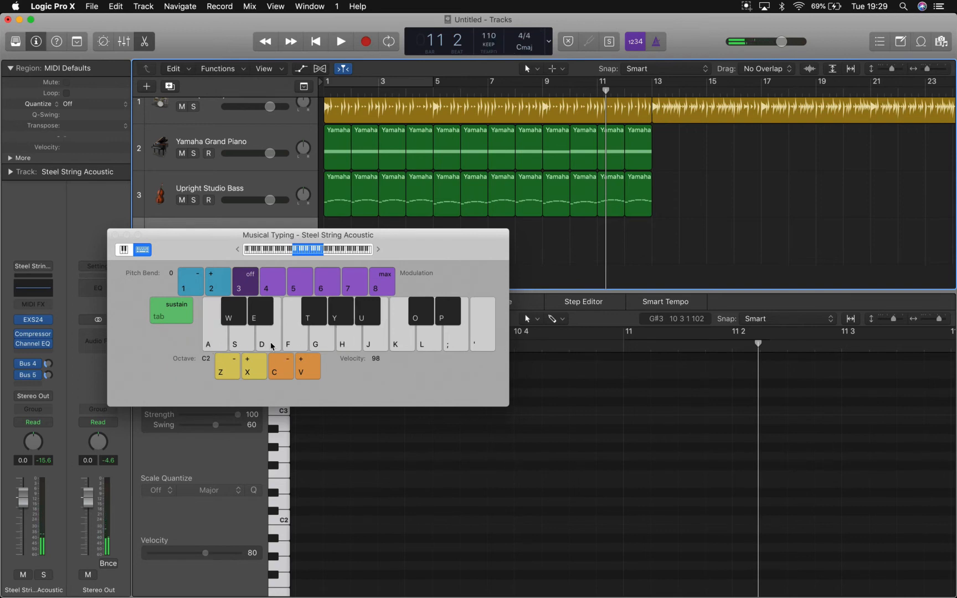
pyautogui.press('a')
pyautogui.press('g')
pyautogui.press('a')
pyautogui.press('g')
pyautogui.press('a')
pyautogui.press('a')
pyautogui.press('h')
pyautogui.press('g')
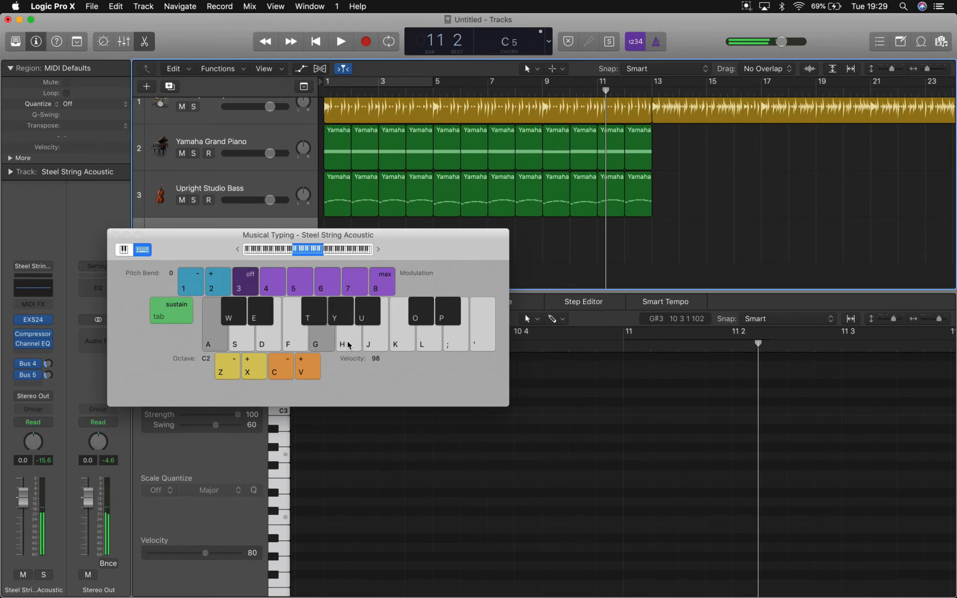
# Step: Move Musical Typing over the Piano Roll, return the playhead to bar 1, and test the C and G notes on the record-enabled guitar track
pyautogui.moveTo(208, 260); pyautogui.dragTo(441, 381)
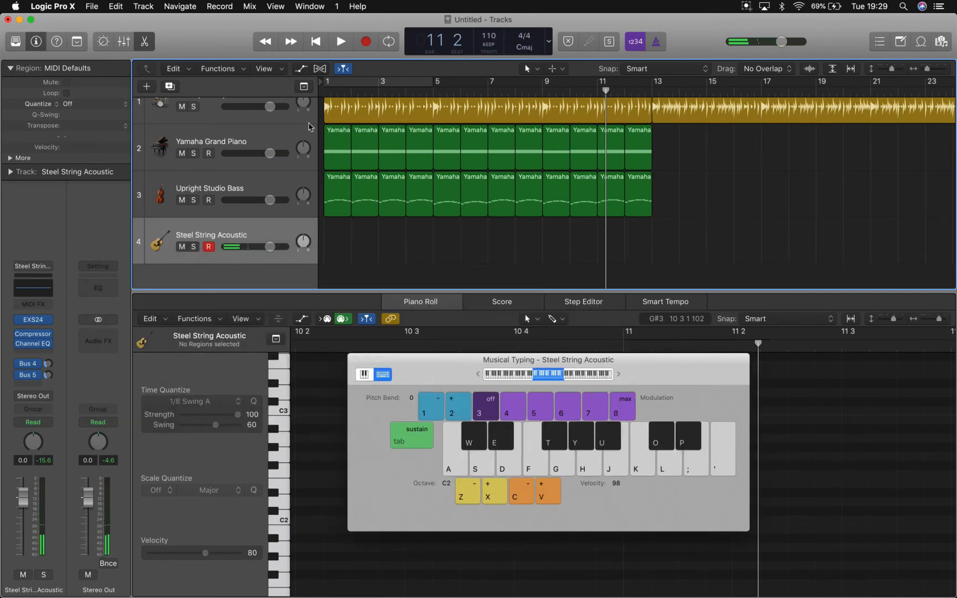
pyautogui.press('Return')
pyautogui.moveTo(324, 91); pyautogui.dragTo(279, 100)
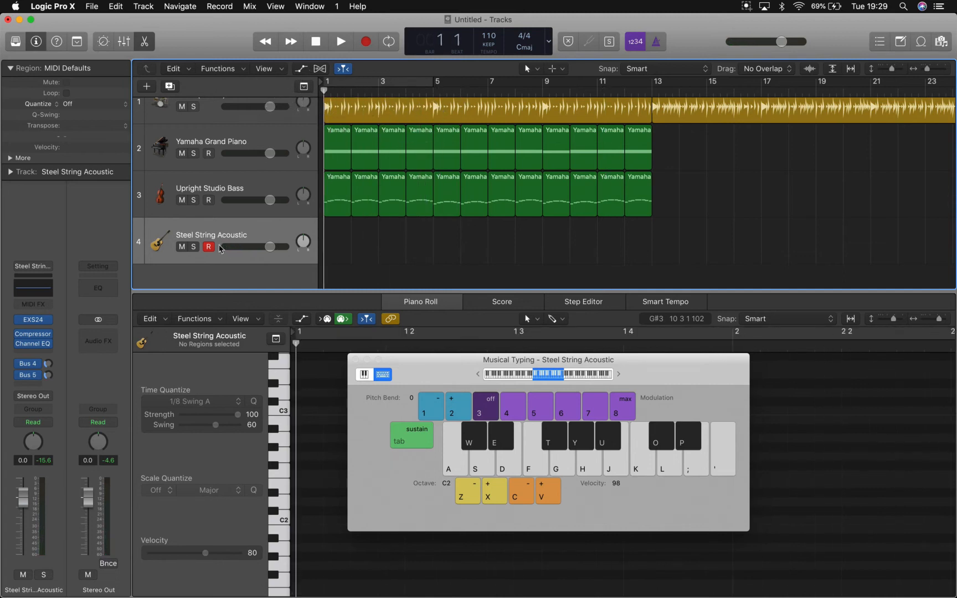
pyautogui.press('a')
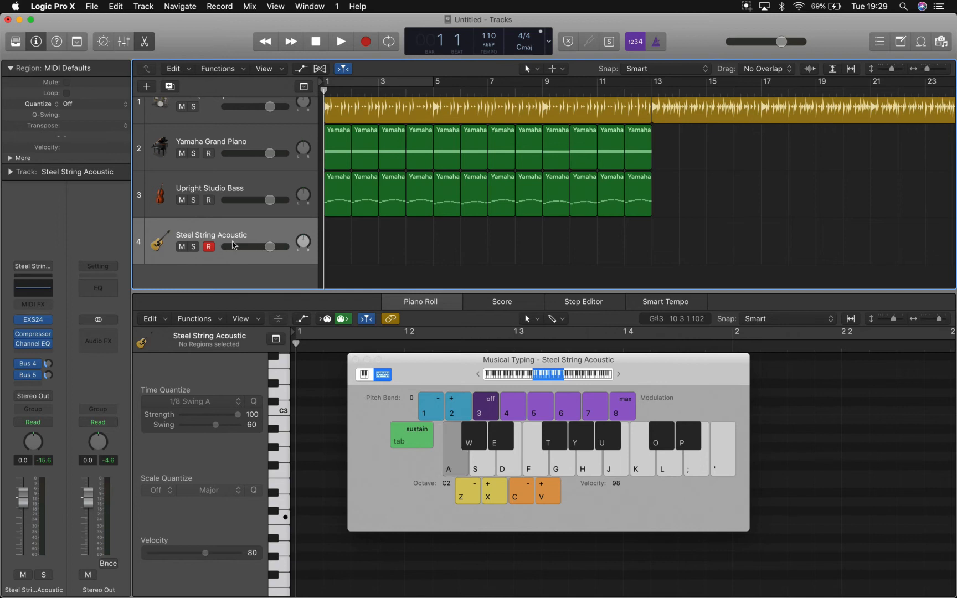
pyautogui.press('g')
pyautogui.press('a')
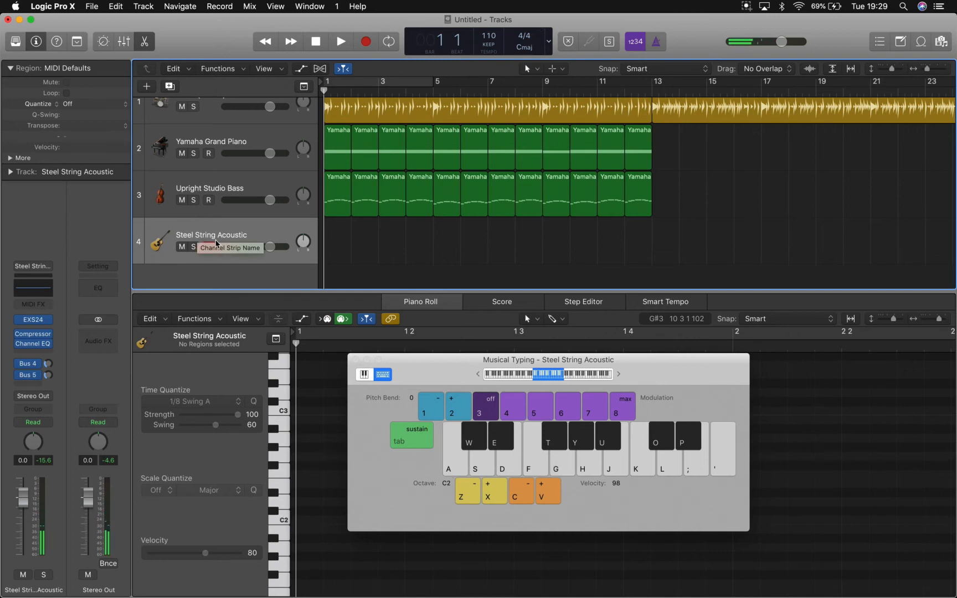
pyautogui.click(209, 247)
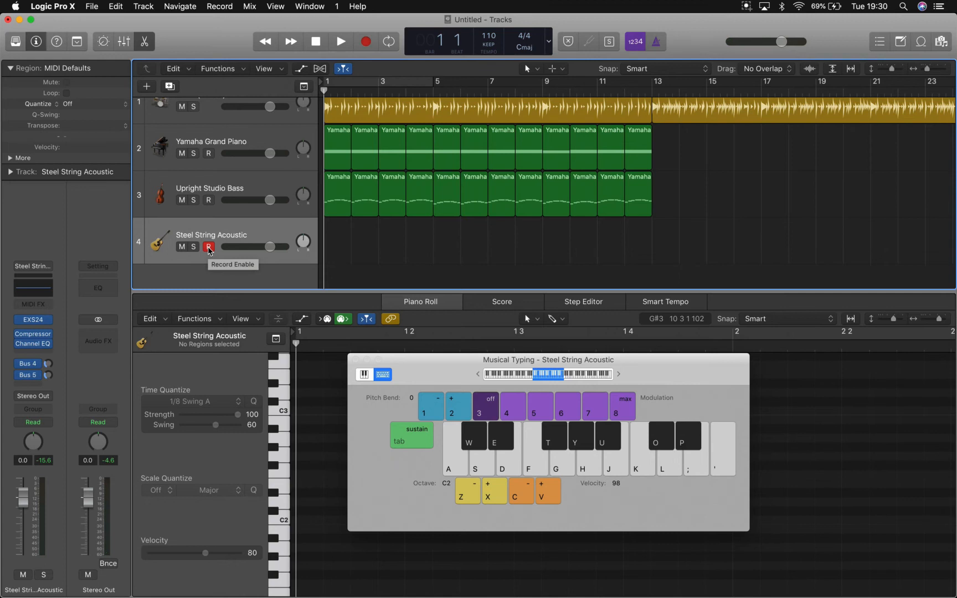
# Step: Record the alternating C–G and C–A riff on the Steel String Acoustic track from bar 1 into bar 4
pyautogui.click(366, 42)
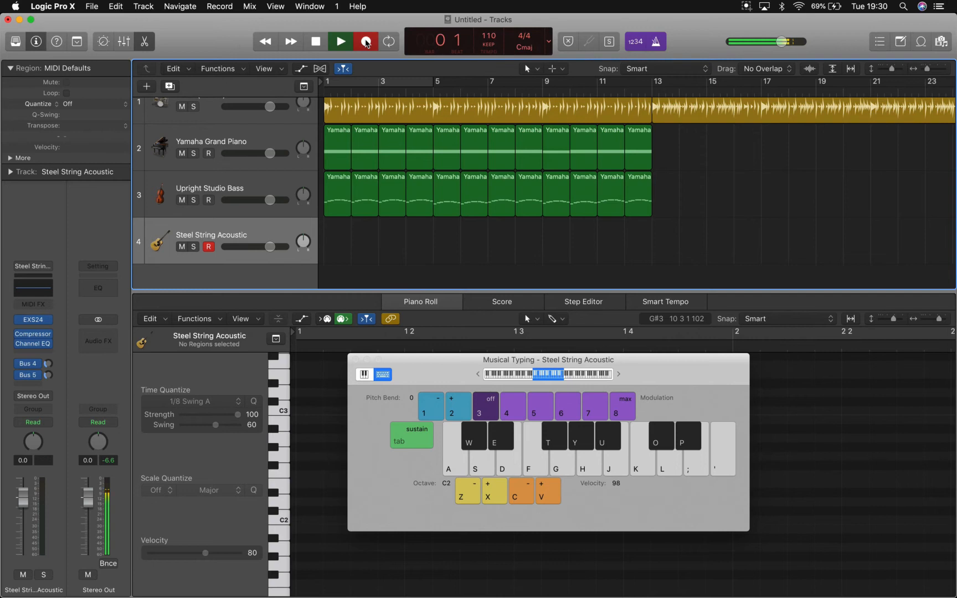
pyautogui.press('a')
pyautogui.press('g')
pyautogui.press('a')
pyautogui.press('h')
pyautogui.press('a')
pyautogui.press('g')
pyautogui.press('h')
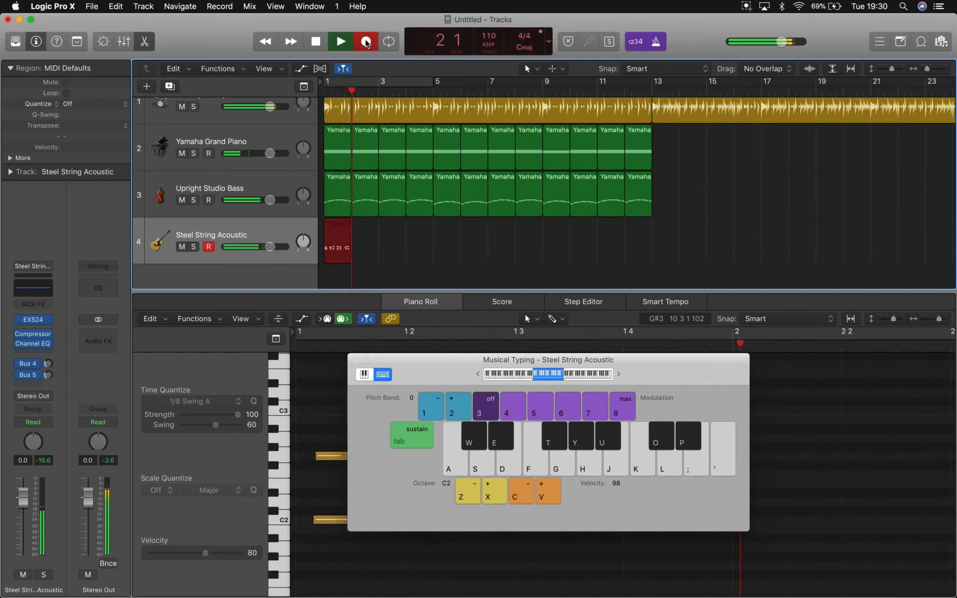
pyautogui.press('a')
pyautogui.press('g')
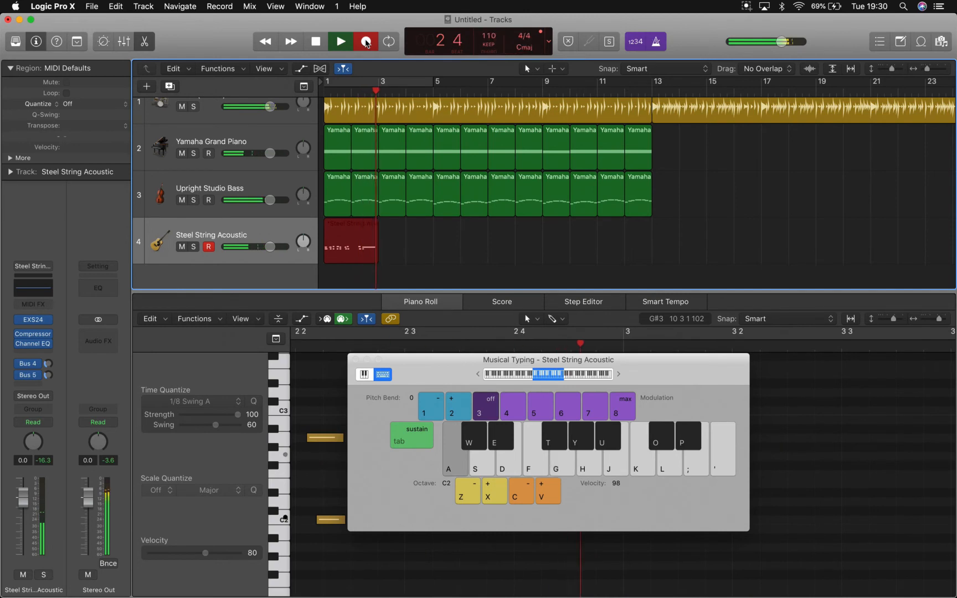
pyautogui.press('a')
pyautogui.press('g')
pyautogui.press('a')
pyautogui.press('h')
pyautogui.press('a')
pyautogui.press('h')
pyautogui.press('a')
pyautogui.press('g')
pyautogui.press('a')
pyautogui.press('g')
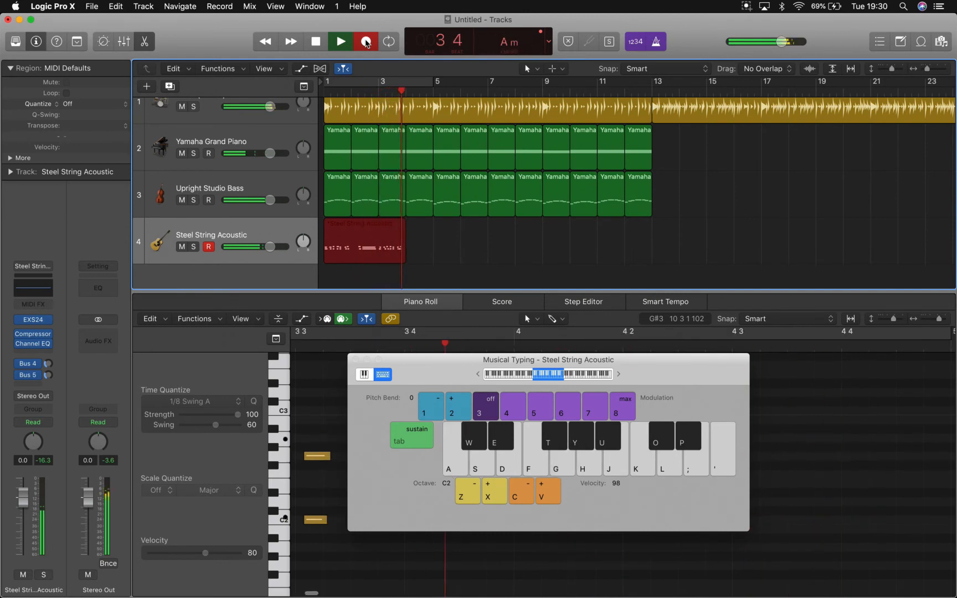
pyautogui.press('g')
pyautogui.press('a')
pyautogui.press('h')
pyautogui.press('a')
pyautogui.press('g')
pyautogui.press('space')
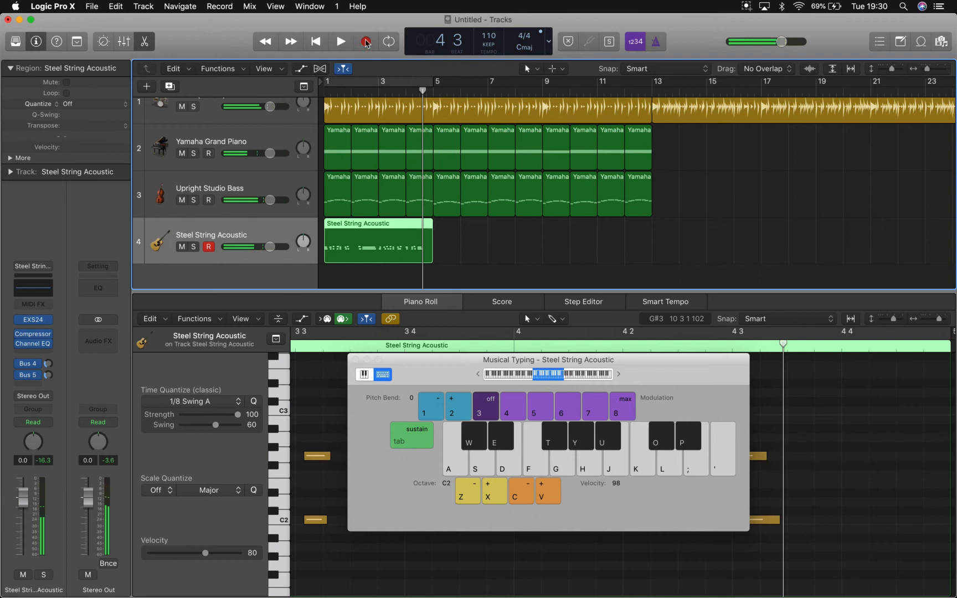
# Step: Move Musical Typing clear of the Piano Roll, select all recorded guitar notes and shift them slightly earlier to start on bar 1
pyautogui.moveTo(434, 363); pyautogui.dragTo(643, 31)
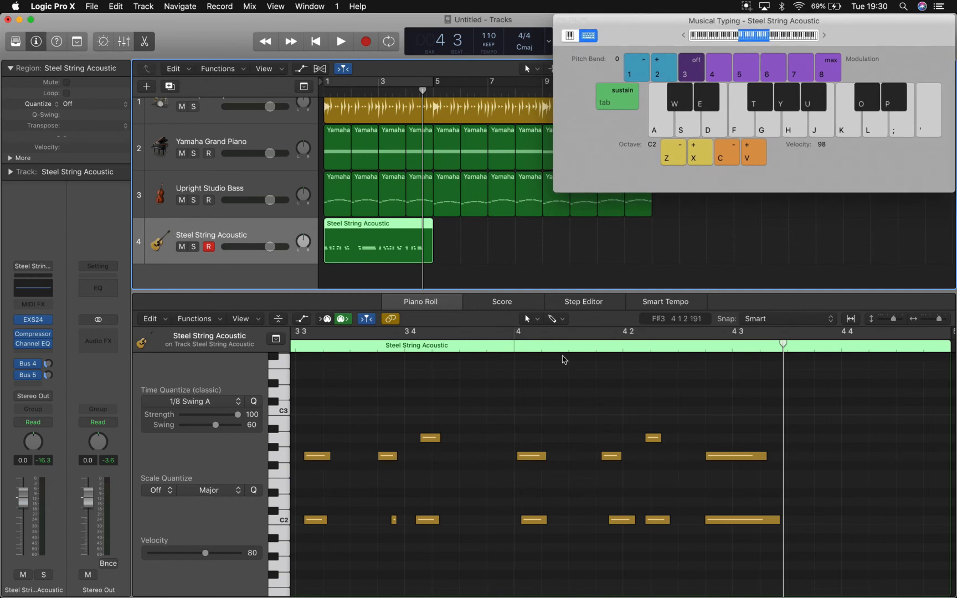
pyautogui.hscroll(-20, 522, 524)
pyautogui.scroll(-5, 523, 525)
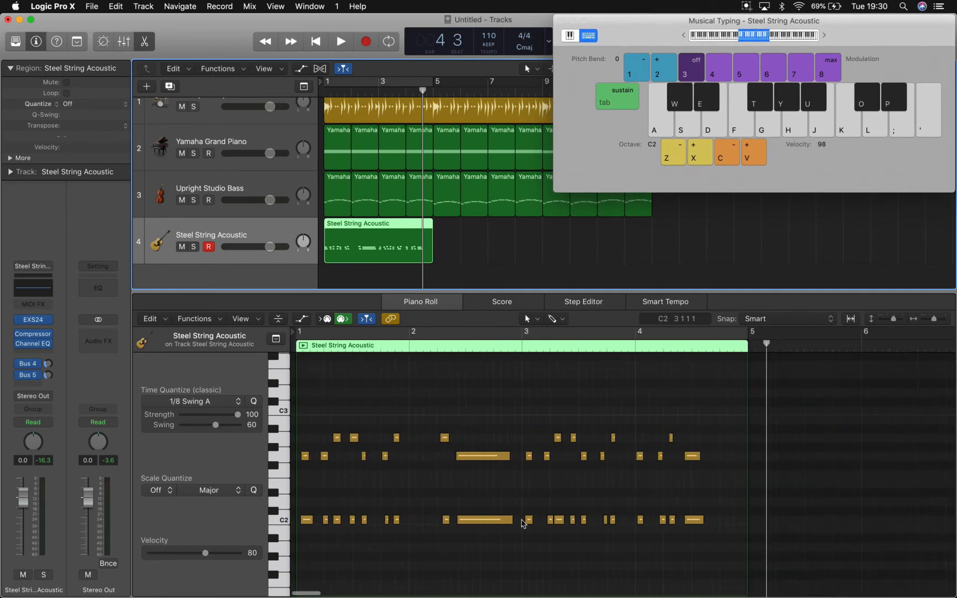
pyautogui.scroll(3, 522, 523)
pyautogui.hscroll(-5, 523, 523)
pyautogui.moveTo(829, 541); pyautogui.dragTo(309, 407)
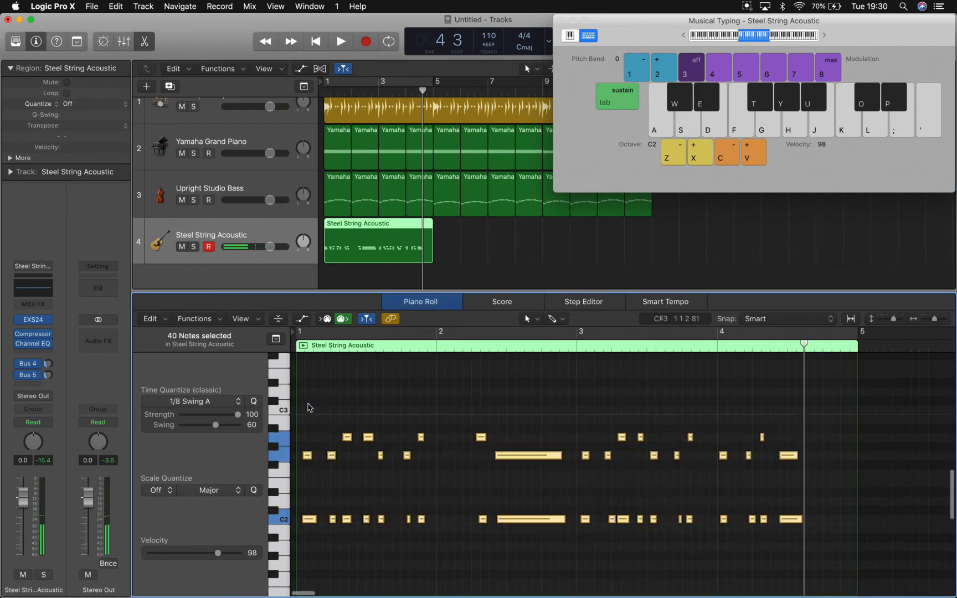
pyautogui.scroll(3, 309, 407)
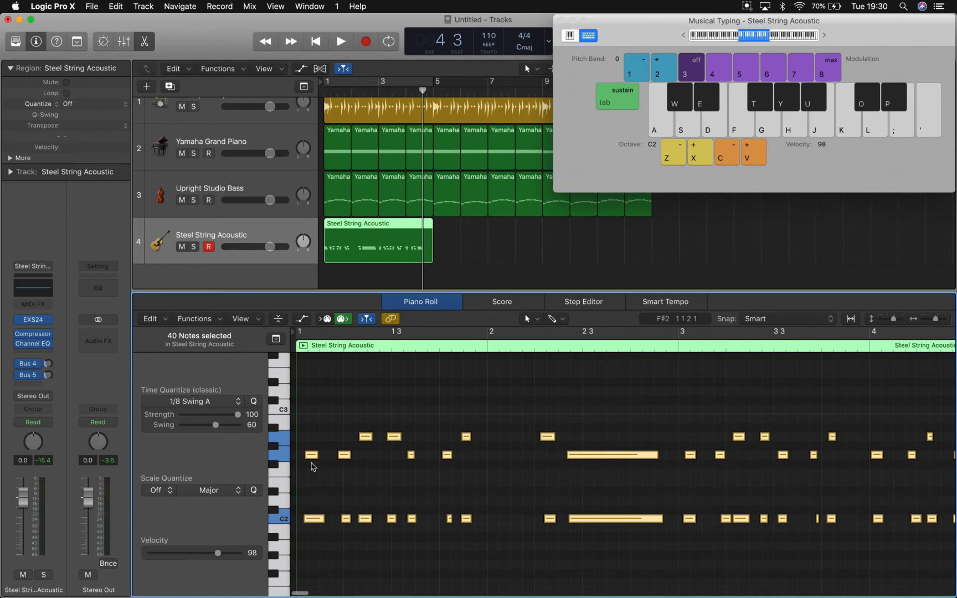
pyautogui.moveTo(313, 457); pyautogui.dragTo(306, 456)
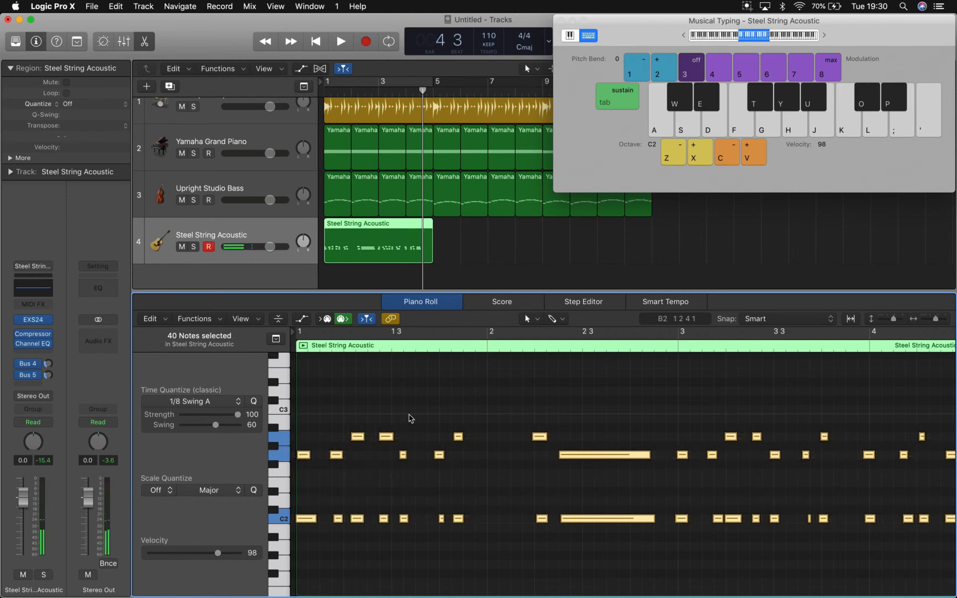
# Step: Quantize the selected guitar notes to 1/8 Swing A with swing at 76, then play the riff from bar 1 into bar 4
pyautogui.click(204, 401)
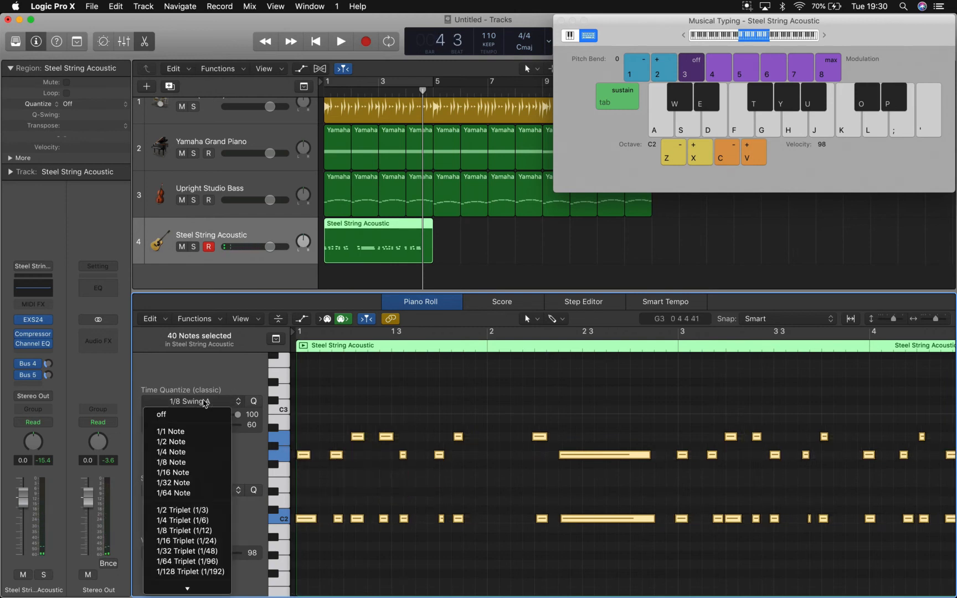
pyautogui.scroll(-5, 197, 498)
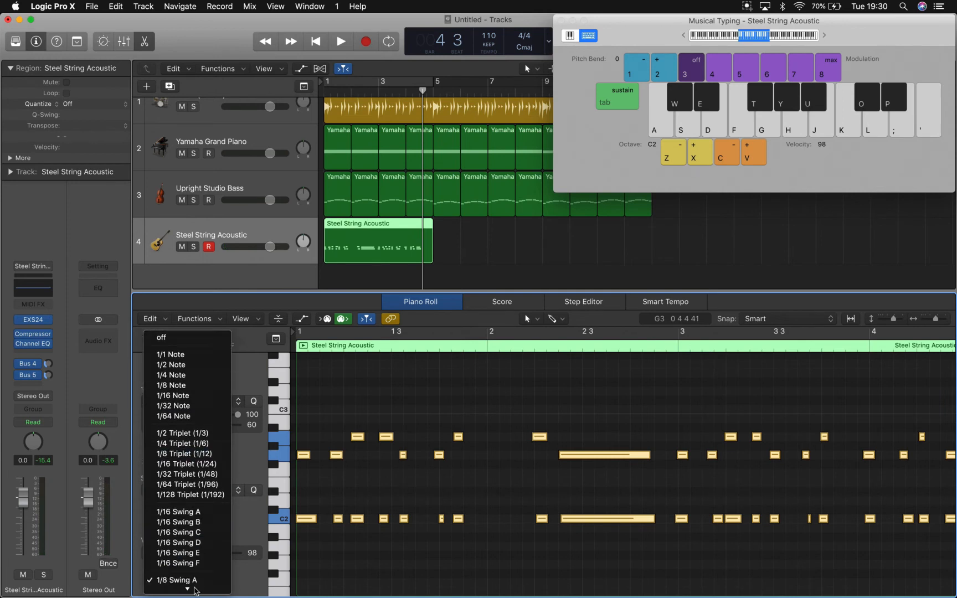
pyautogui.click(183, 563)
pyautogui.moveTo(216, 426)
pyautogui.mouseDown()
pyautogui.moveTo(184, 427)
pyautogui.moveTo(223, 428)
pyautogui.mouseUp()
pyautogui.press('Return')
pyautogui.press('space')
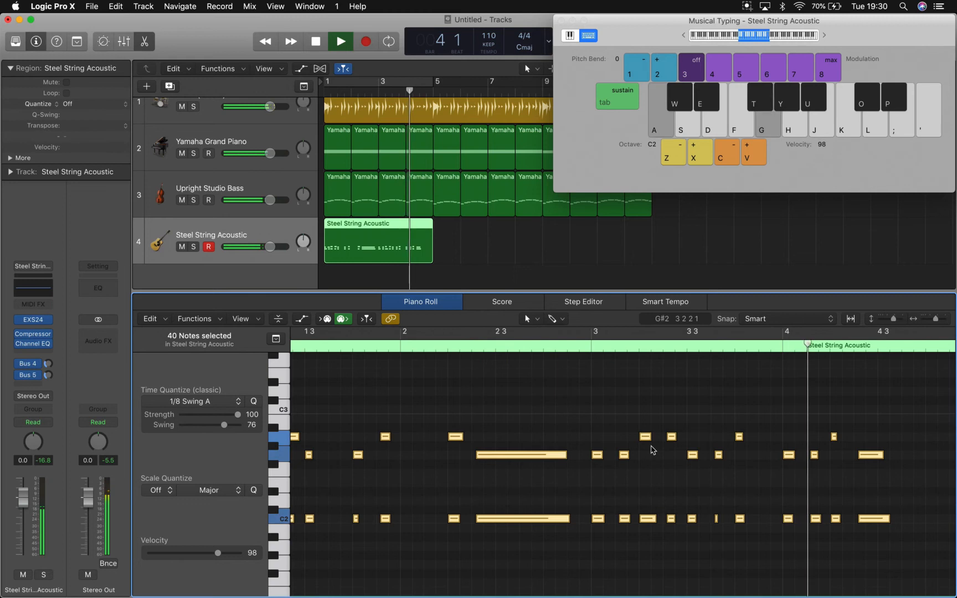
pyautogui.press('space')
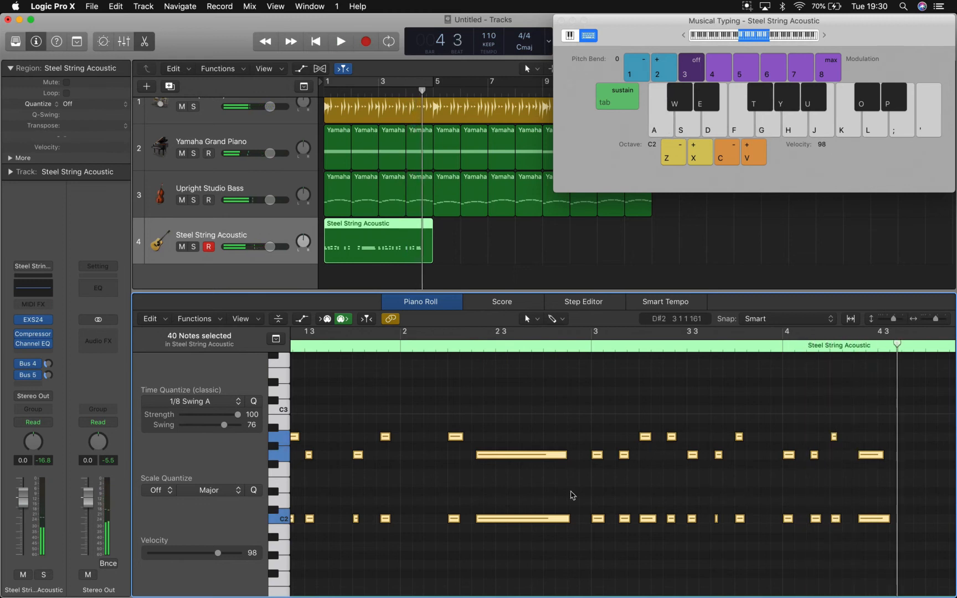
# Step: Delete the guitar notes in bars 1 and 2, keeping the riff in bars 3 and 4
pyautogui.moveTo(567, 549); pyautogui.dragTo(264, 394)
pyautogui.press('Delete')
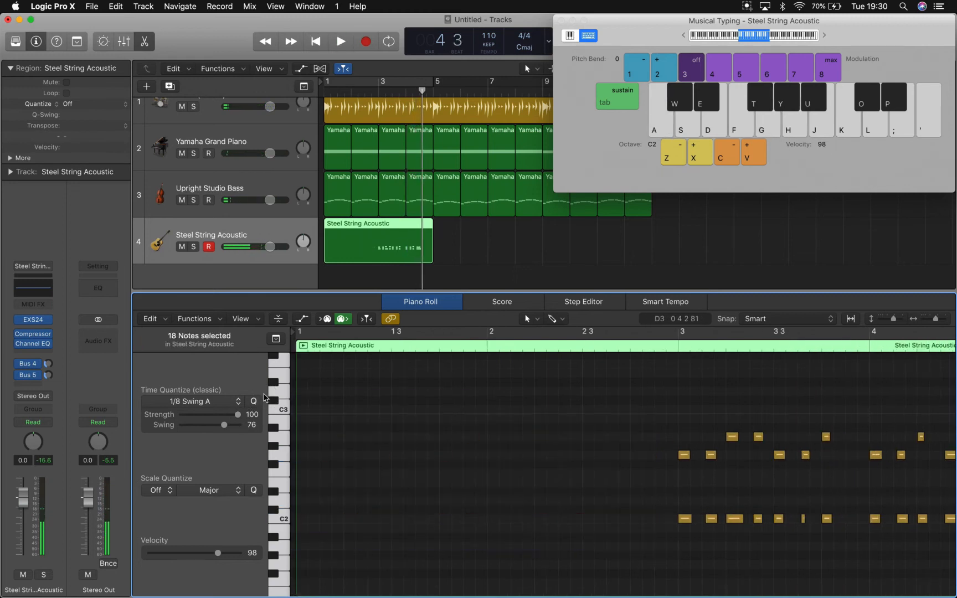
pyautogui.hscroll(3, 365, 409)
pyautogui.press('super+a')
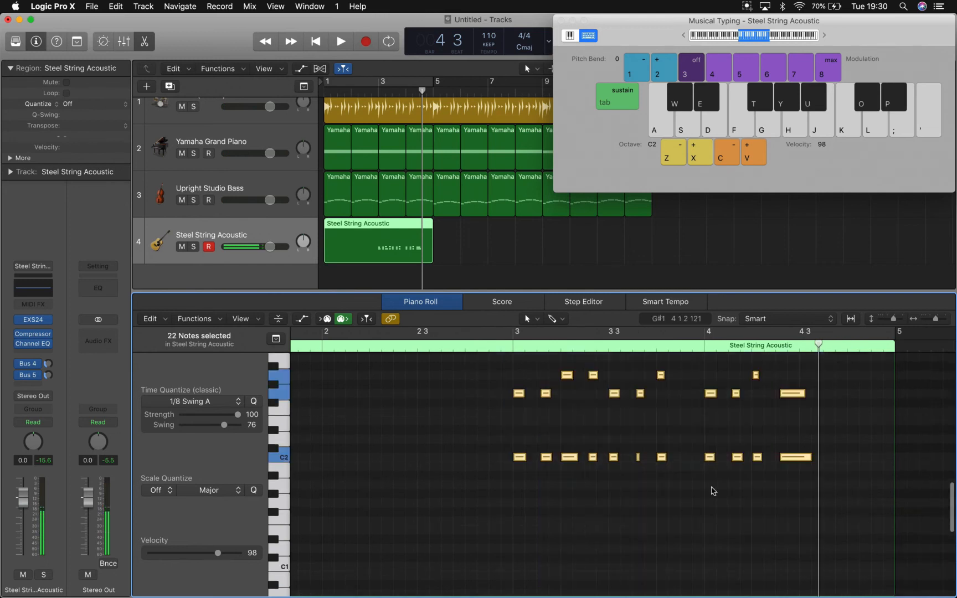
# Step: Copy a C2–A2 note pair into the gap at the end of bar 3 and set its swing to 79
pyautogui.scroll(1, 538, 471)
pyautogui.moveTo(677, 548); pyautogui.dragTo(685, 436)
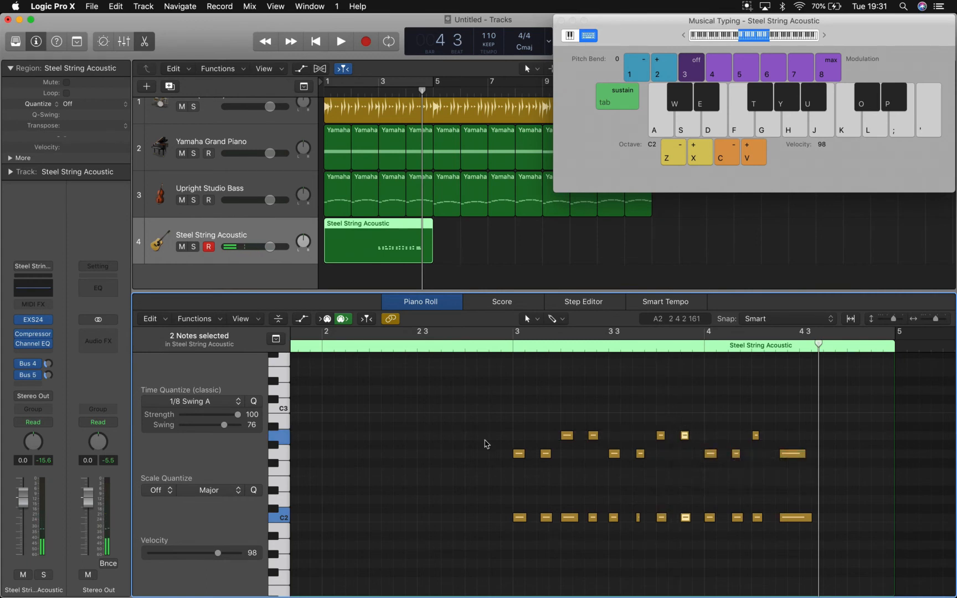
pyautogui.moveTo(228, 427); pyautogui.dragTo(232, 429)
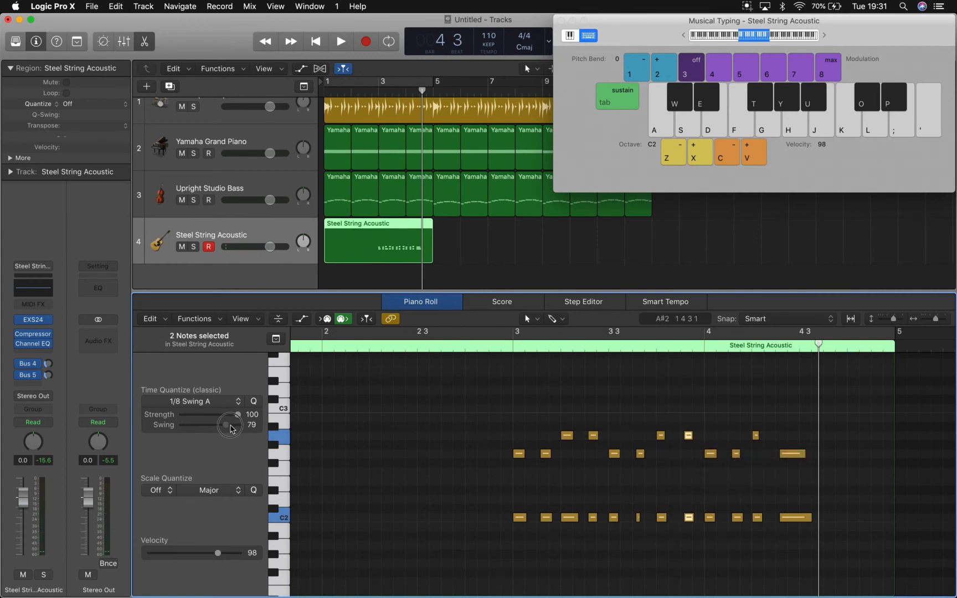
# Step: Copy all the guitar notes of bars 3 and 4 to start at bar 1
pyautogui.click(488, 385)
pyautogui.moveTo(471, 393); pyautogui.dragTo(936, 596)
pyautogui.scroll(3, 662, 457)
pyautogui.hscroll(-5, 551, 491)
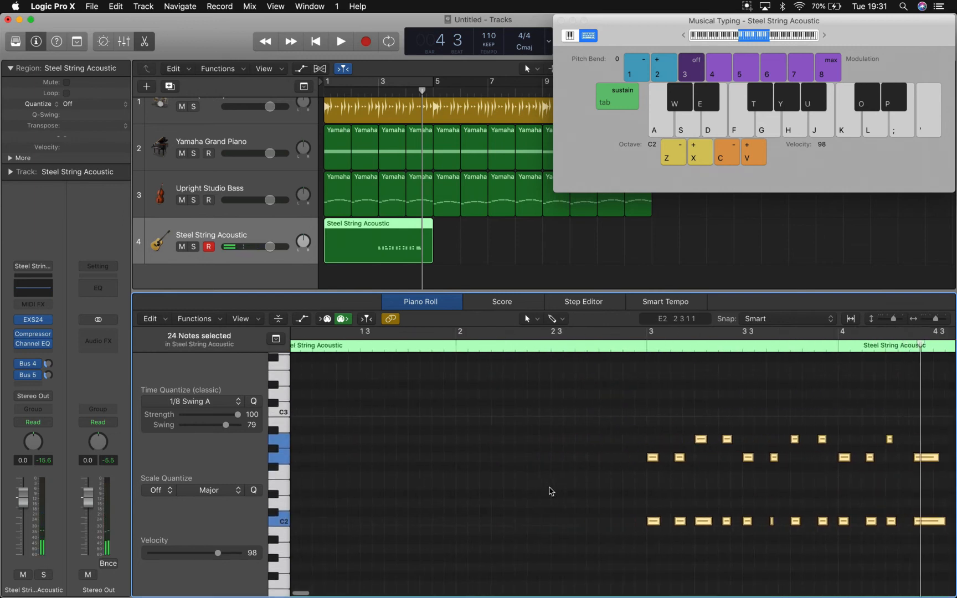
pyautogui.moveTo(683, 460); pyautogui.dragTo(303, 459)
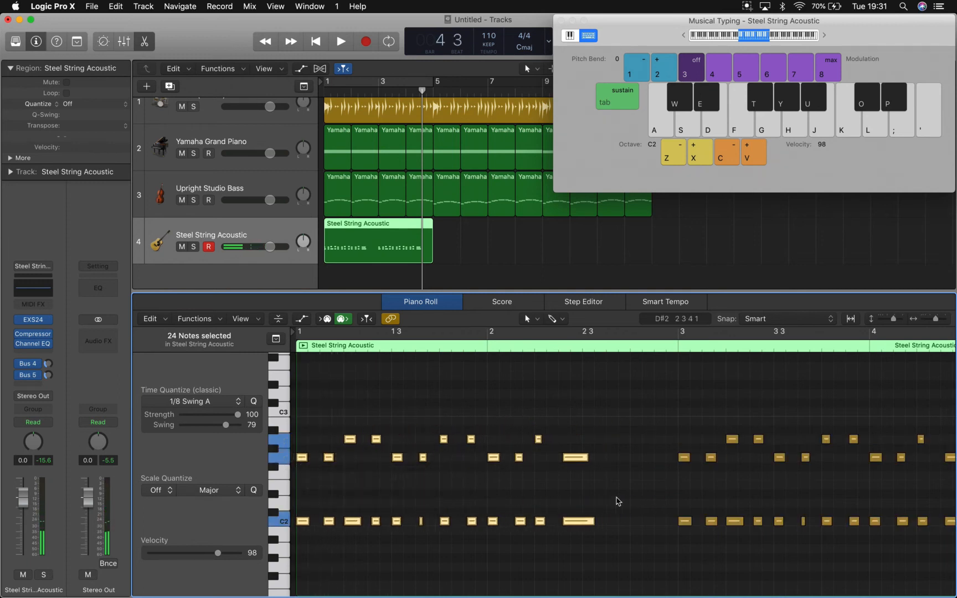
# Step: Lengthen the last C2 and G2 notes in bar 2 so they ring almost until bar 3
pyautogui.click(591, 438)
pyautogui.click(587, 521)
pyautogui.moveTo(598, 522); pyautogui.dragTo(665, 523)
pyautogui.moveTo(588, 459); pyautogui.dragTo(671, 549)
# Step: Play the arrangement from bar 1 into bar 3 to hear the edited guitar riff
pyautogui.press('Return')
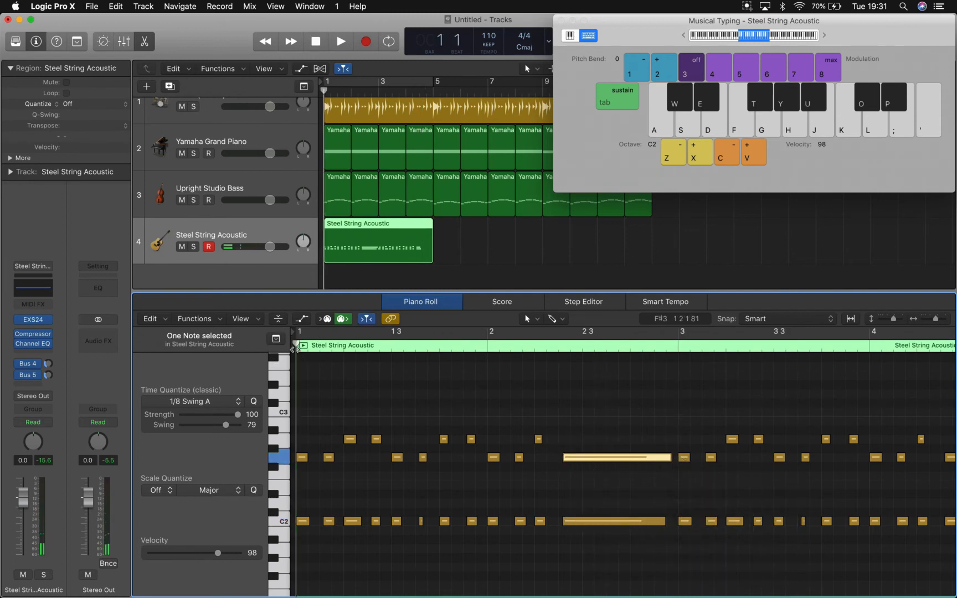
pyautogui.press('space')
pyautogui.press('a')
pyautogui.press('g')
pyautogui.press('a')
pyautogui.press('h')
pyautogui.press('a')
pyautogui.press('g')
pyautogui.press('a')
pyautogui.press('g')
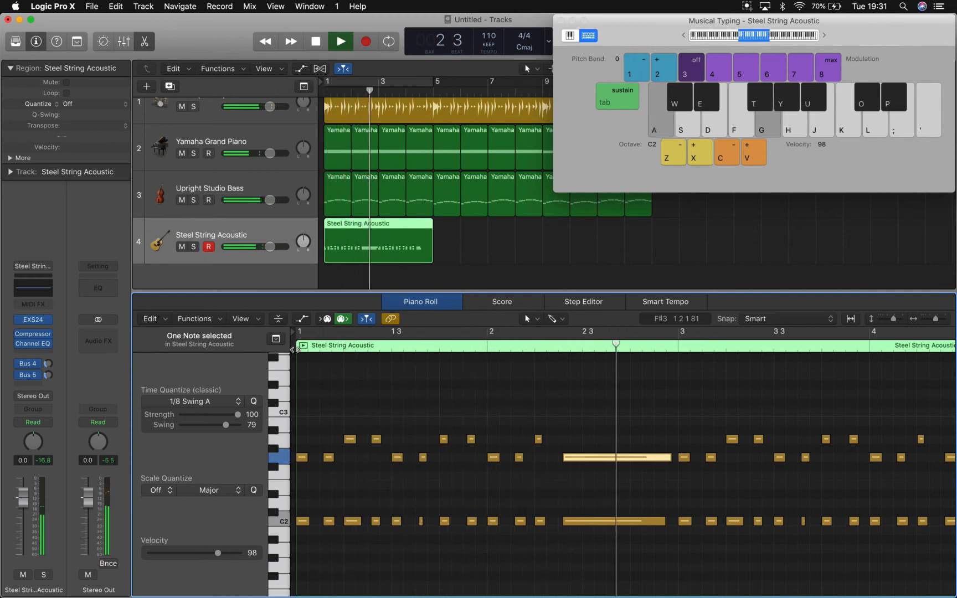
pyautogui.press('a')
pyautogui.press('space')
# Step: Select all the guitar notes, set their quantize swing to 59 and play from bar 1
pyautogui.moveTo(431, 412); pyautogui.dragTo(539, 506)
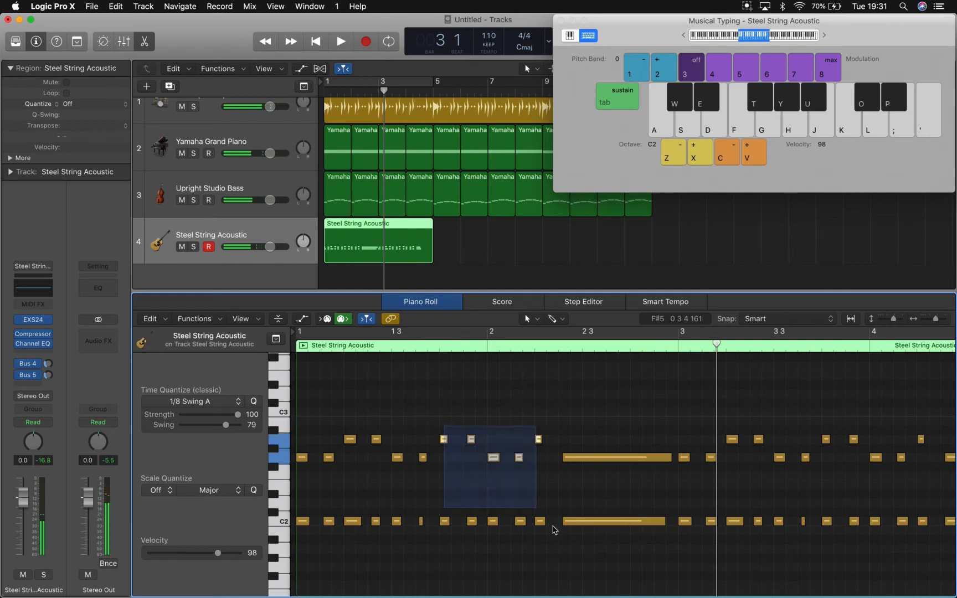
pyautogui.press('super+a')
pyautogui.moveTo(223, 428); pyautogui.dragTo(211, 431)
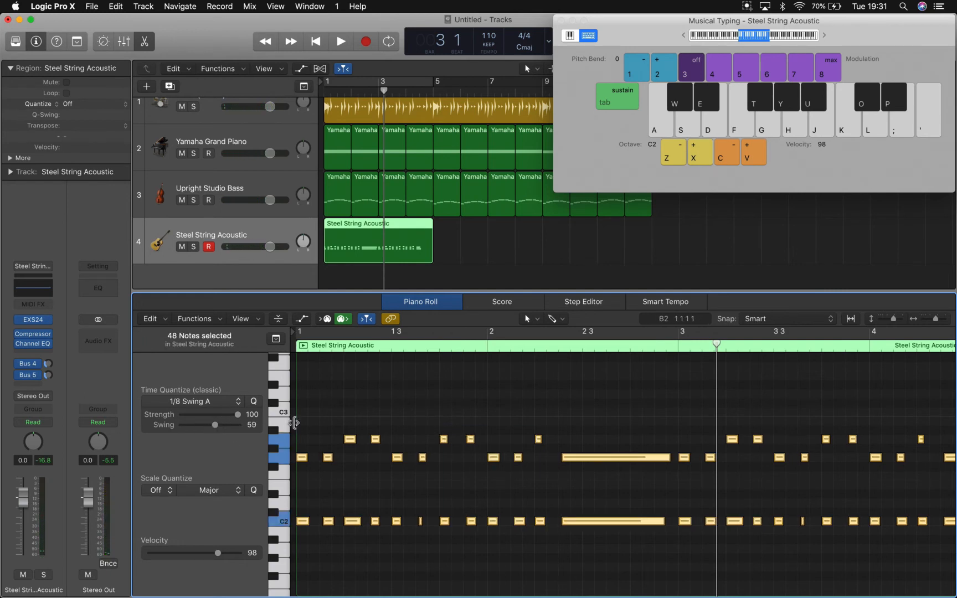
pyautogui.press('Return')
pyautogui.press('space')
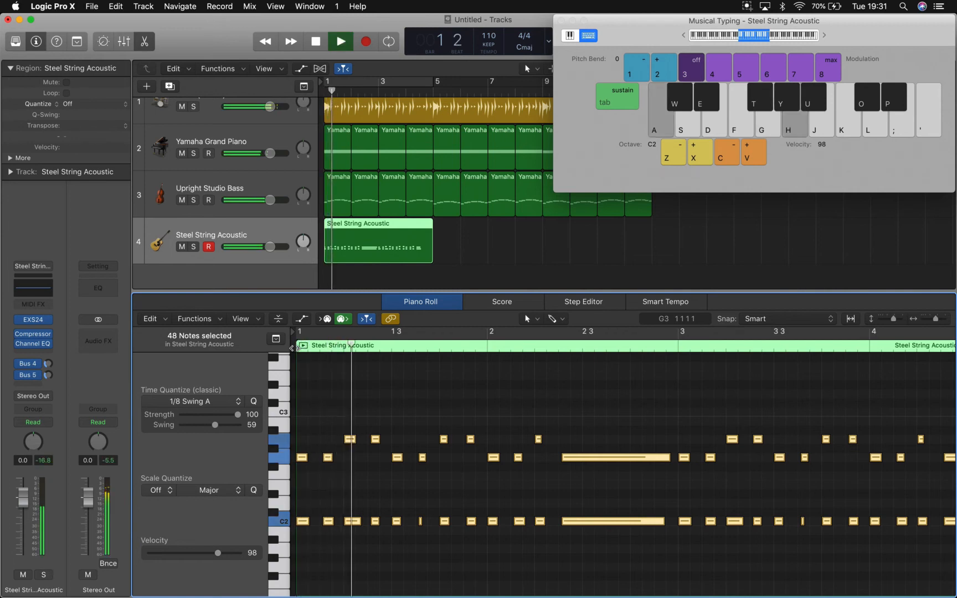
# Step: Lengthen all the selected guitar notes slightly and replay the riff from bar 1
pyautogui.click(330, 458)
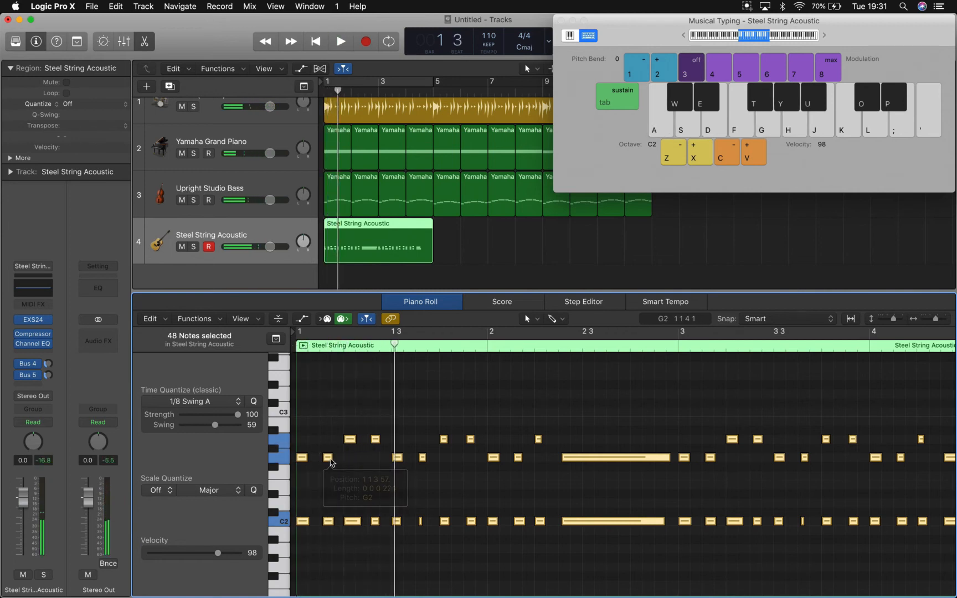
pyautogui.moveTo(330, 459); pyautogui.dragTo(336, 459)
pyautogui.press('Return')
pyautogui.press('space')
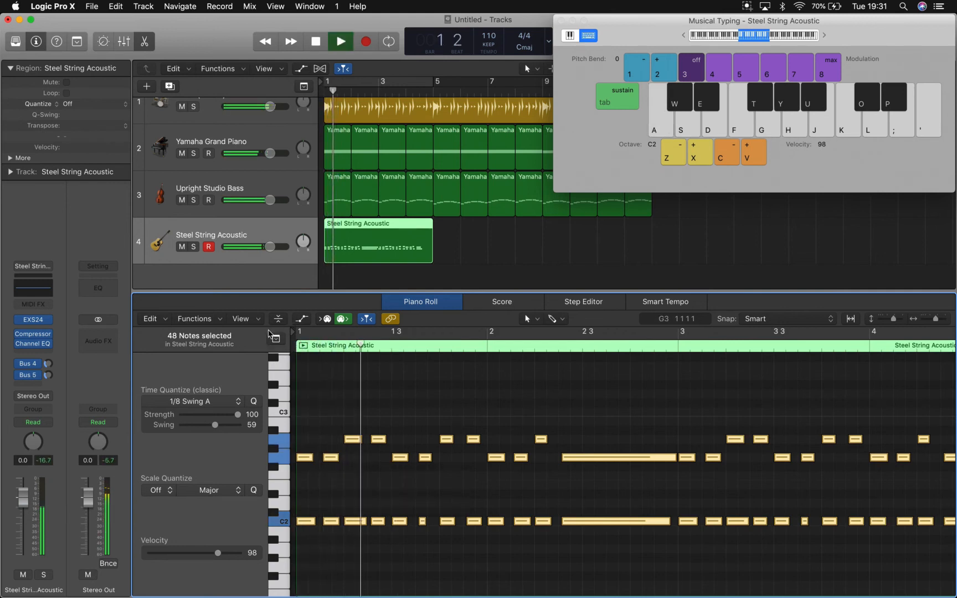
# Step: Lower the Steel String Acoustic volume to -4.3 dB during playback, then close Musical Typing and reselect the guitar region
pyautogui.moveTo(270, 246); pyautogui.dragTo(254, 253)
pyautogui.press('space')
pyautogui.click(433, 271)
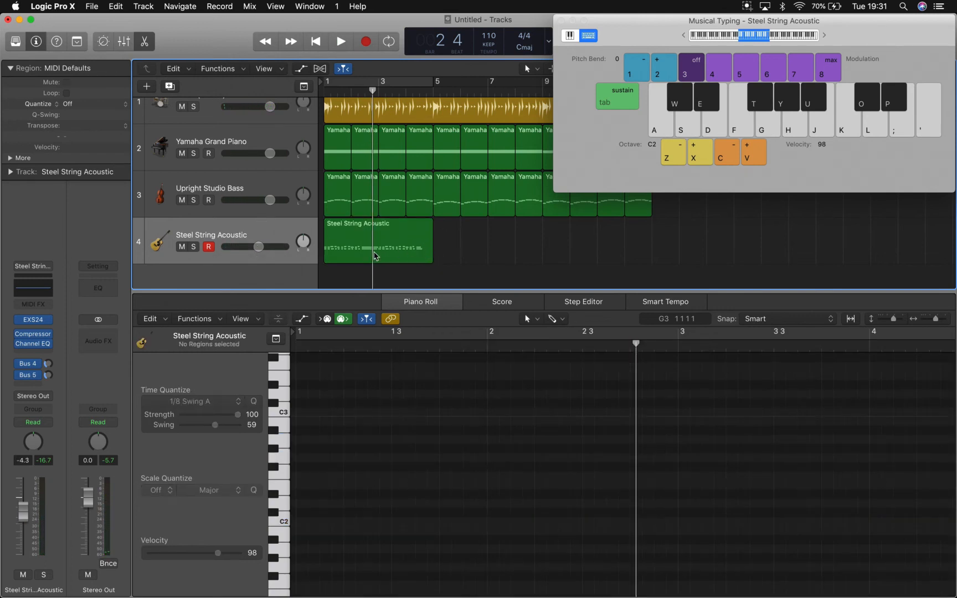
pyautogui.click(561, 20)
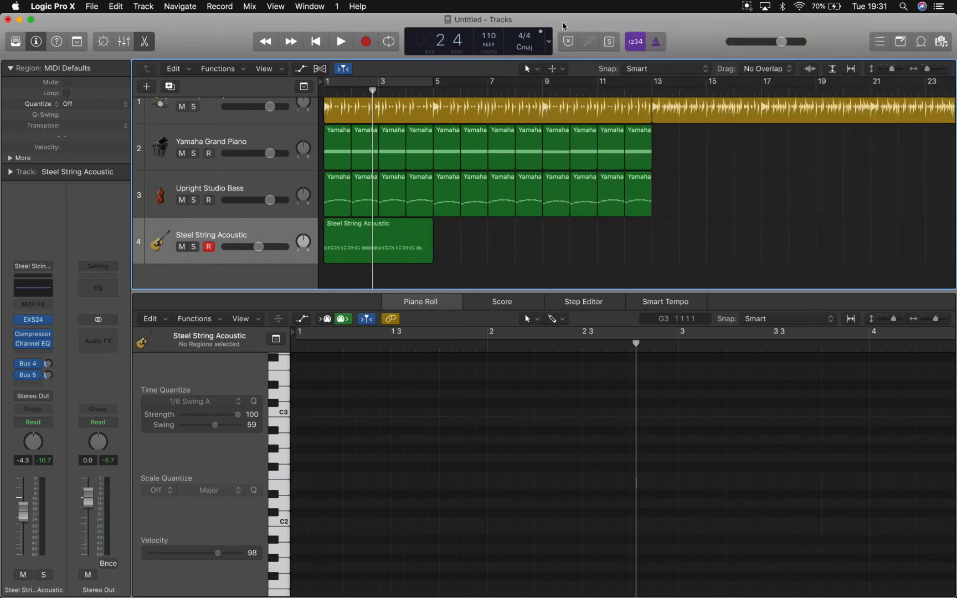
pyautogui.click(370, 250)
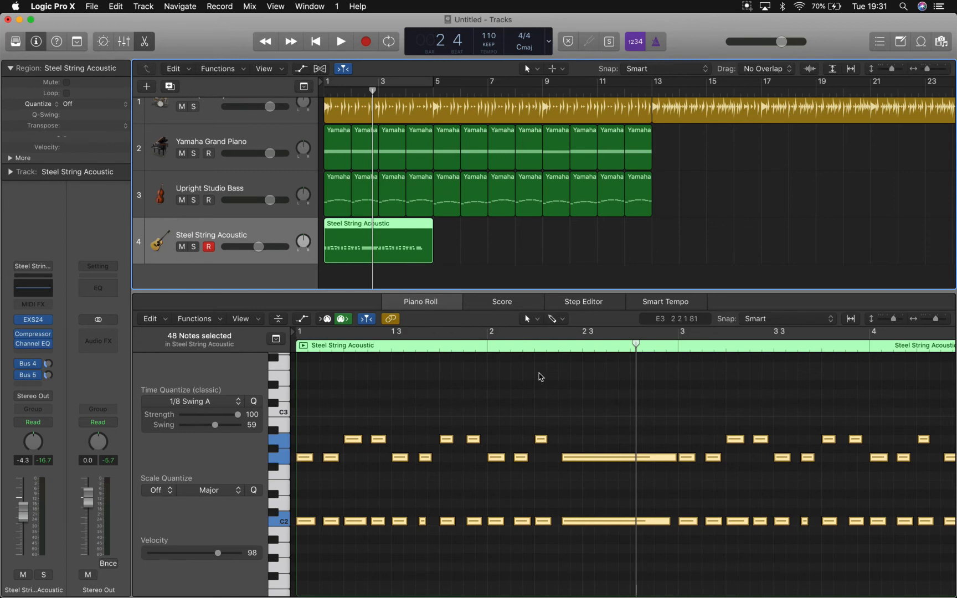
# Step: Reopen Musical Typing for the guitar and move it over the middle of the arrangement
pyautogui.hotkey('ctrl', 'Up')
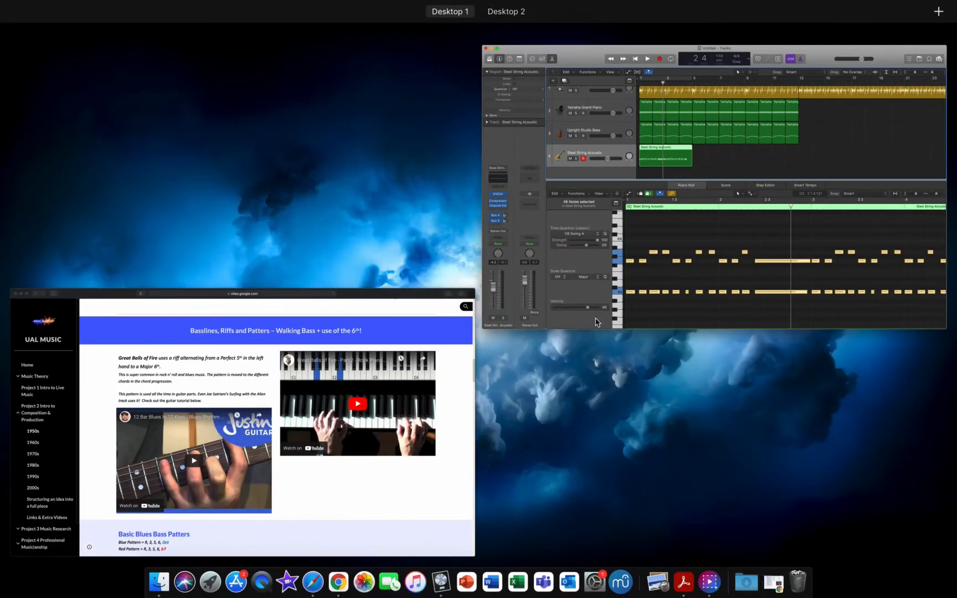
pyautogui.click(677, 263)
pyautogui.press('super+k')
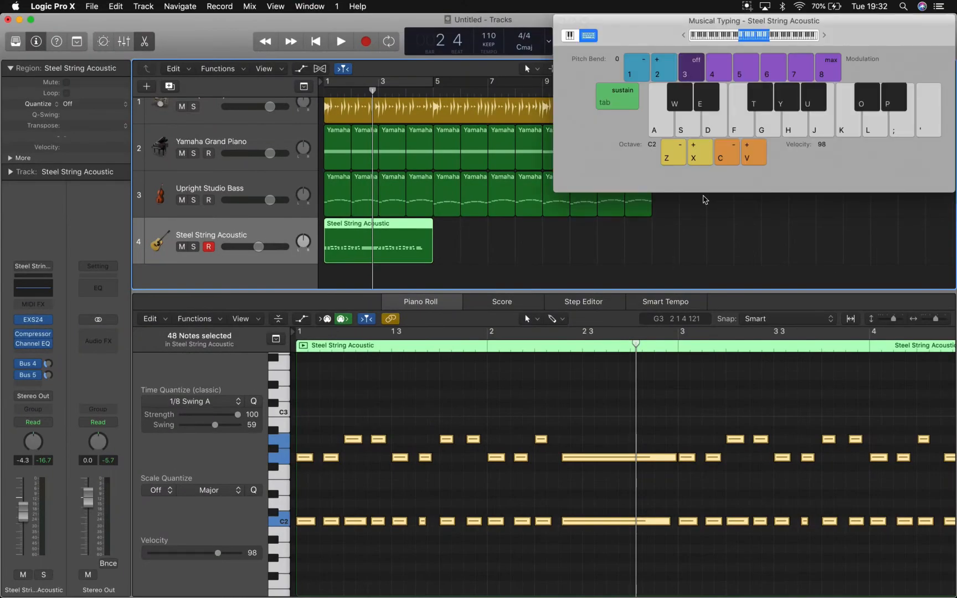
pyautogui.moveTo(681, 53); pyautogui.dragTo(512, 205)
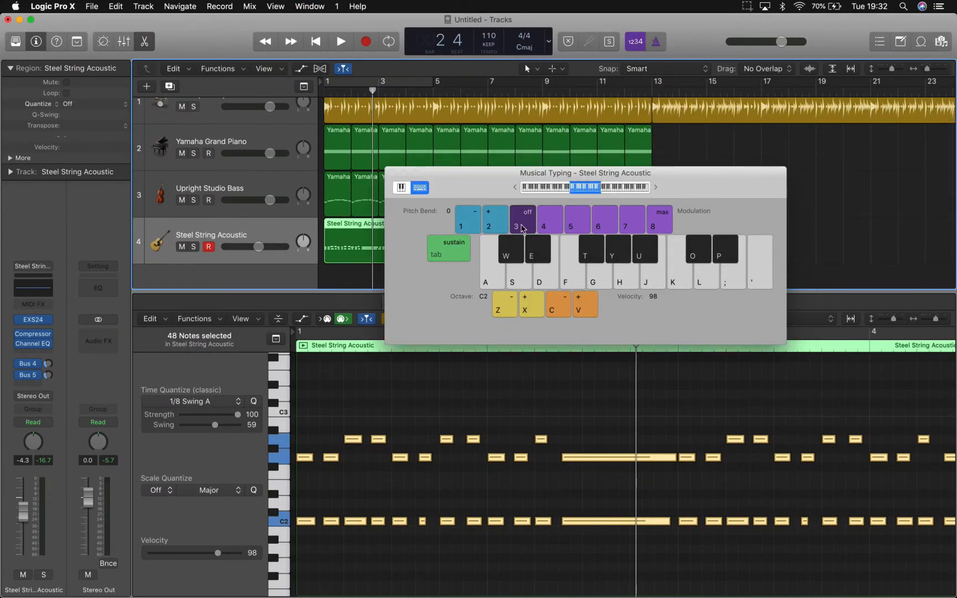
# Step: Try the riff on F on the guitar, counting from F up to C, then alternating F–C and F–D
pyautogui.click(561, 271)
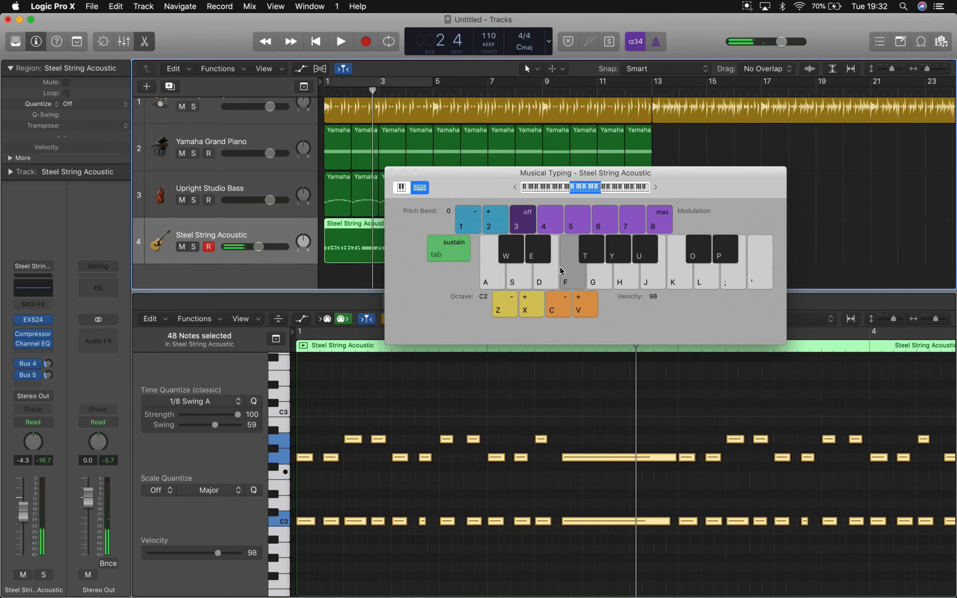
pyautogui.press('f')
pyautogui.press('g')
pyautogui.press('h')
pyautogui.press('j')
pyautogui.press('k')
pyautogui.press('f')
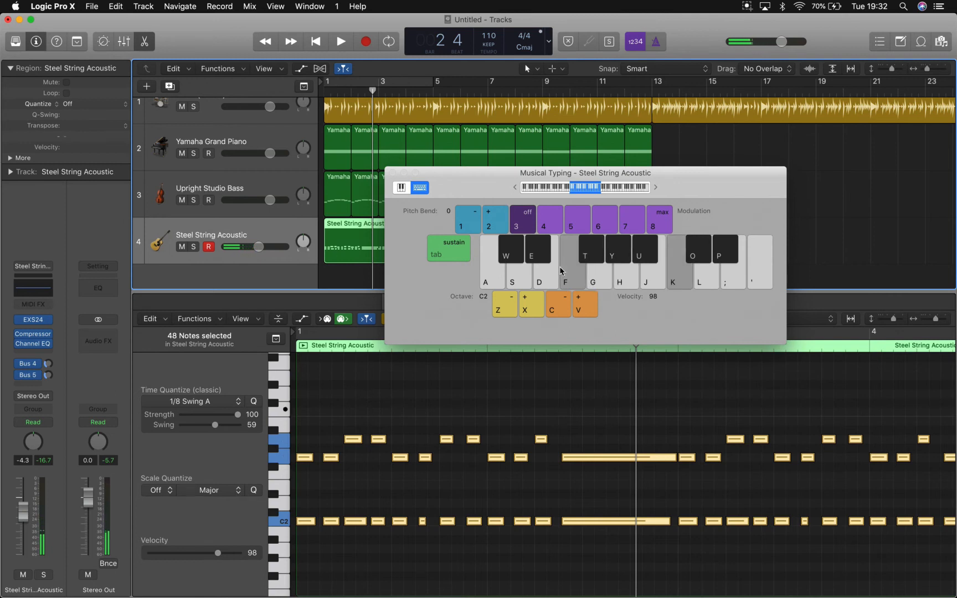
pyautogui.press('k')
pyautogui.press('f')
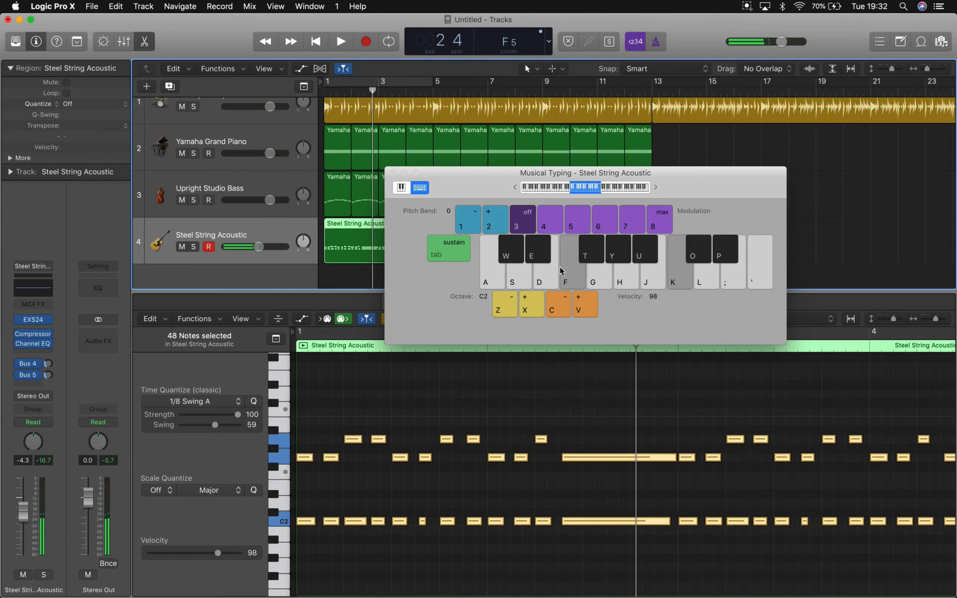
pyautogui.press('f')
pyautogui.press('l')
pyautogui.press('l')
pyautogui.press('f')
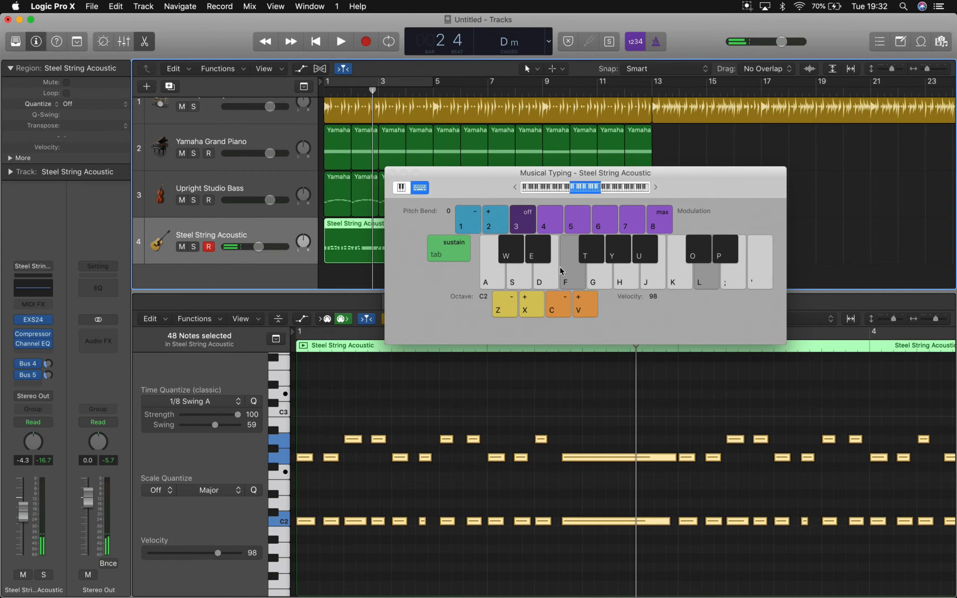
# Step: Play F, G, A, B flat and C on the guitar, then repeat the alternating F–C and F–D pattern
pyautogui.press('f')
pyautogui.press('g')
pyautogui.press('h')
pyautogui.press('u')
pyautogui.press('k')
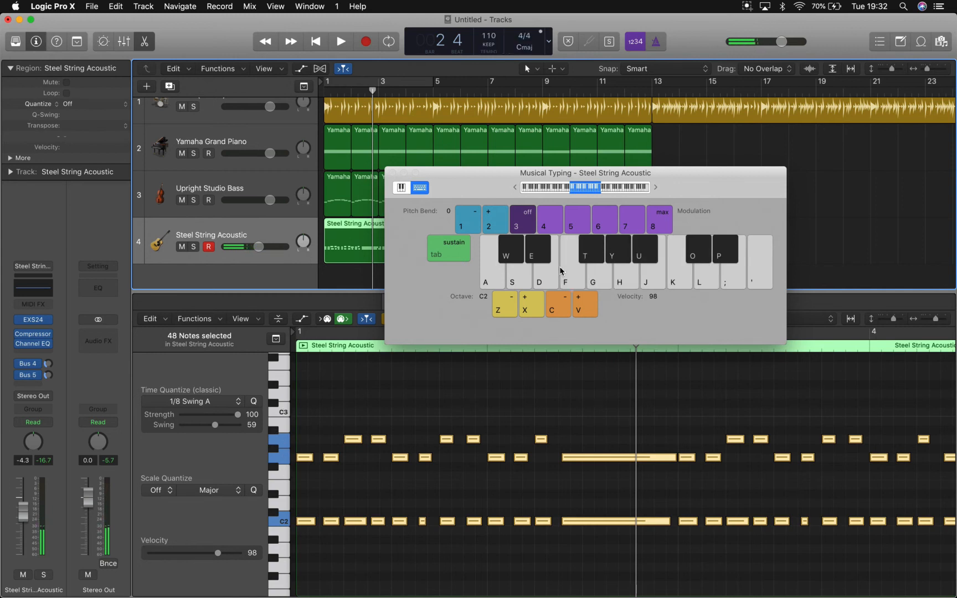
pyautogui.press('f')
pyautogui.press('k')
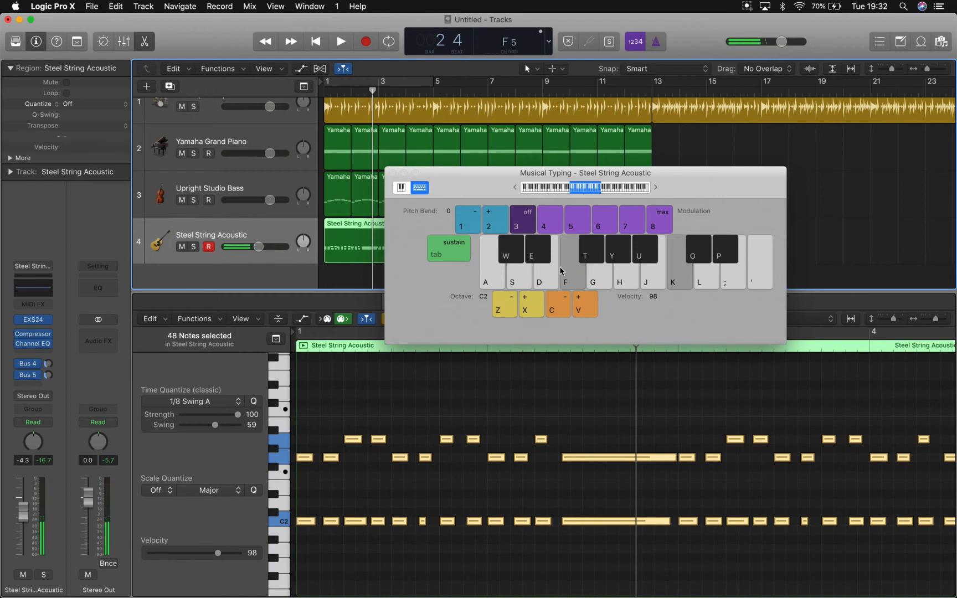
pyautogui.press('l')
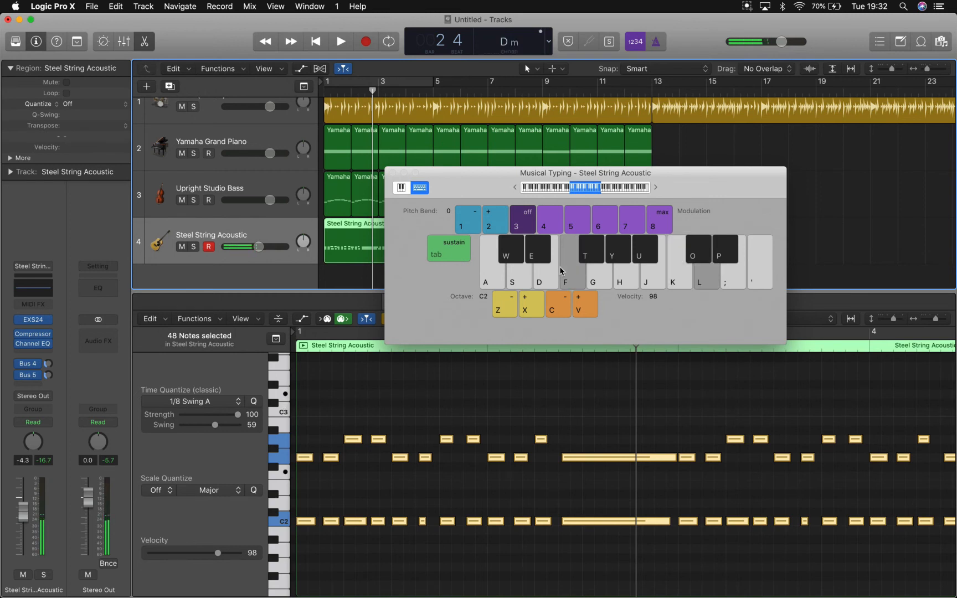
pyautogui.press('f')
pyautogui.press('l')
pyautogui.press('f')
pyautogui.press('k')
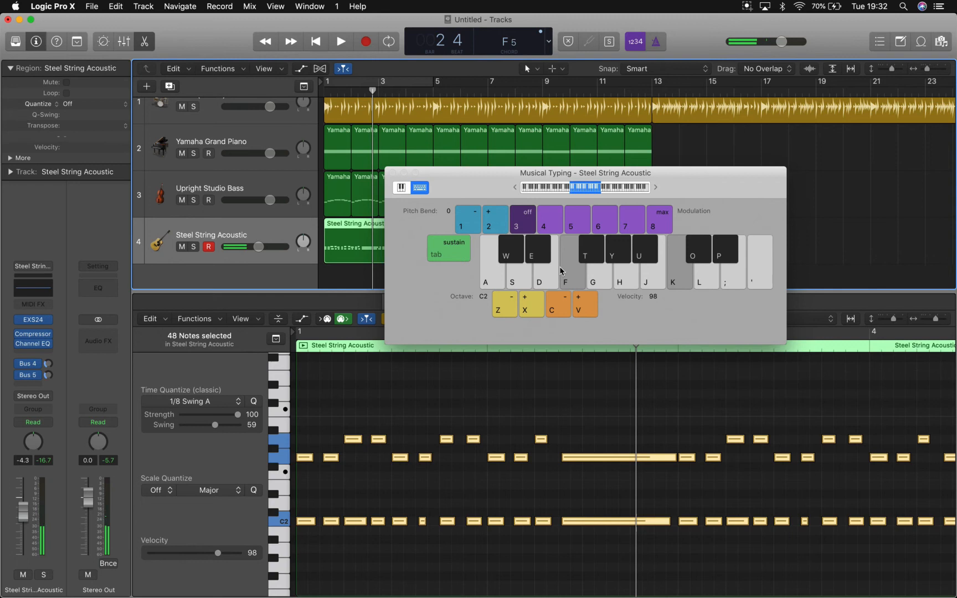
# Step: Try the riff on G with G–D and G–E, return to F–C, and close Musical Typing
pyautogui.press('g')
pyautogui.press('l')
pyautogui.press(';')
pyautogui.press('l')
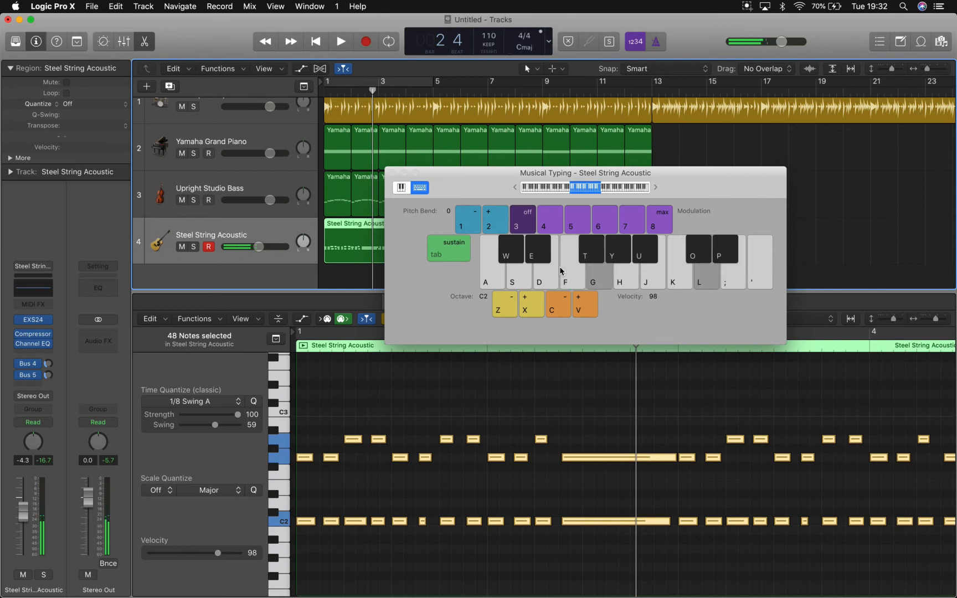
pyautogui.press('g')
pyautogui.press('f')
pyautogui.press('f')
pyautogui.press('f')
pyautogui.press('k')
pyautogui.click(392, 173)
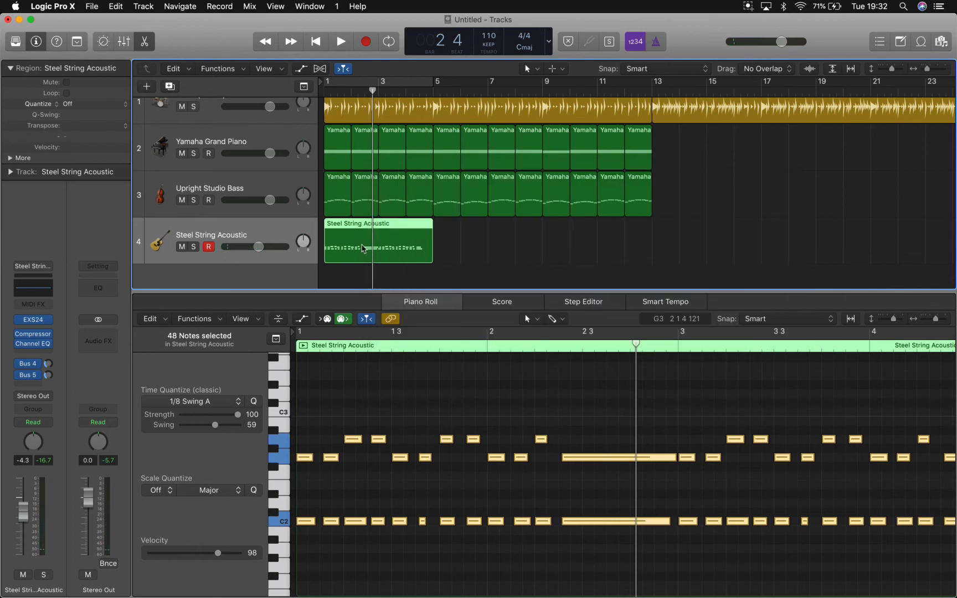
# Step: Copy the guitar region to bar 5 and transpose all its notes down seven semitones to the F1–C2 riff
pyautogui.moveTo(377, 245); pyautogui.dragTo(486, 247)
pyautogui.moveTo(444, 387); pyautogui.dragTo(561, 507)
pyautogui.press('super+a')
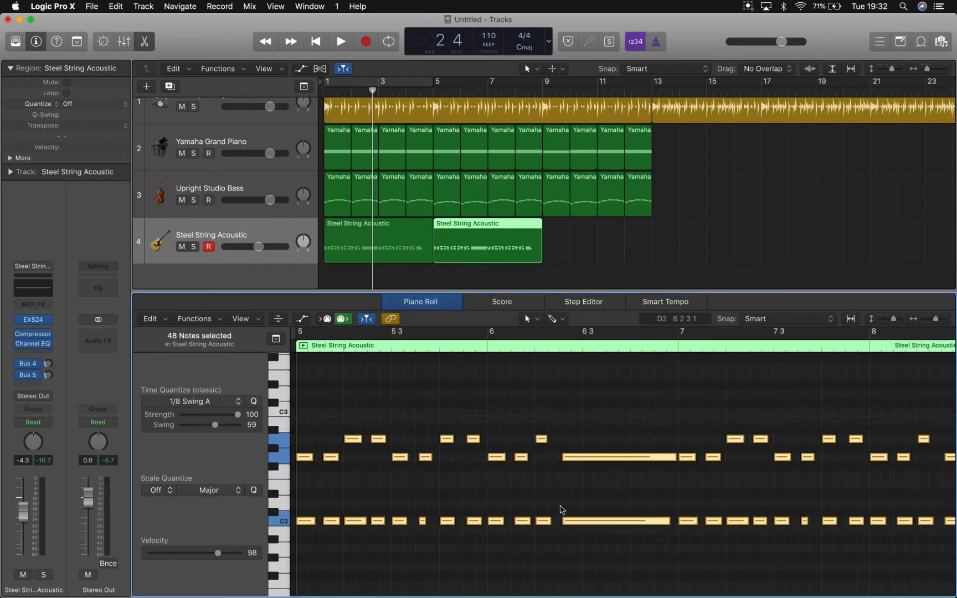
pyautogui.scroll(-4, 560, 508)
pyautogui.moveTo(300, 463); pyautogui.dragTo(299, 528)
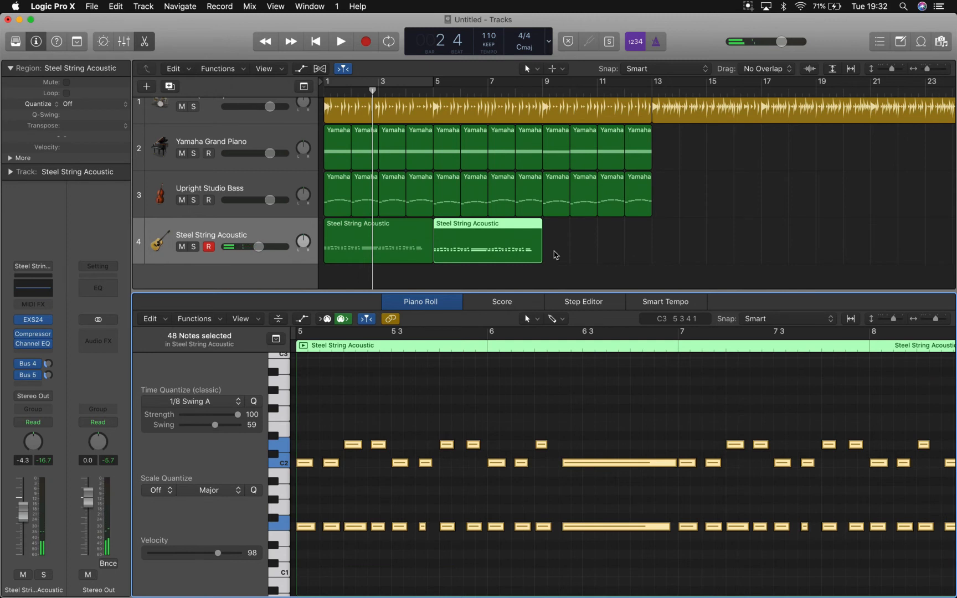
# Step: Select the riff notes in bars 7 and 8 and transpose them back up to C2–G2
pyautogui.hscroll(9, 656, 455)
pyautogui.moveTo(496, 411); pyautogui.dragTo(857, 595)
pyautogui.scroll(7, 525, 519)
pyautogui.moveTo(503, 521); pyautogui.dragTo(501, 463)
# Step: Copy the bar 5 guitar region to bar 9 and transpose its bar 9 notes up two semitones to G
pyautogui.moveTo(483, 249); pyautogui.dragTo(591, 241)
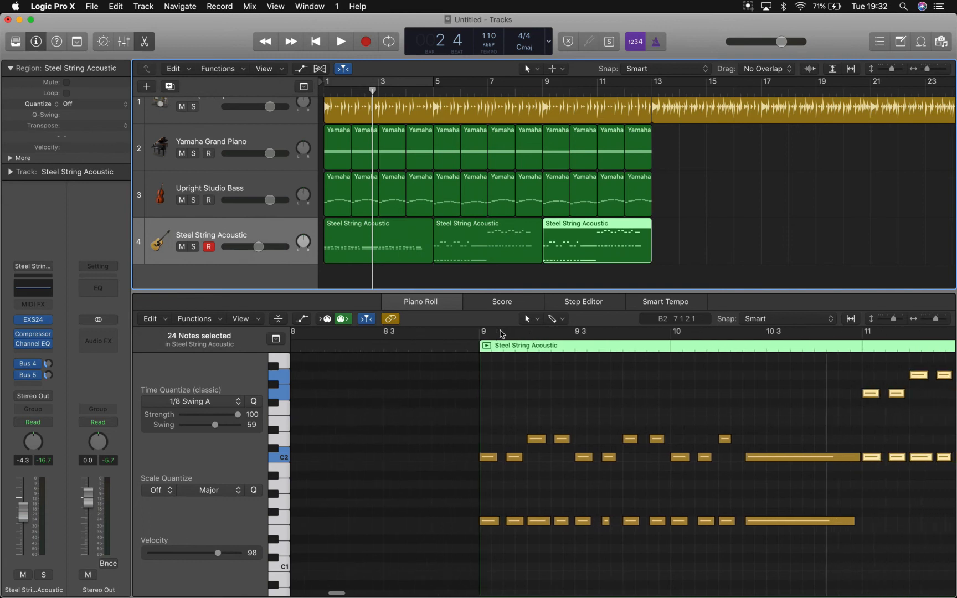
pyautogui.moveTo(351, 399); pyautogui.dragTo(546, 546)
pyautogui.moveTo(616, 564); pyautogui.dragTo(619, 563)
pyautogui.moveTo(445, 521)
pyautogui.mouseDown()
pyautogui.moveTo(447, 532)
pyautogui.moveTo(447, 503)
pyautogui.mouseUp()
# Step: Play the guitar region from bar 9 into bar 10, stop playback and close the Piano Roll
pyautogui.doubleClick(423, 348)
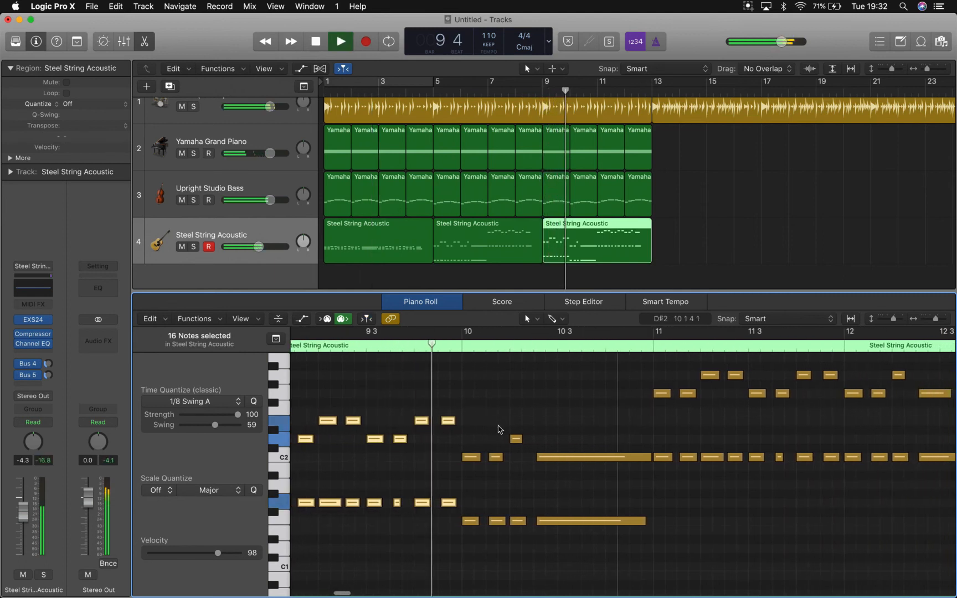
pyautogui.press('space')
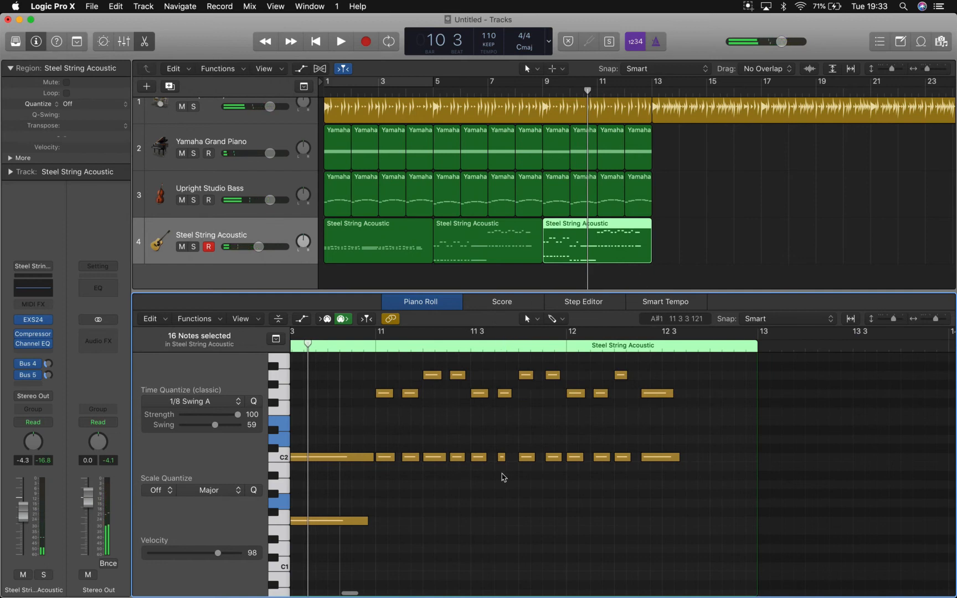
pyautogui.click(425, 302)
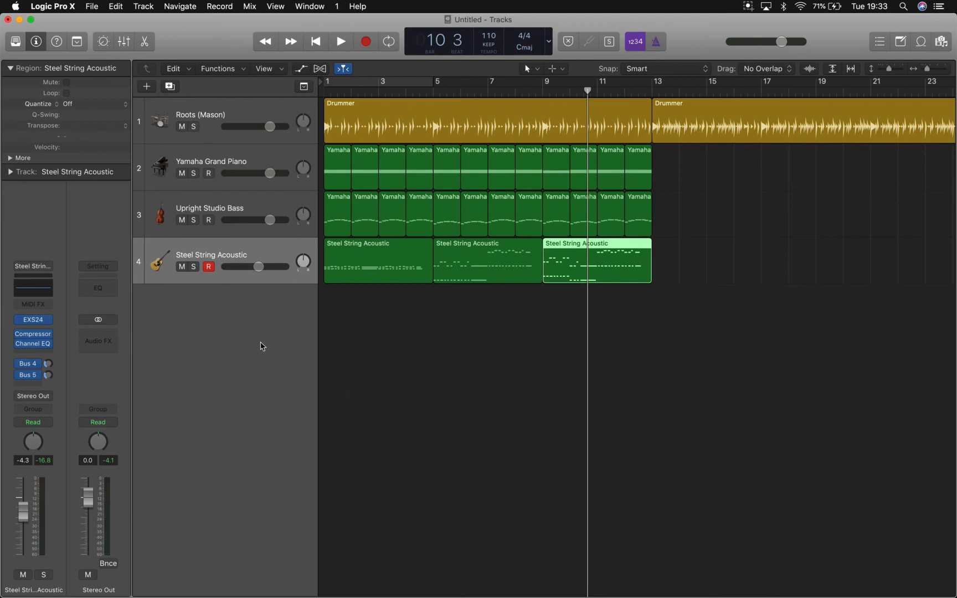
# Step: Add a software instrument track and load the Studio Tenor Sax 1 patch from the Studio Horns single instruments
pyautogui.click(249, 240)
pyautogui.click(245, 213)
pyautogui.click(228, 246)
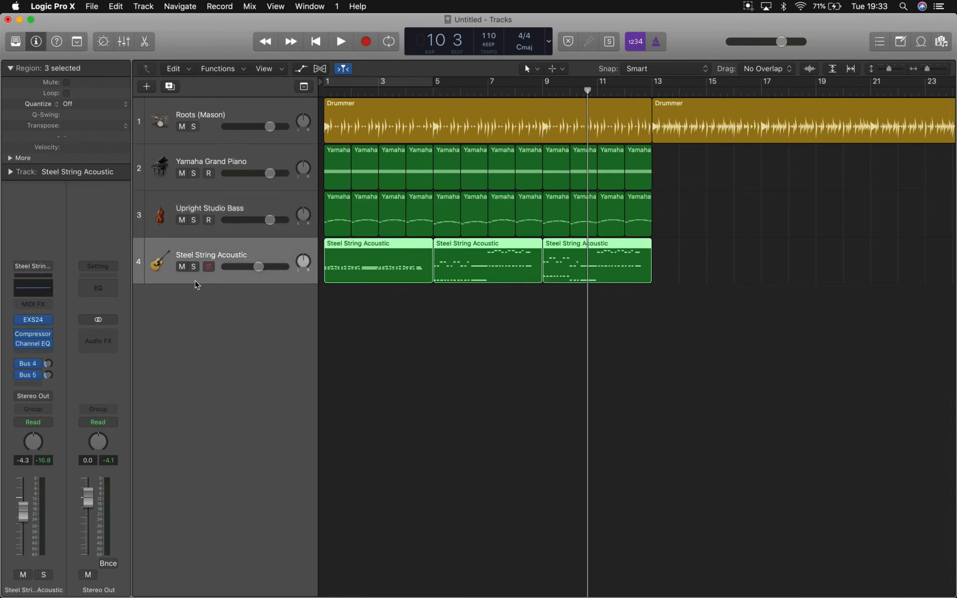
pyautogui.click(146, 86)
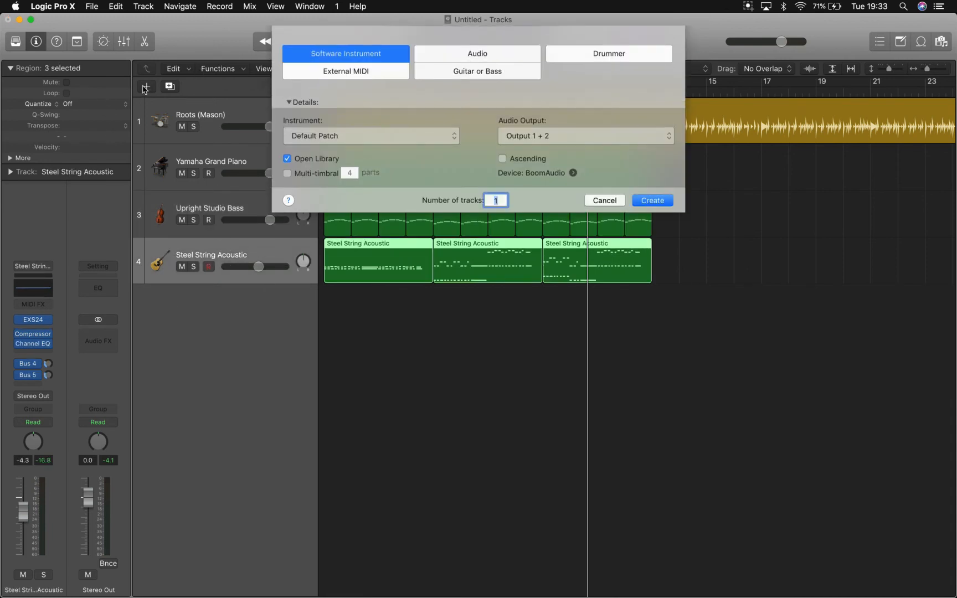
pyautogui.click(651, 200)
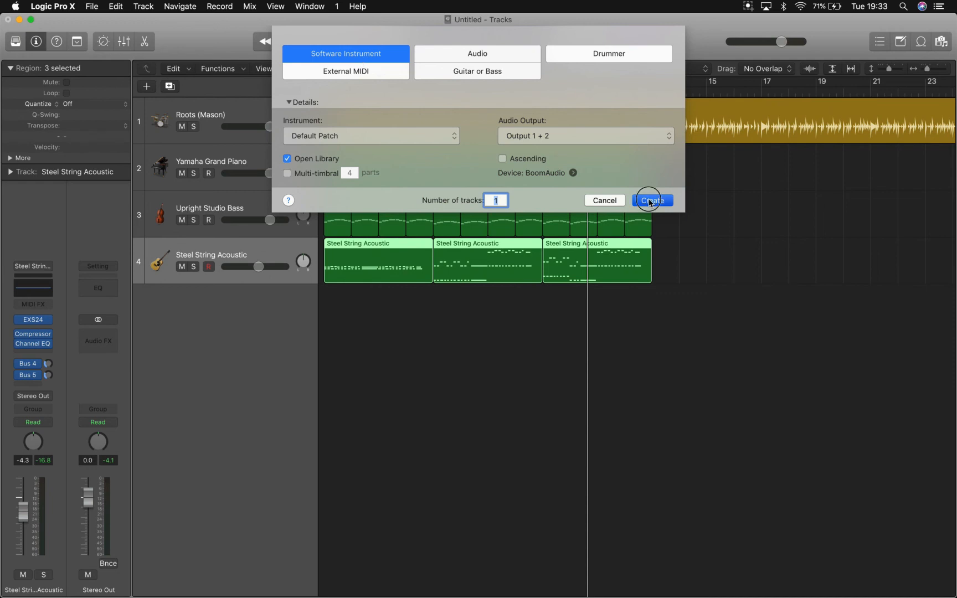
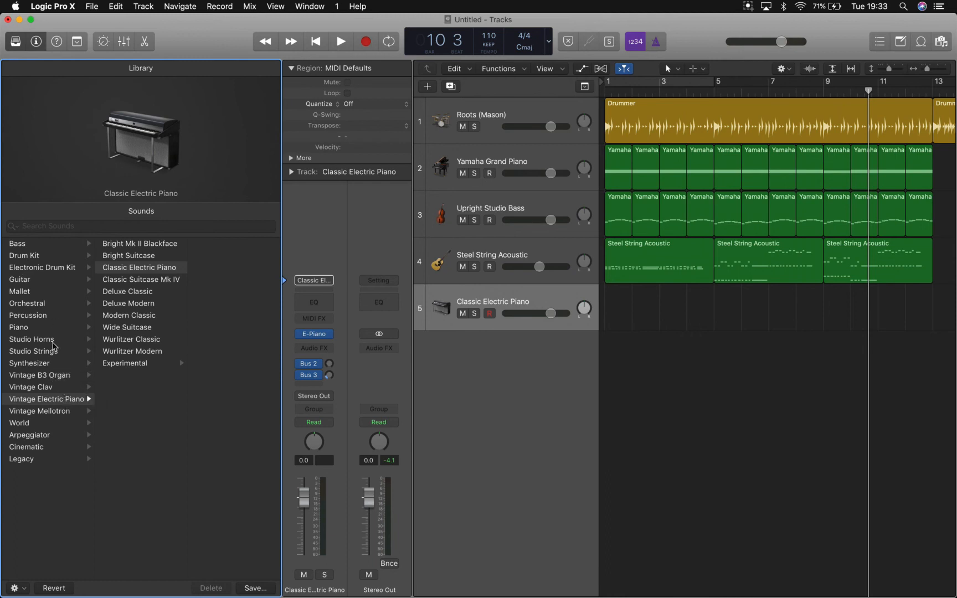
pyautogui.click(54, 344)
pyautogui.click(123, 285)
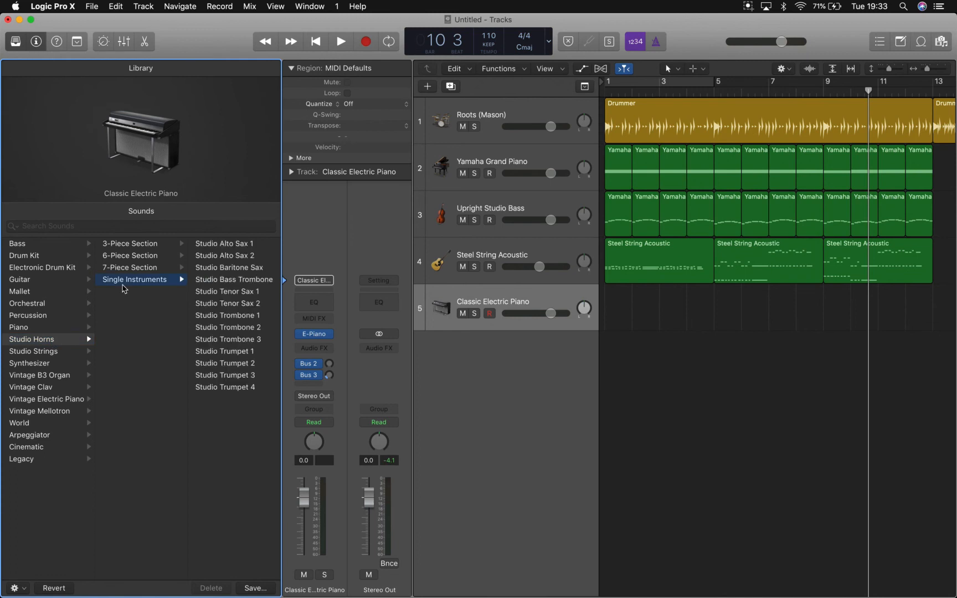
pyautogui.click(239, 294)
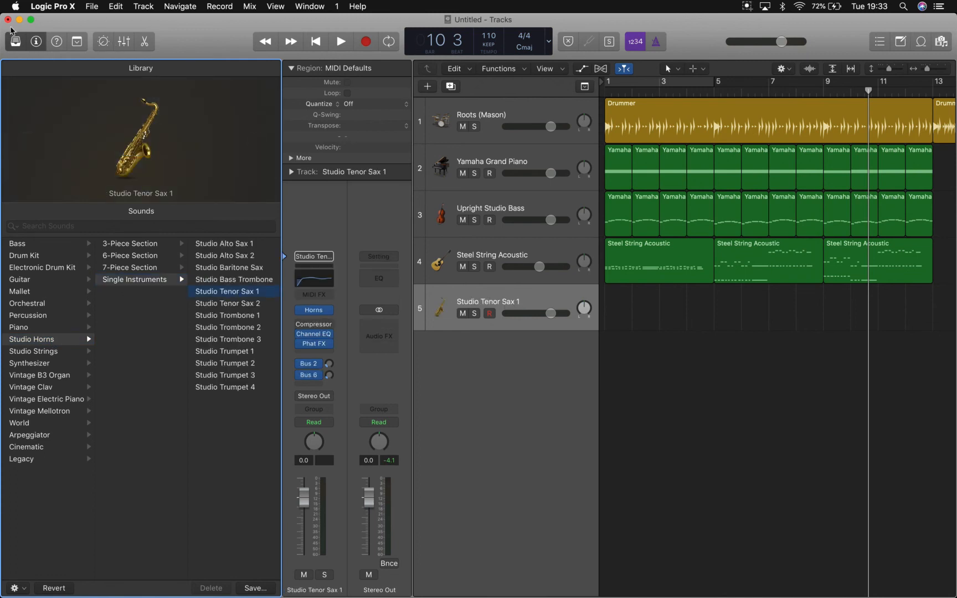
# Step: Close the Library and raise the Bus 2 and Bus 6 send levels on the tenor sax track
pyautogui.click(16, 42)
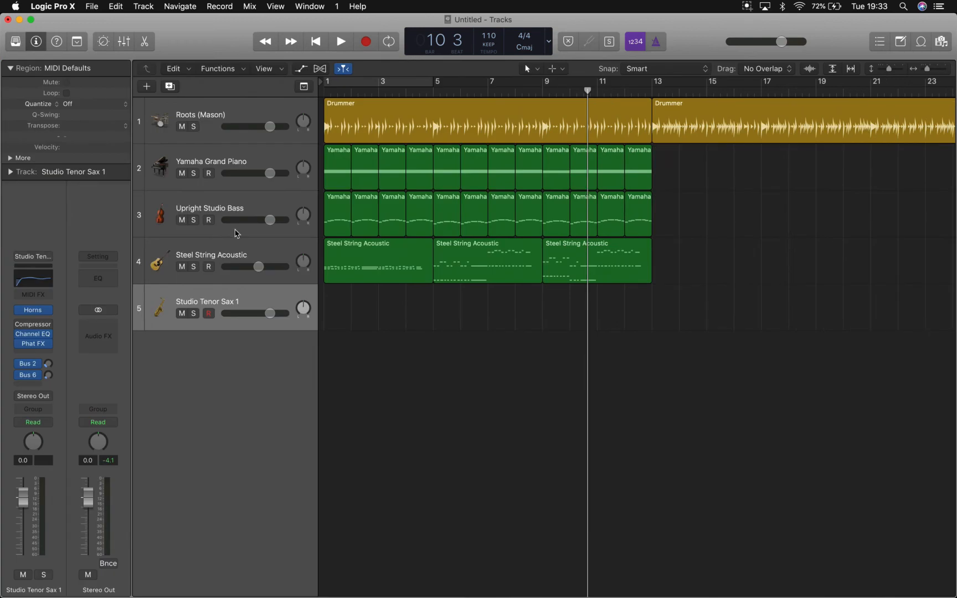
pyautogui.click(49, 366)
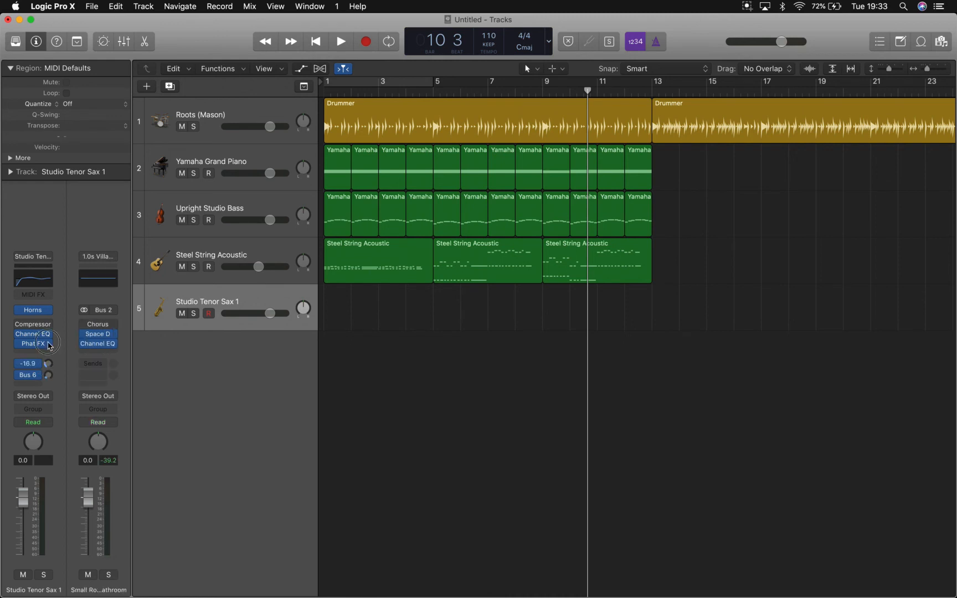
pyautogui.click(48, 375)
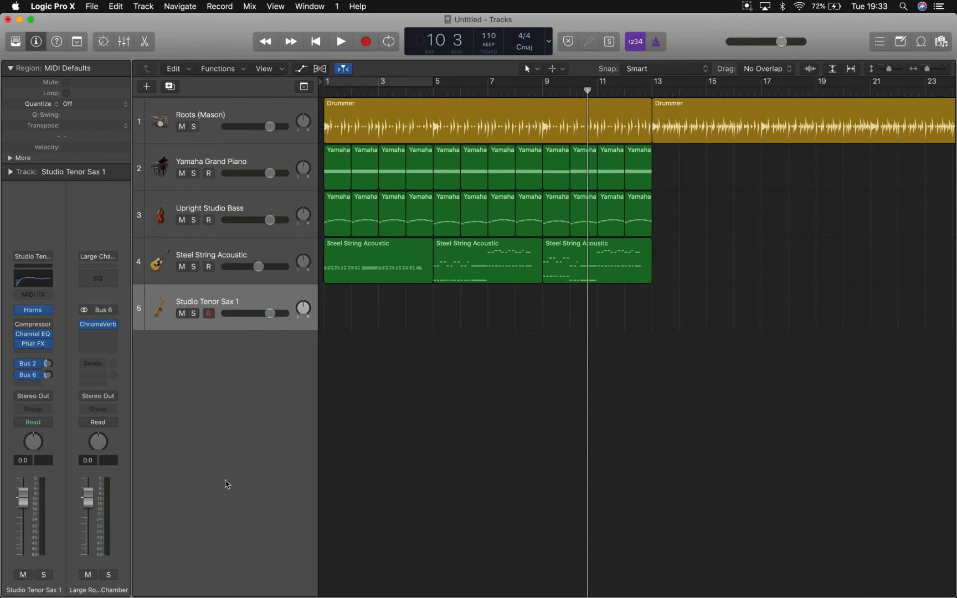
# Step: Bring up Musical Typing, try the notes C, E flat, F and G on the tenor sax and show its Smart Controls
pyautogui.press('super+k')
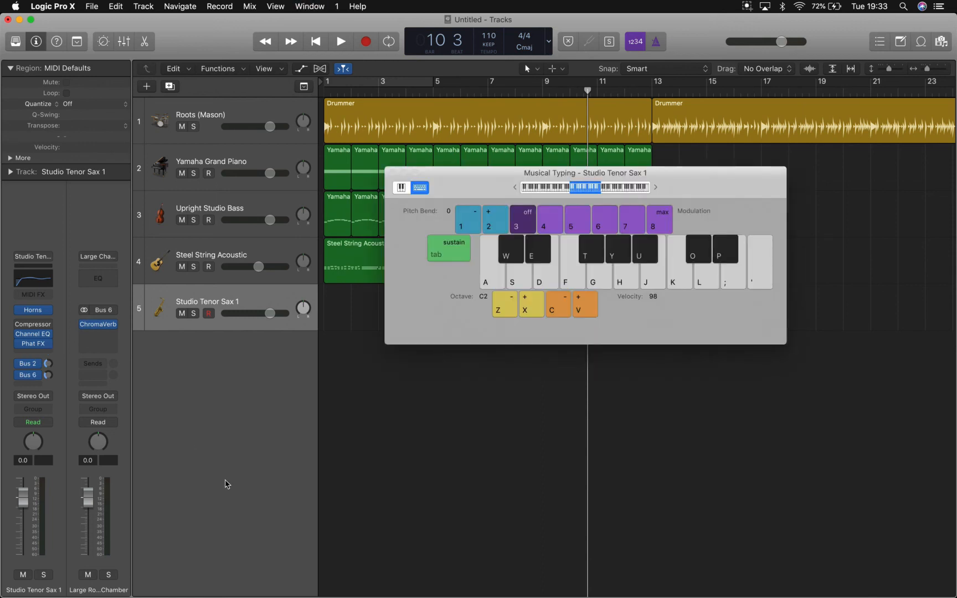
pyautogui.press('a')
pyautogui.press('e')
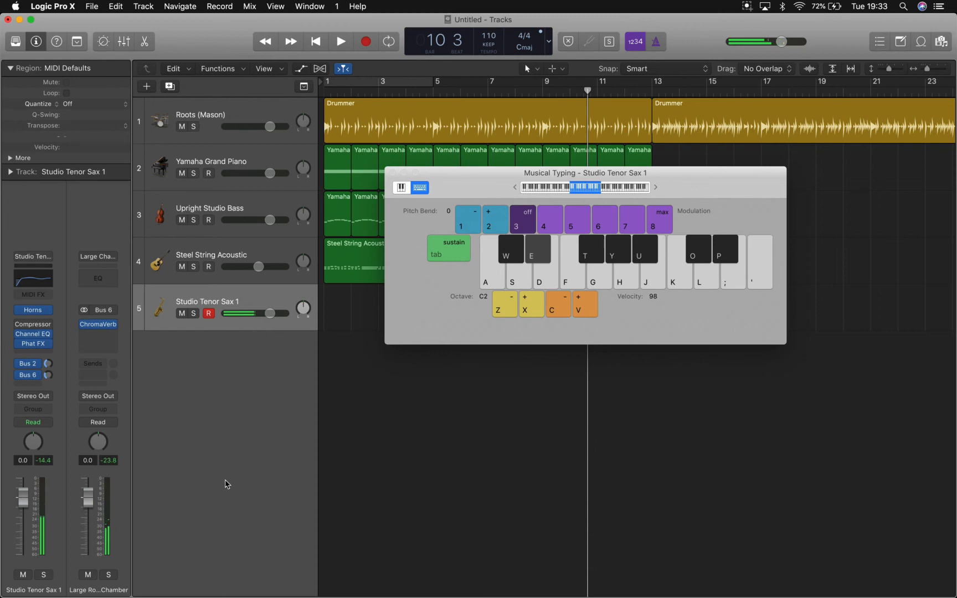
pyautogui.press('f')
pyautogui.press('g')
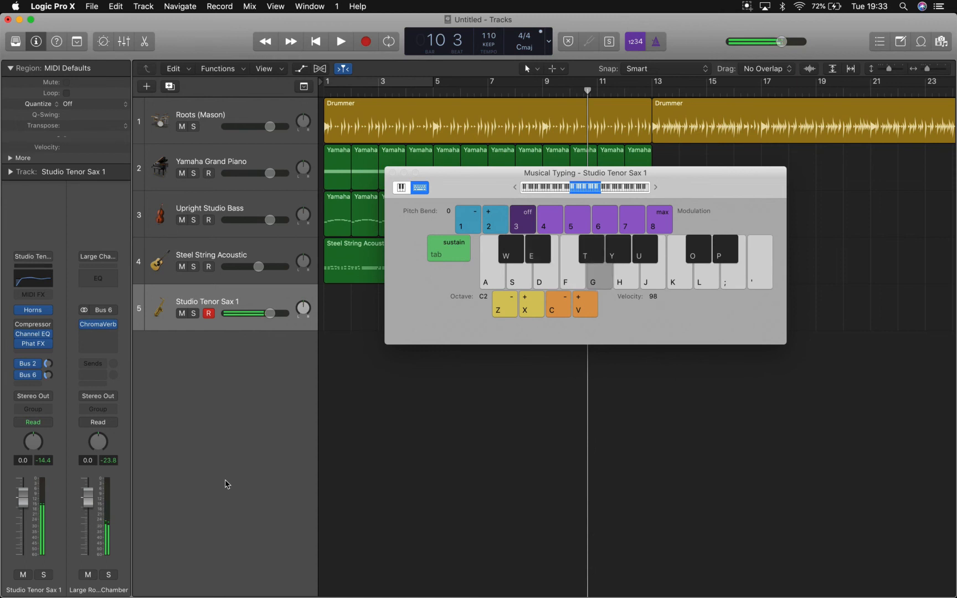
pyautogui.press('b')
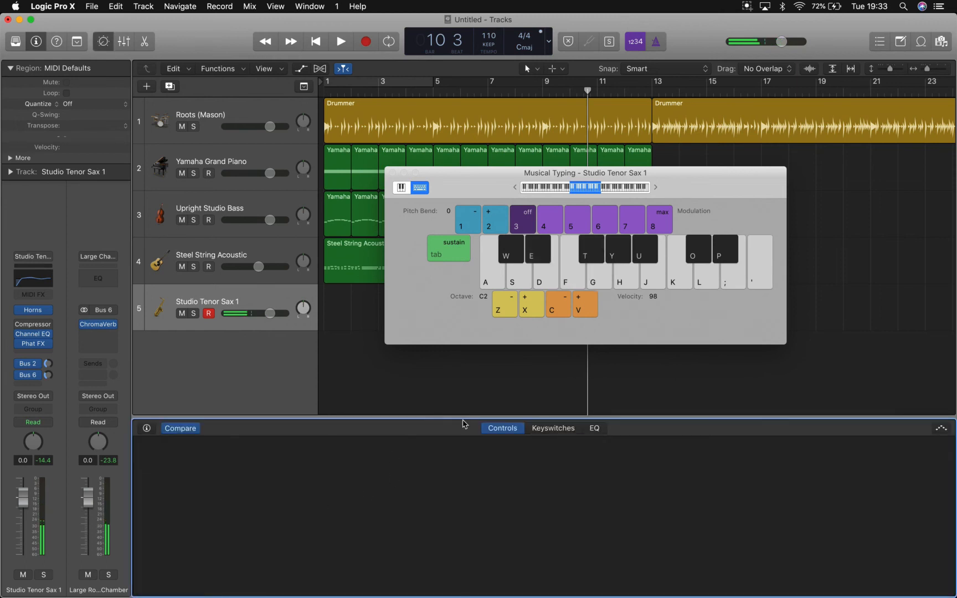
pyautogui.press('space')
pyautogui.press('space')
pyautogui.click(503, 433)
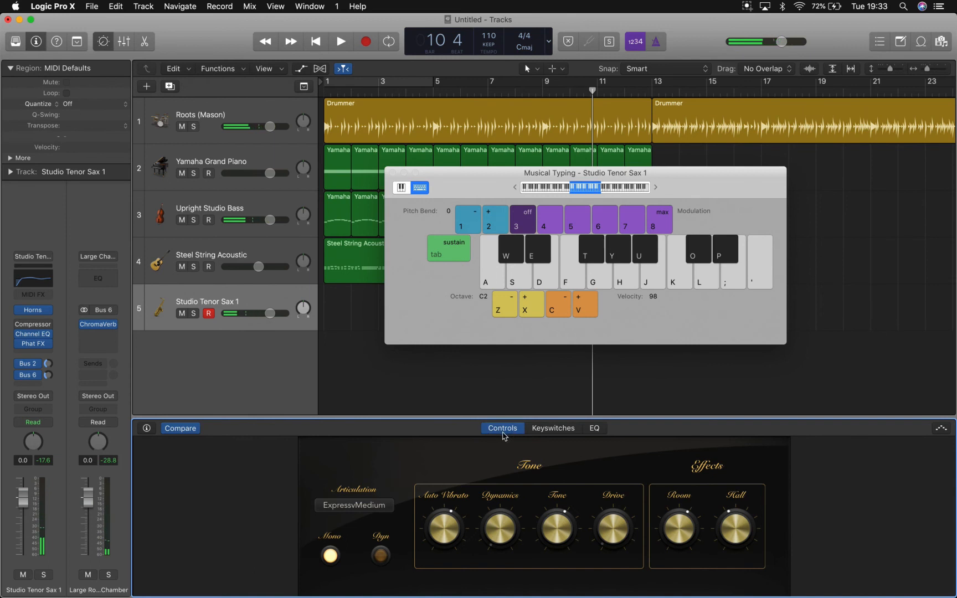
pyautogui.click(259, 295)
# Step: Switch to the 1950s page in Safari, examine the C blues scale and call-and-response phrasing example, and return to Logic Pro X
pyautogui.hotkey('ctrl', 'Up')
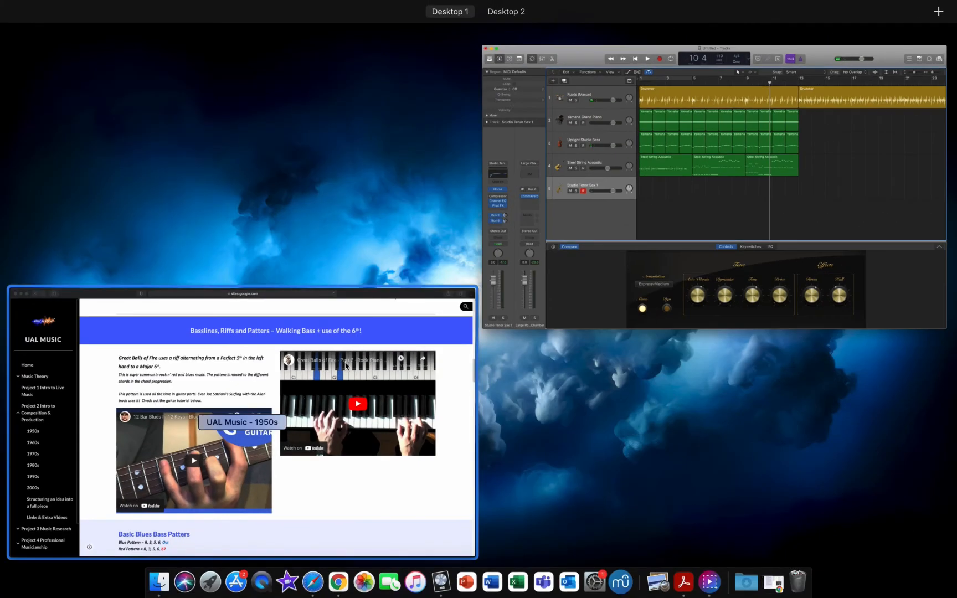
pyautogui.click(347, 366)
pyautogui.scroll(-10, 470, 469)
pyautogui.scroll(-12, 470, 469)
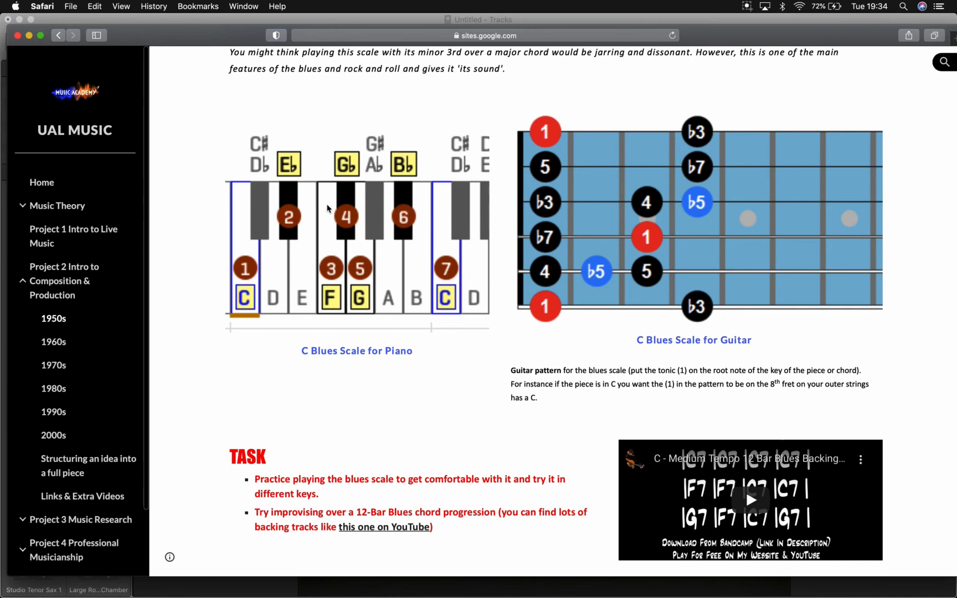
pyautogui.scroll(-10, 376, 300)
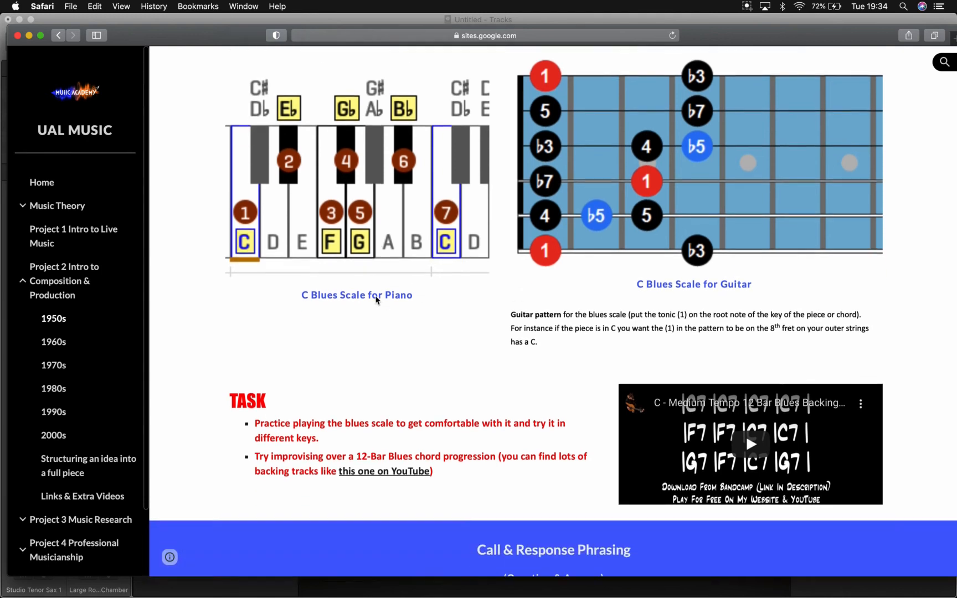
pyautogui.scroll(-3, 377, 300)
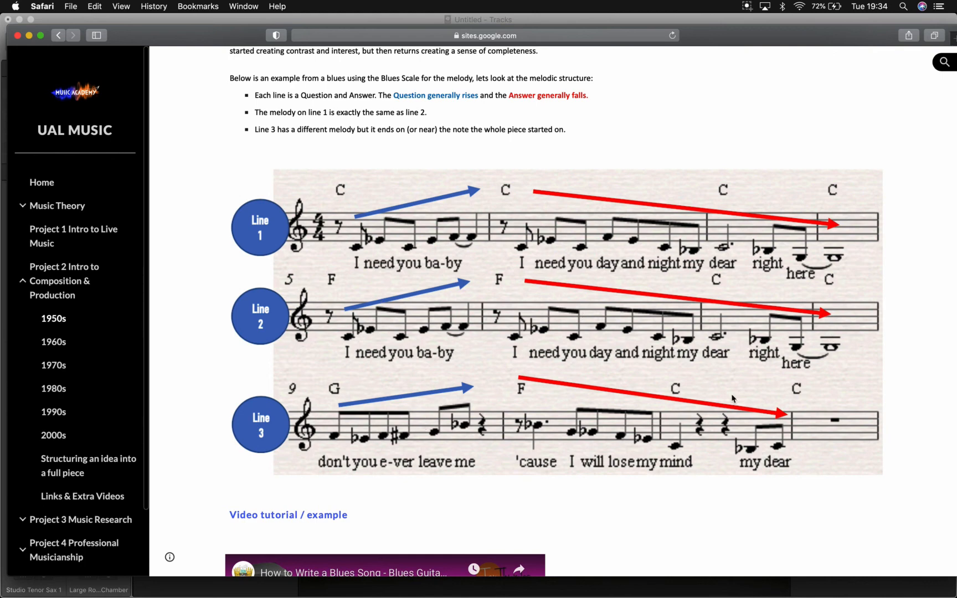
pyautogui.hotkey('ctrl', 'Up')
pyautogui.click(650, 247)
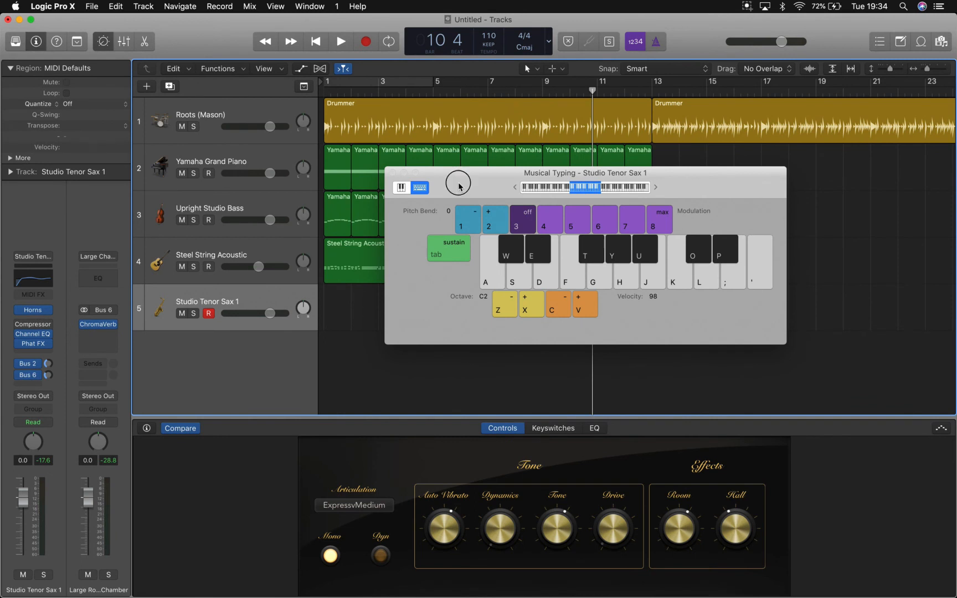
# Step: Move Musical Typing clear of the sax track, return to bar 1 and rehearse a C blues scale melody rising to B flat and falling back
pyautogui.moveTo(456, 194); pyautogui.dragTo(612, 82)
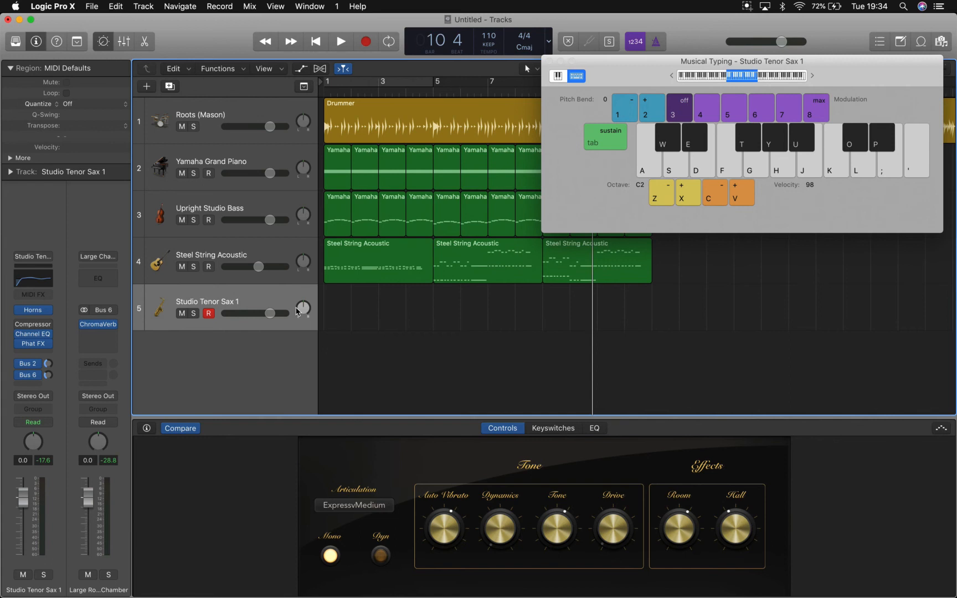
pyautogui.press('Return')
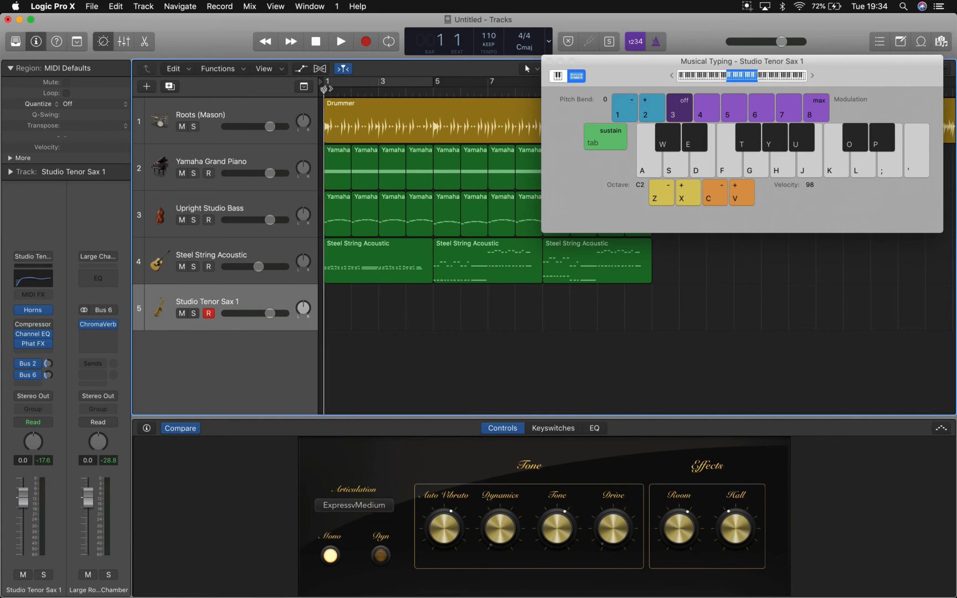
pyautogui.press('a')
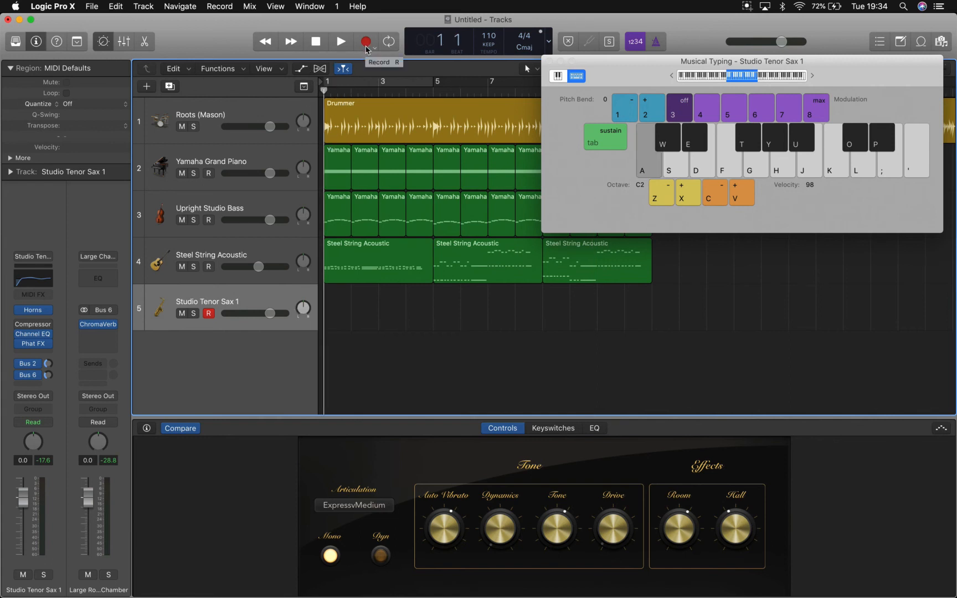
pyautogui.press('e')
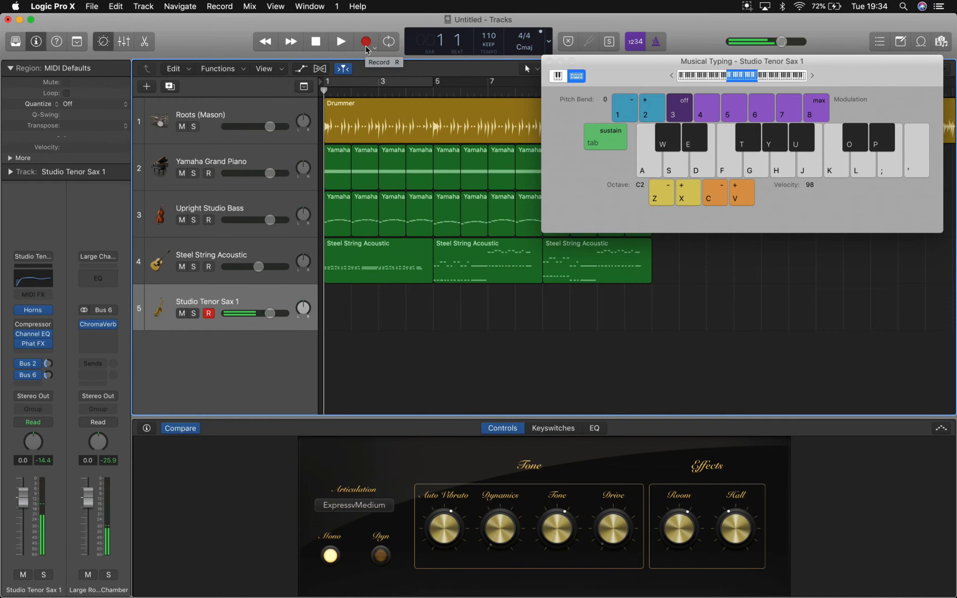
pyautogui.press('a')
pyautogui.press('e')
pyautogui.press('f')
pyautogui.press('e')
pyautogui.press('f')
pyautogui.press('t')
pyautogui.press('g')
pyautogui.press('u')
pyautogui.press('g')
pyautogui.press('g')
pyautogui.press('h')
pyautogui.press('u')
pyautogui.press('g')
pyautogui.press('g')
pyautogui.press('f')
pyautogui.press('e')
pyautogui.press('a')
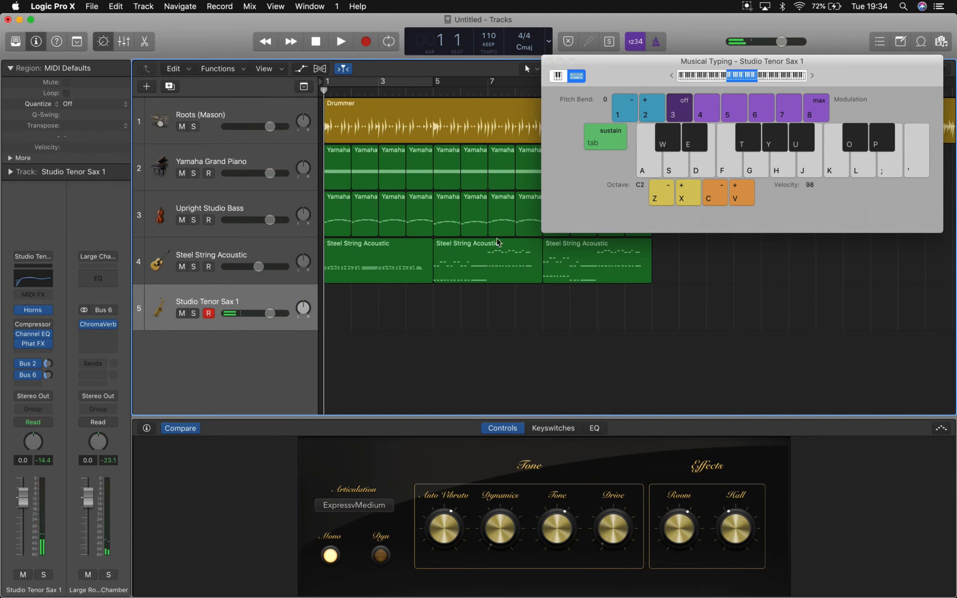
# Step: Record a four-bar sax phrase from bar 1, rising from C through E flat, F, G flat and G to B flat and falling back to C
pyautogui.click(367, 44)
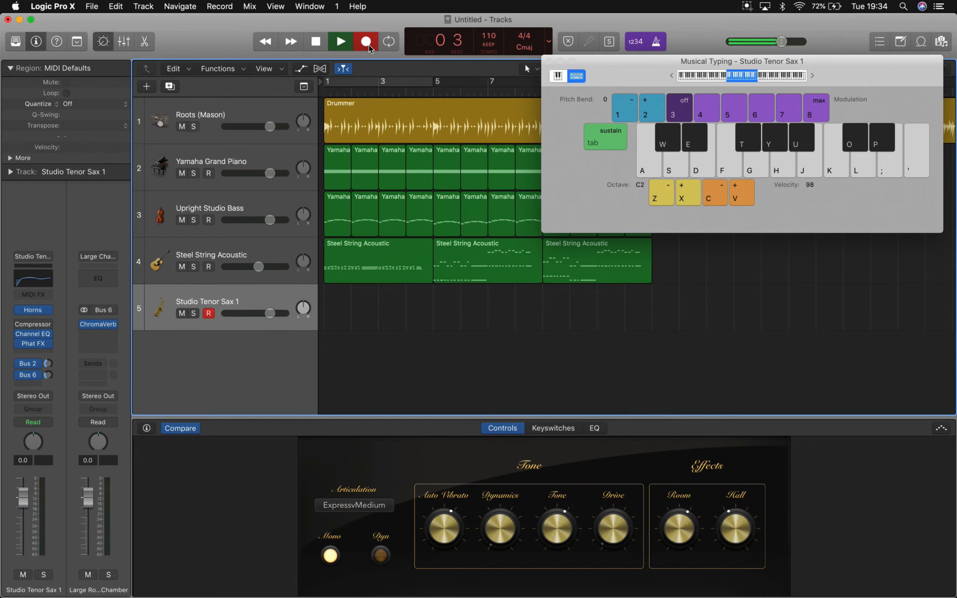
pyautogui.press('a')
pyautogui.press('e')
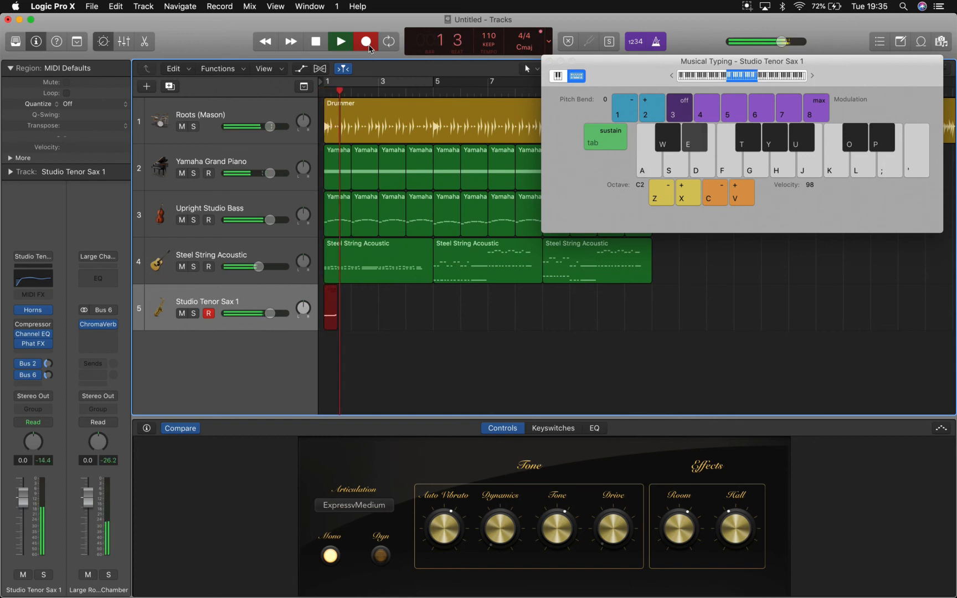
pyautogui.press('e')
pyautogui.press('t')
pyautogui.press('g')
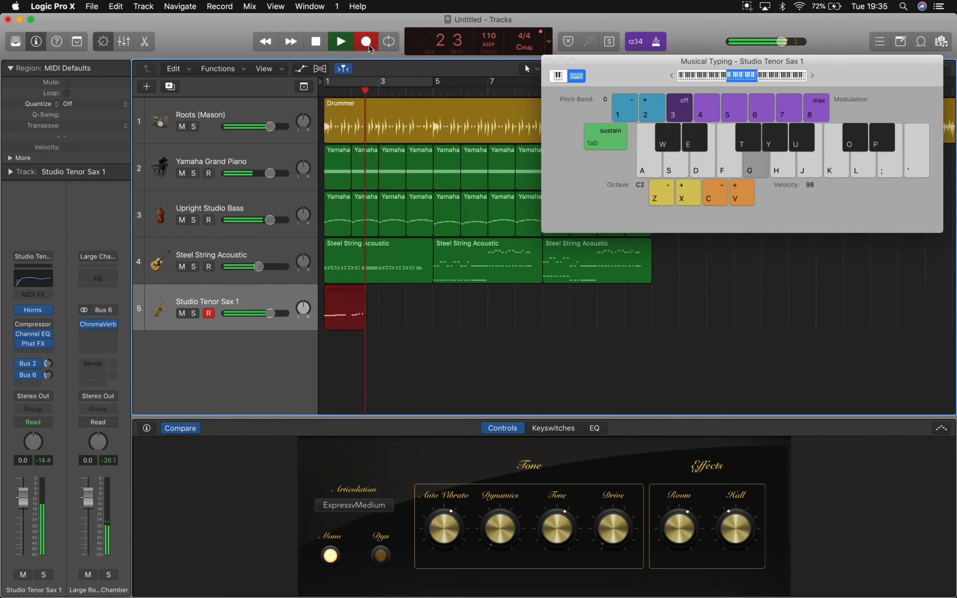
pyautogui.press('u')
pyautogui.press('g')
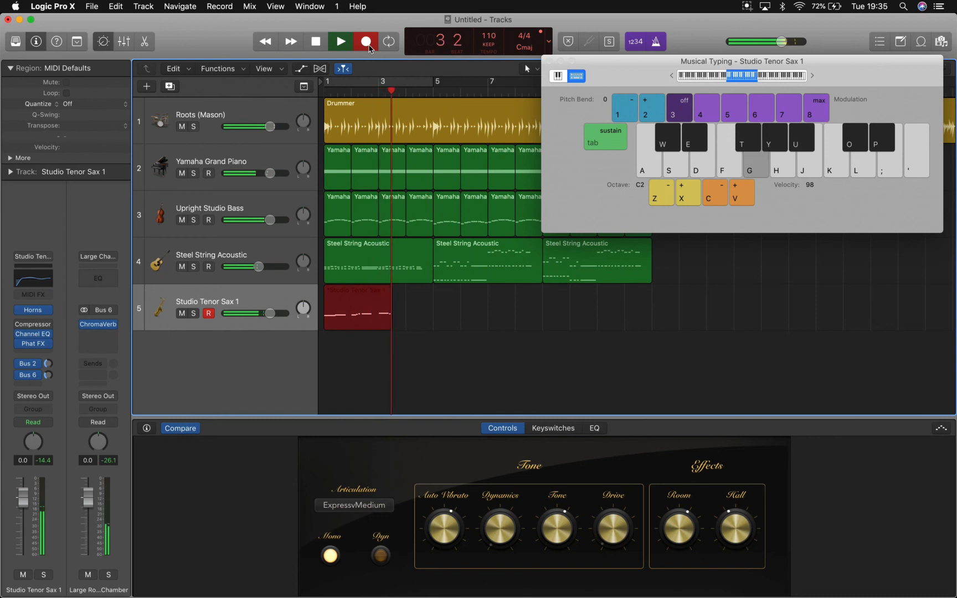
pyautogui.press('f')
pyautogui.press('e')
pyautogui.press('a')
pyautogui.press('space')
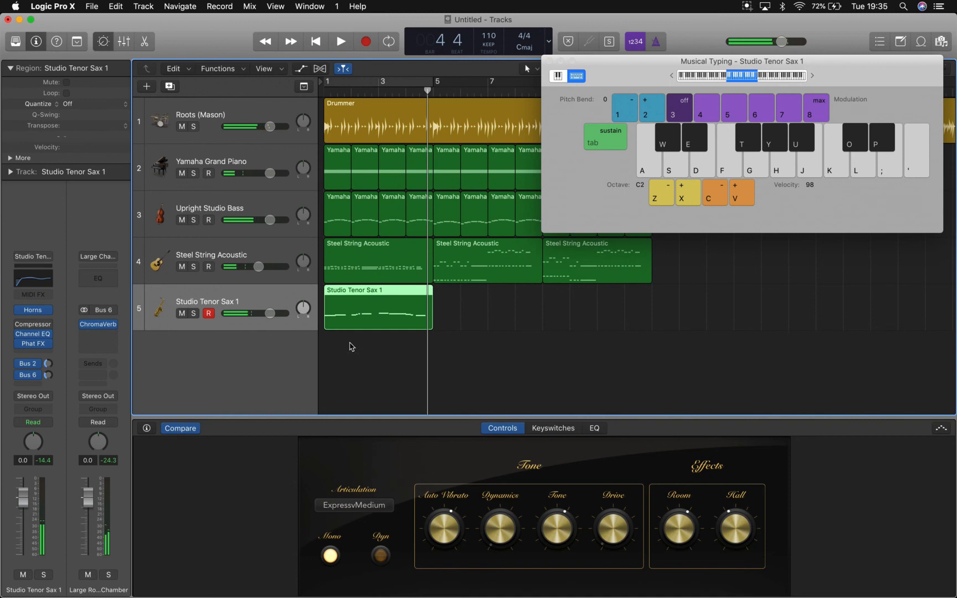
# Step: Open the recorded sax region in the Piano Roll and quantize all its notes to 1/8 Swing A with swing 60
pyautogui.doubleClick(354, 324)
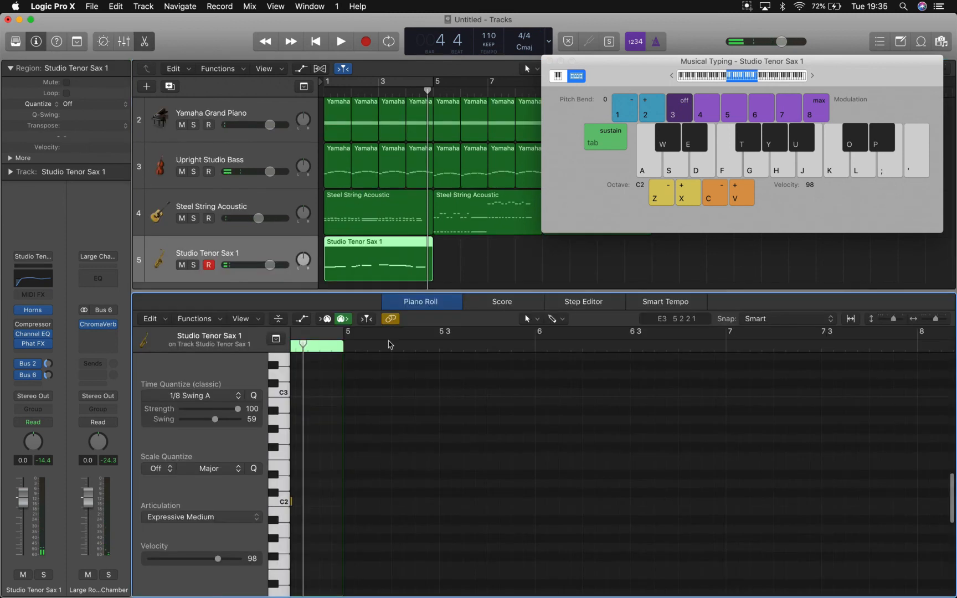
pyautogui.hscroll(-12, 351, 436)
pyautogui.scroll(-2, 320, 393)
pyautogui.moveTo(319, 393); pyautogui.dragTo(887, 581)
pyautogui.scroll(5, 693, 501)
pyautogui.click(323, 467)
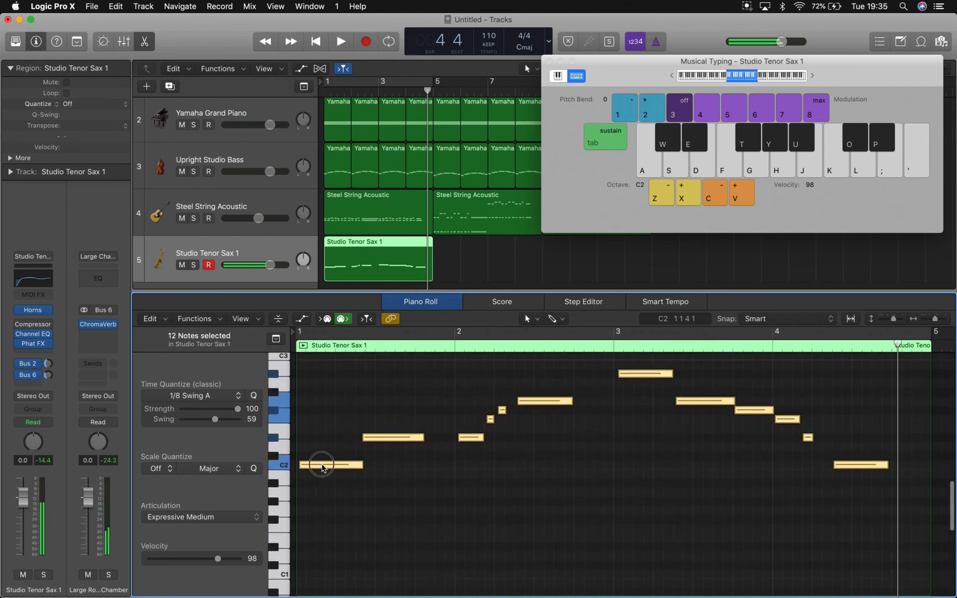
pyautogui.moveTo(215, 421)
pyautogui.mouseDown()
pyautogui.moveTo(207, 422)
pyautogui.moveTo(218, 423)
pyautogui.mouseUp()
# Step: Play the quantized sax phrase from bar 1 and audition its bar 2 notes E flat, F, G flat and G individually
pyautogui.click(295, 334)
pyautogui.press('space')
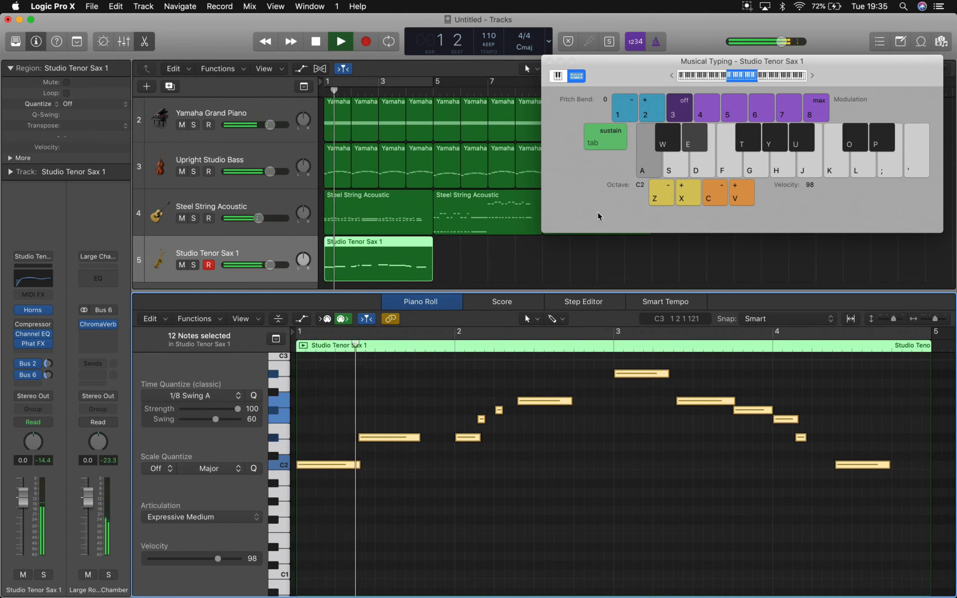
pyautogui.press('space')
pyautogui.click(570, 503)
pyautogui.click(461, 436)
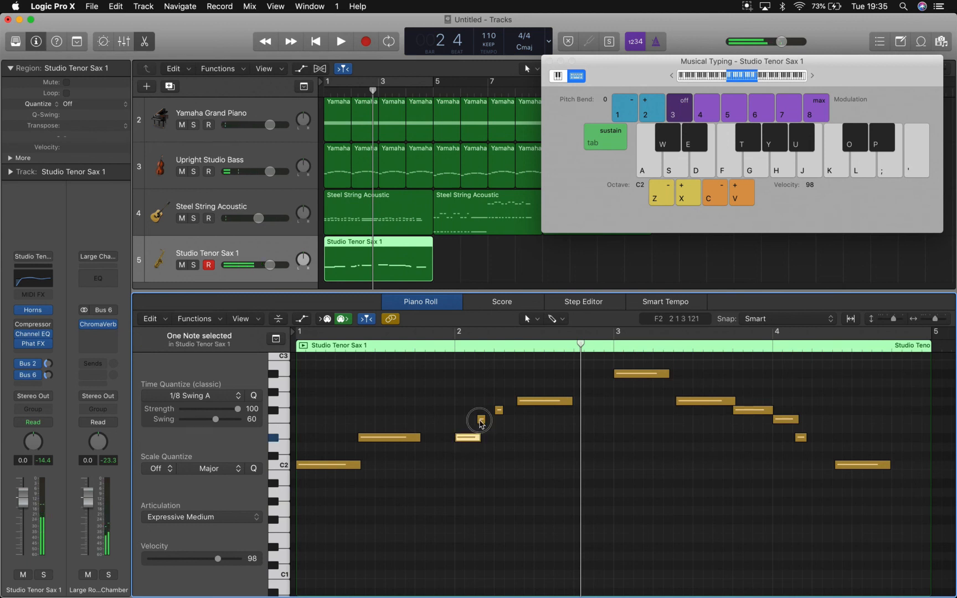
pyautogui.click(481, 421)
pyautogui.click(499, 410)
pyautogui.click(548, 401)
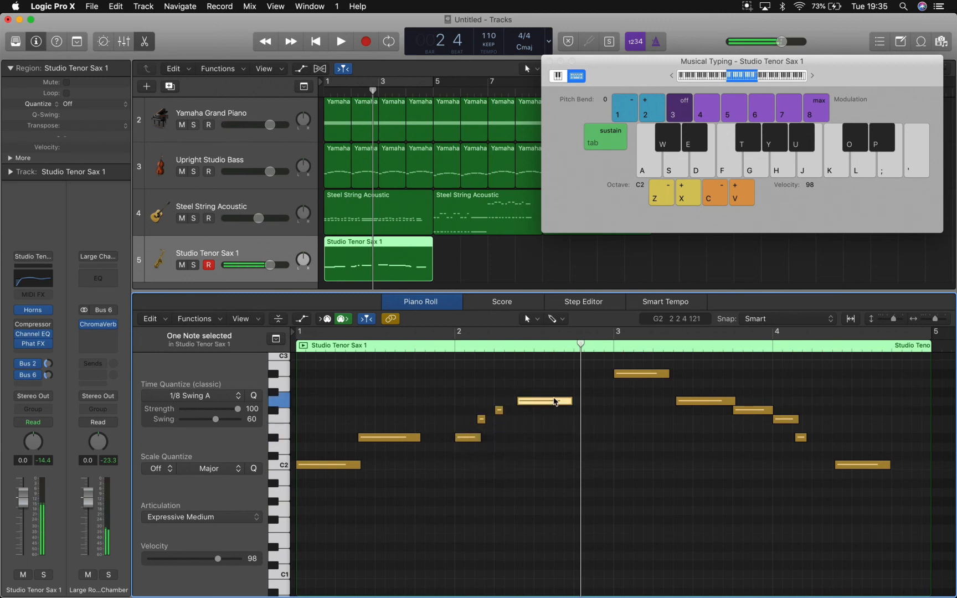
pyautogui.press('space')
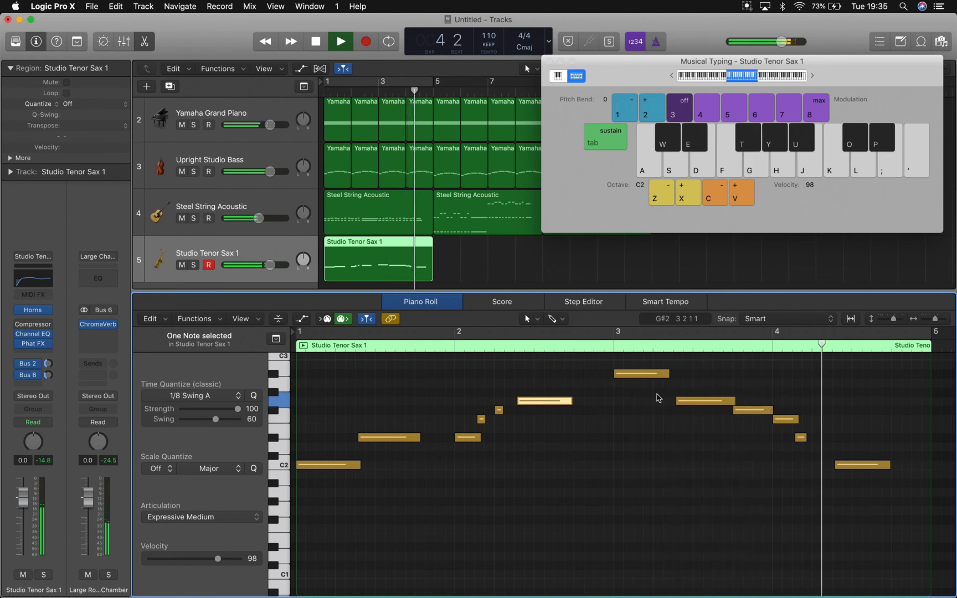
# Step: Stop playback, move Musical Typing off the timeline and loop the four-bar sax region through bars 5 to 8
pyautogui.press('space')
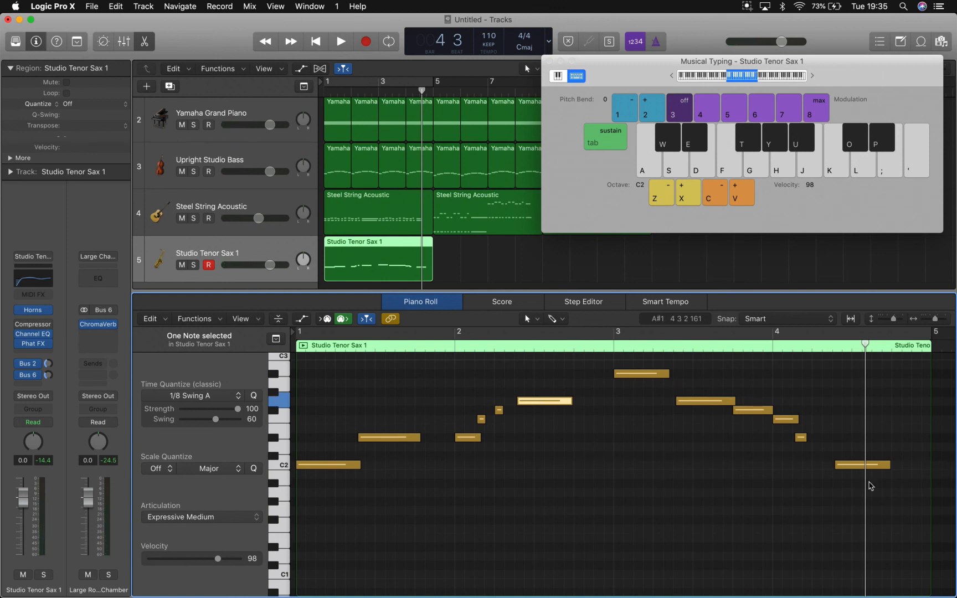
pyautogui.moveTo(588, 90); pyautogui.dragTo(635, 282)
pyautogui.click(352, 280)
pyautogui.moveTo(365, 273); pyautogui.dragTo(542, 245)
pyautogui.press('BackSpace')
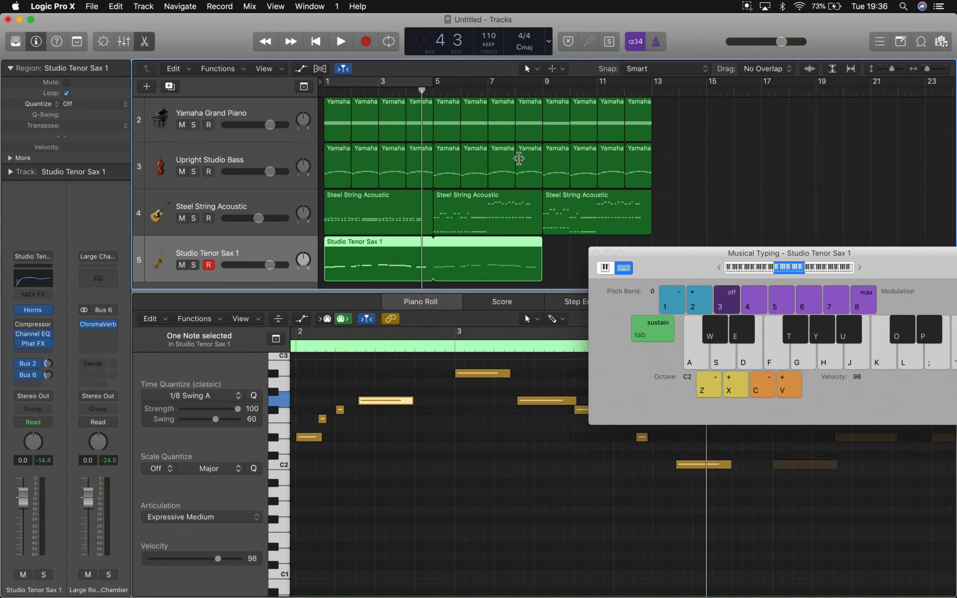
# Step: Play the arrangement from bar 1 through the looped sax phrase, repositioning Musical Typing to follow the notes against the timeline
pyautogui.click(322, 91)
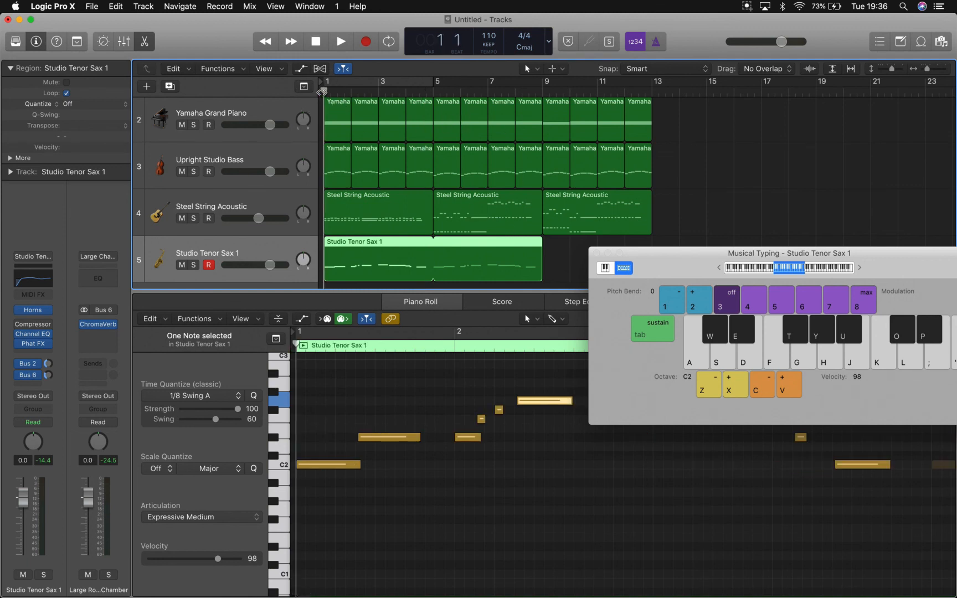
pyautogui.press('space')
pyautogui.moveTo(668, 268); pyautogui.dragTo(611, 158)
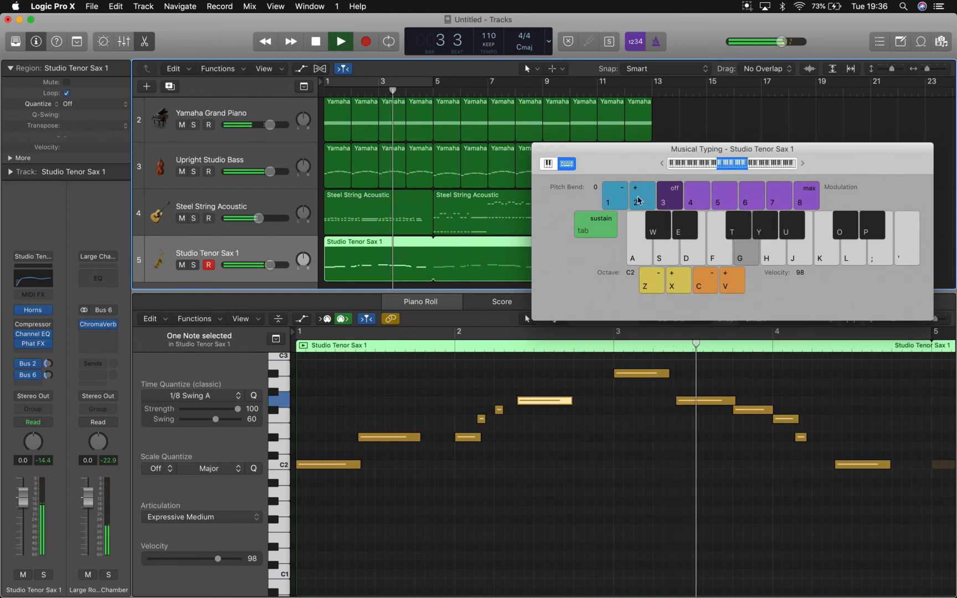
pyautogui.press('f')
pyautogui.press('t')
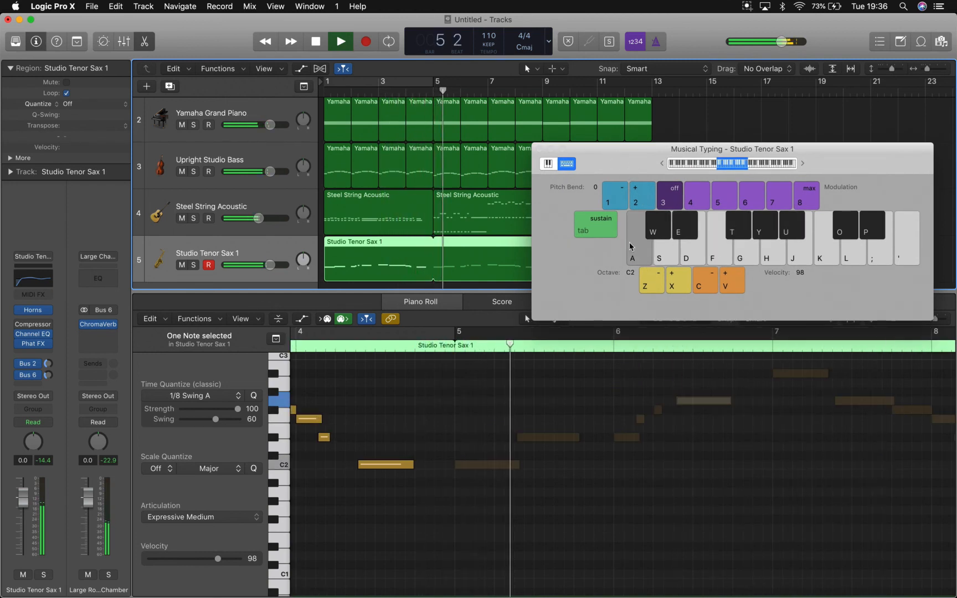
pyautogui.moveTo(626, 155); pyautogui.dragTo(649, 359)
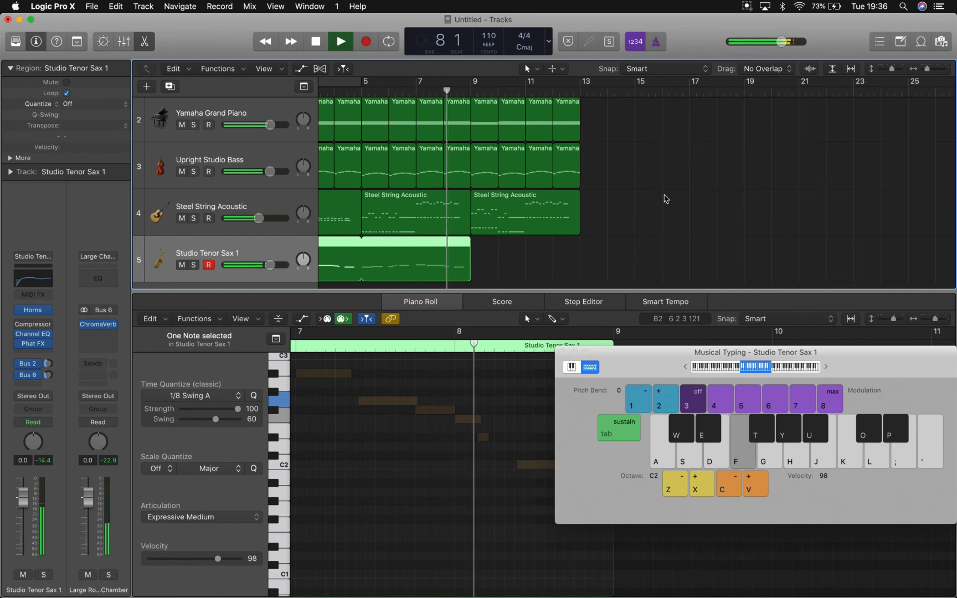
pyautogui.press('space')
# Step: Record a four-bar sax phrase from bar 9, climbing from C through E flat, F, G flat, G and B flat to high C and falling to E flat
pyautogui.moveTo(626, 355); pyautogui.dragTo(626, 167)
pyautogui.click(471, 91)
pyautogui.moveTo(607, 162); pyautogui.dragTo(301, 189)
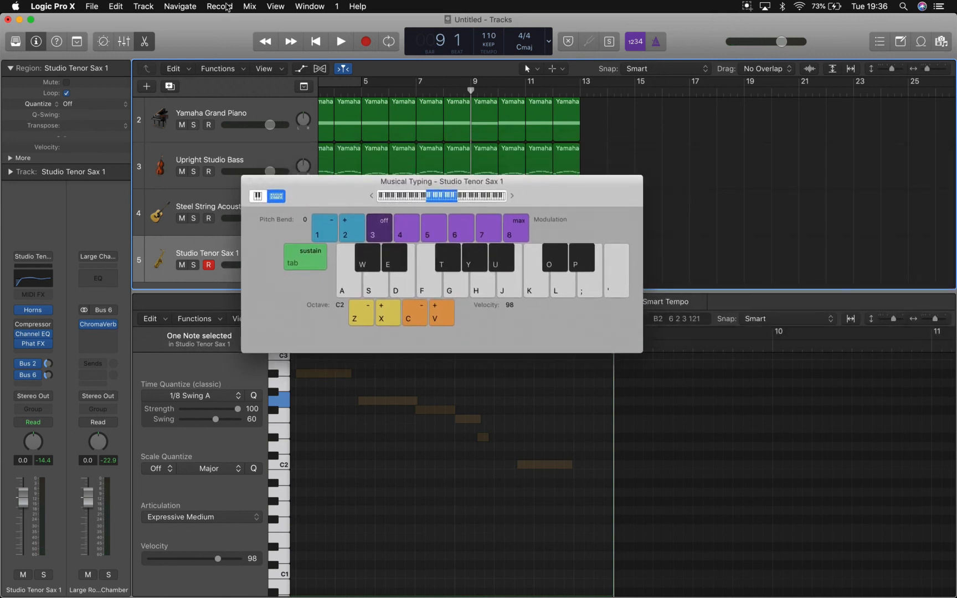
pyautogui.click(367, 42)
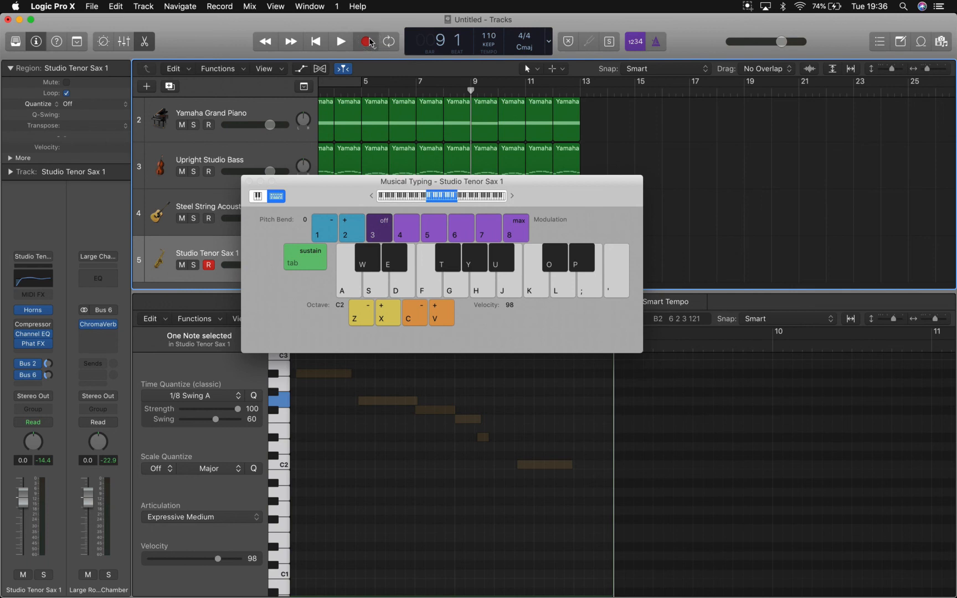
pyautogui.press('a')
pyautogui.press('e')
pyautogui.press('f')
pyautogui.press('t')
pyautogui.press('g')
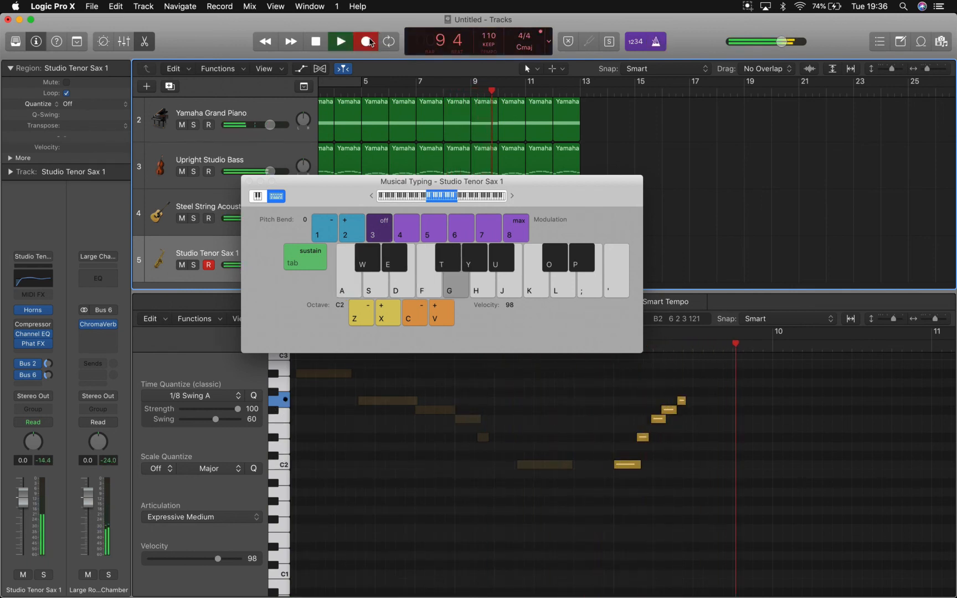
pyautogui.press('u')
pyautogui.press('g')
pyautogui.press('u')
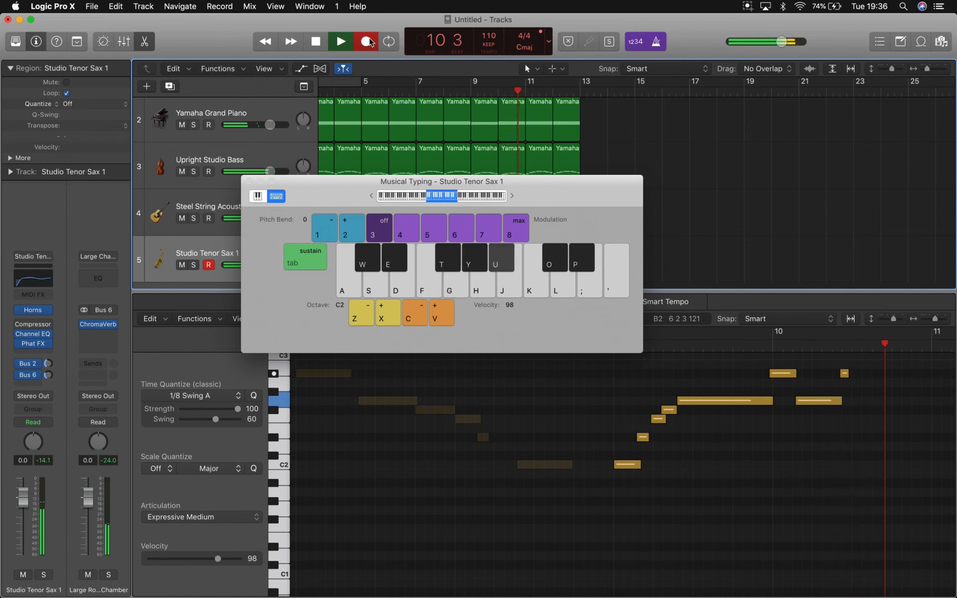
pyautogui.press('k')
pyautogui.press('u')
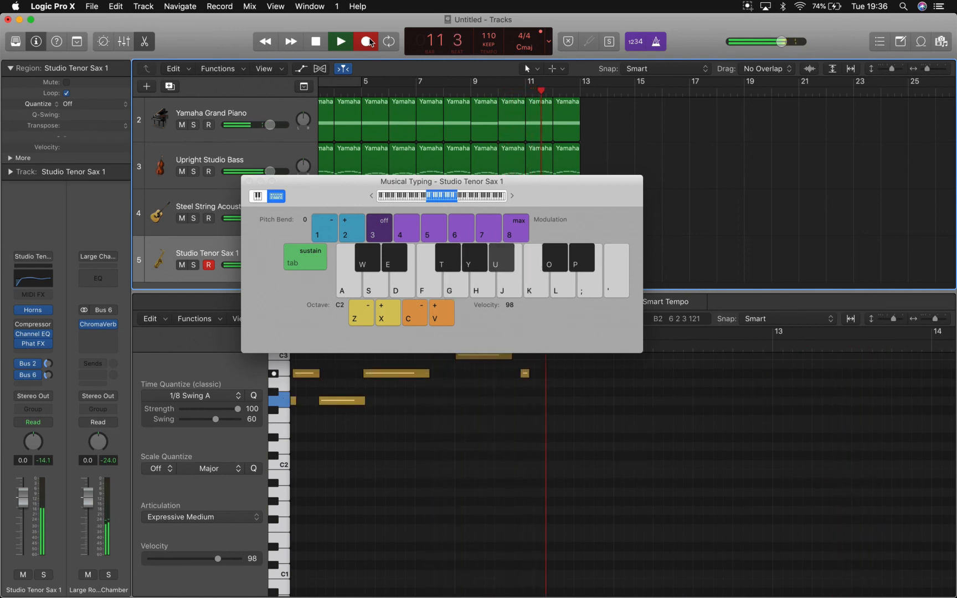
pyautogui.press('g')
pyautogui.press('u')
pyautogui.press('g')
pyautogui.press('t')
pyautogui.press('f')
pyautogui.press('e')
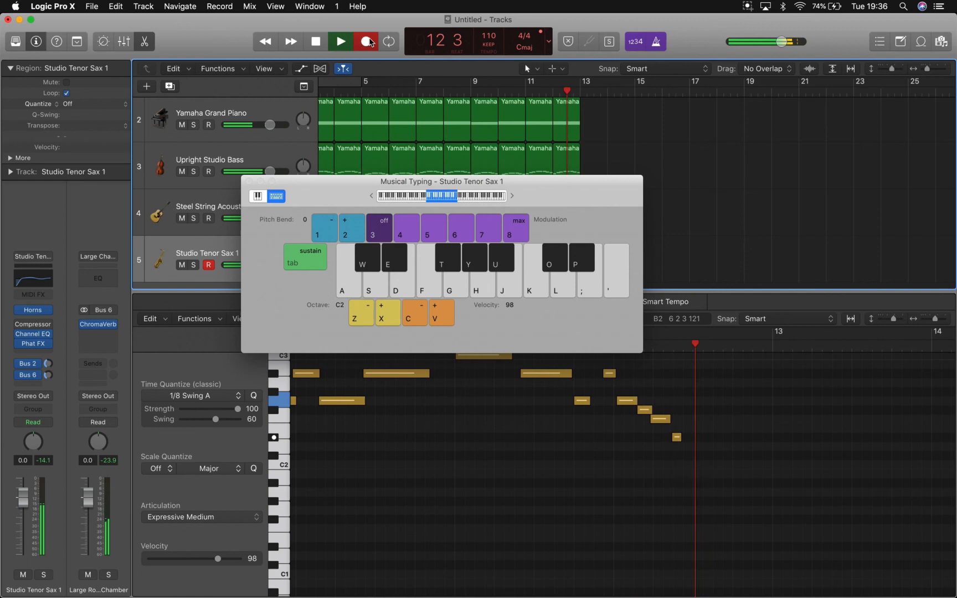
pyautogui.press('space')
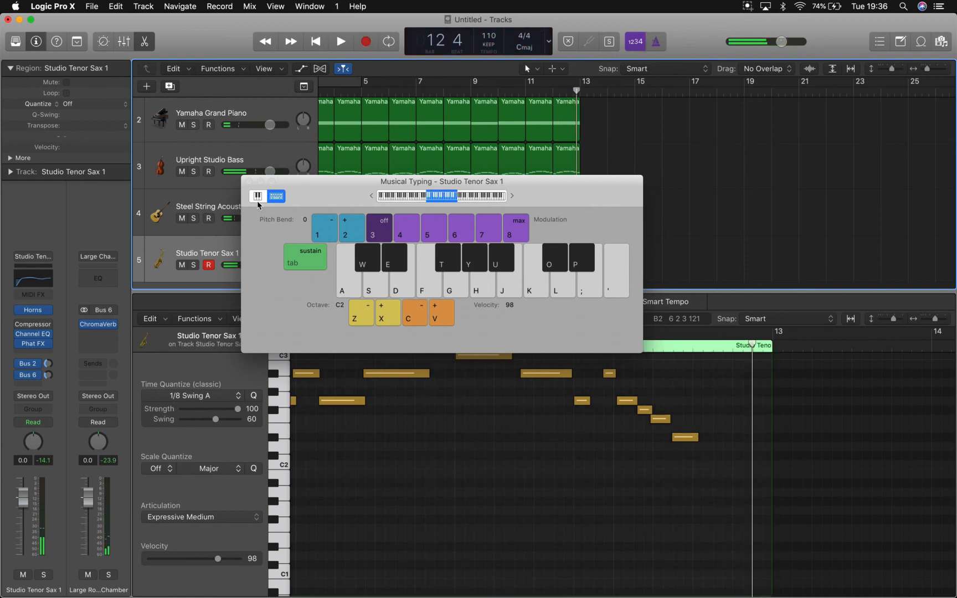
# Step: Close Musical Typing and quantize all notes of the bar 9 sax region to 1/8 Swing A with swing 61
pyautogui.click(249, 182)
pyautogui.hscroll(-8, 542, 444)
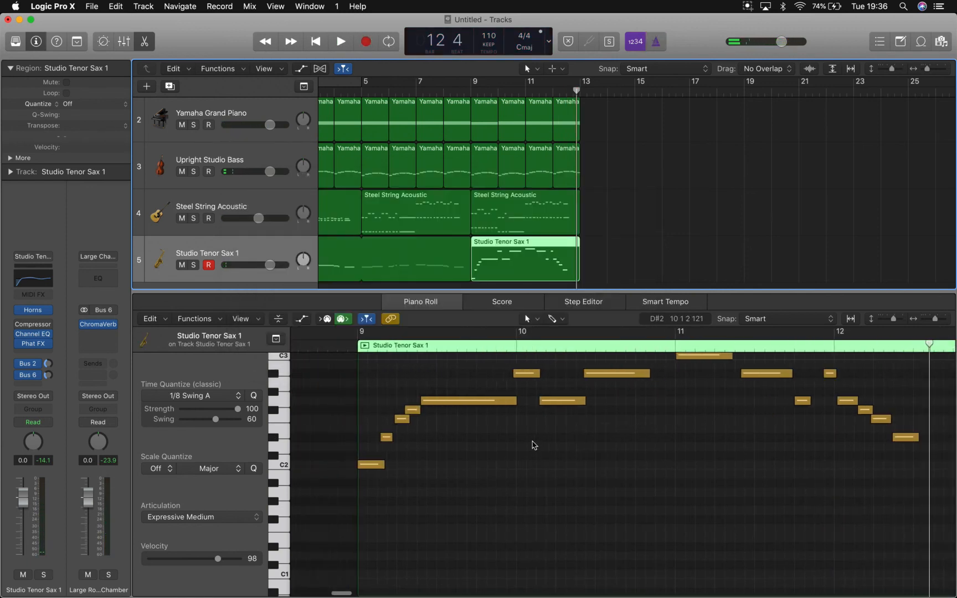
pyautogui.moveTo(382, 385); pyautogui.dragTo(470, 452)
pyautogui.press('super+a')
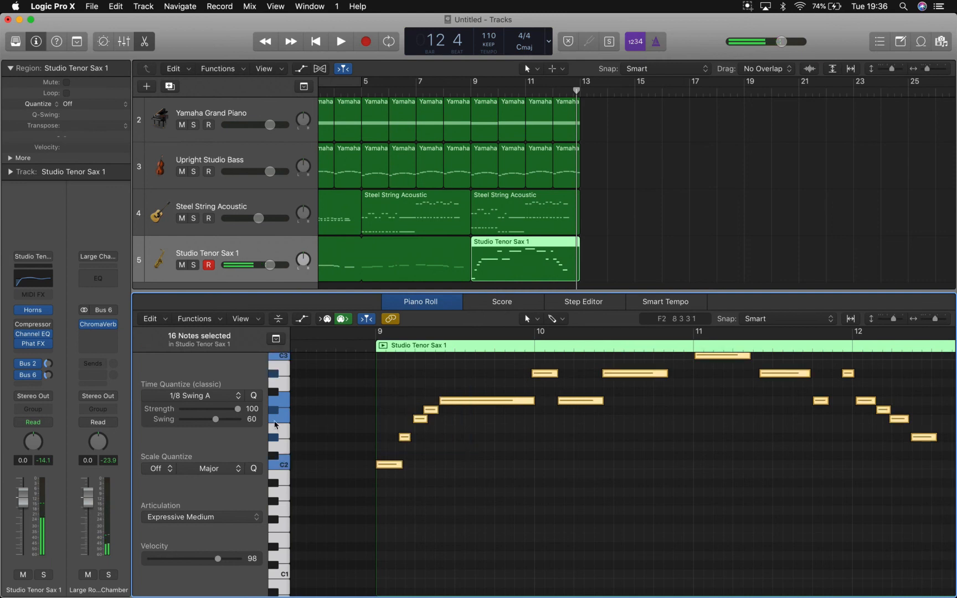
pyautogui.moveTo(216, 424); pyautogui.dragTo(217, 425)
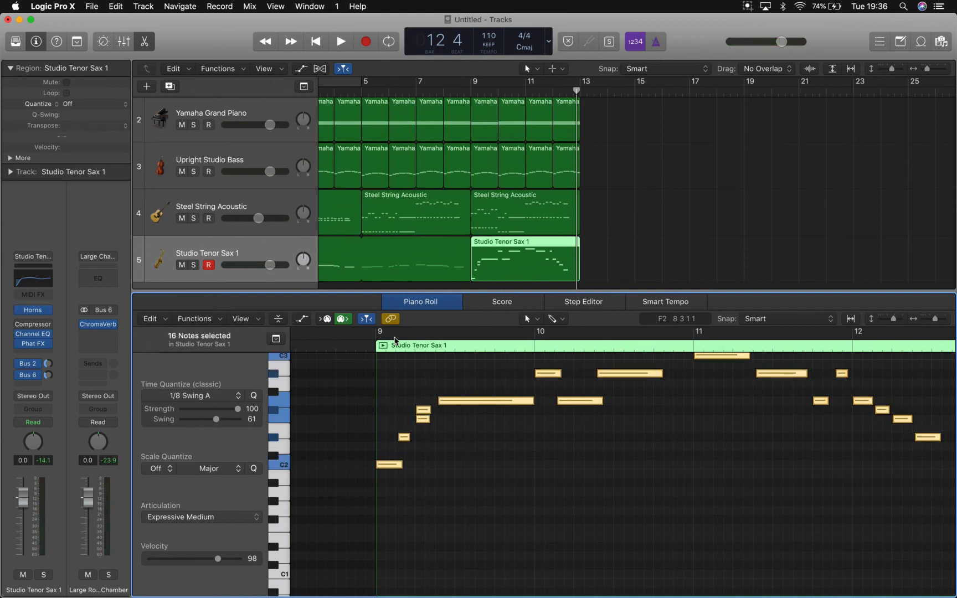
# Step: Play the bar 9 sax phrase, shift its first G flat note slightly later so it follows the F, and replay from bar 9
pyautogui.press('space')
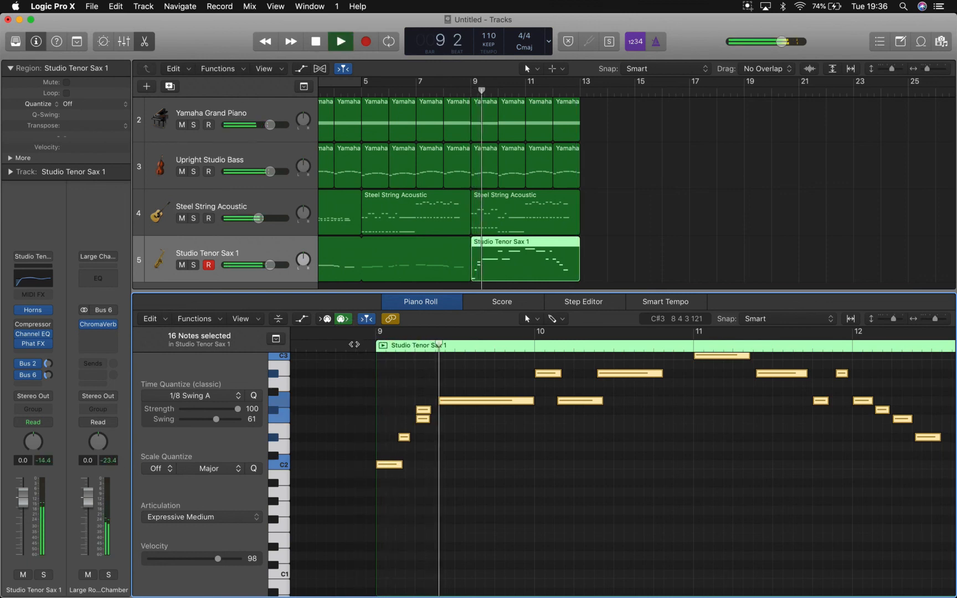
pyautogui.click(470, 452)
pyautogui.moveTo(423, 413); pyautogui.dragTo(433, 413)
pyautogui.click(359, 349)
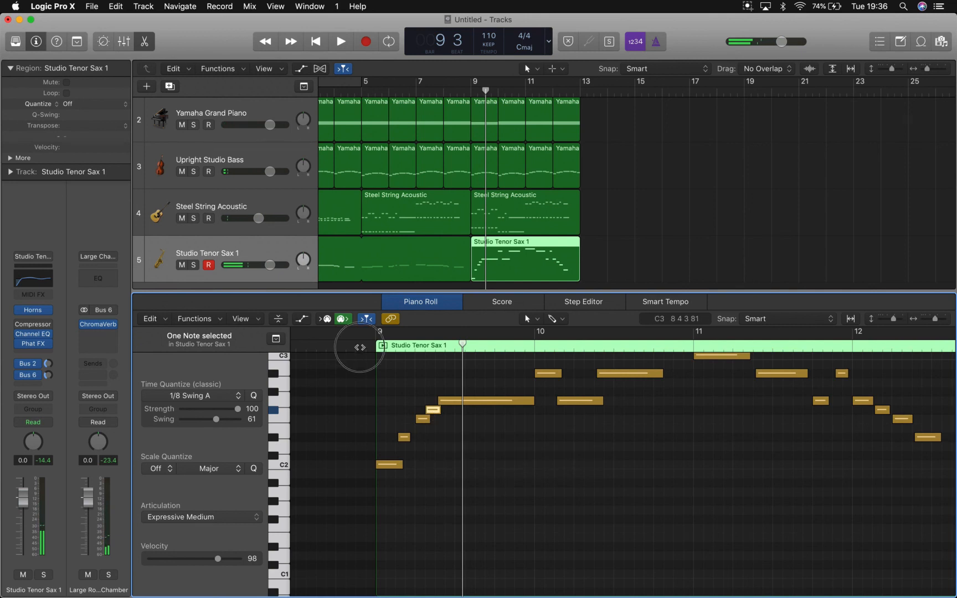
pyautogui.press('space')
pyautogui.scroll(3, 514, 459)
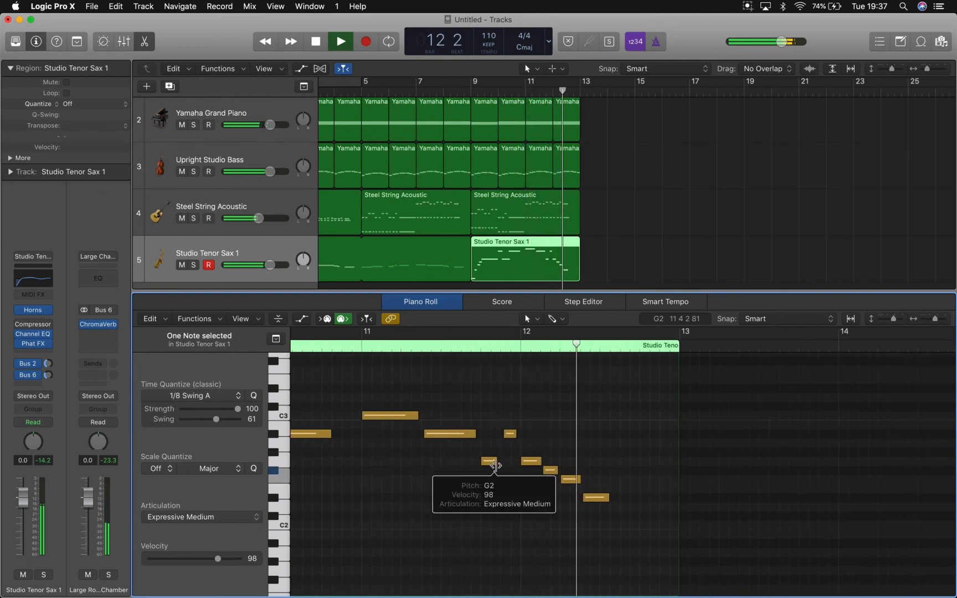
# Step: Lengthen the final E flat sax note to almost the end of bar 12 and close the Piano Roll
pyautogui.press('space')
pyautogui.click(608, 505)
pyautogui.click(608, 497)
pyautogui.moveTo(609, 497); pyautogui.dragTo(662, 498)
pyautogui.press('p')
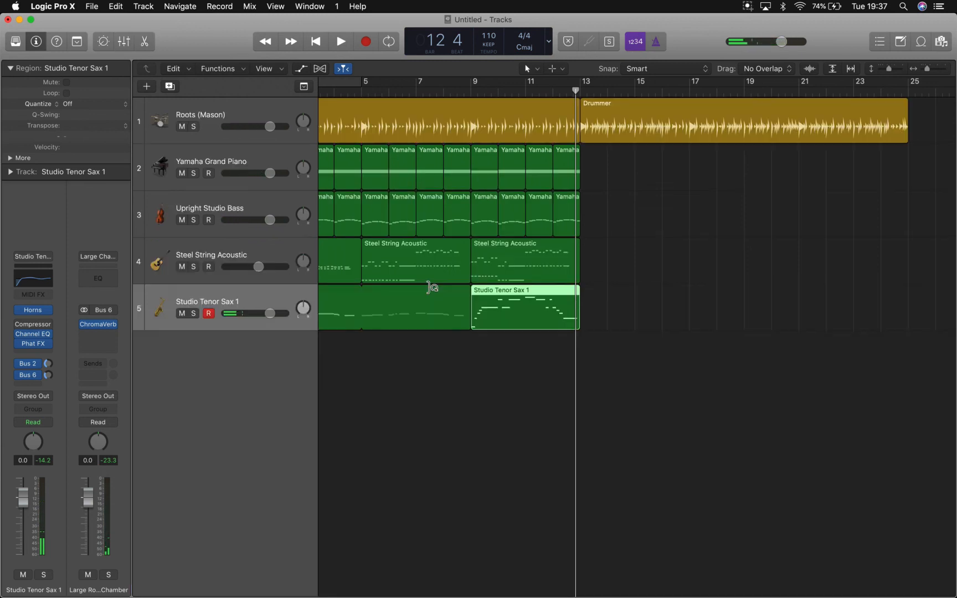
# Step: Replace the loop of the first sax region with a separate copy of the region at bar 5
pyautogui.hscroll(-3, 430, 286)
pyautogui.click(510, 314)
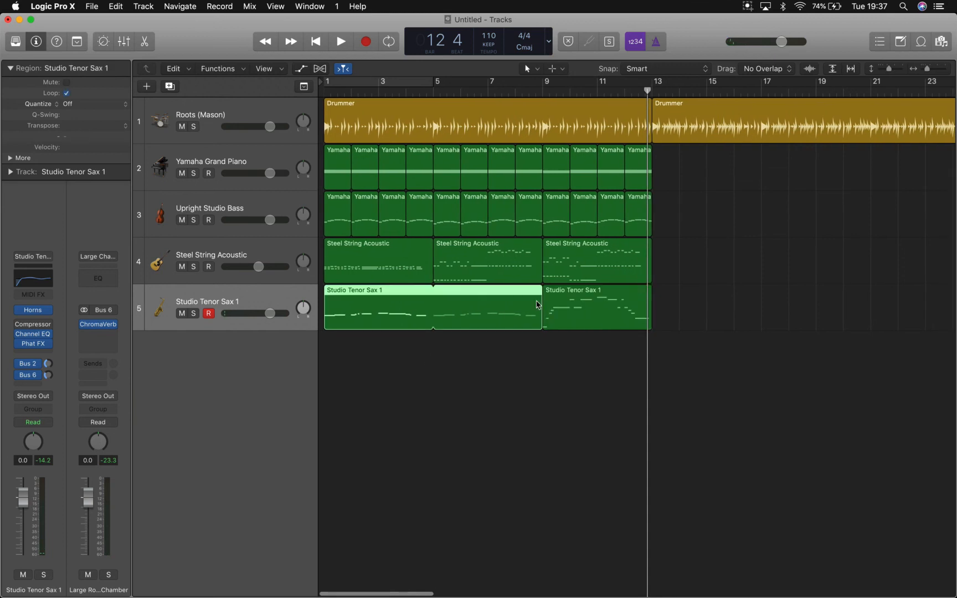
pyautogui.moveTo(541, 313); pyautogui.dragTo(494, 321)
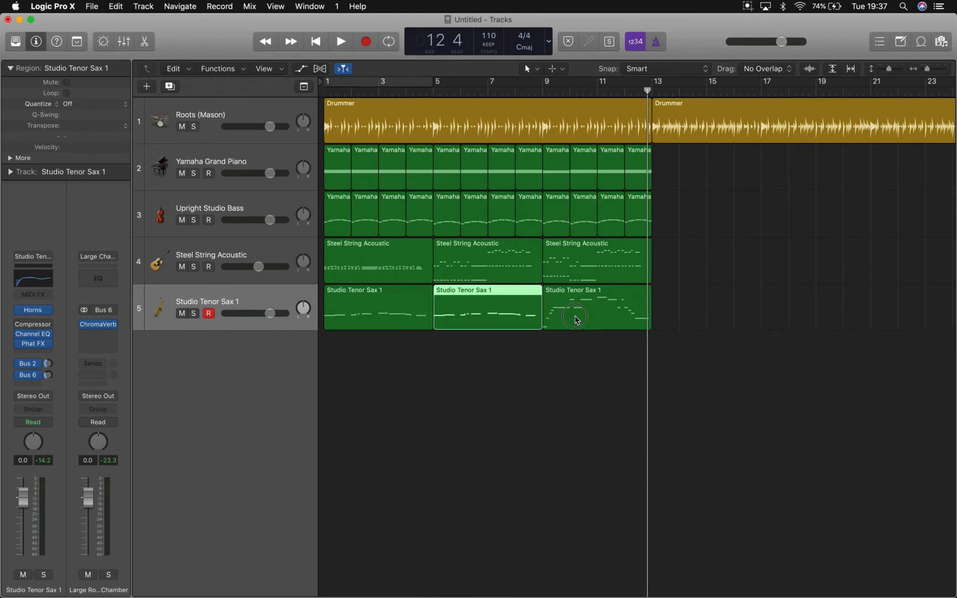
pyautogui.click(576, 319)
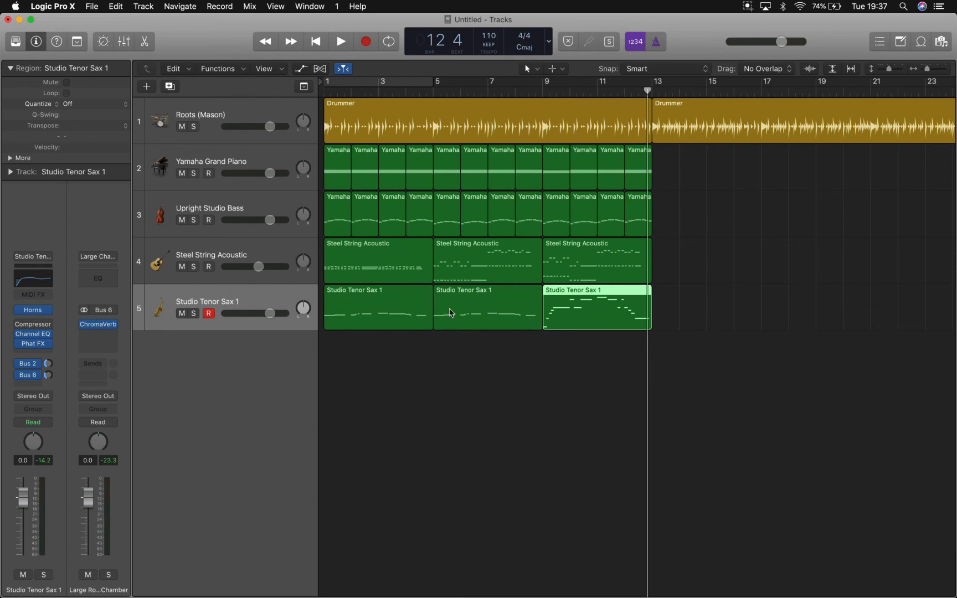
pyautogui.click(470, 381)
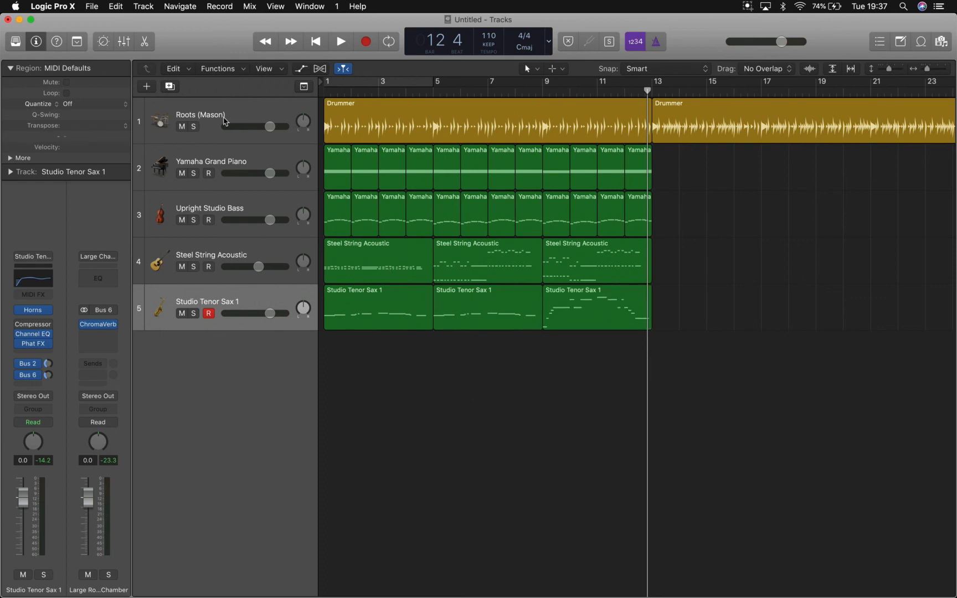
pyautogui.click(225, 121)
pyautogui.click(194, 127)
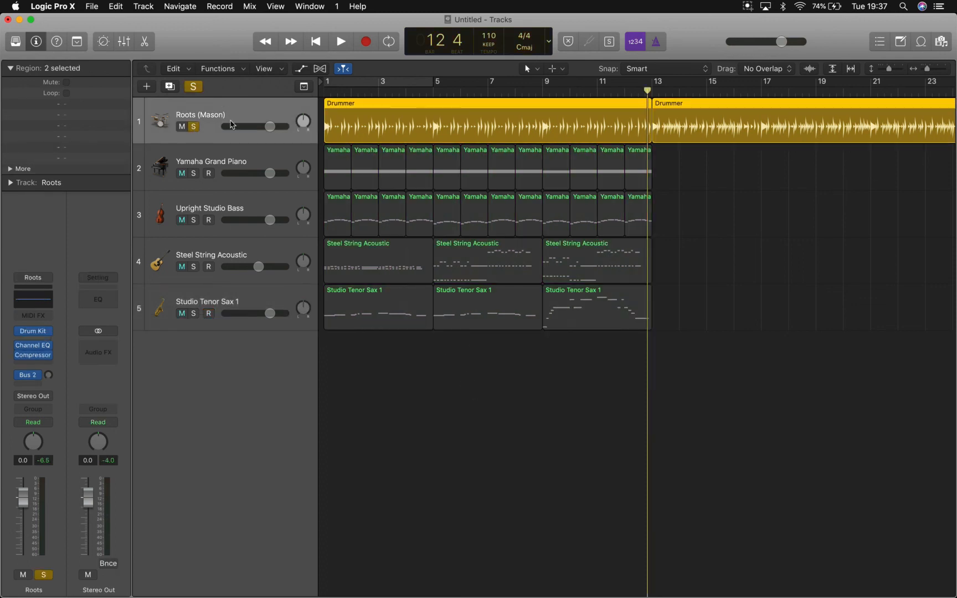
pyautogui.click(193, 127)
# Step: Copy all piano, bass, guitar and sax regions of bars 1 to 12 to bar 13 and play across the join
pyautogui.moveTo(680, 363); pyautogui.dragTo(322, 178)
pyautogui.moveTo(413, 161); pyautogui.dragTo(669, 192)
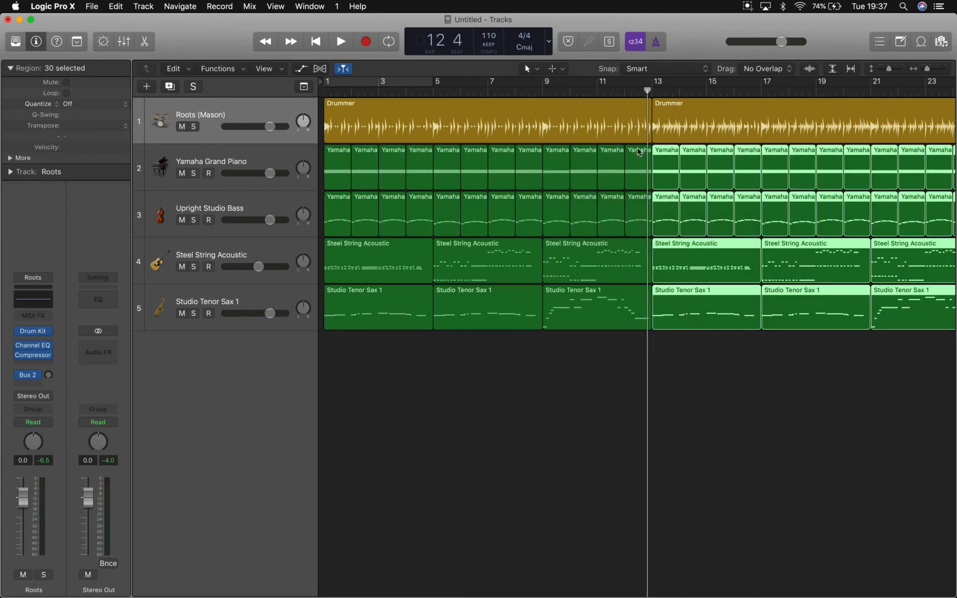
pyautogui.doubleClick(606, 90)
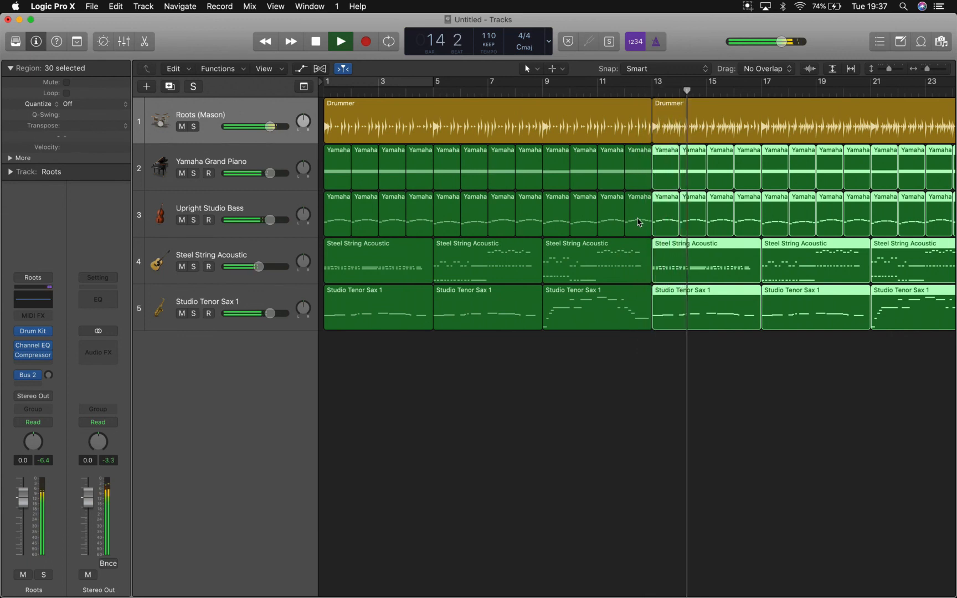
pyautogui.press('space')
# Step: Open the Drummer region at bar 13, set its swing to 8th, raise the swing amount and play the result
pyautogui.click(728, 118)
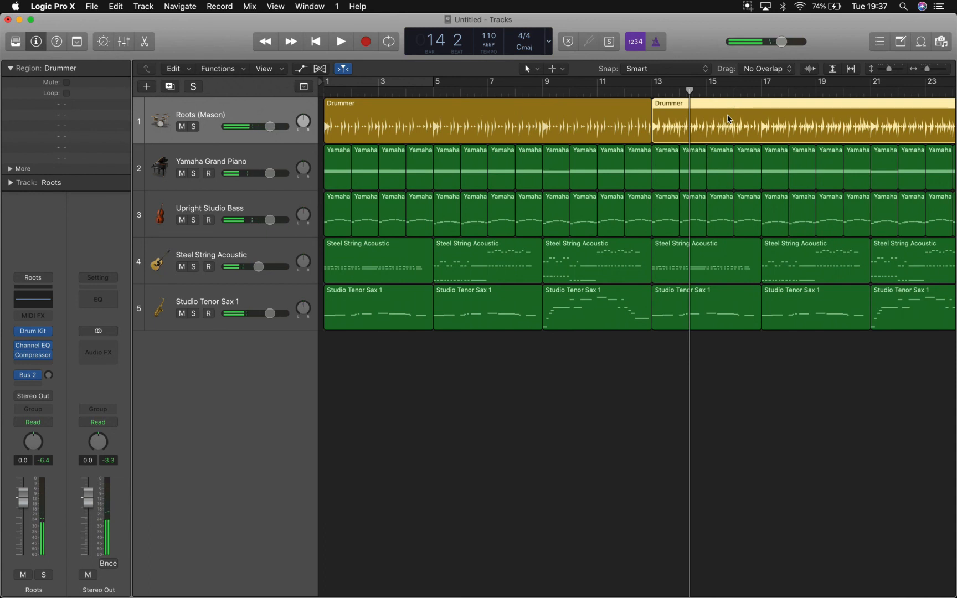
pyautogui.press('e')
pyautogui.click(794, 541)
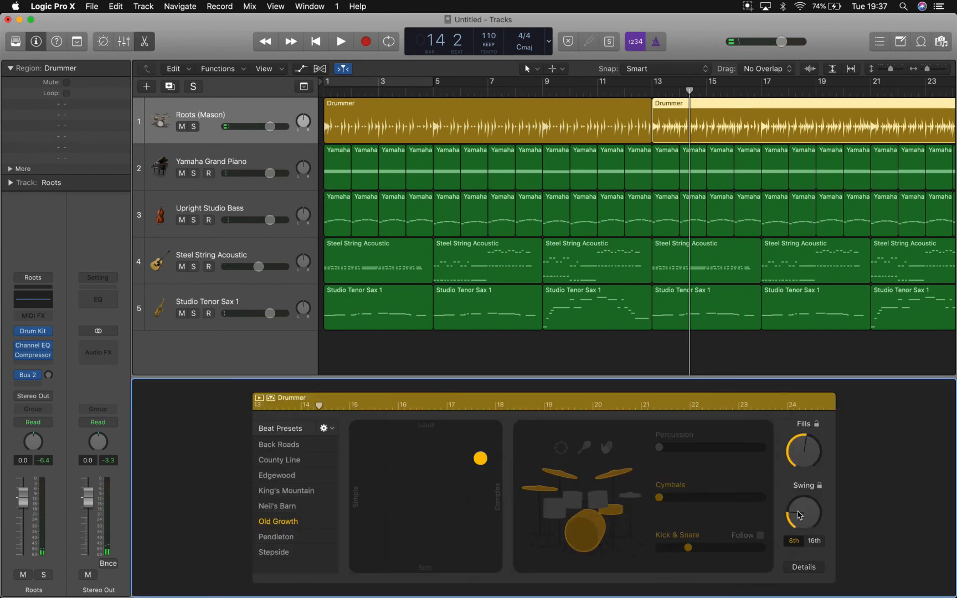
pyautogui.moveTo(798, 501)
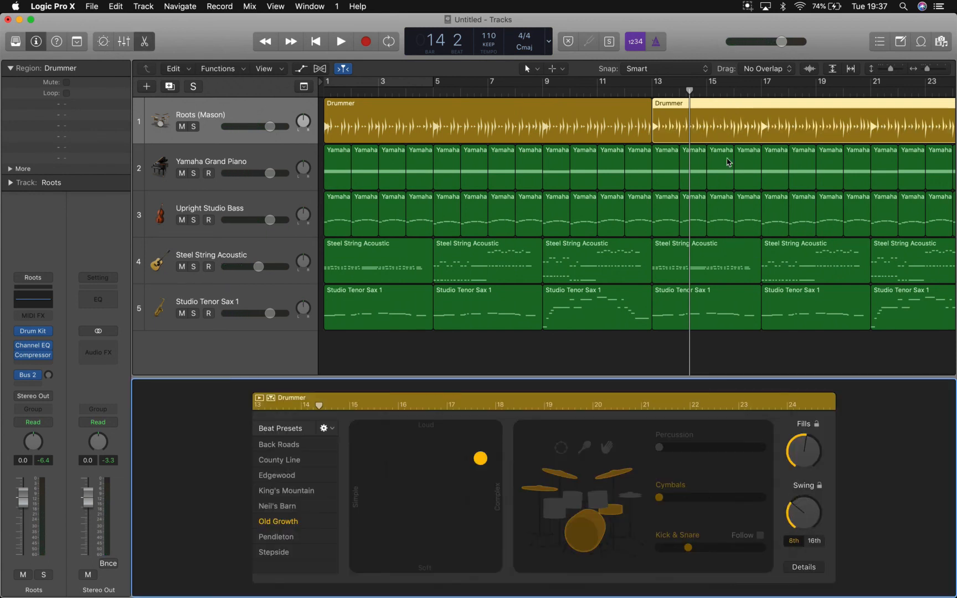
pyautogui.press('space')
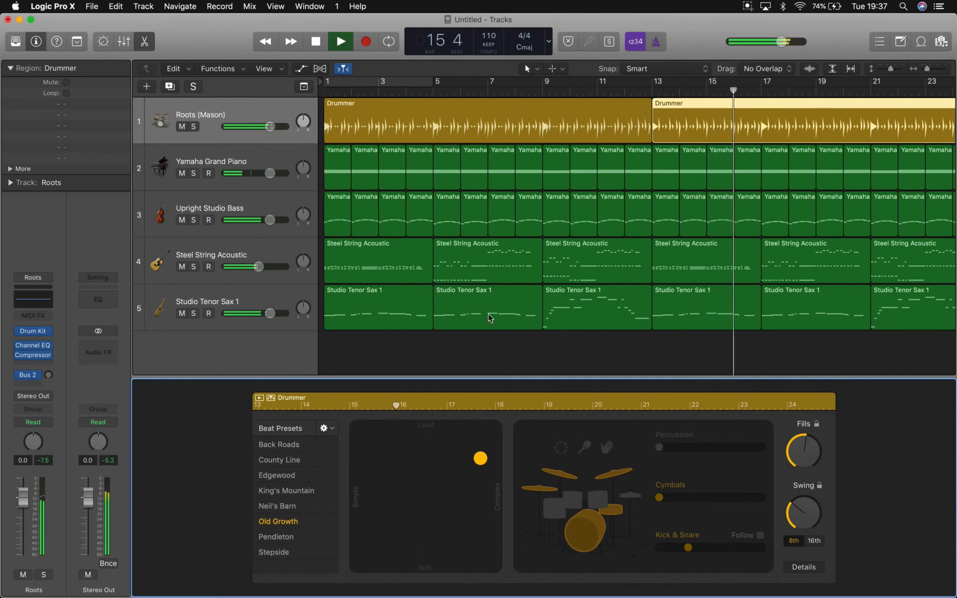
pyautogui.press('space')
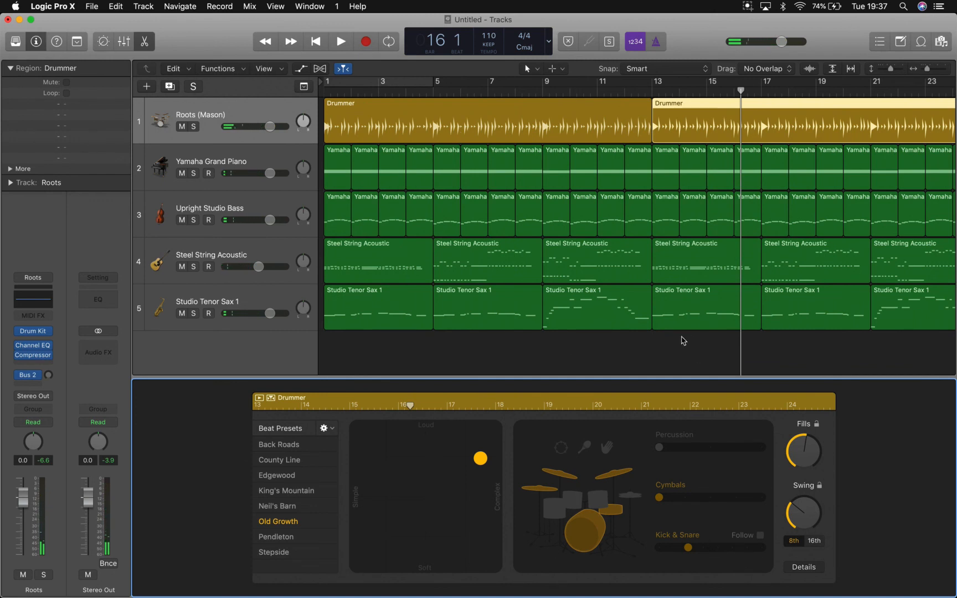
# Step: Open the Yamaha Grand Piano part in the Piano Roll, select its four-note bar 1 chord and close the editor
pyautogui.click(498, 347)
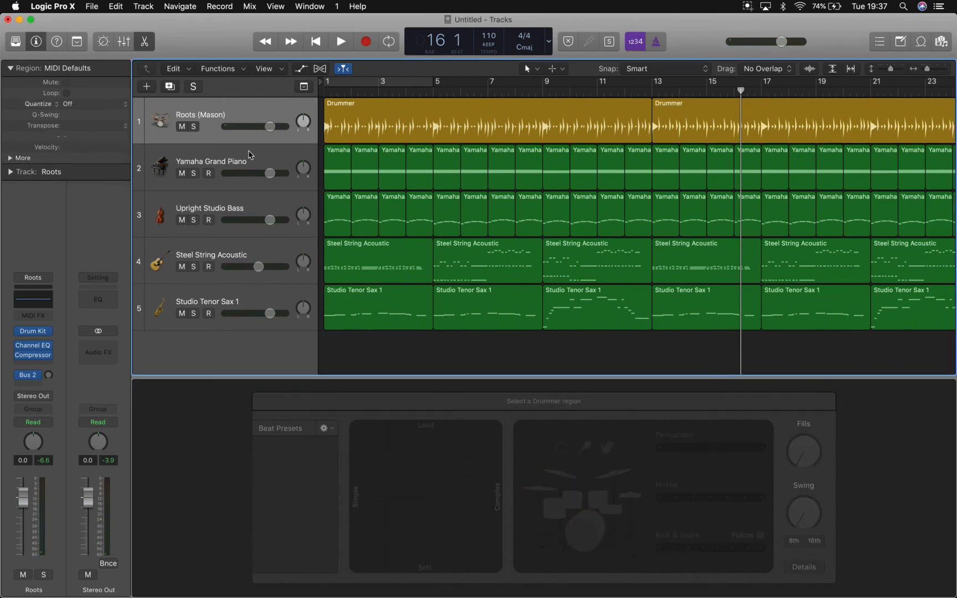
pyautogui.click(251, 157)
pyautogui.moveTo(396, 528); pyautogui.dragTo(379, 368)
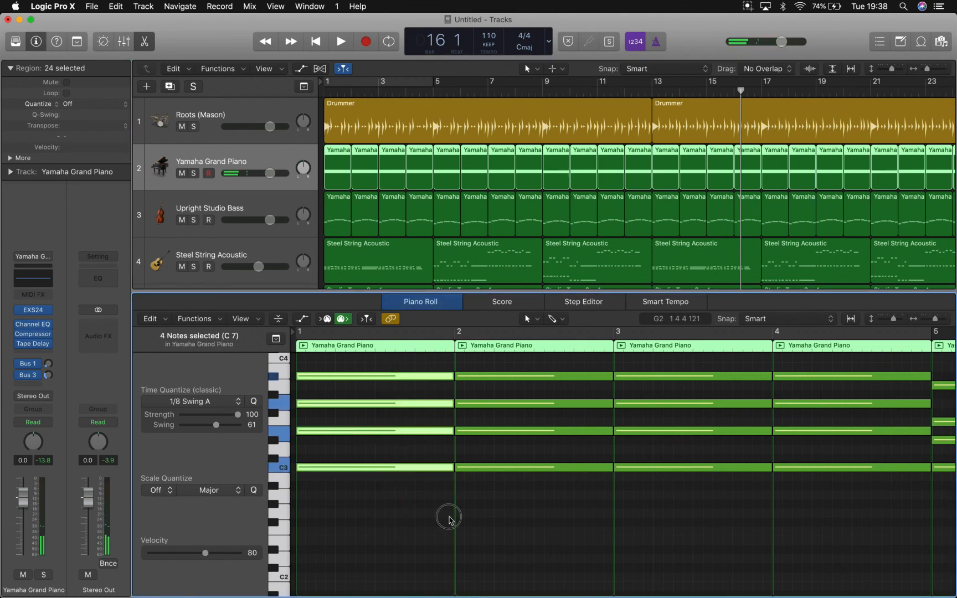
pyautogui.click(449, 520)
pyautogui.click(432, 306)
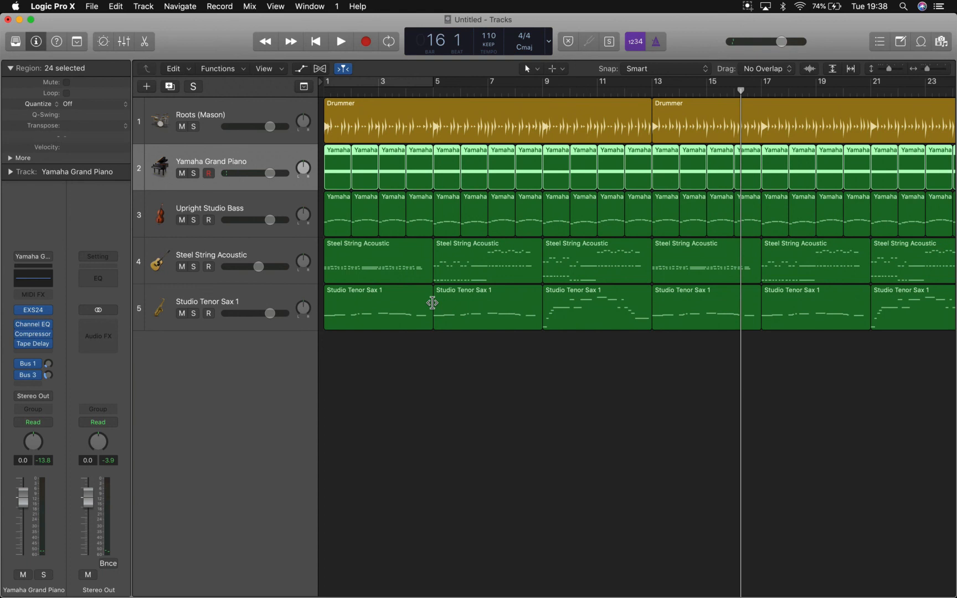
# Step: Open the bar 1 region of Upright Studio Bass in the Piano Roll, audition its five rising notes and close the editor
pyautogui.click(201, 203)
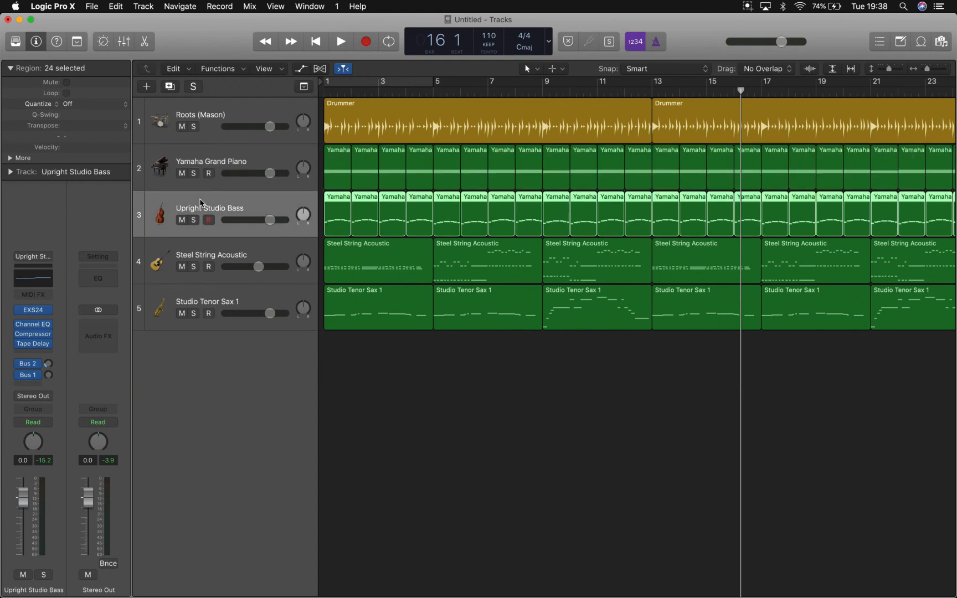
pyautogui.click(374, 357)
pyautogui.click(338, 219)
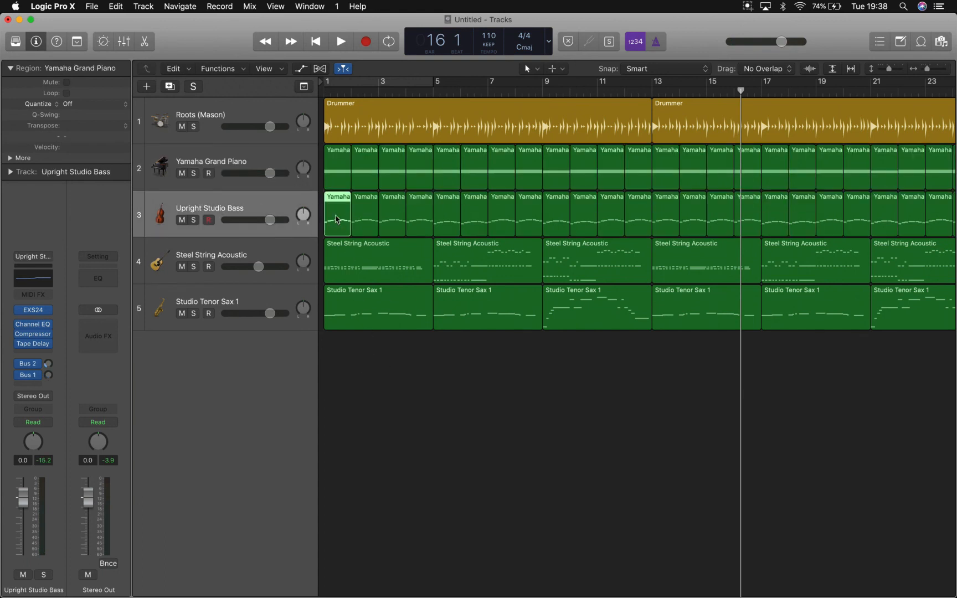
pyautogui.doubleClick(338, 219)
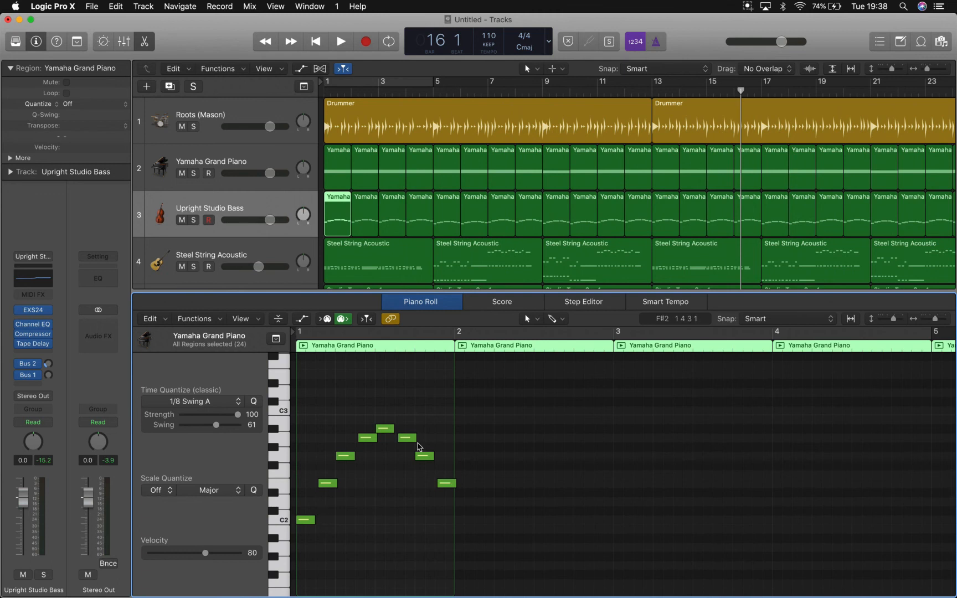
pyautogui.click(304, 521)
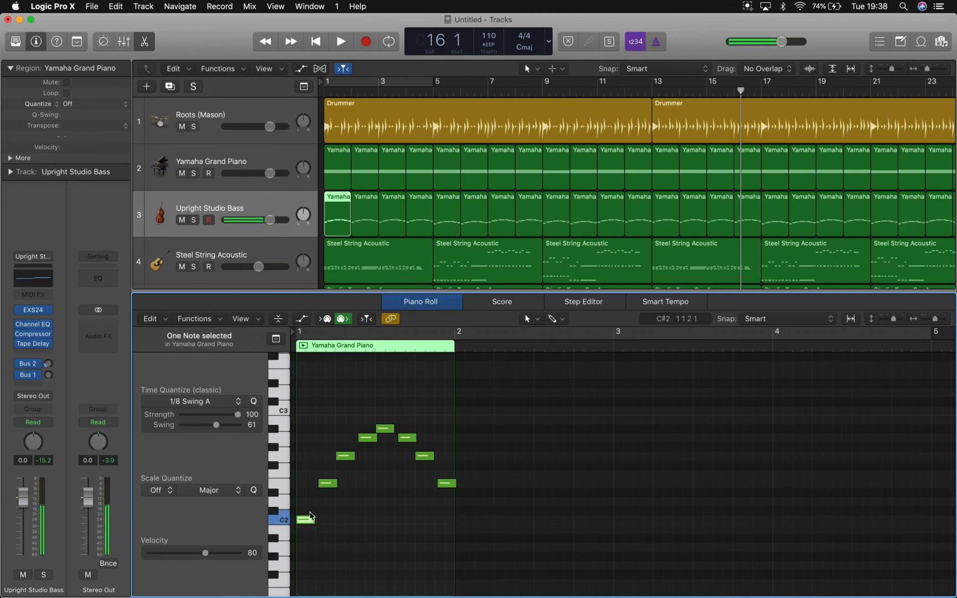
pyautogui.click(328, 484)
pyautogui.click(346, 457)
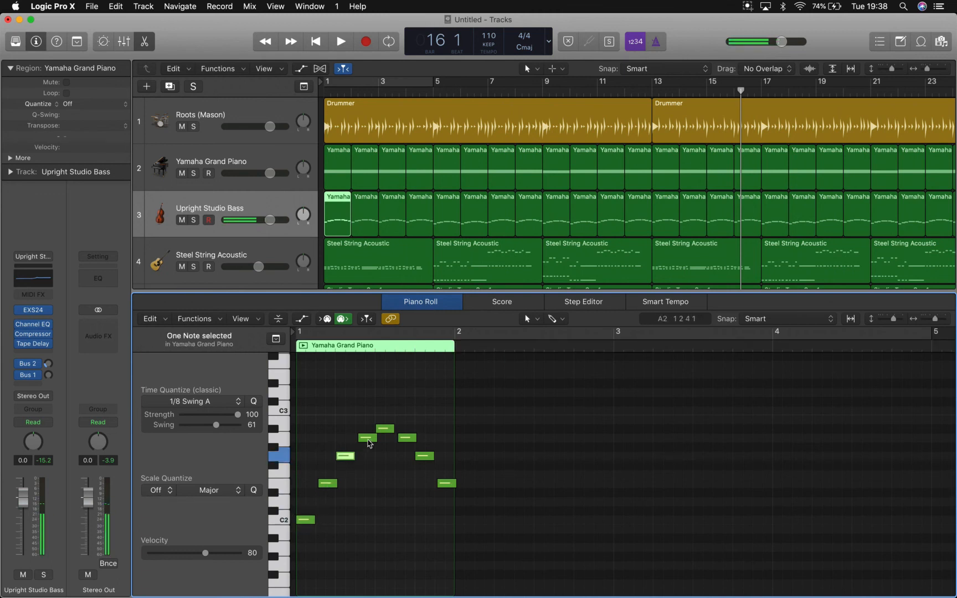
pyautogui.click(368, 437)
pyautogui.click(385, 428)
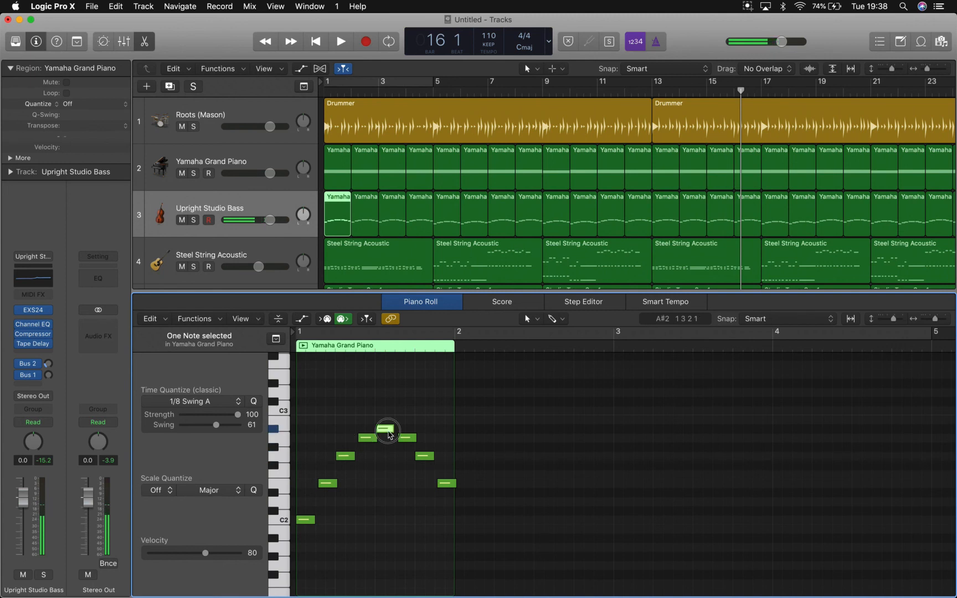
pyautogui.click(434, 303)
# Step: View the Steel String Acoustic regions in the Piano Roll and close the editor
pyautogui.click(257, 255)
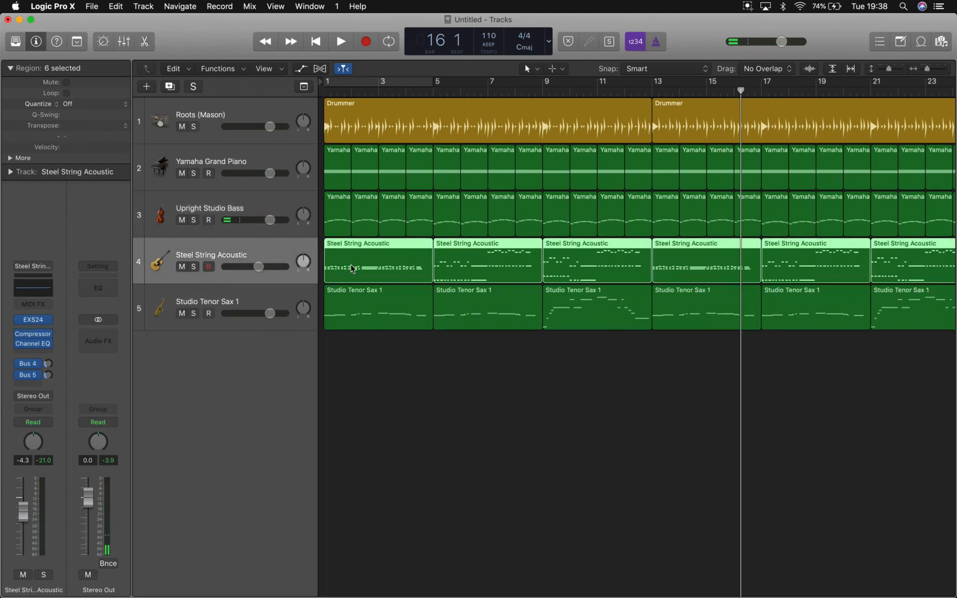
pyautogui.press('e')
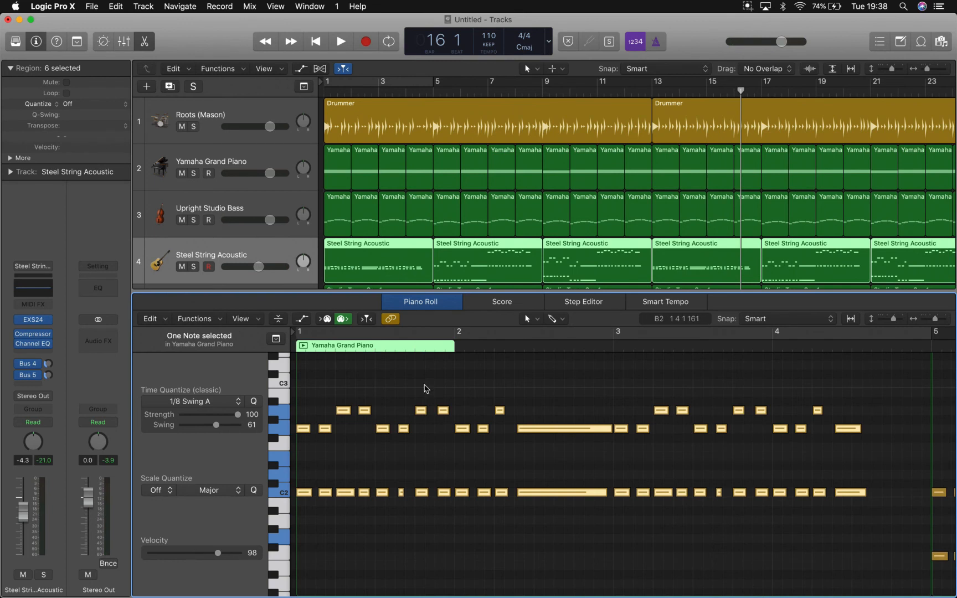
pyautogui.click(433, 306)
# Step: Select the Studio Tenor Sax 1 regions at bars 5, 9 and 1 in turn and view the new-track options without creating a track
pyautogui.click(261, 302)
pyautogui.click(416, 363)
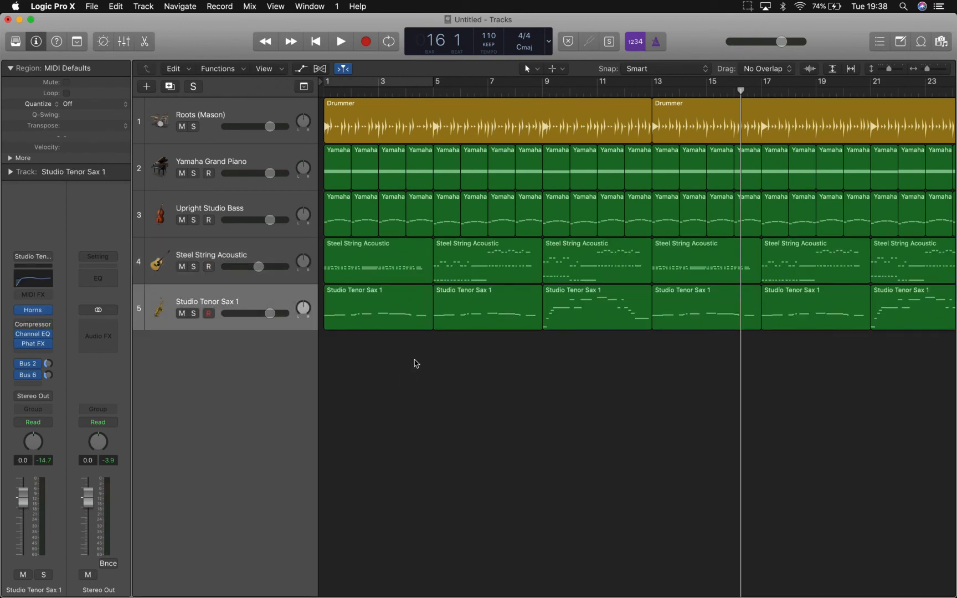
pyautogui.click(379, 305)
pyautogui.click(504, 326)
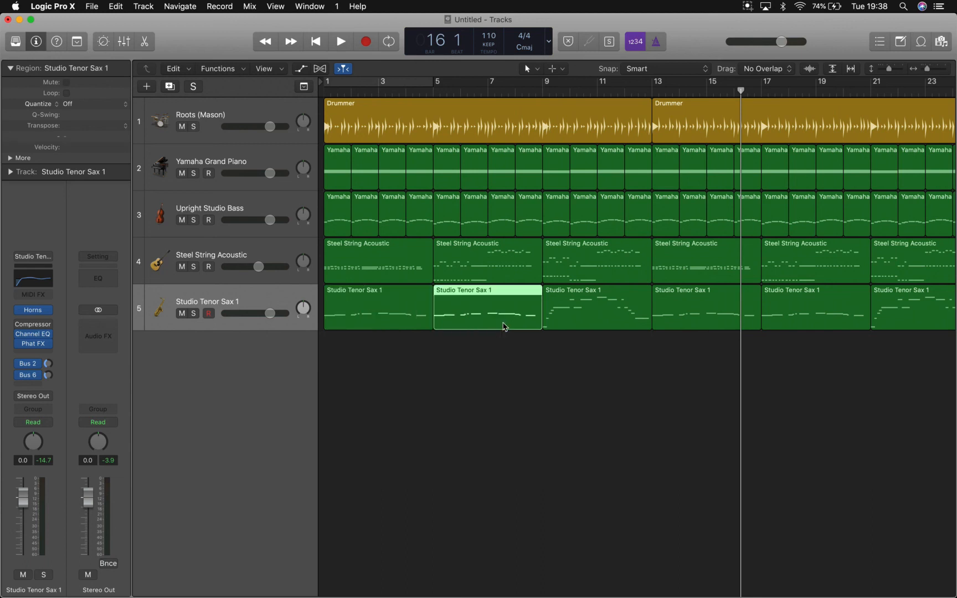
pyautogui.click(587, 314)
pyautogui.click(380, 320)
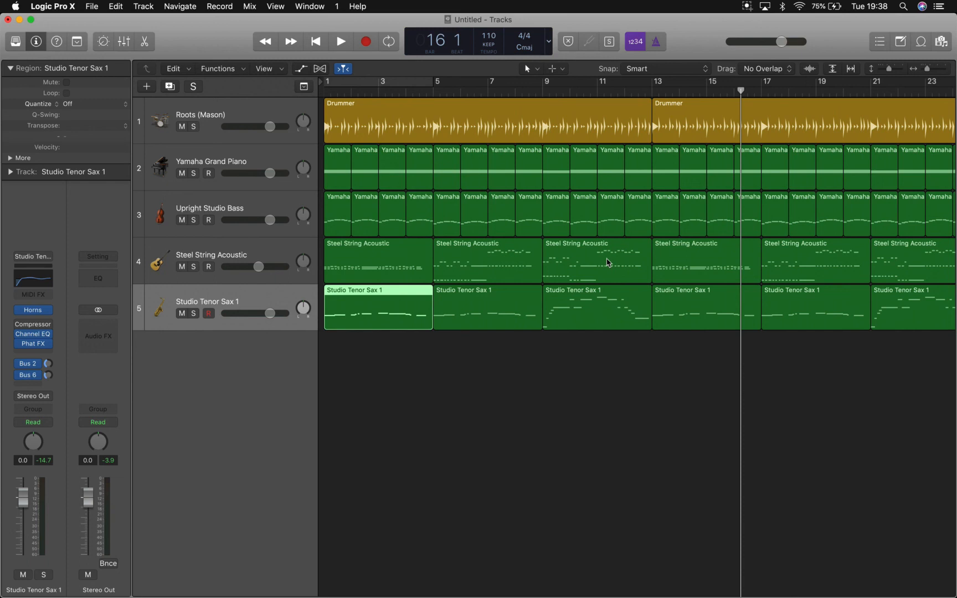
pyautogui.click(146, 89)
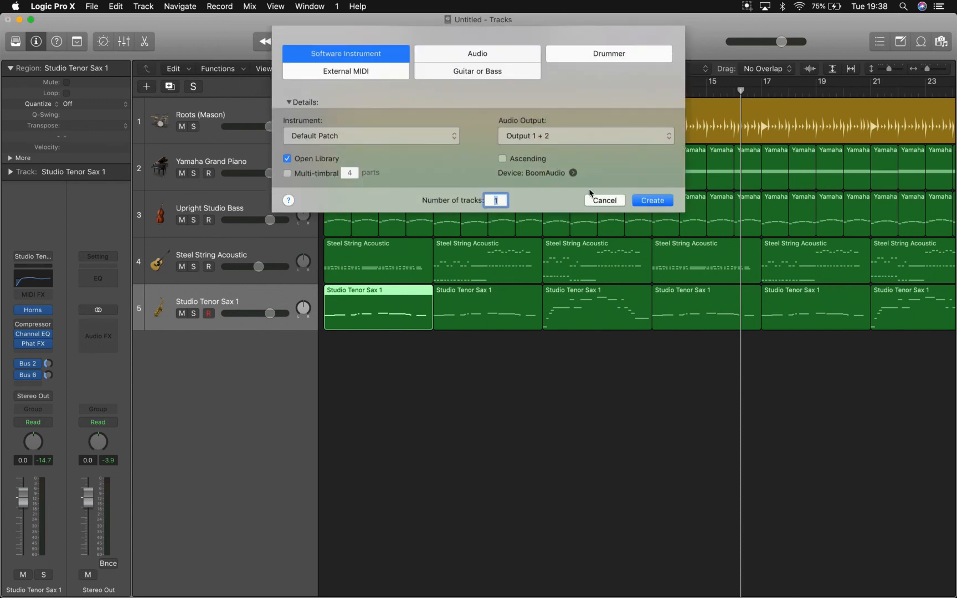
pyautogui.click(599, 202)
# Step: Convert the Drummer region at bar 13 to a MIDI region and open it in the Piano Roll
pyautogui.hscroll(3, 528, 442)
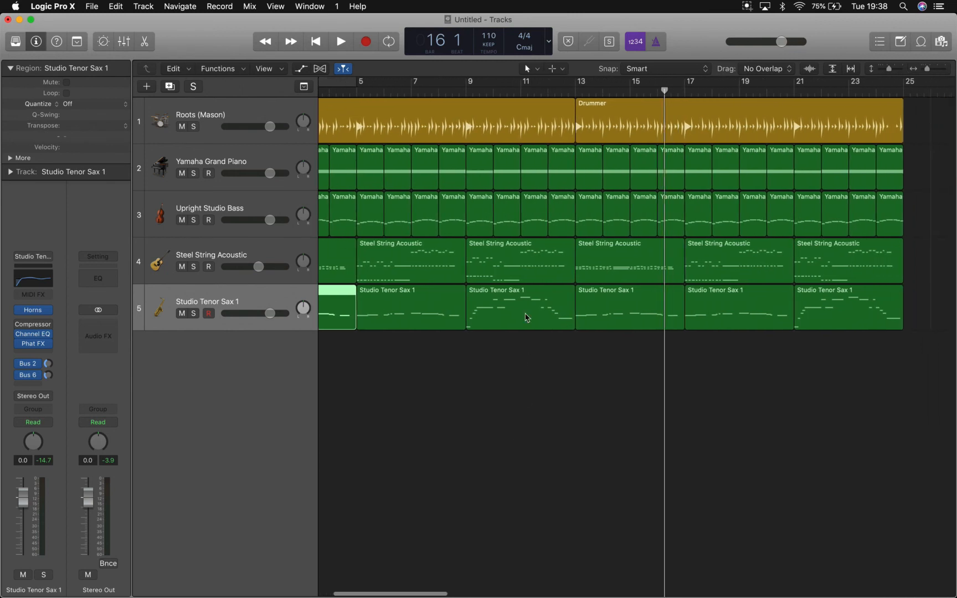
pyautogui.hscroll(10, 534, 133)
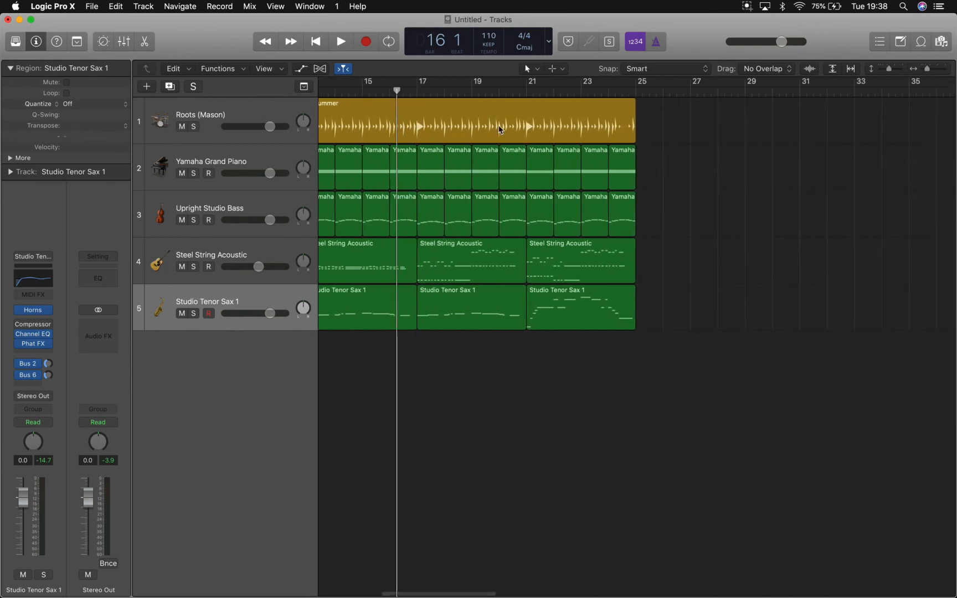
pyautogui.hscroll(-3, 496, 128)
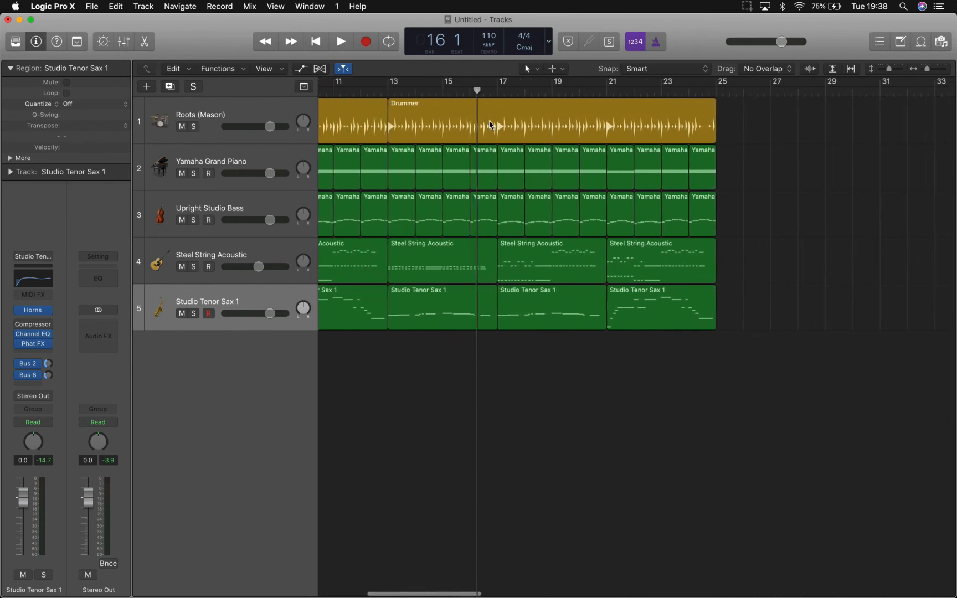
pyautogui.moveTo(427, 127)
pyautogui.mouseDown()
pyautogui.moveTo(674, 164)
pyautogui.moveTo(762, 161)
pyautogui.moveTo(424, 118)
pyautogui.moveTo(438, 111)
pyautogui.moveTo(442, 124)
pyautogui.mouseUp()
pyautogui.doubleClick(442, 123)
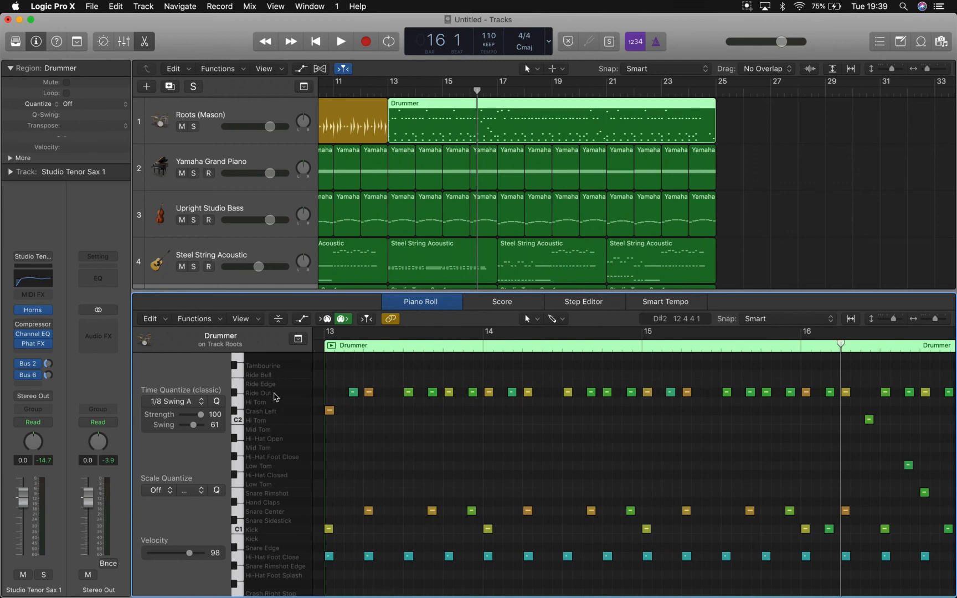
# Step: Select all Ride Out, Snare Center, Hi-Hat Foot Close and Kick notes of the drum region in turn to hear each sound
pyautogui.click(275, 394)
pyautogui.click(279, 513)
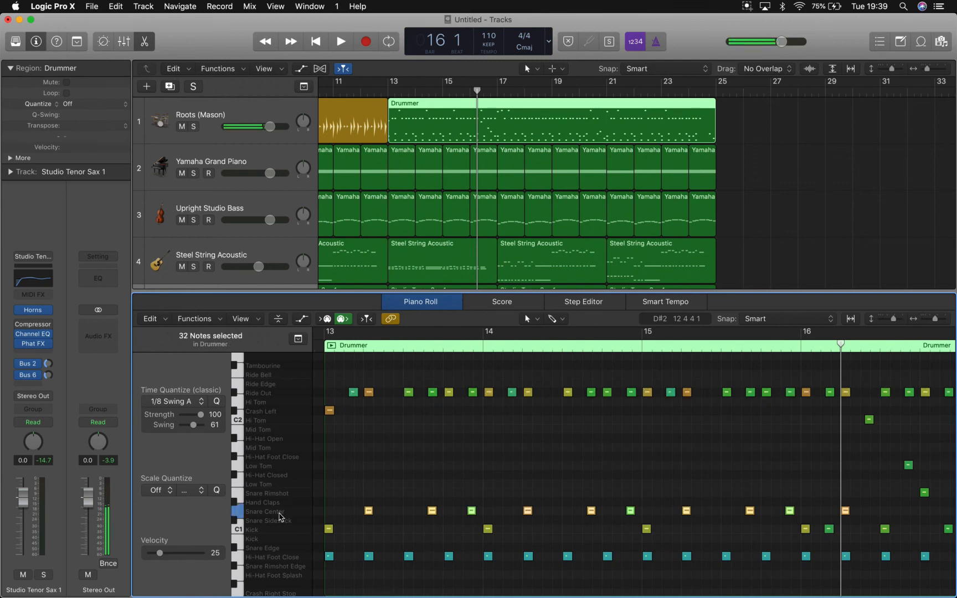
pyautogui.click(287, 558)
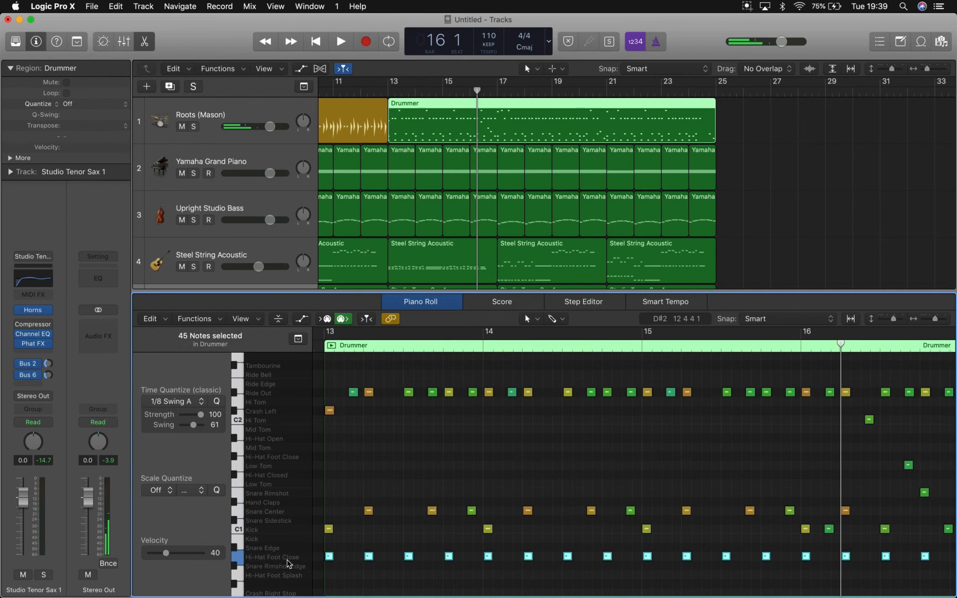
pyautogui.scroll(-3, 288, 561)
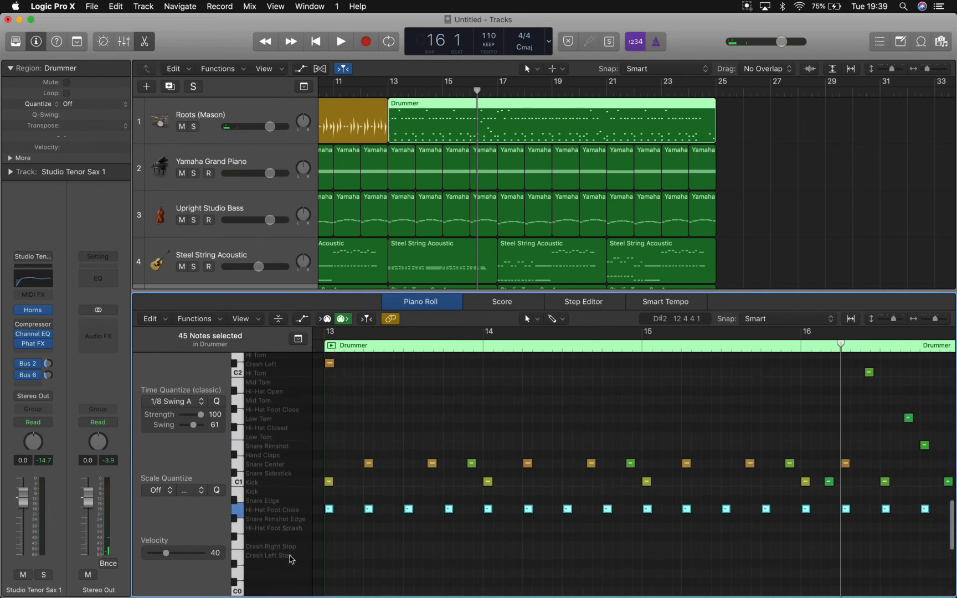
pyautogui.click(280, 490)
pyautogui.scroll(4, 407, 459)
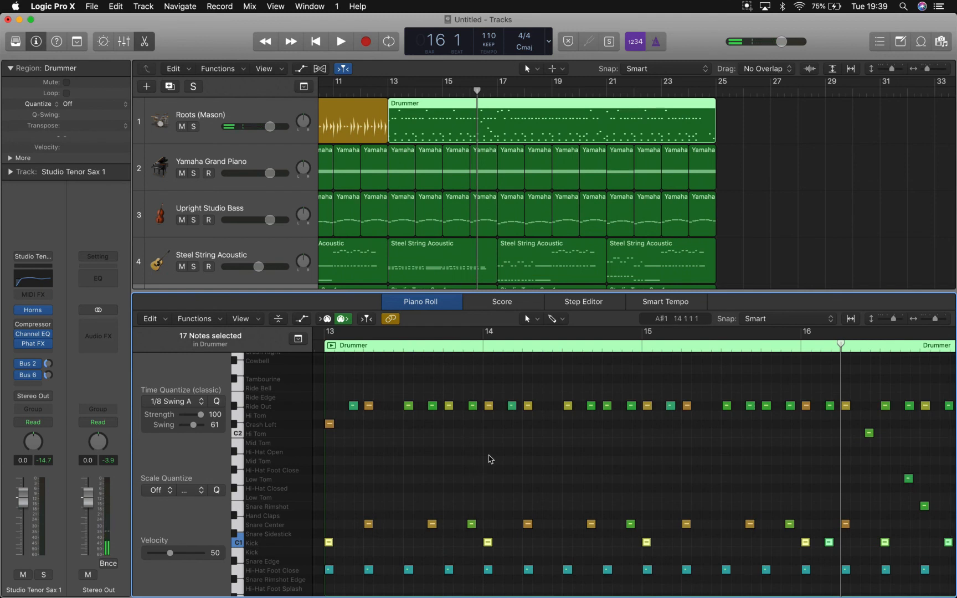
# Step: Play the tom and snare fill in bar 16, examine the drum notes of bars 19 to 23 and close the editor
pyautogui.hscroll(10, 491, 457)
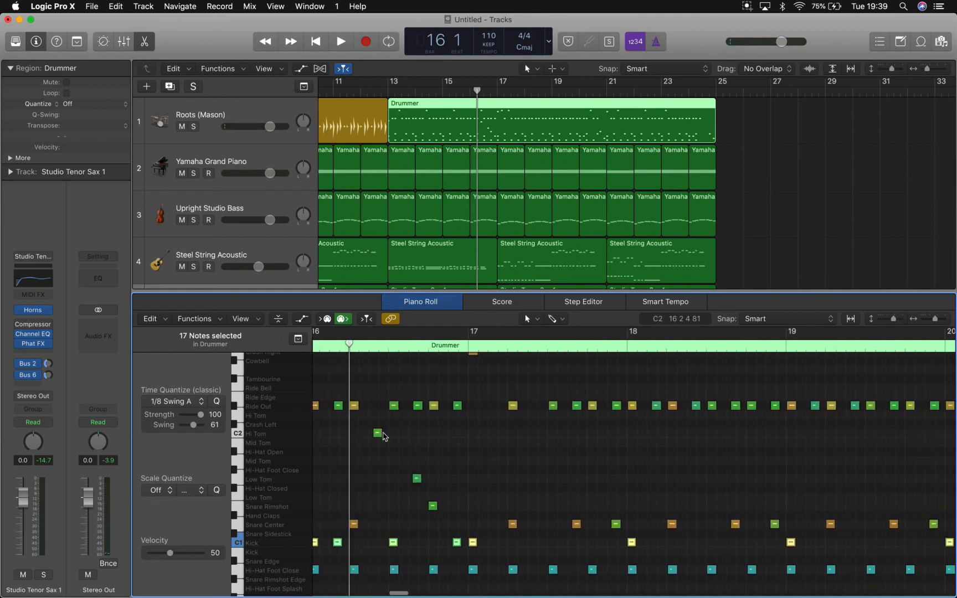
pyautogui.press('space')
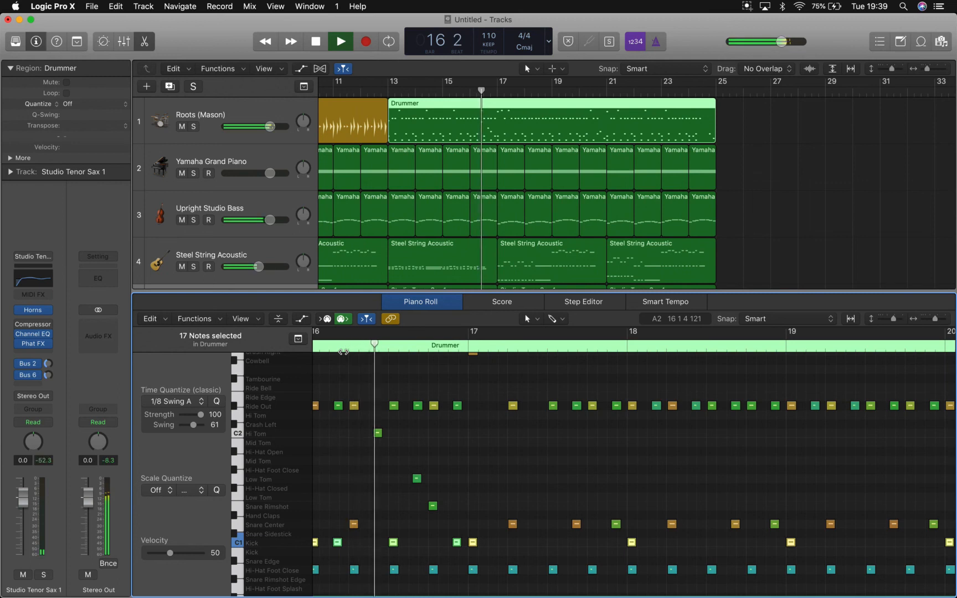
pyautogui.press('space')
pyautogui.hscroll(10, 490, 468)
pyautogui.scroll(1, 490, 468)
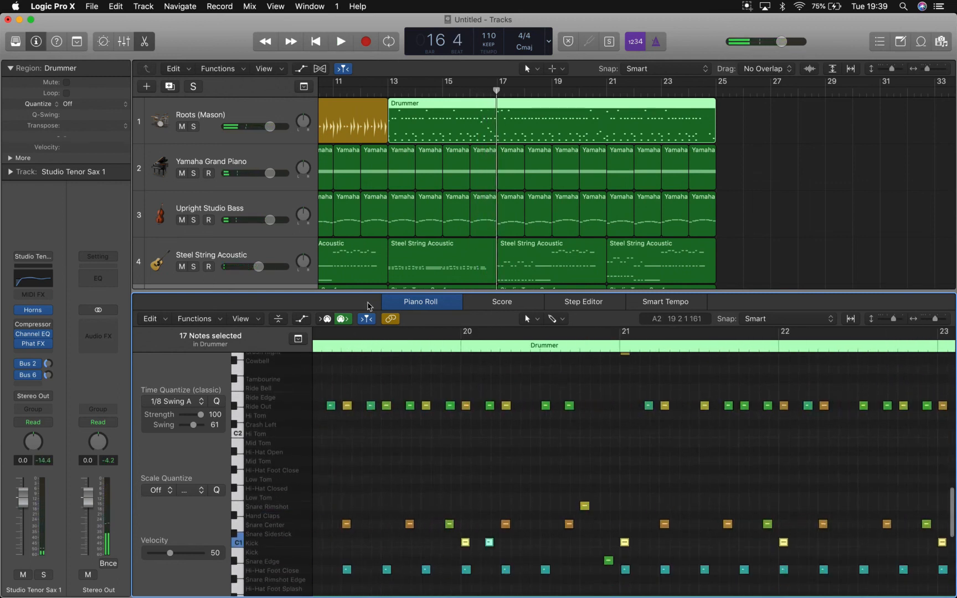
pyautogui.press('e')
pyautogui.hscroll(-10, 590, 438)
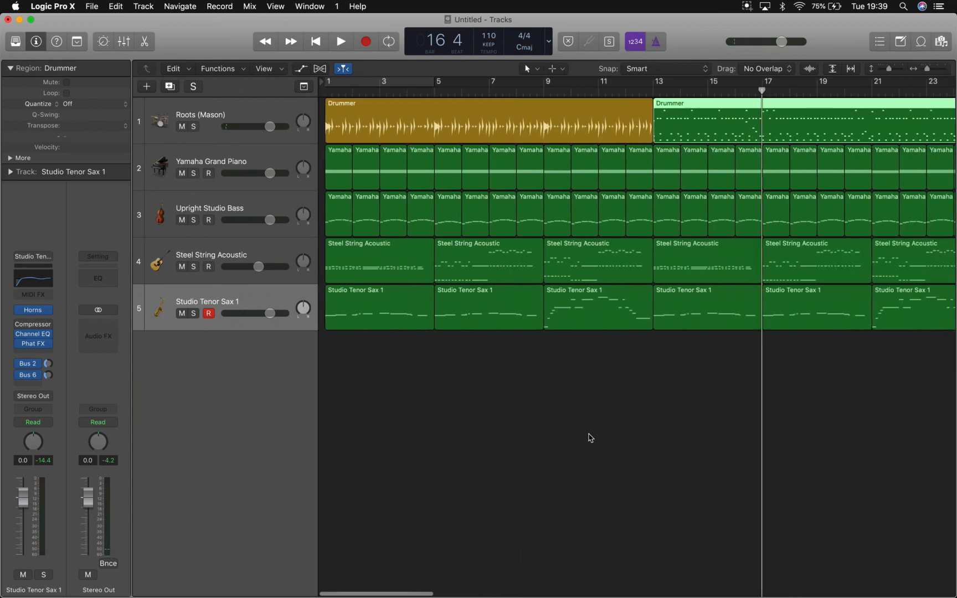
pyautogui.scroll(-10, 590, 438)
pyautogui.scroll(10, 590, 437)
pyautogui.hscroll(-15, 590, 438)
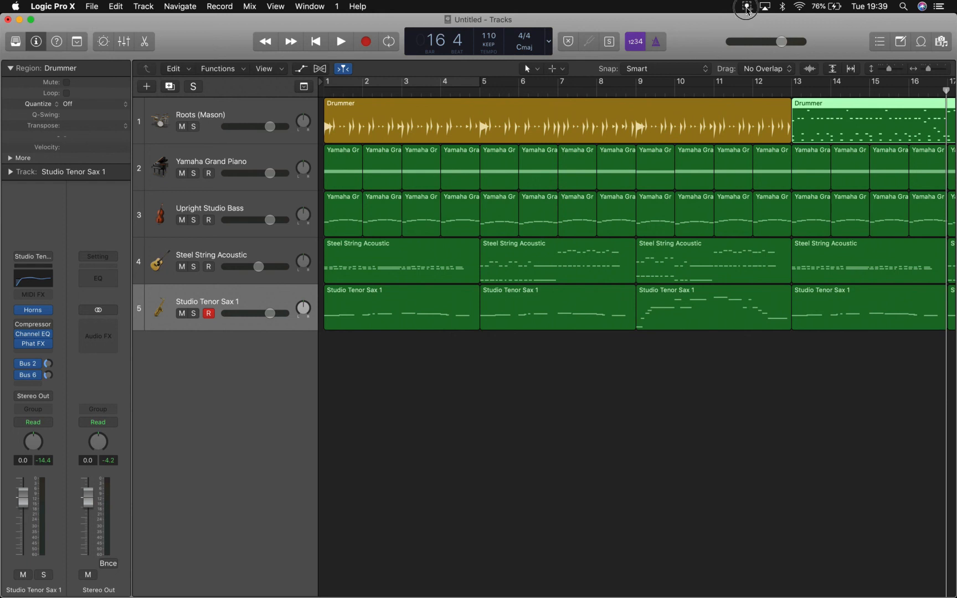
pyautogui.click(747, 8)
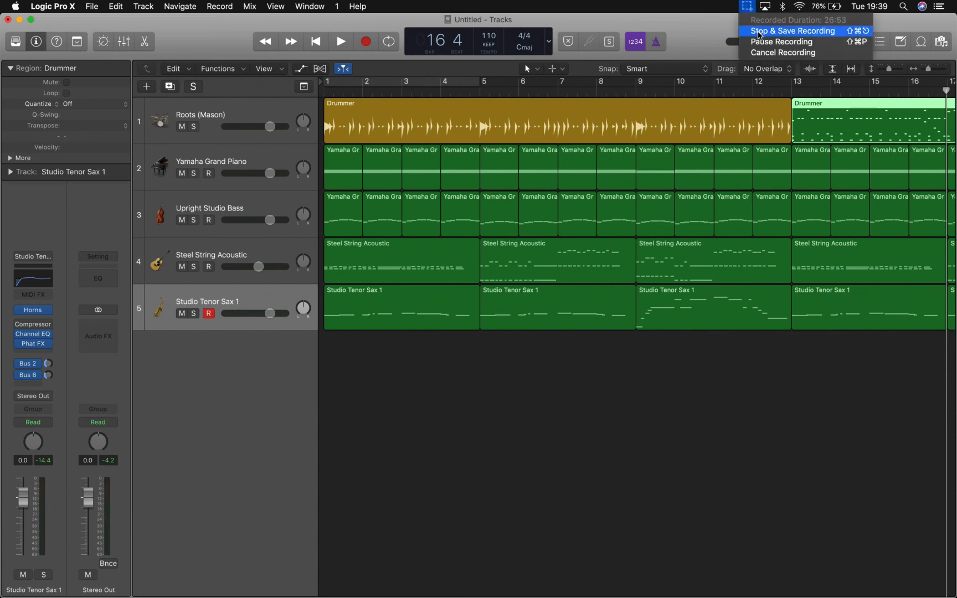